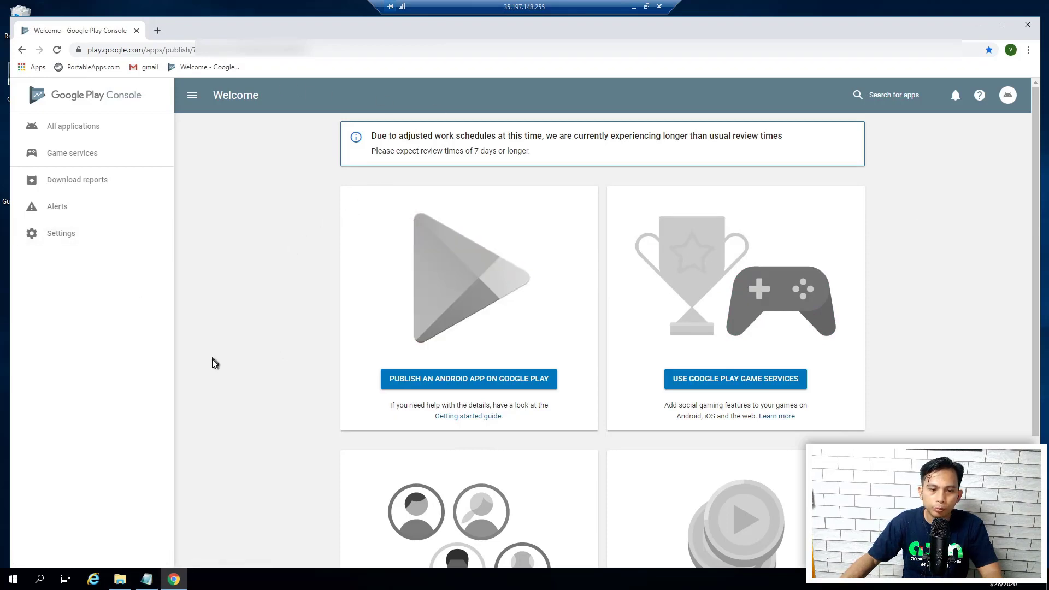
Show the GuessTheSong_testinger folder's files as large icons and open the Guess the Song 2020 text document in an enlarged window
left_click(120, 579)
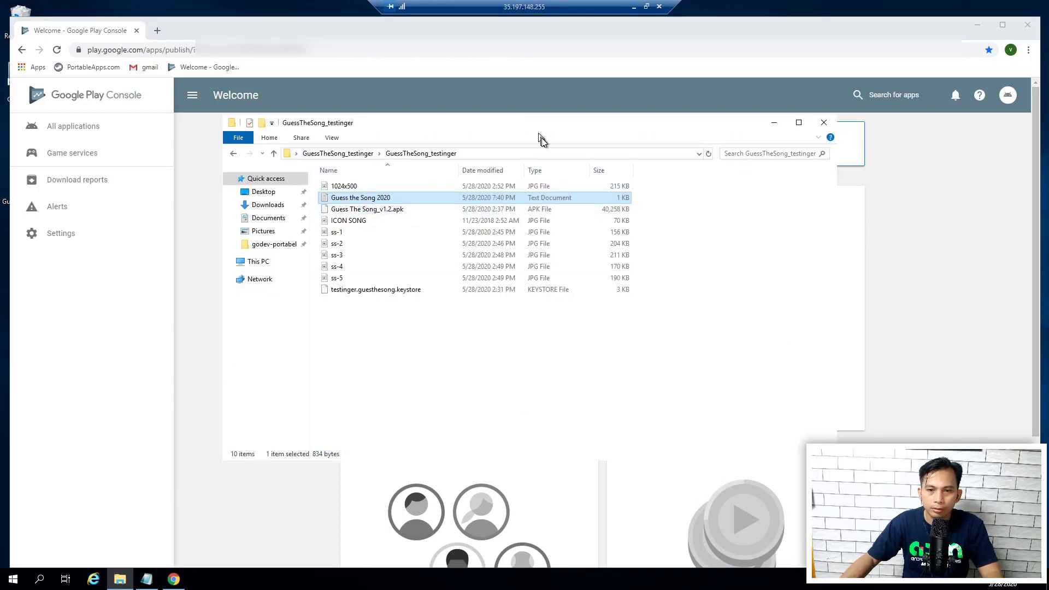
left_click(831, 454)
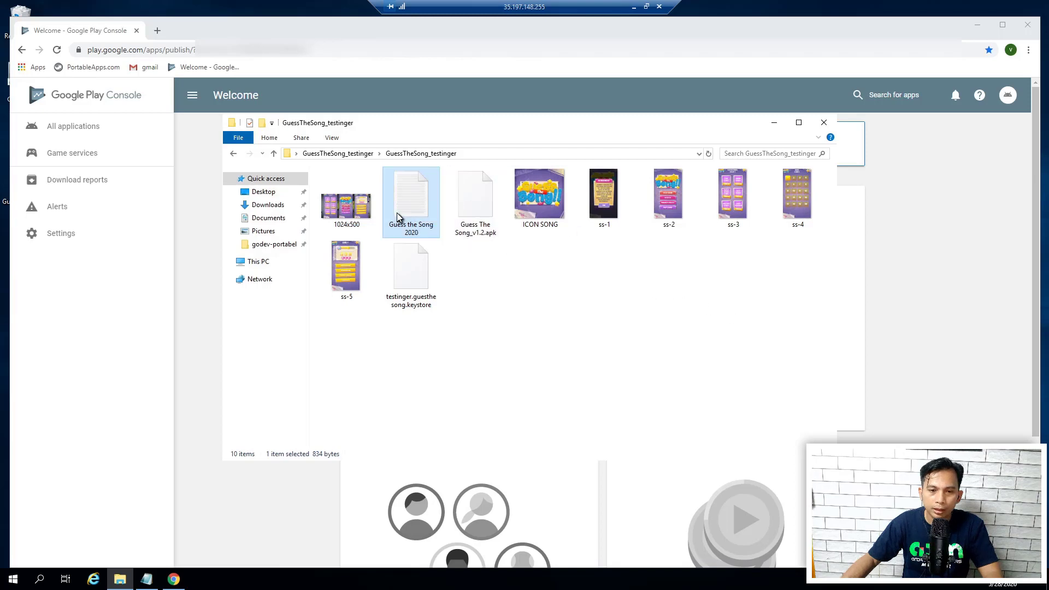
double_click(413, 199)
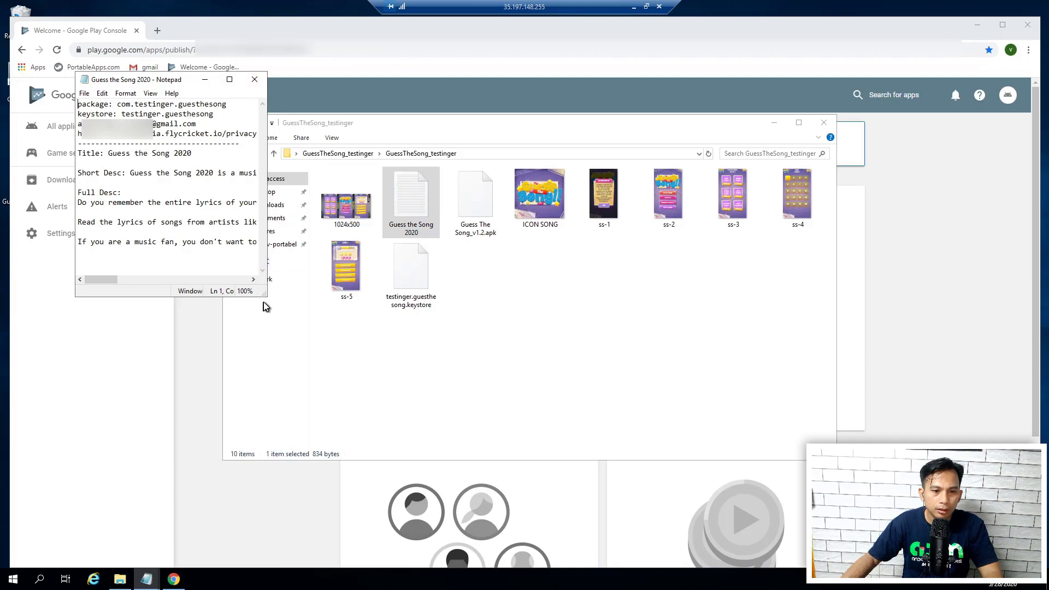
left_click_drag(266, 296, 757, 373)
Review the title, short and full descriptions, contact e-mail and privacy policy URL in the notes, and minimize the notes and the folder
left_click_drag(210, 155, 105, 155)
key("ctrl+c")
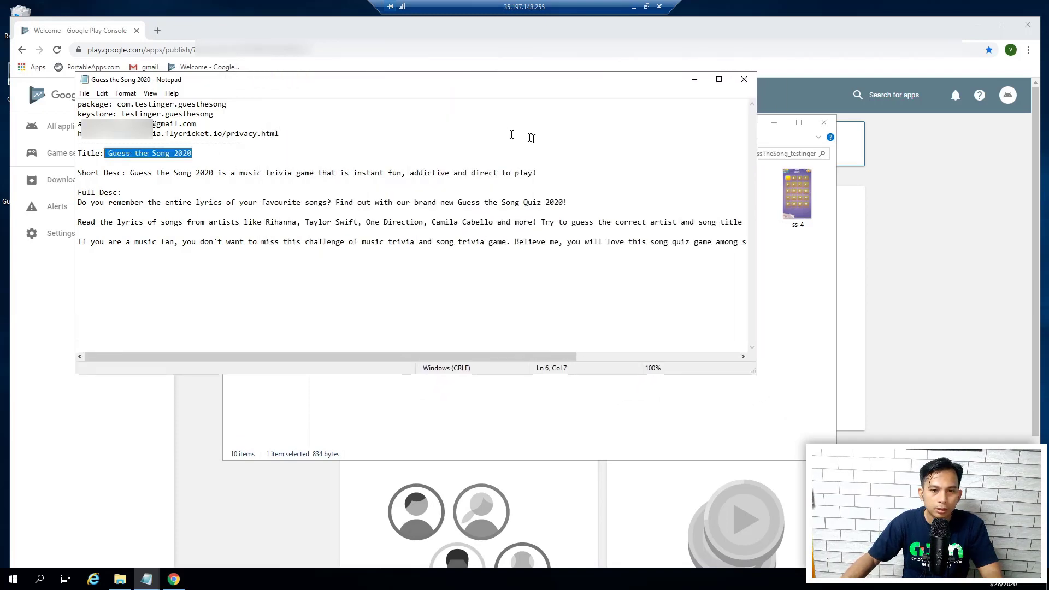
left_click_drag(543, 172, 132, 174)
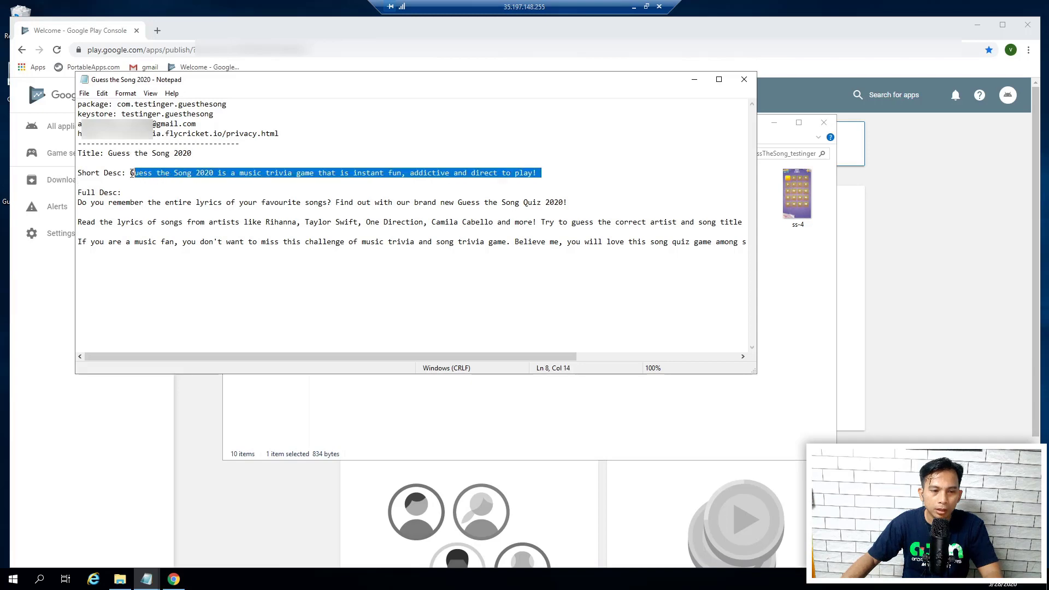
left_click_drag(82, 207, 259, 244)
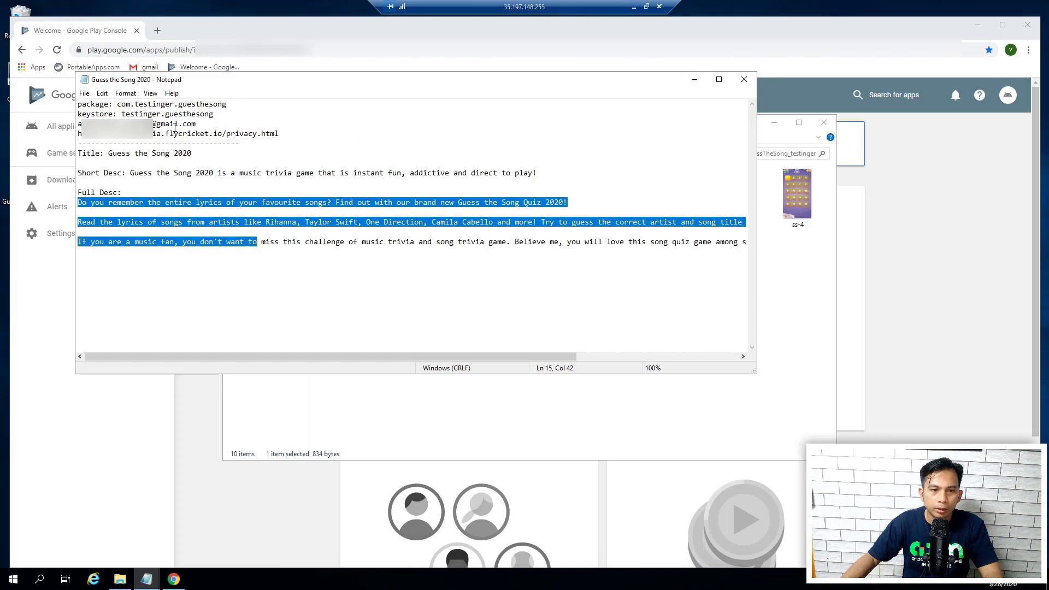
left_click_drag(197, 124, 99, 124)
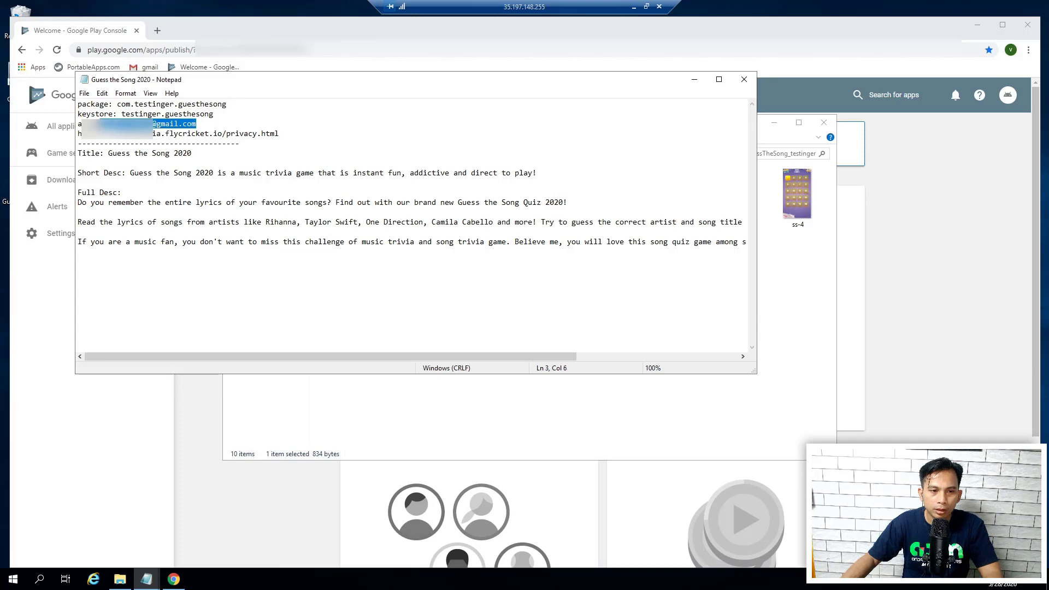
left_click_drag(284, 133, 144, 135)
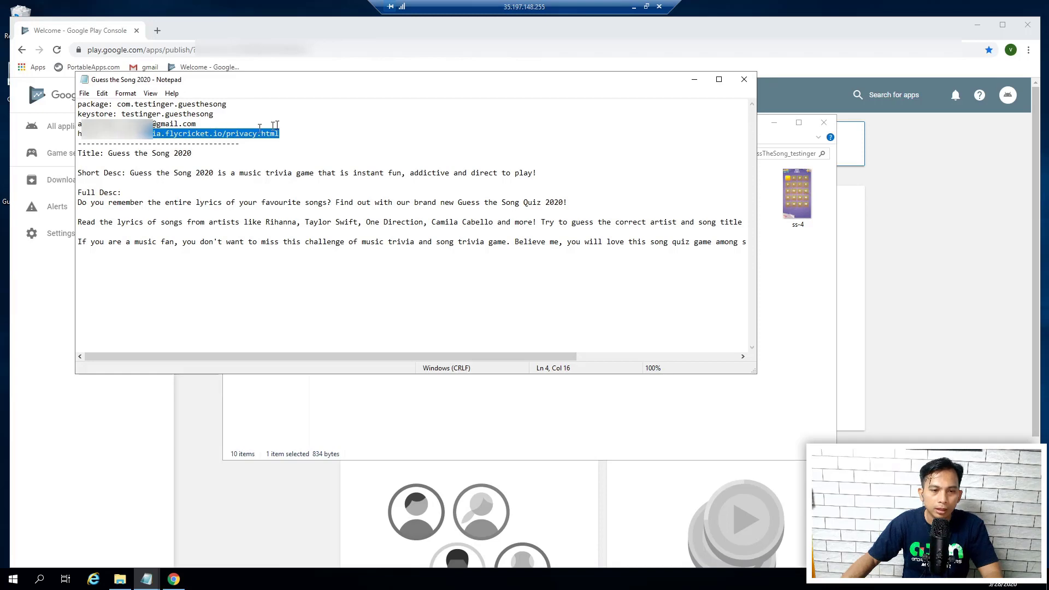
left_click(292, 135)
left_click_drag(280, 134, 112, 137)
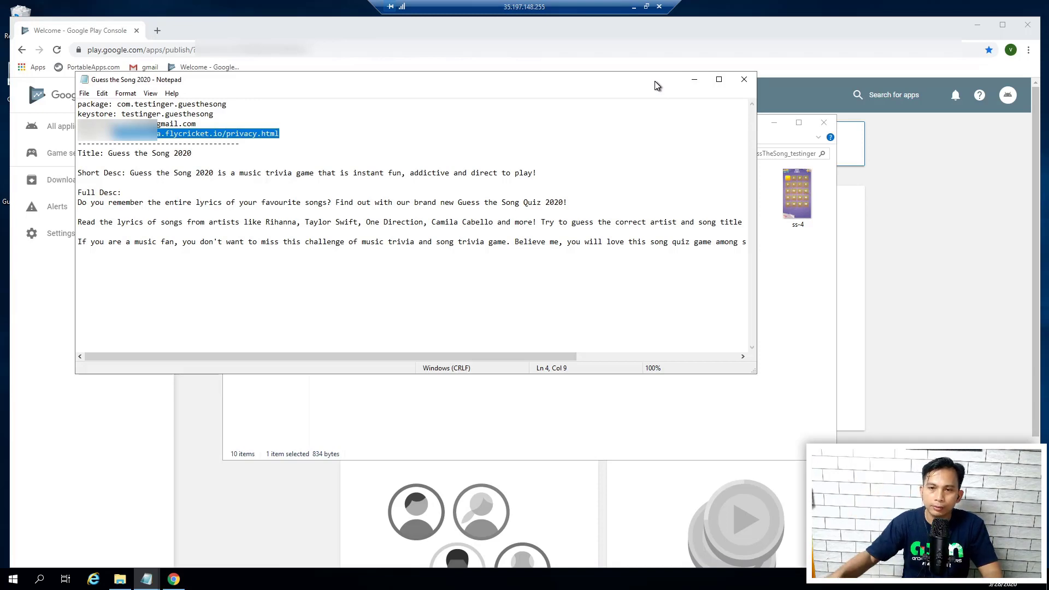
left_click(694, 80)
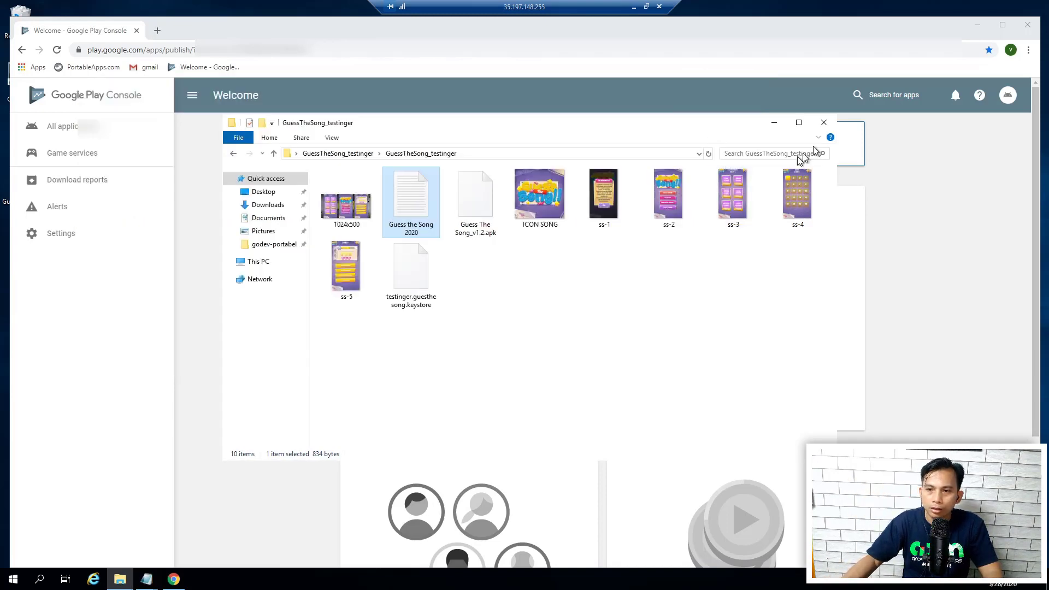
left_click(775, 123)
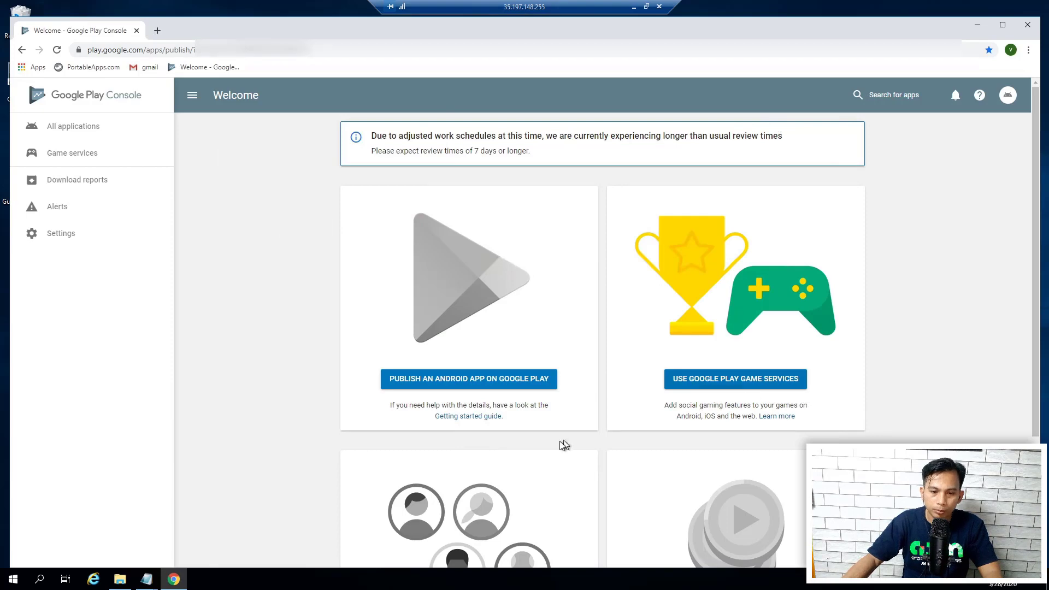
Close the duplicate Guess the Song 2020 notes window, enlarge the remaining one and copy the app title from it
left_click(147, 580)
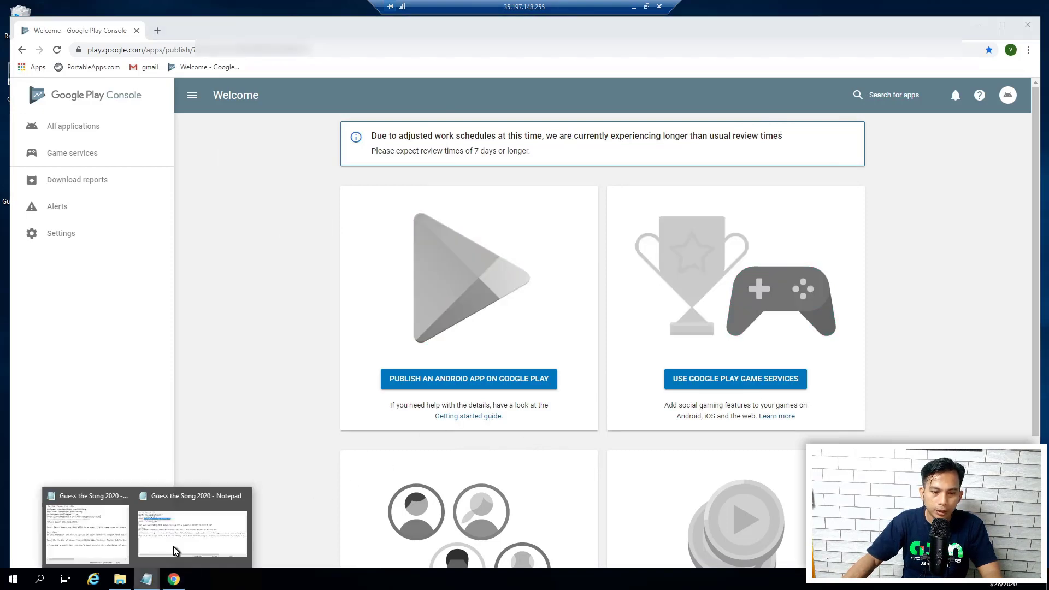
mouse_move(133, 522)
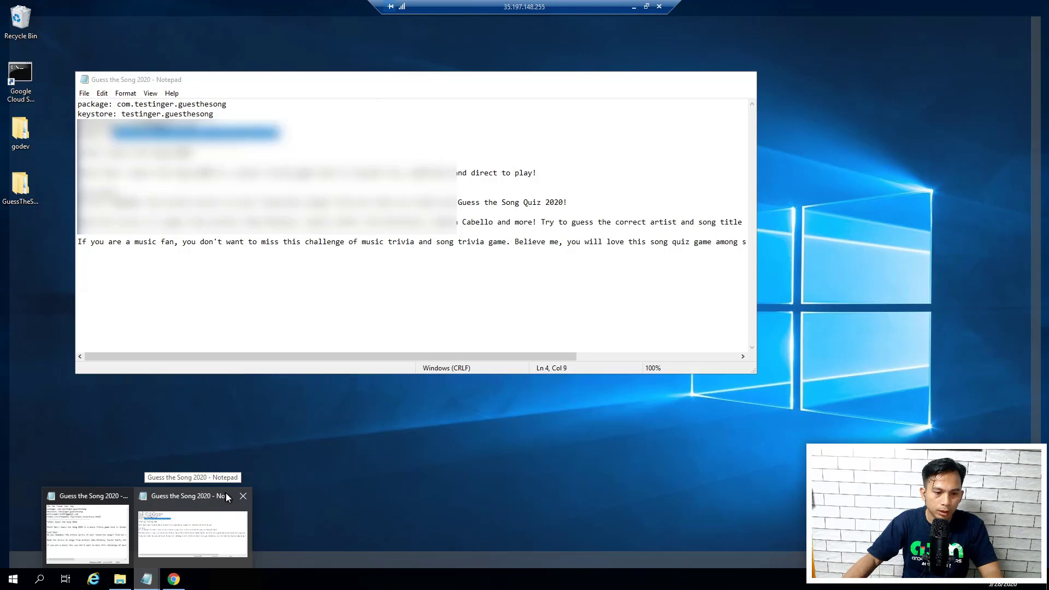
left_click(243, 496)
left_click(173, 523)
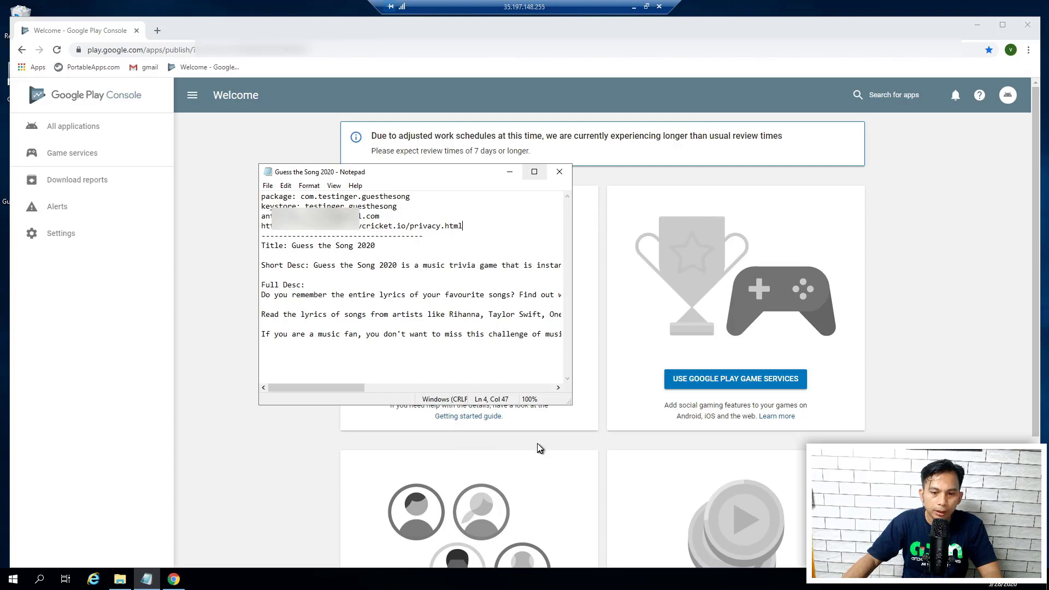
left_click_drag(569, 404, 931, 486)
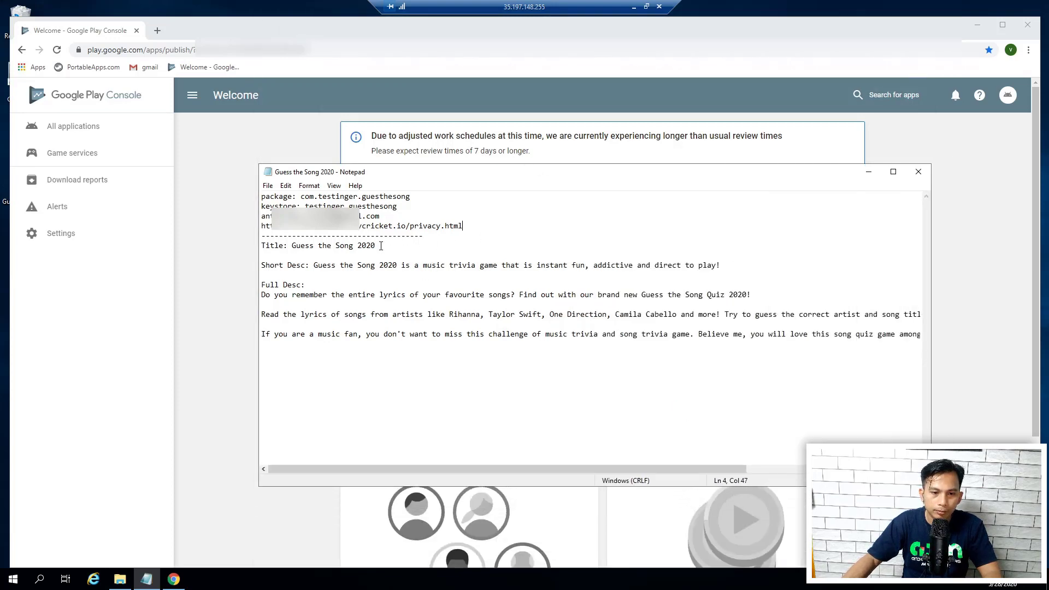
left_click_drag(382, 246, 303, 247)
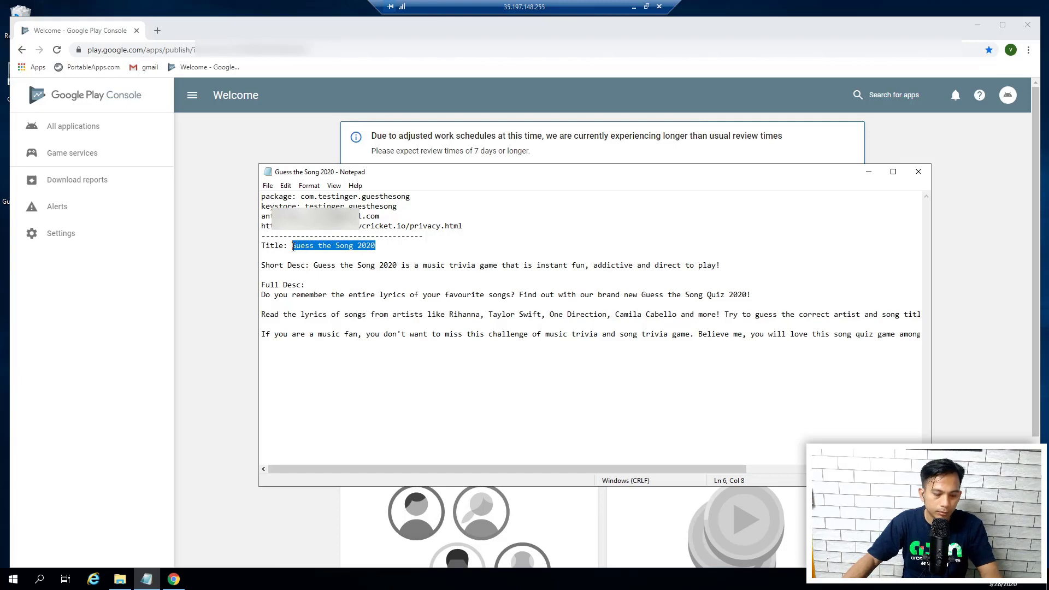
In Google Play Console, create an Android application with default language English (United States) – en-US and title "Guess the Song 2020"
left_click(97, 31)
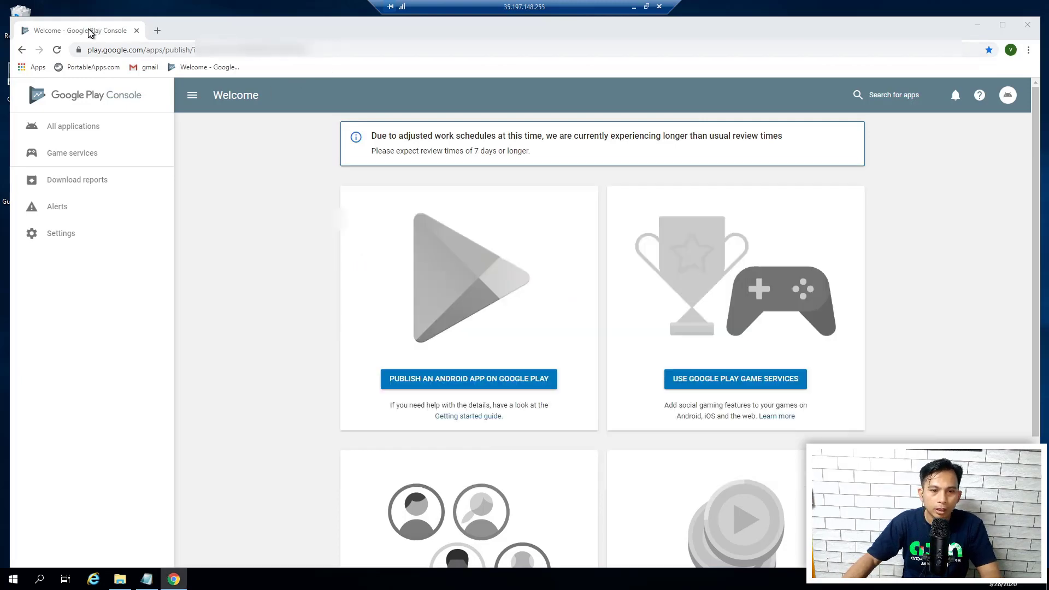
left_click(444, 382)
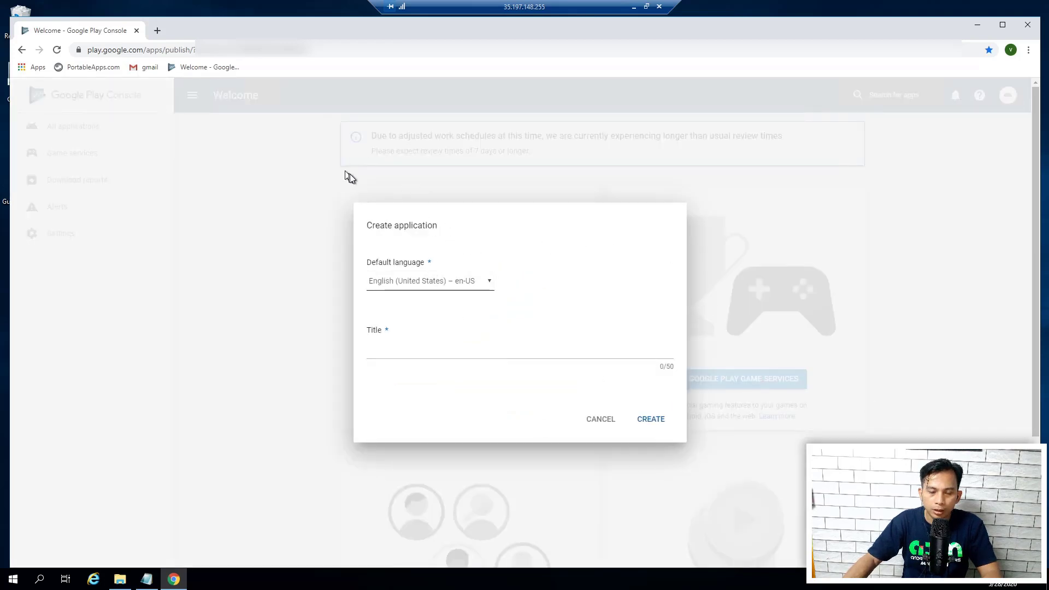
left_click(550, 267)
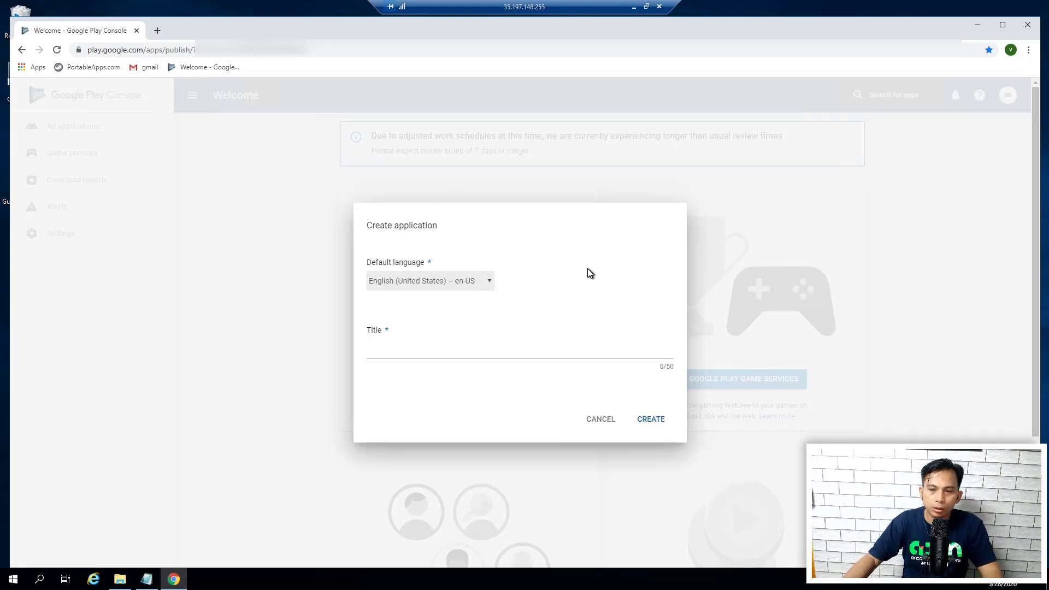
left_click(505, 336)
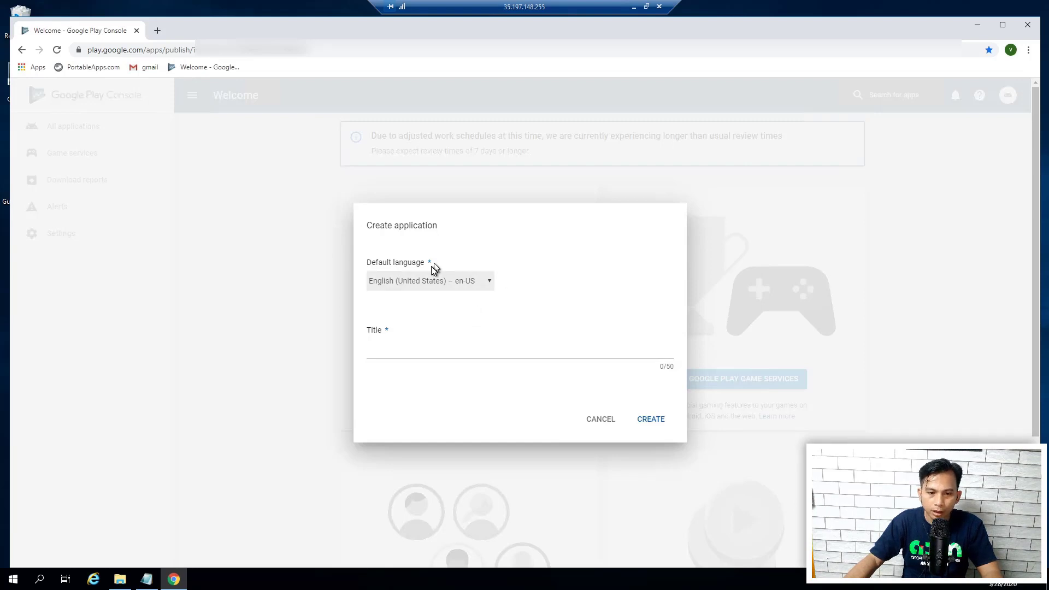
left_click(414, 347)
key("ctrl+v")
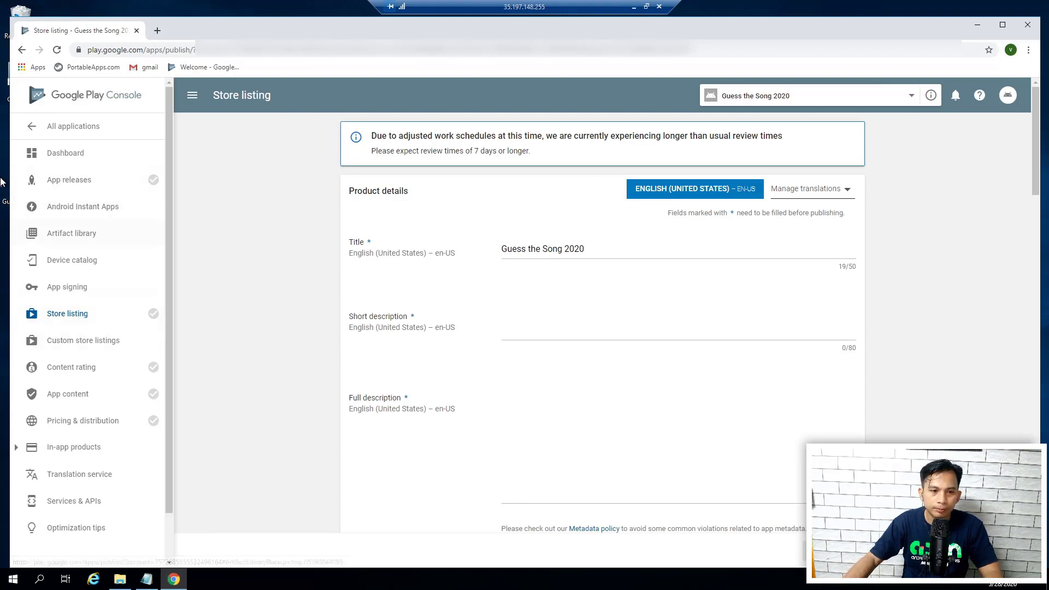
Open the App releases page of the new application
left_click(86, 182)
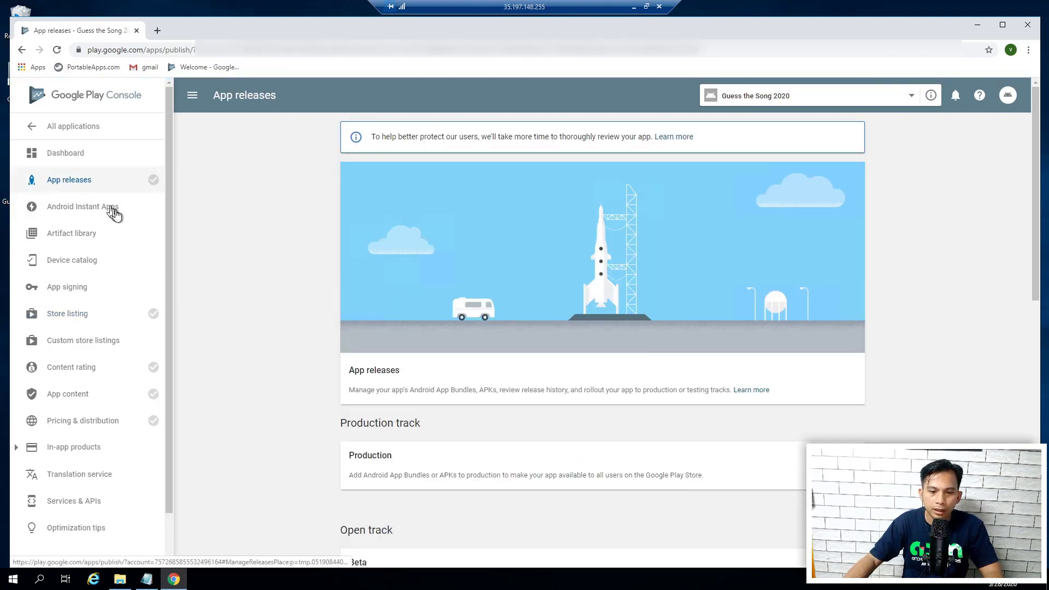
scroll(222, 251, "down", 2)
scroll(330, 262, "up", 2)
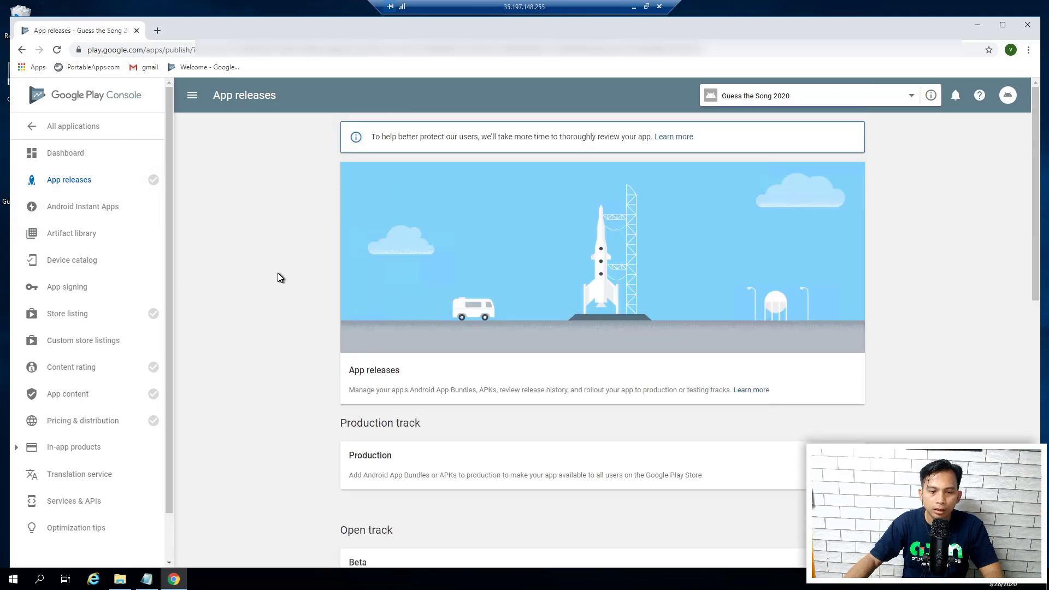
Locate the Guess The Song_v1.2.apk file in the GuessTheSong_testinger folder and minimize the folder window
left_click(119, 579)
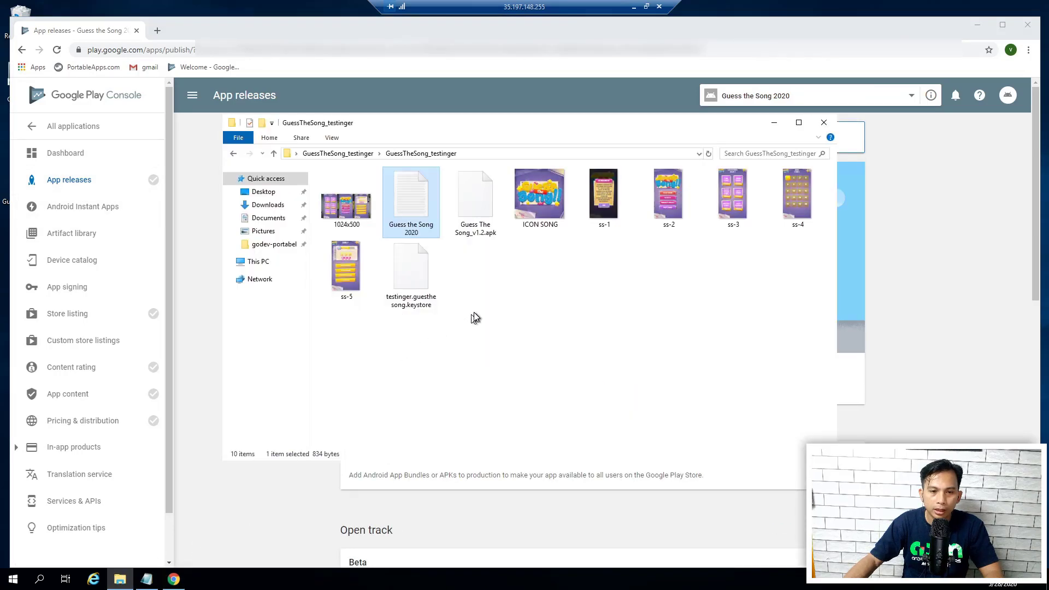
left_click(479, 206)
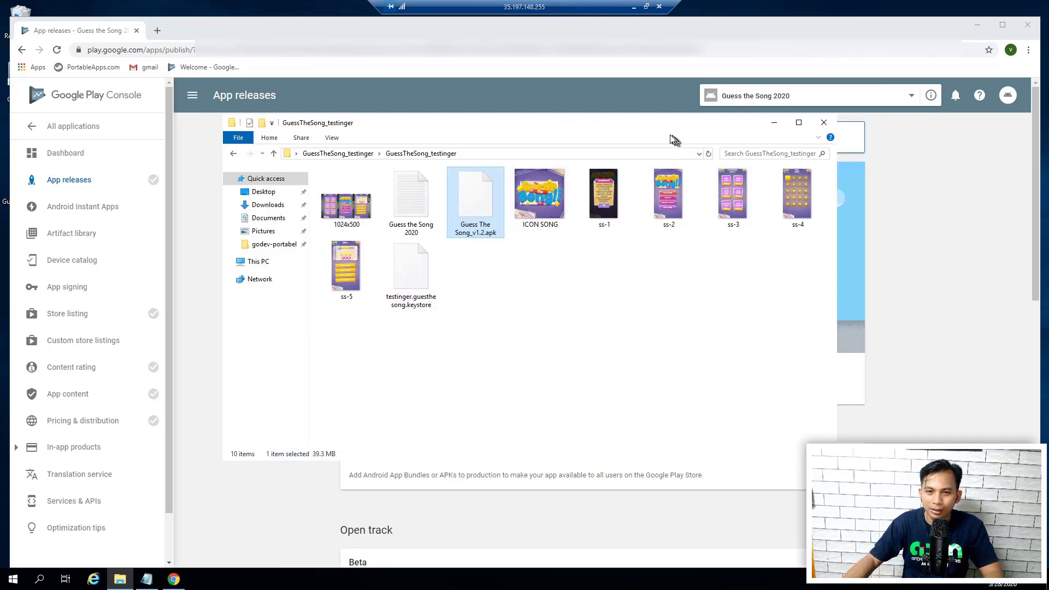
left_click_drag(654, 129, 664, 165)
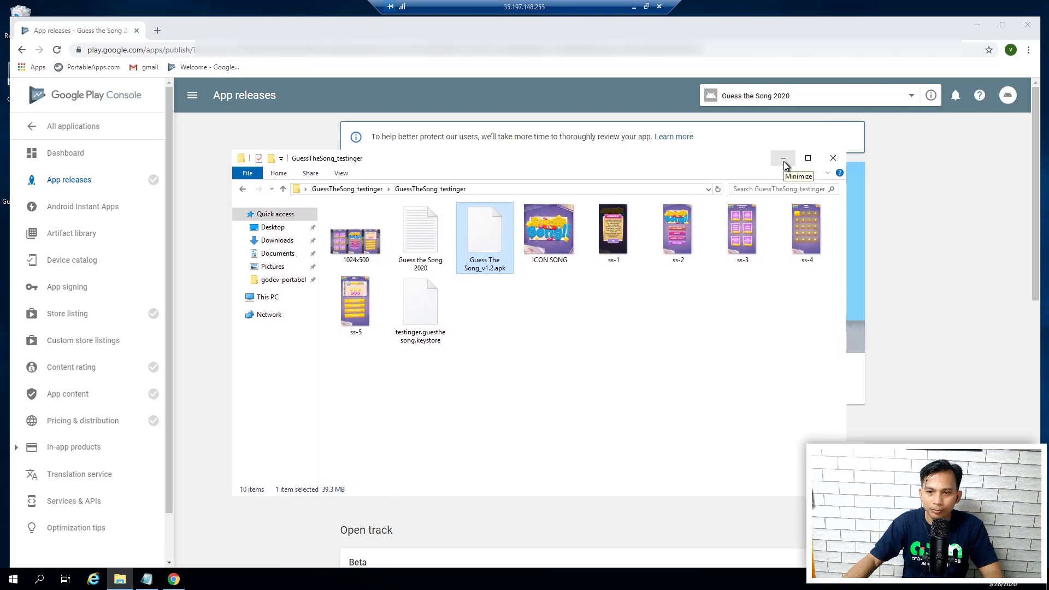
left_click(784, 161)
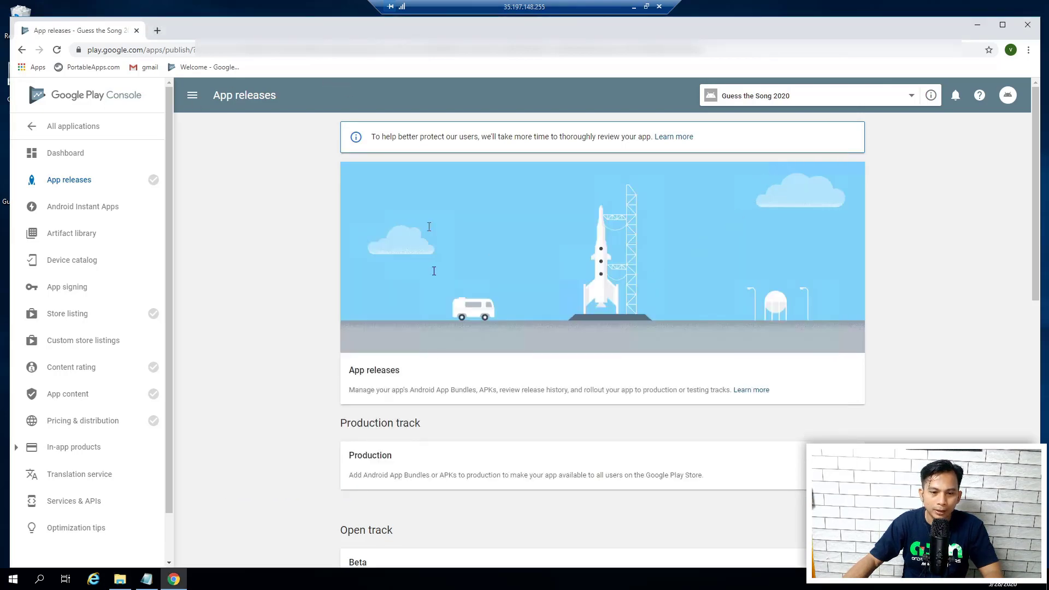
Look through the available release tracks and open the Production track for managing its releases
scroll(669, 335, "down", 2)
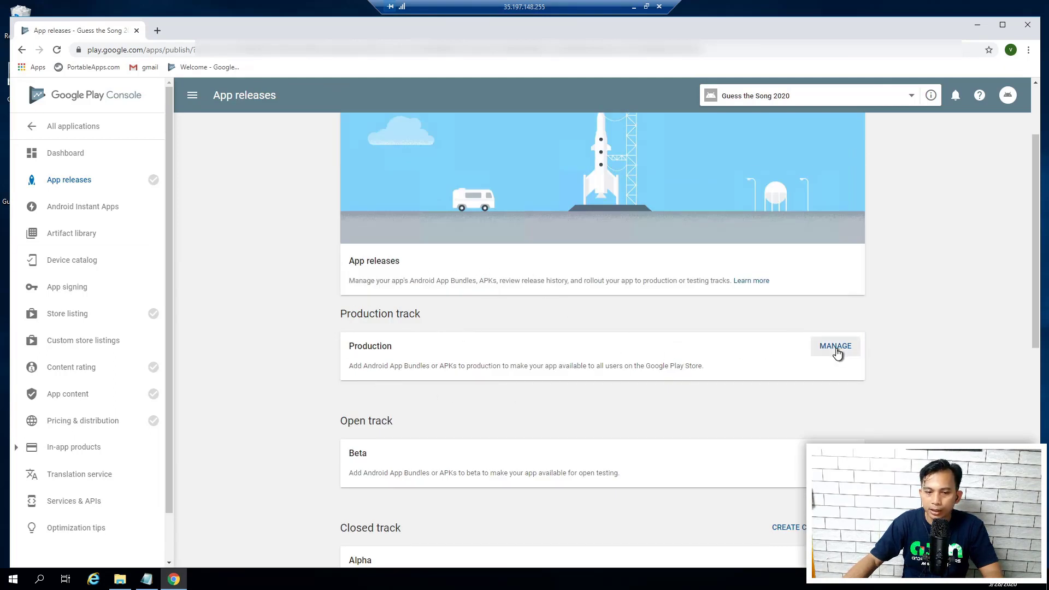
scroll(725, 355, "down", 2)
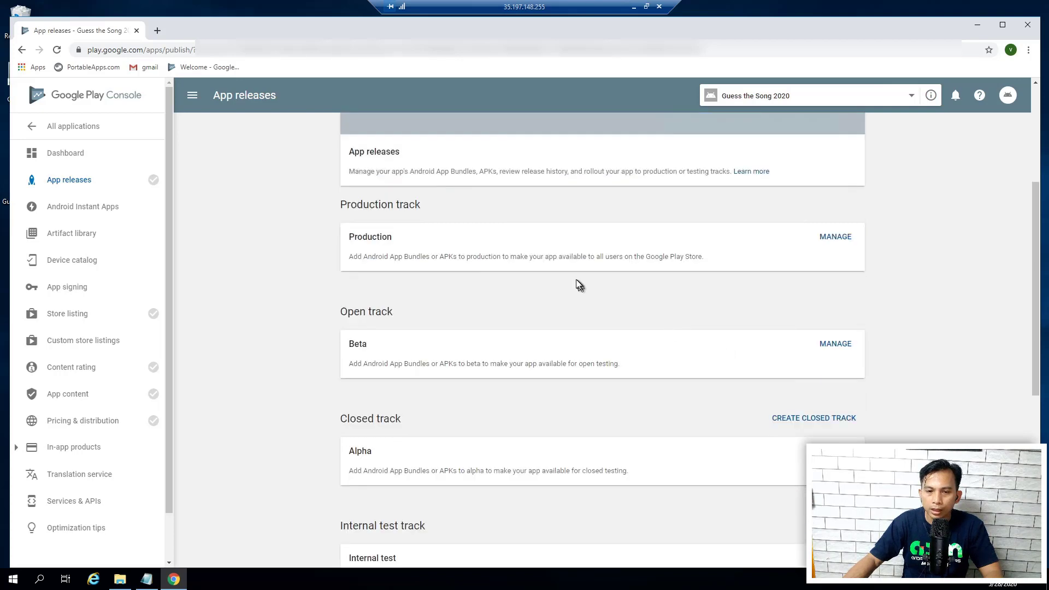
scroll(649, 342, "down", 2)
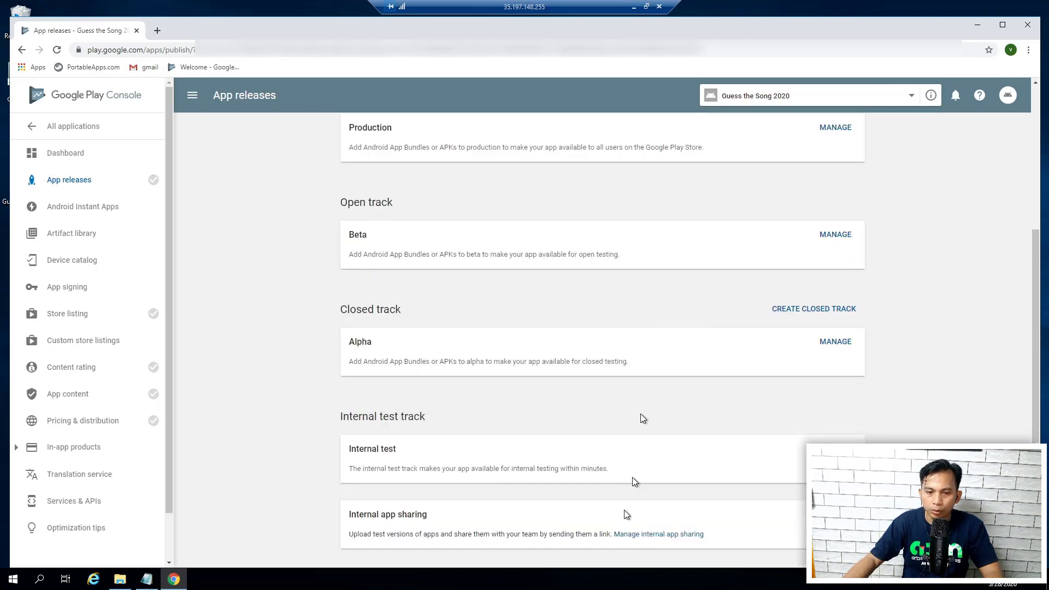
scroll(641, 416, "down", 2)
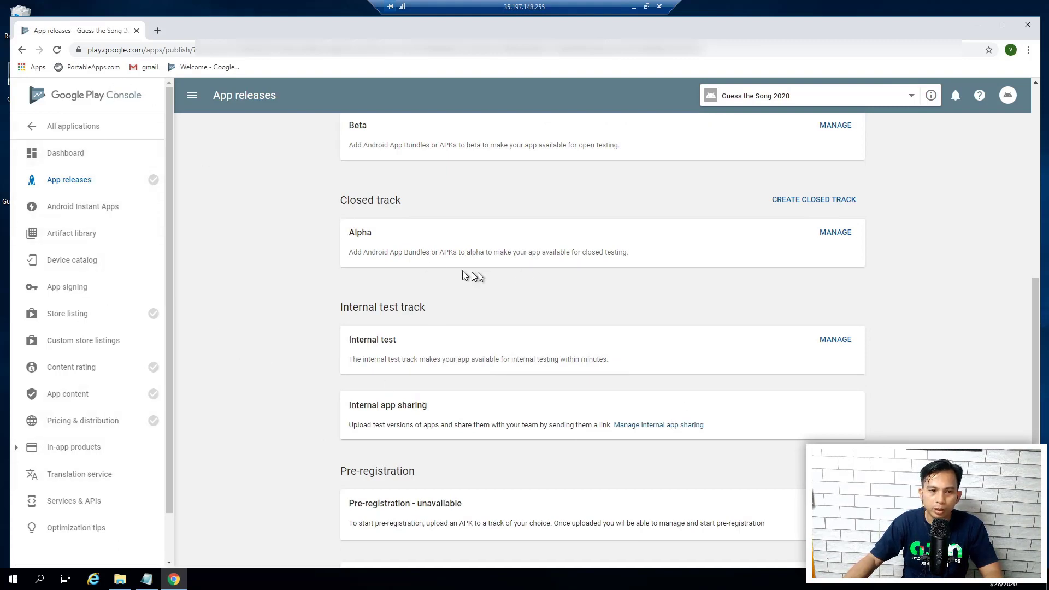
scroll(655, 410, "up", 5)
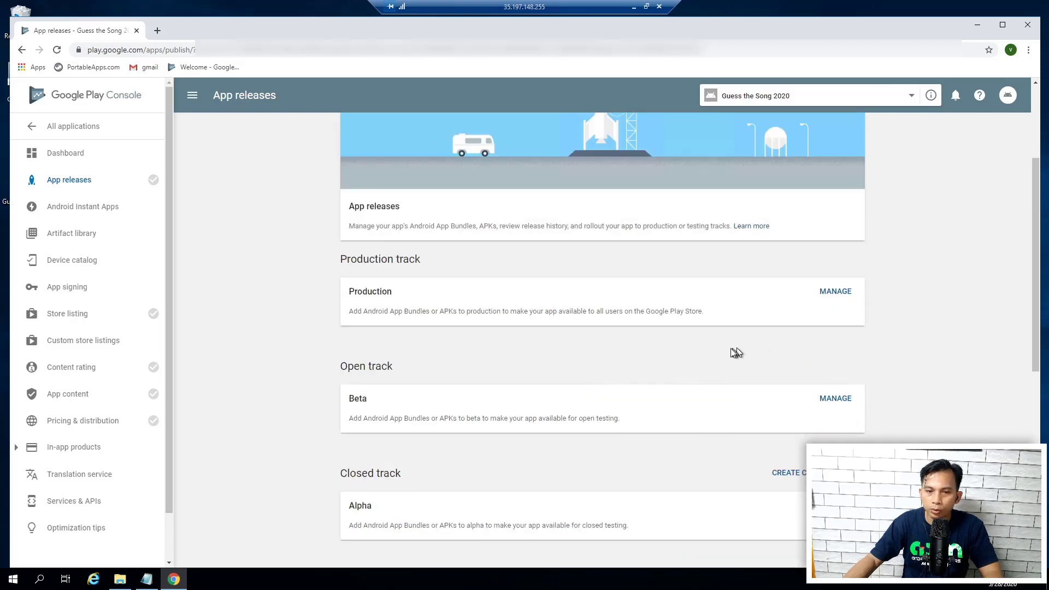
scroll(713, 354, "up", 1)
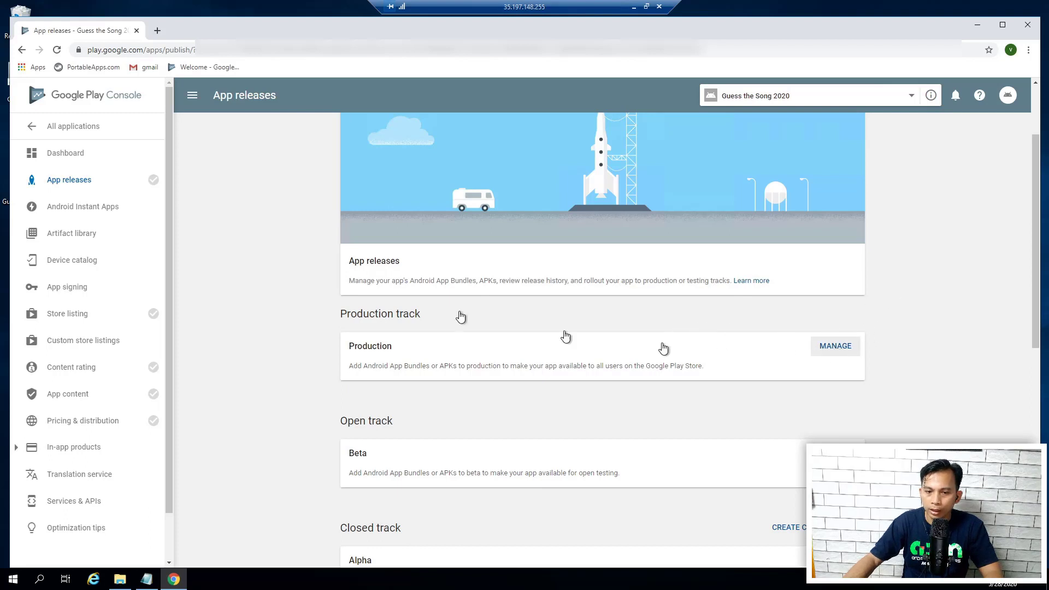
left_click(831, 346)
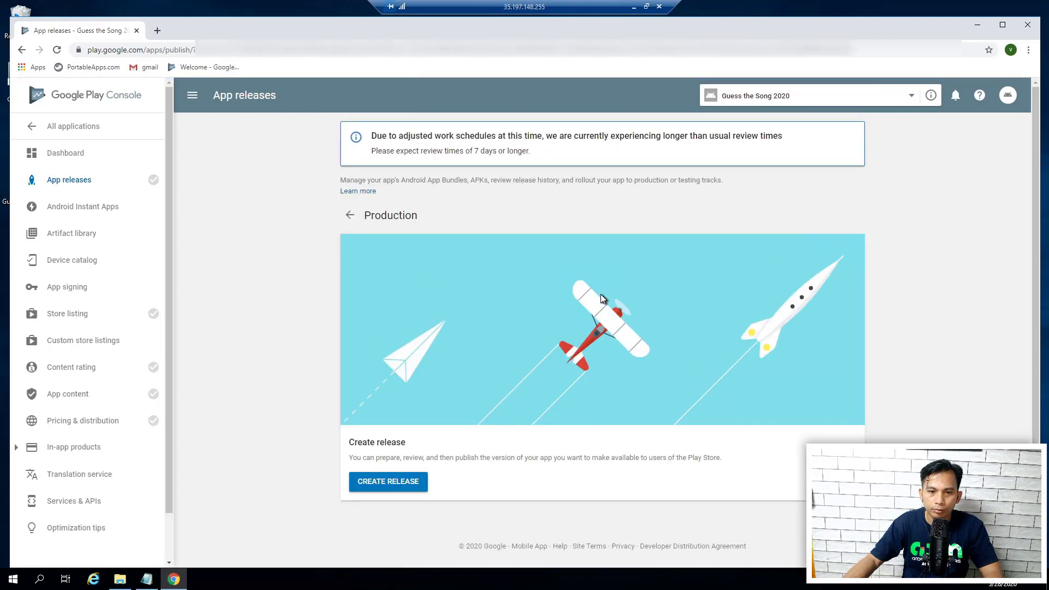
scroll(455, 377, "down", 1)
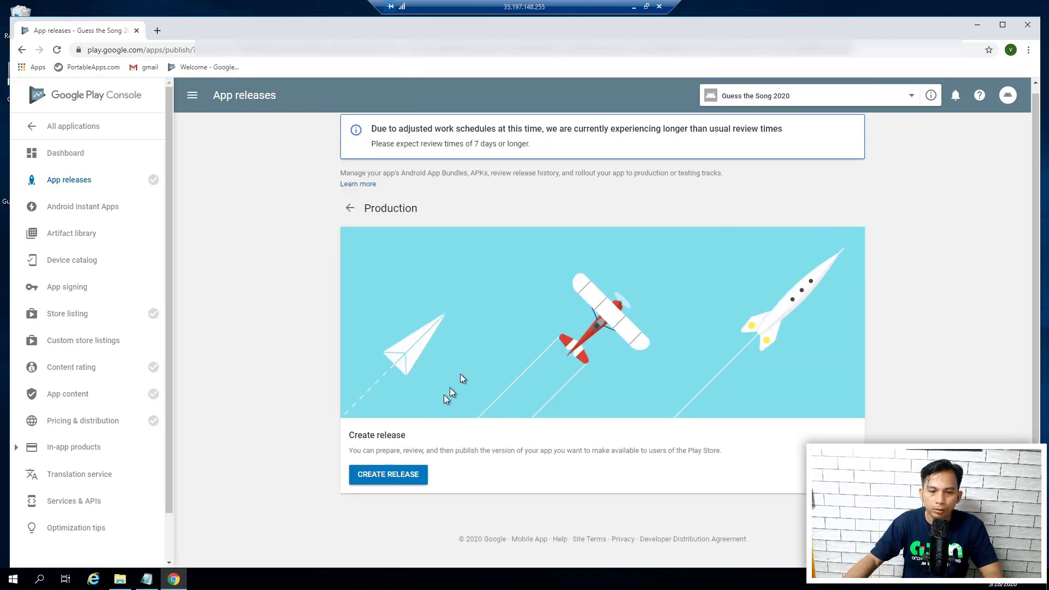
Create a new release on the Production track and view its app signing options
left_click(388, 480)
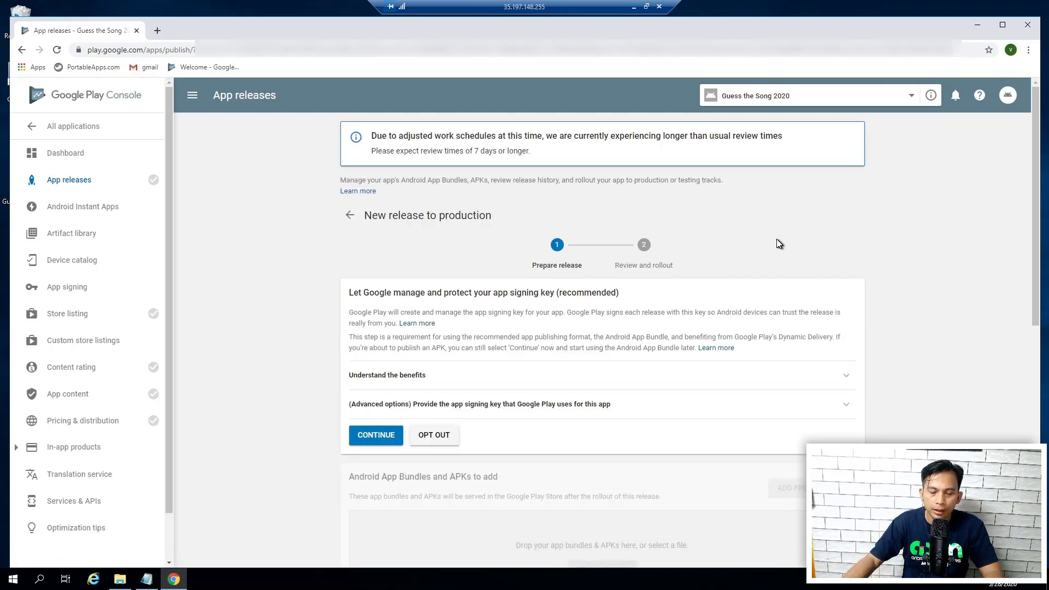
scroll(778, 245, "down", 1)
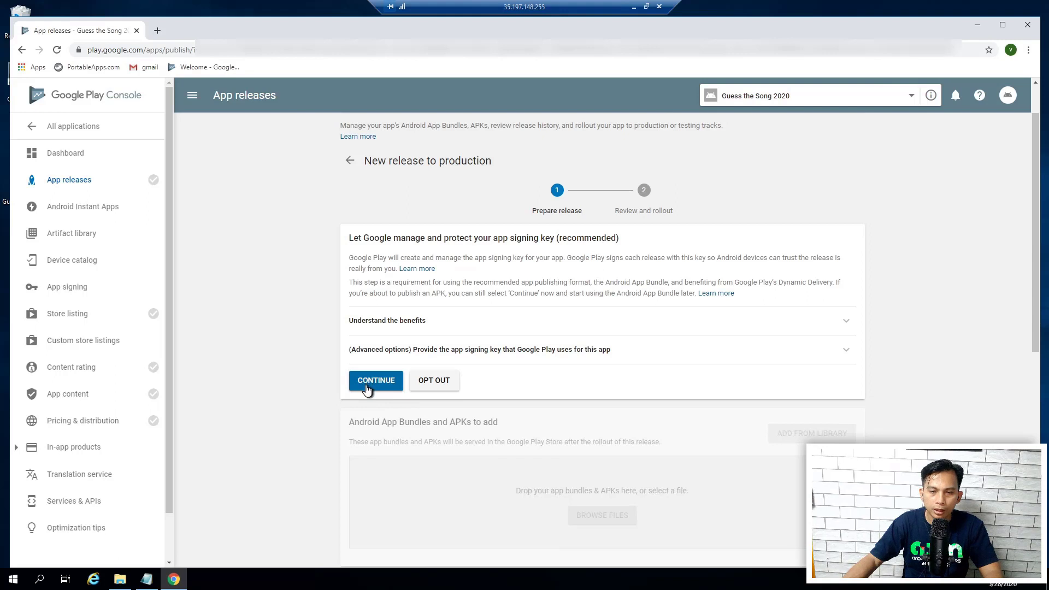
Check the signing keystore and APK files in the GuessTheSong_testinger folder, shrinking the folder window and minimizing it after viewing
left_click(119, 579)
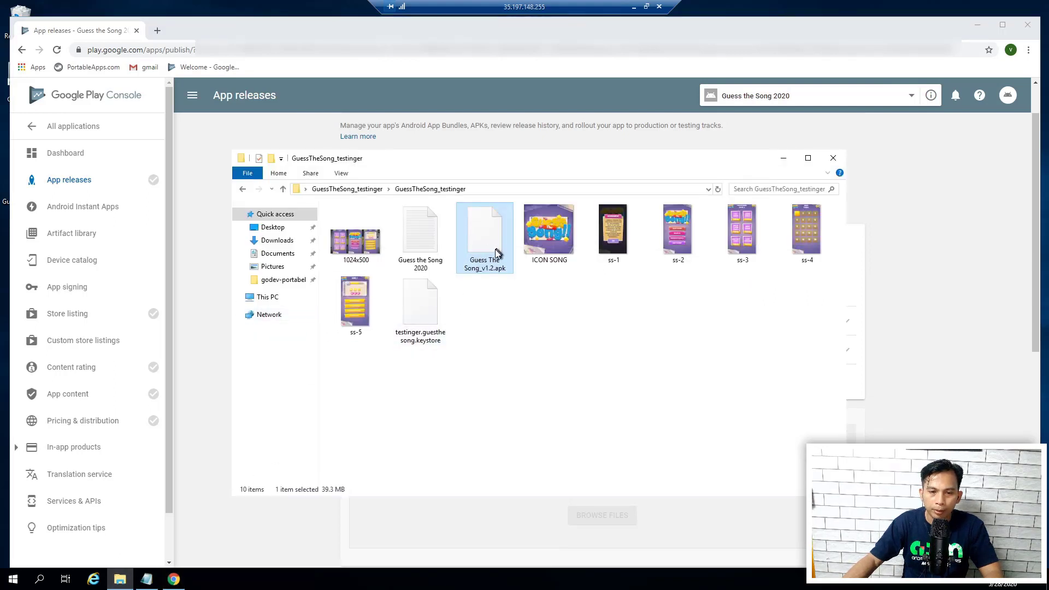
left_click_drag(537, 165, 607, 172)
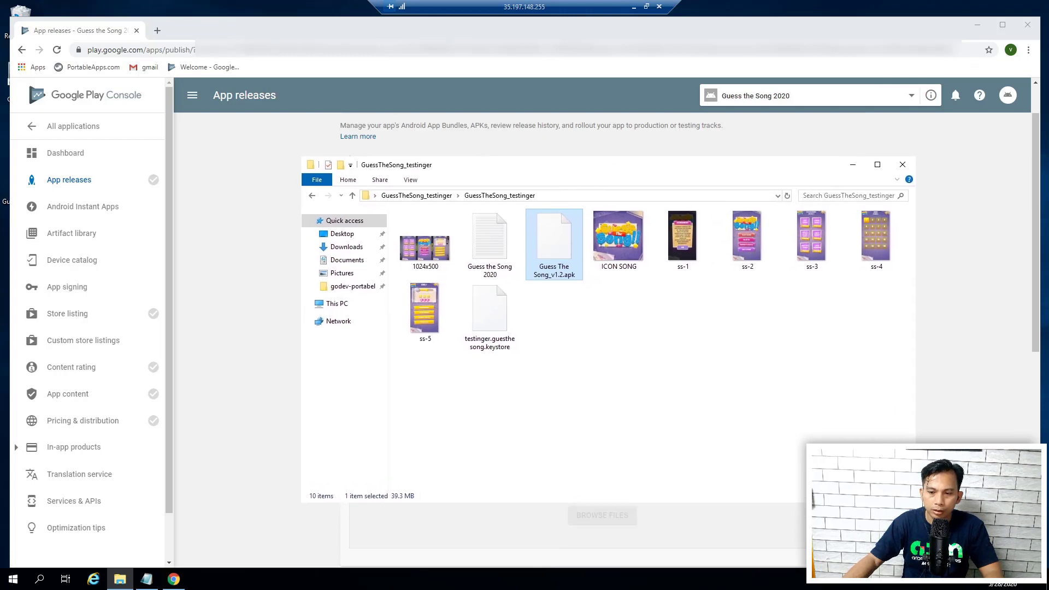
left_click_drag(915, 502, 734, 467)
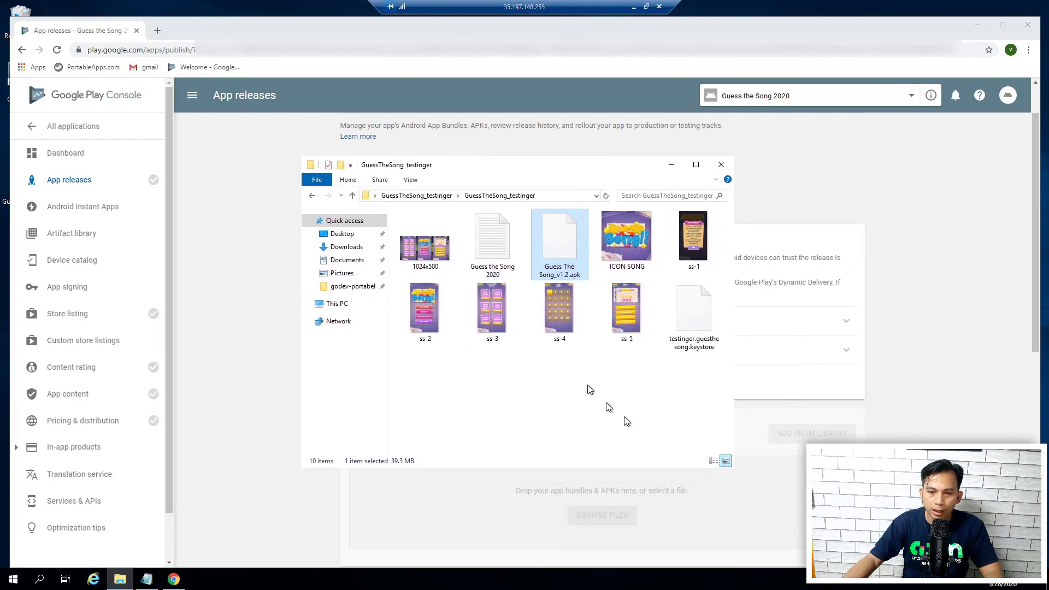
left_click(669, 169)
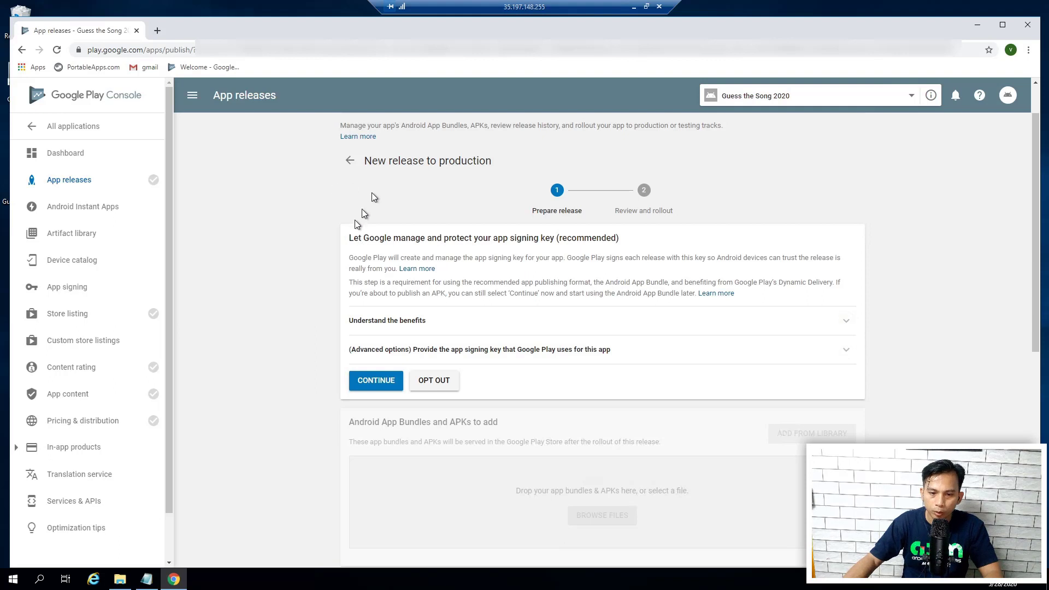
Opt out of Google-managed app signing and upload Guess The Song_v1.2.apk from the desktop's GuessTheSong_testinger folder to the release
left_click(435, 381)
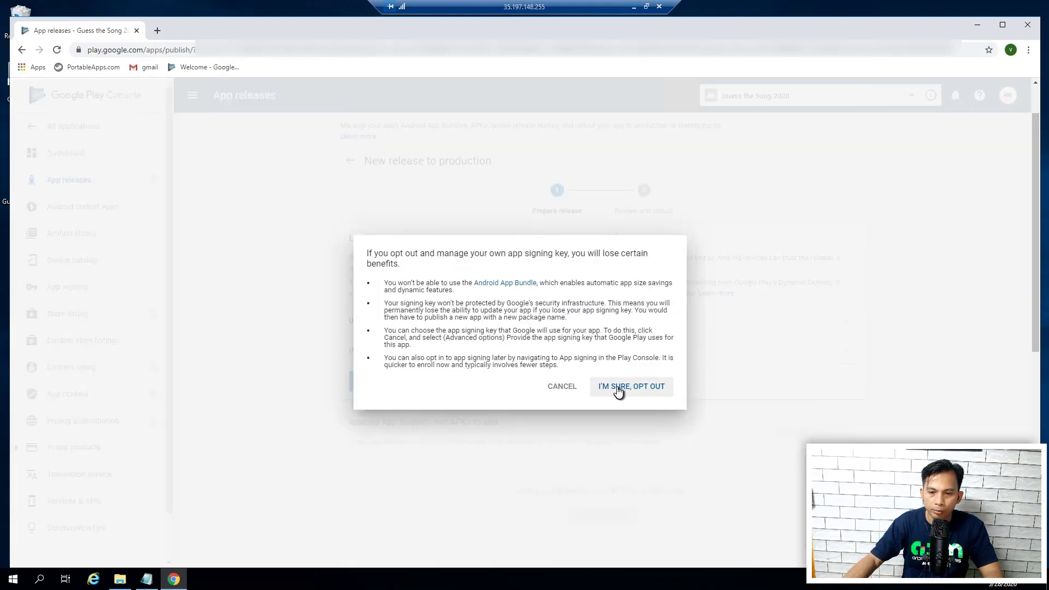
left_click(618, 388)
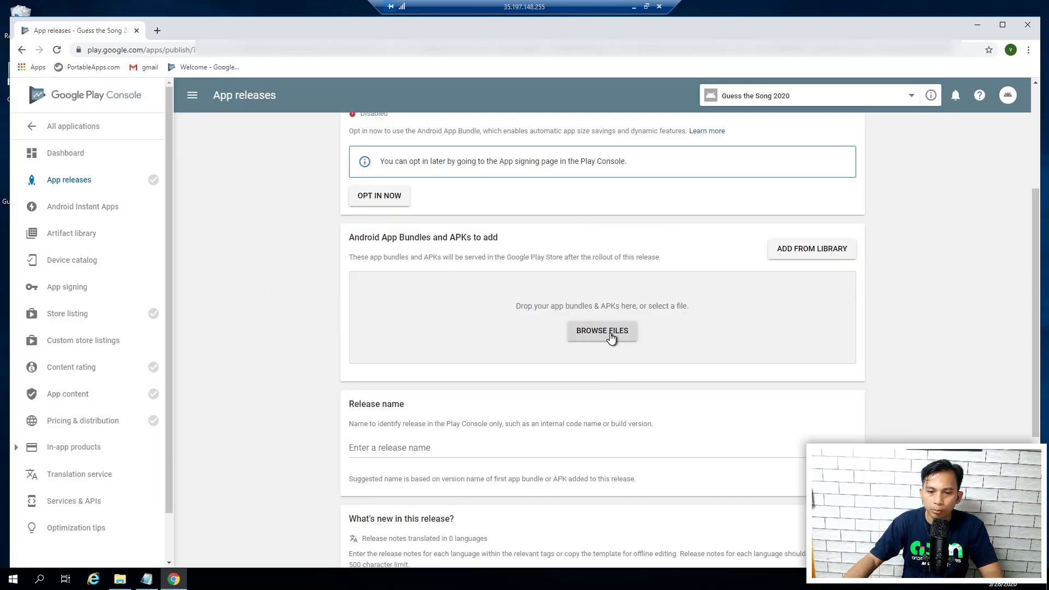
left_click(609, 335)
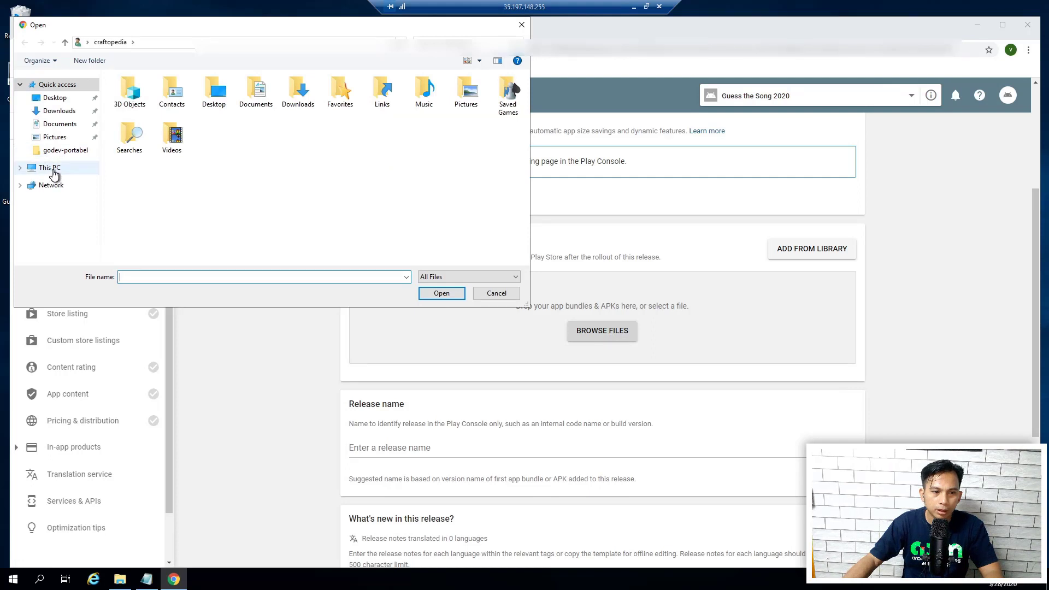
left_click(57, 98)
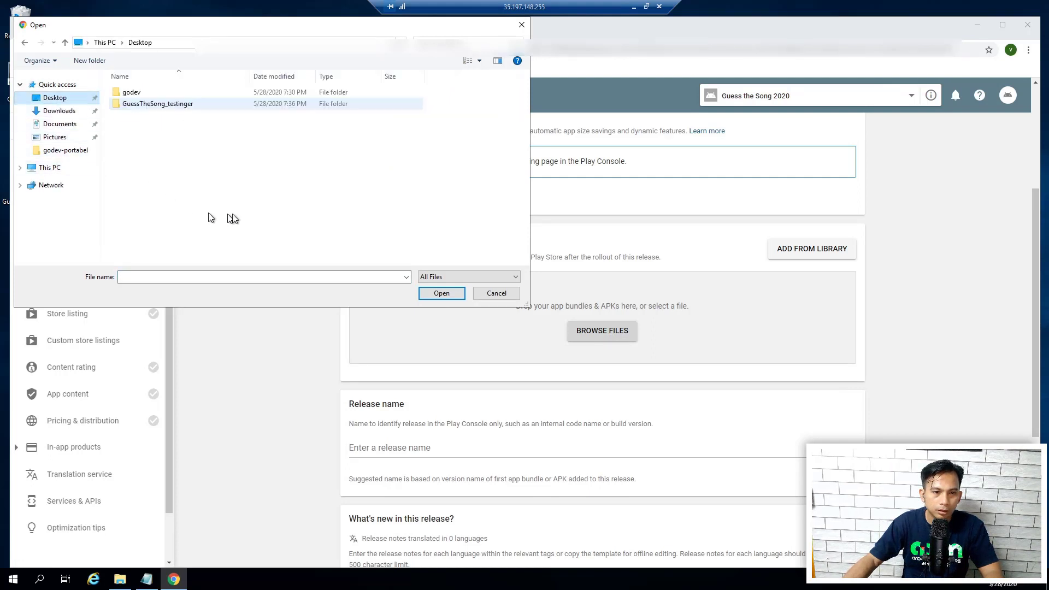
double_click(156, 104)
double_click(155, 93)
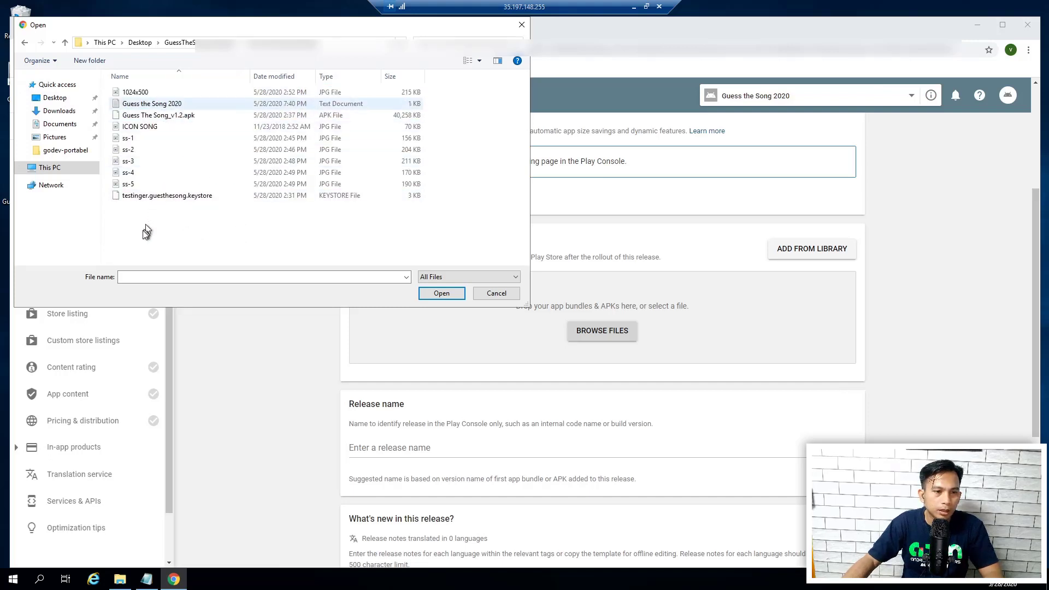
left_click(170, 115)
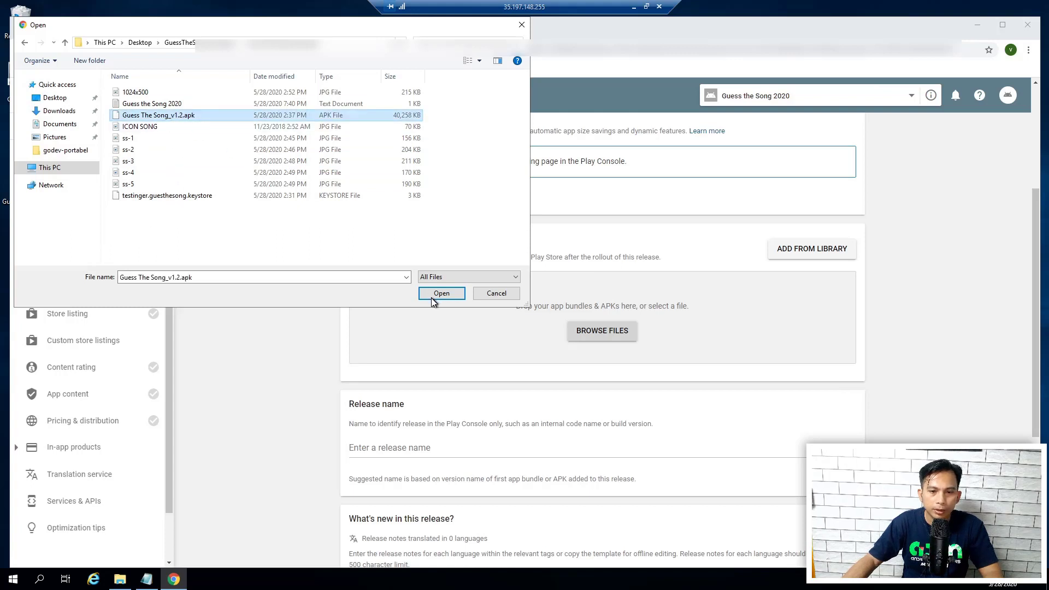
left_click(441, 294)
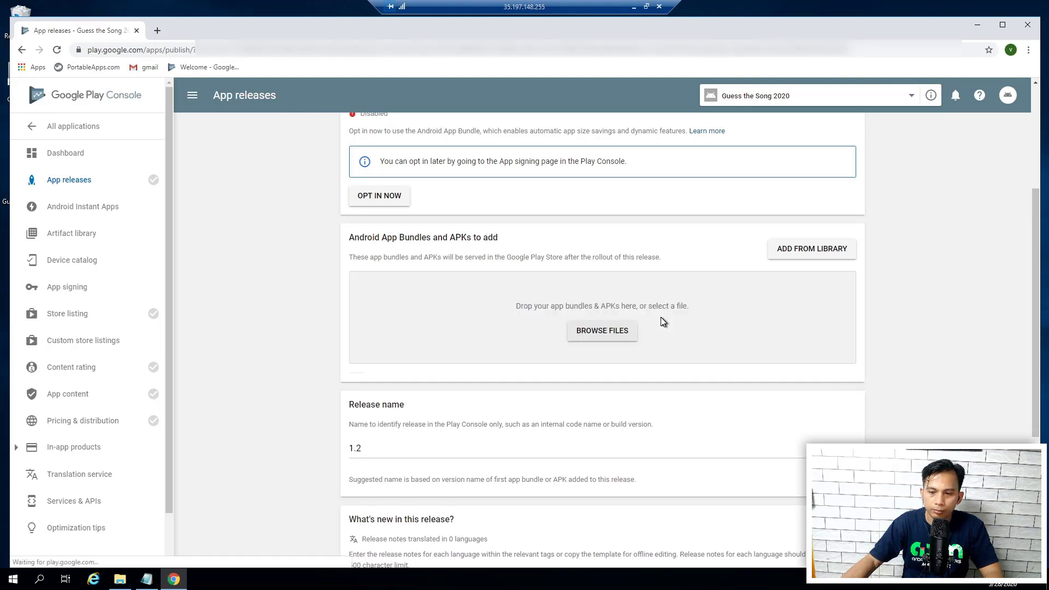
Save the production release with release name 1.2 and proceed to its rollout review
scroll(716, 317, "down", 4)
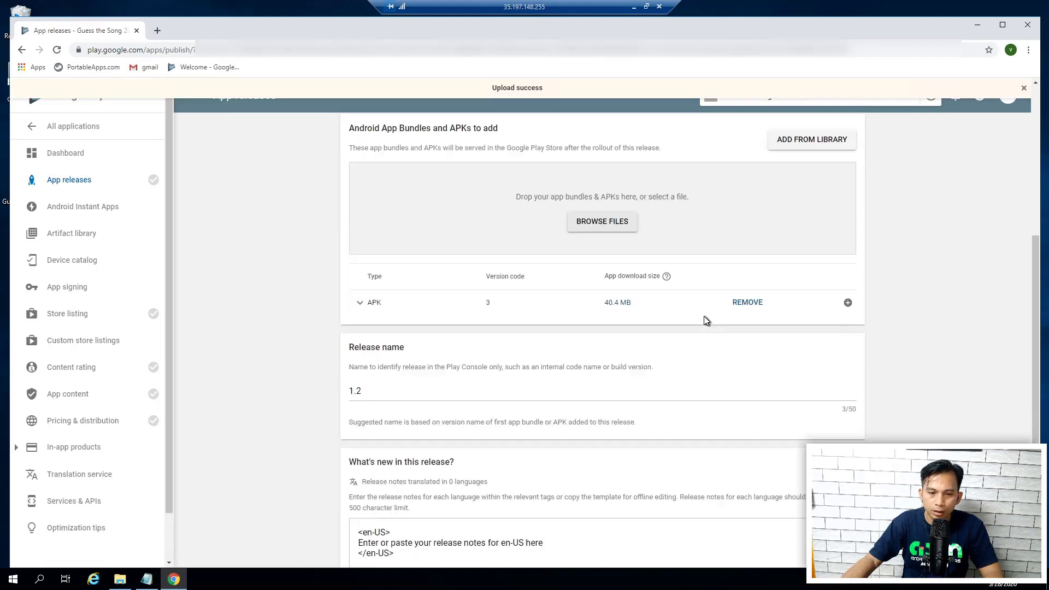
scroll(703, 319, "down", 1)
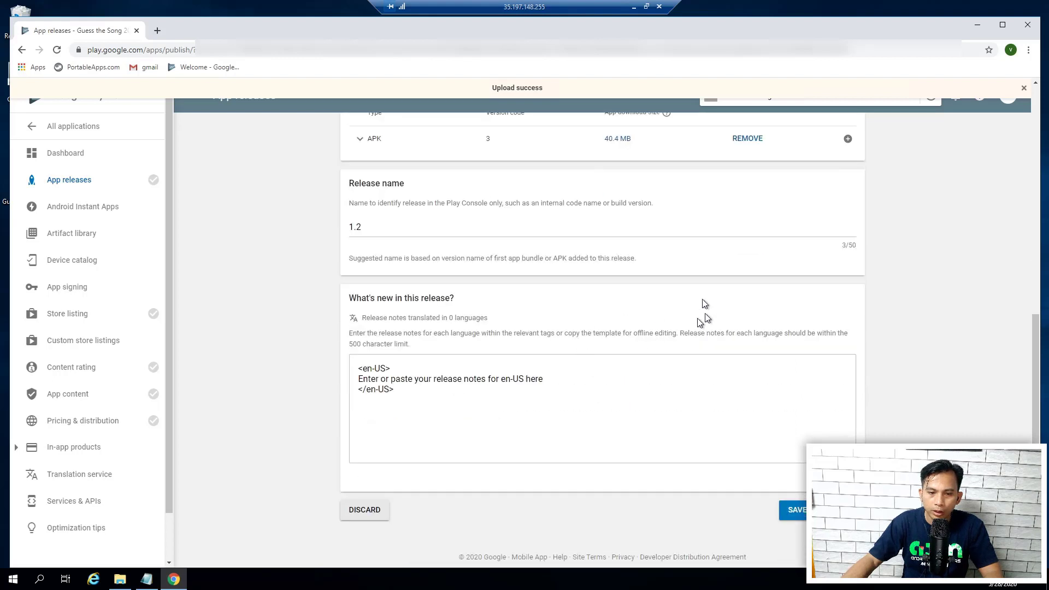
left_click(795, 514)
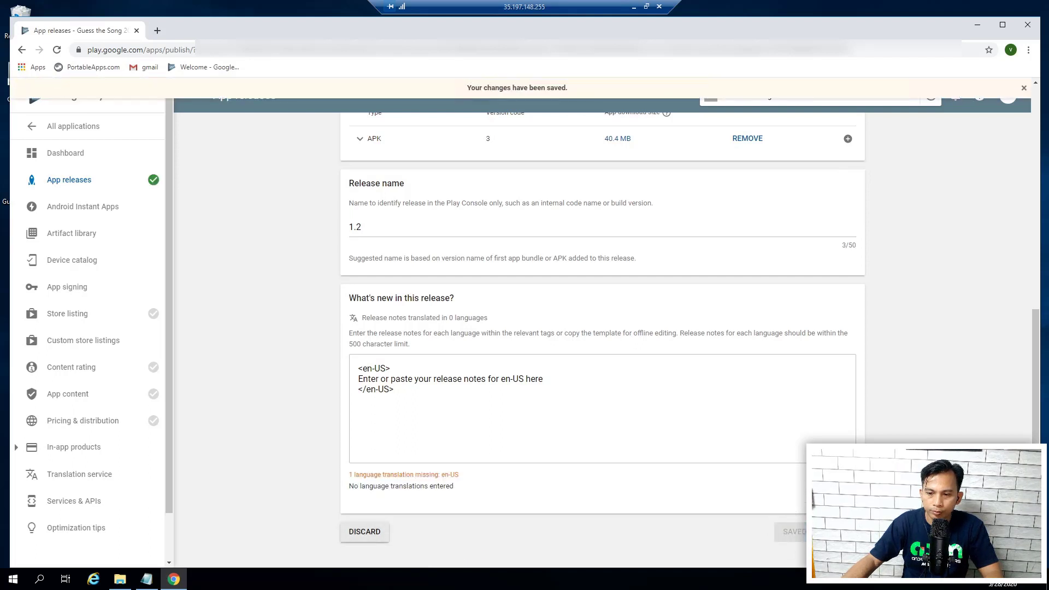
left_click(842, 532)
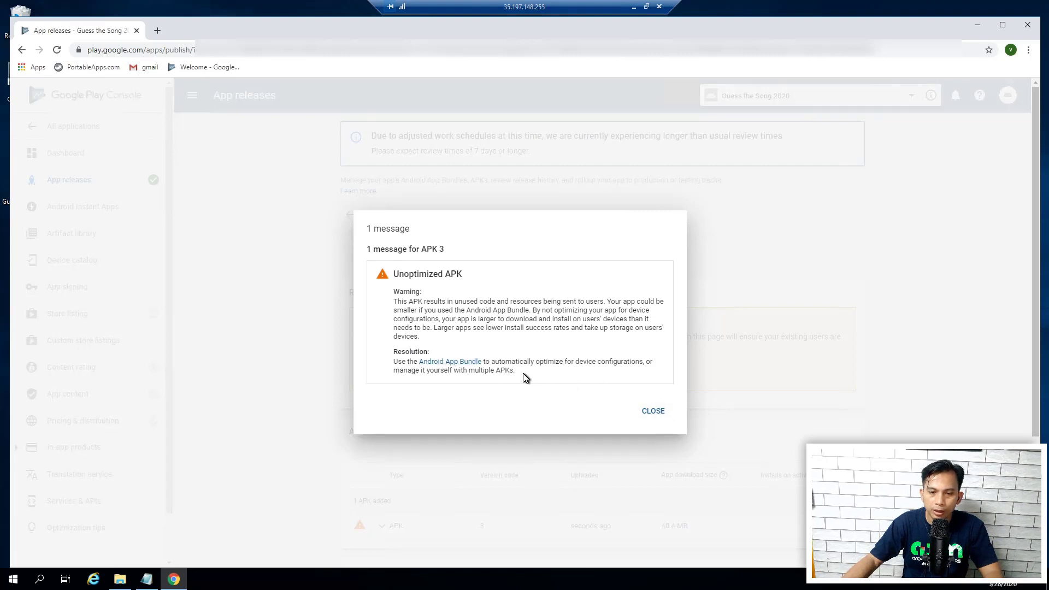
Read the resolution text of the APK warning, close the message and look over the rollout review summary
triple_click(624, 372)
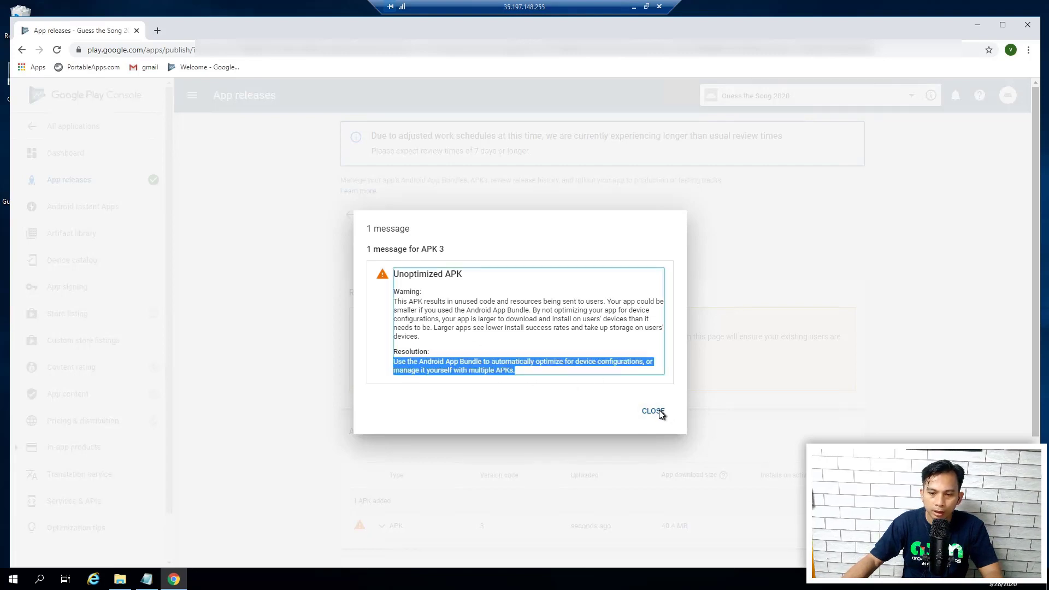
left_click(654, 411)
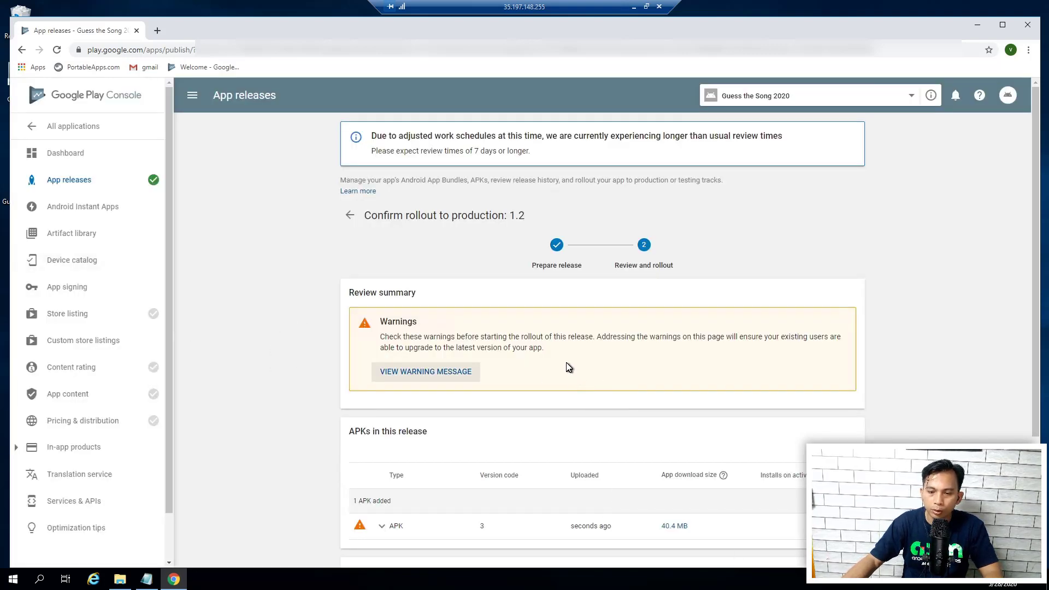
scroll(563, 365, "down", 3)
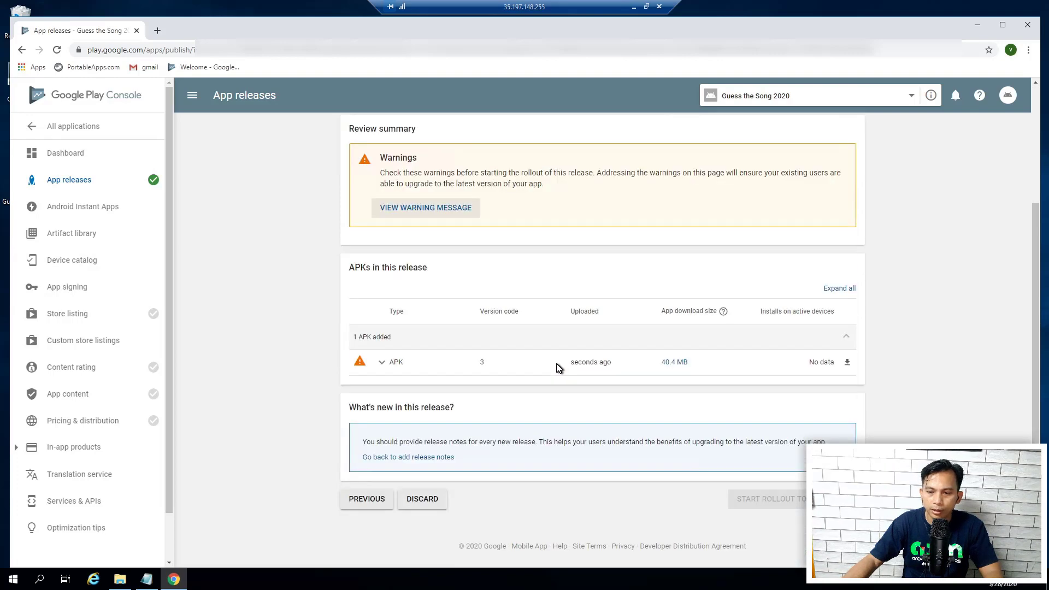
scroll(411, 219, "up", 2)
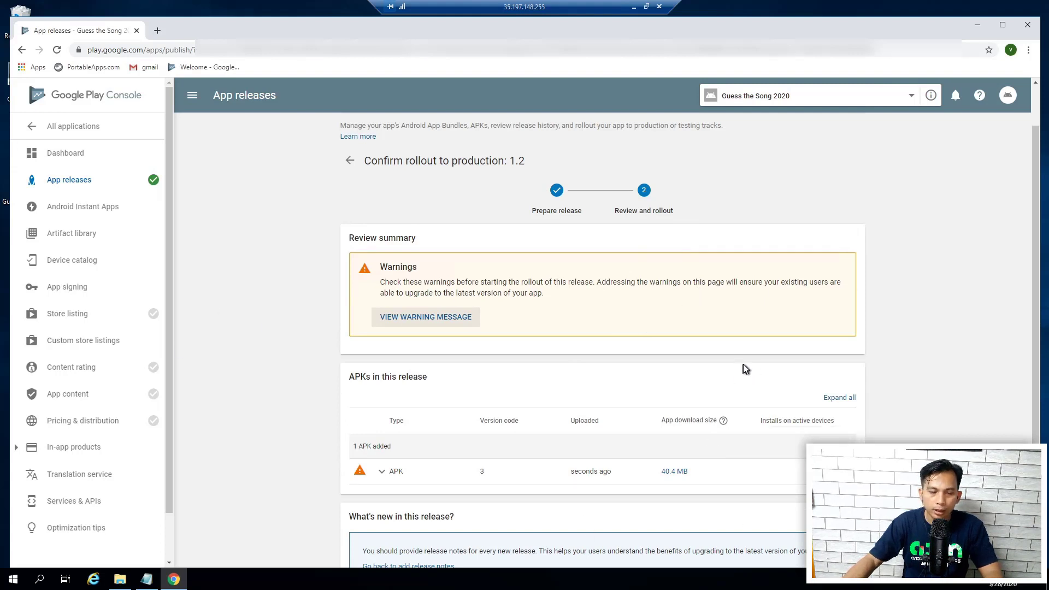
Copy the Notepad short description into the store listing: "Guess the Song 2020 is a music trivia game that is instant fun, addictive and direct to play!"
left_click(111, 316)
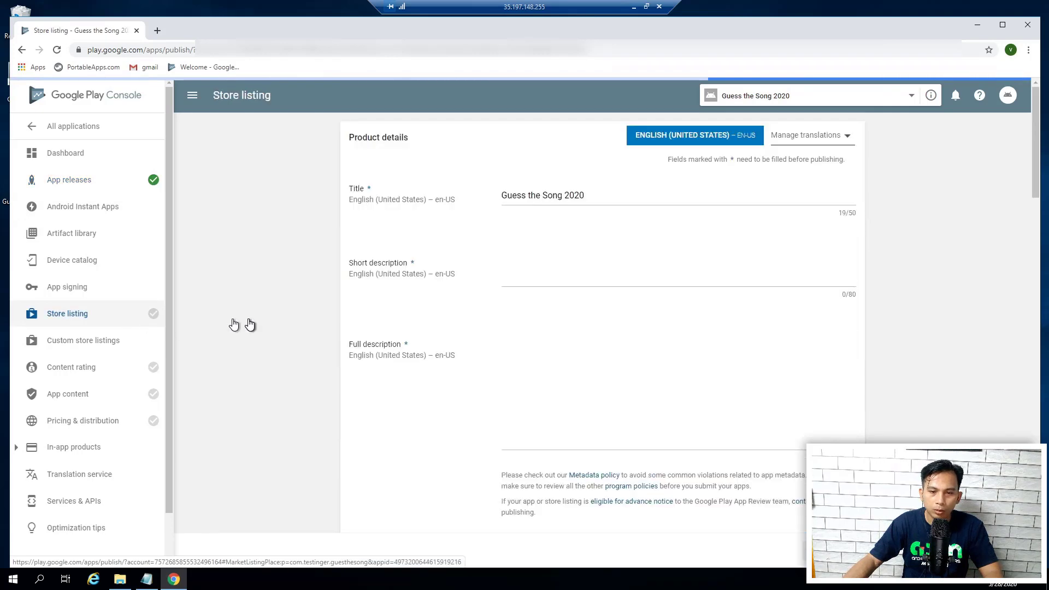
left_click(146, 580)
left_click_drag(729, 268, 313, 268)
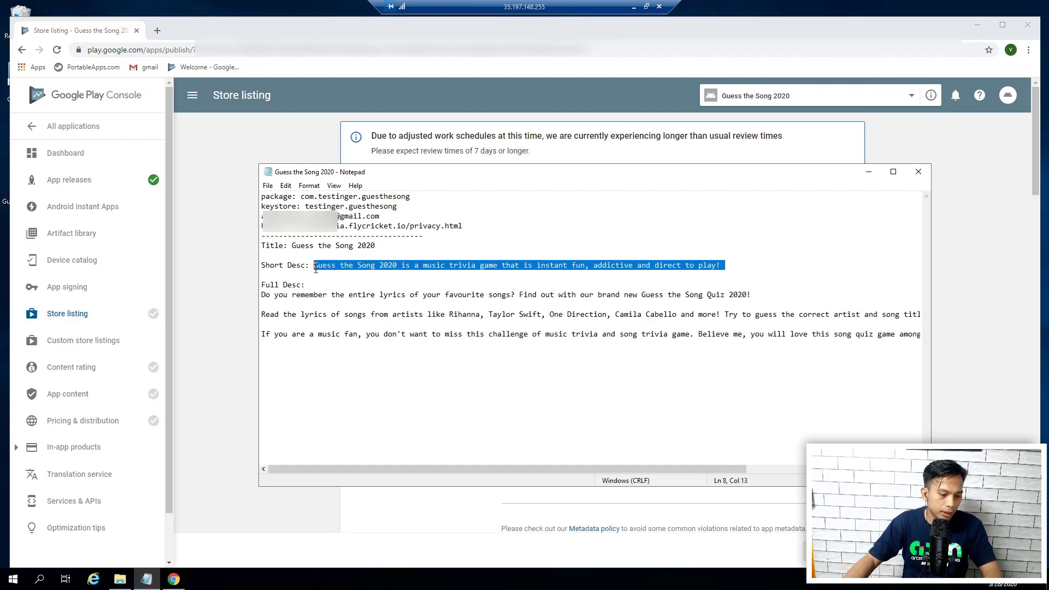
left_click(869, 172)
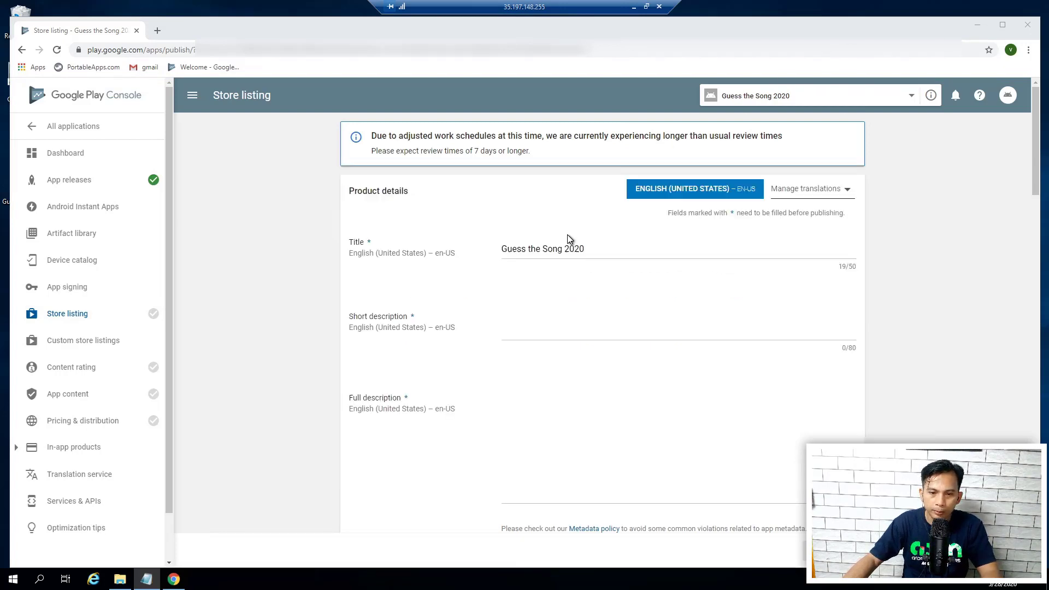
left_click(543, 335)
type("Guess the Song 2020 is a music trivia game that is instant fun, addictive and direct to play!")
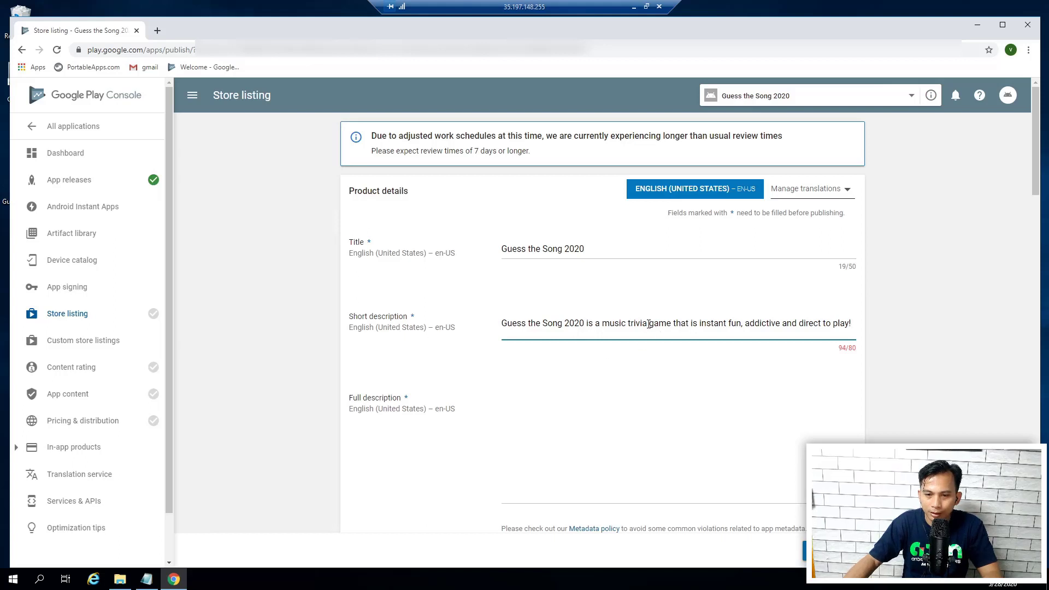
Shorten the short description to "Guess the Song 2020 is a music trivia game that is instant fun!"
left_click_drag(649, 324, 620, 324)
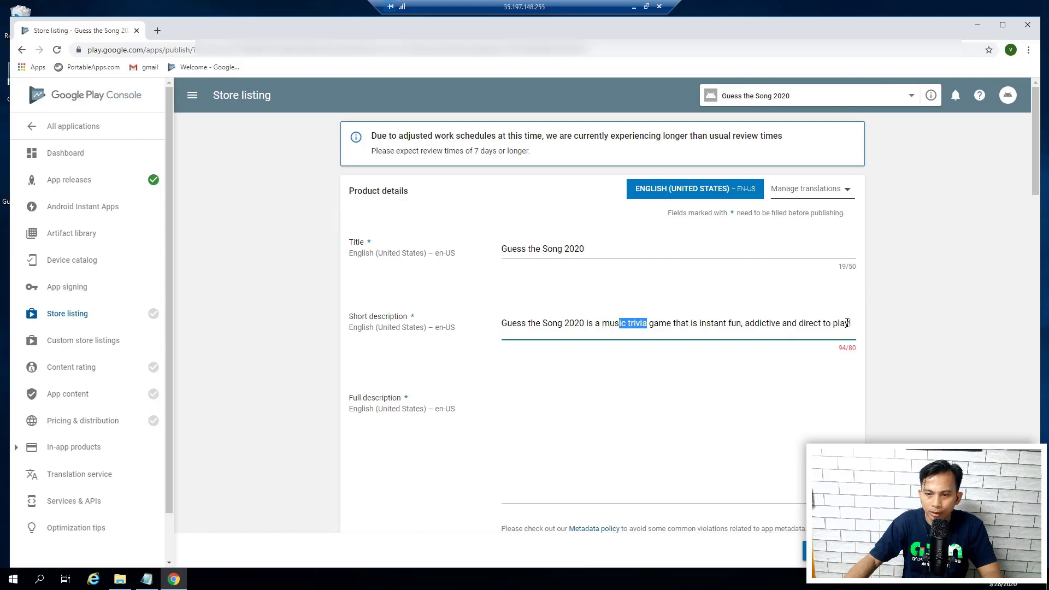
left_click(846, 323)
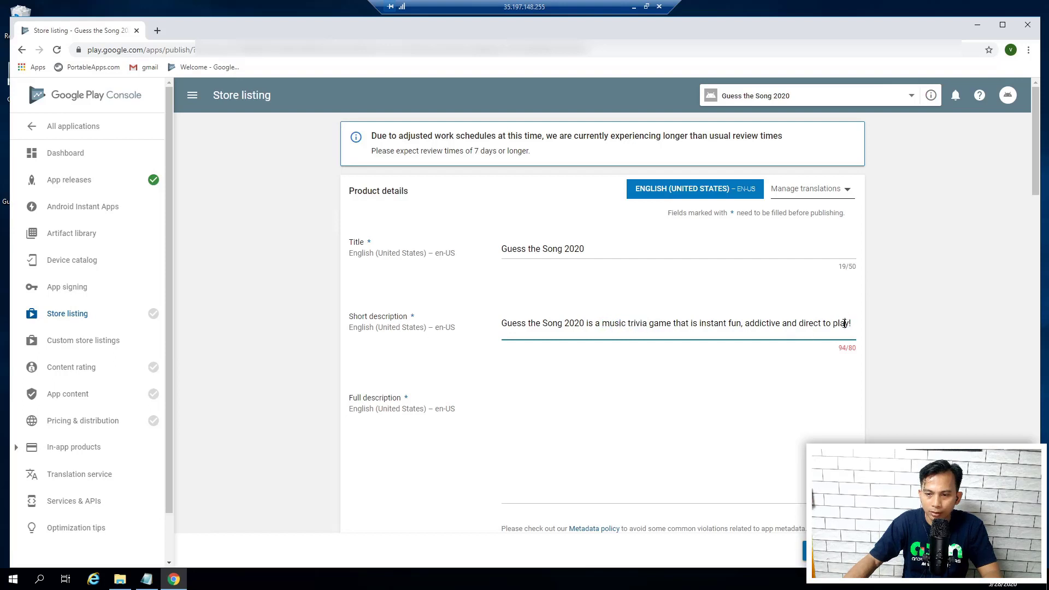
left_click(750, 323, "shift")
key("BackSpace")
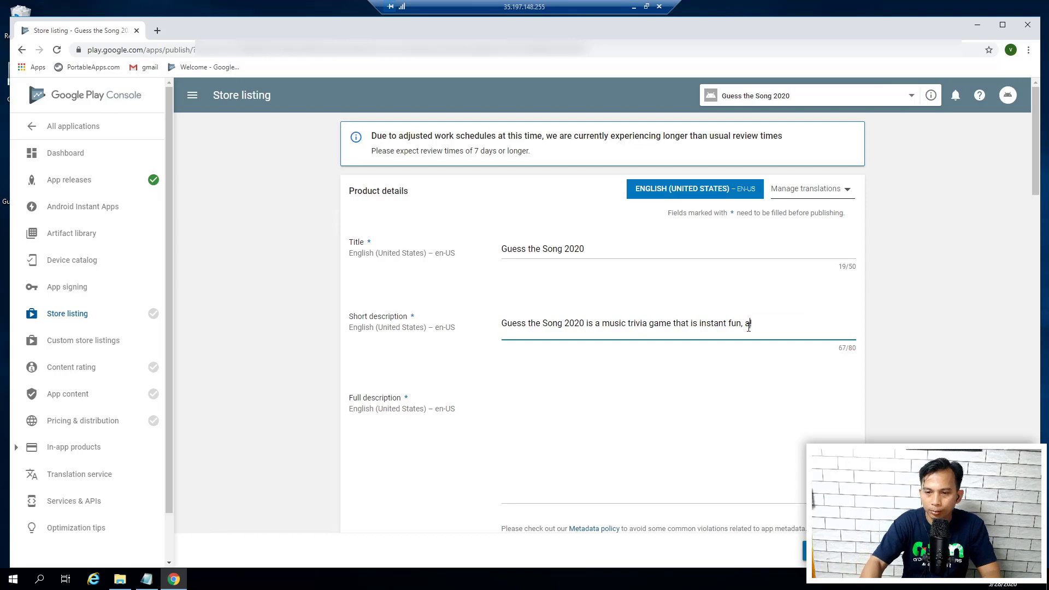
key("BackSpace")
key("BackSpace")
key("BackSpace")
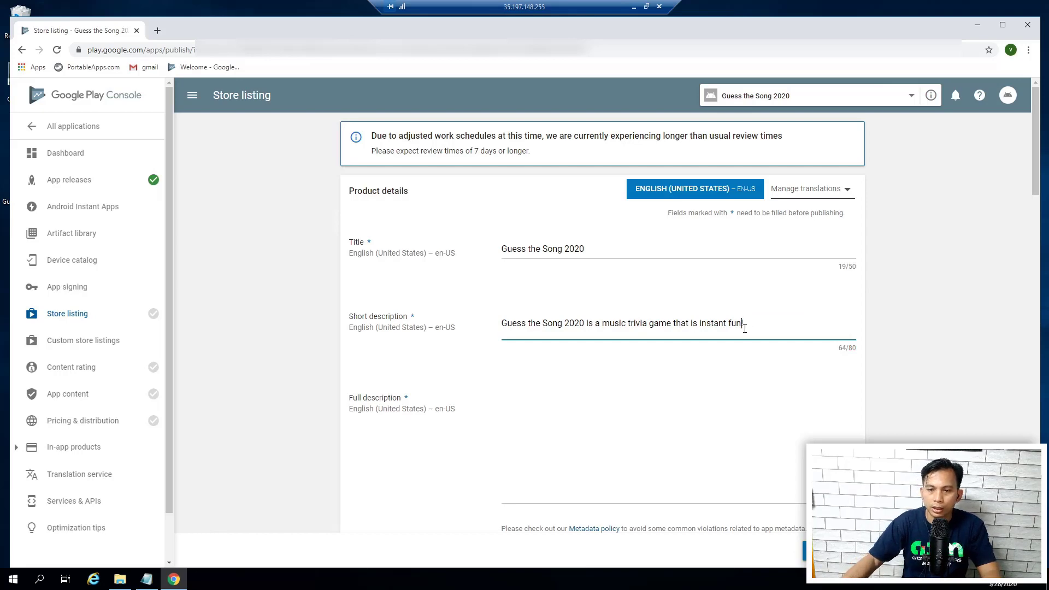
Copy the three full-description paragraphs from the Notepad file into the store listing's full description
left_click(148, 581)
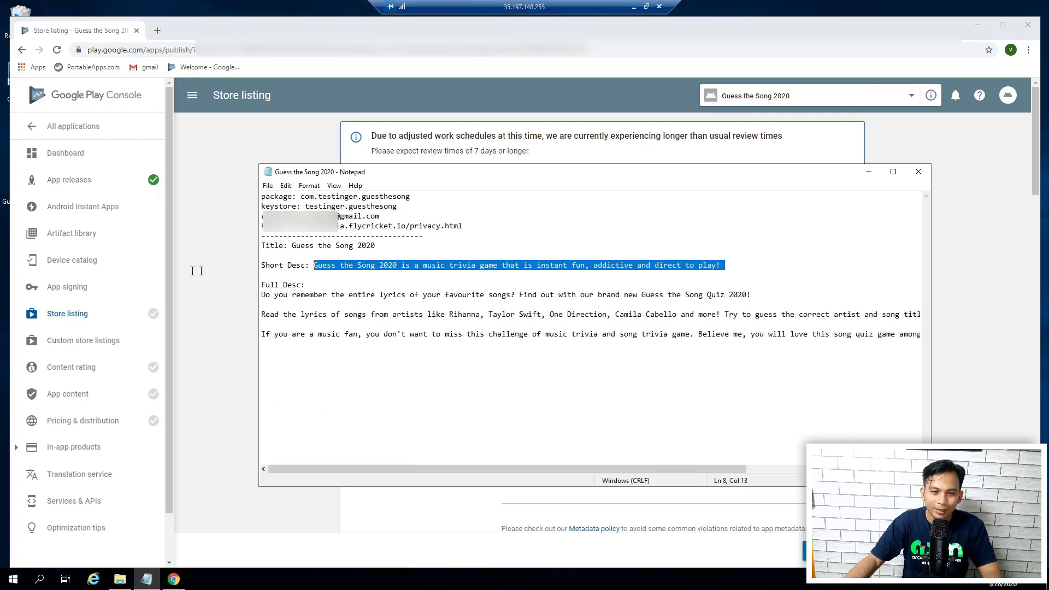
left_click(303, 300)
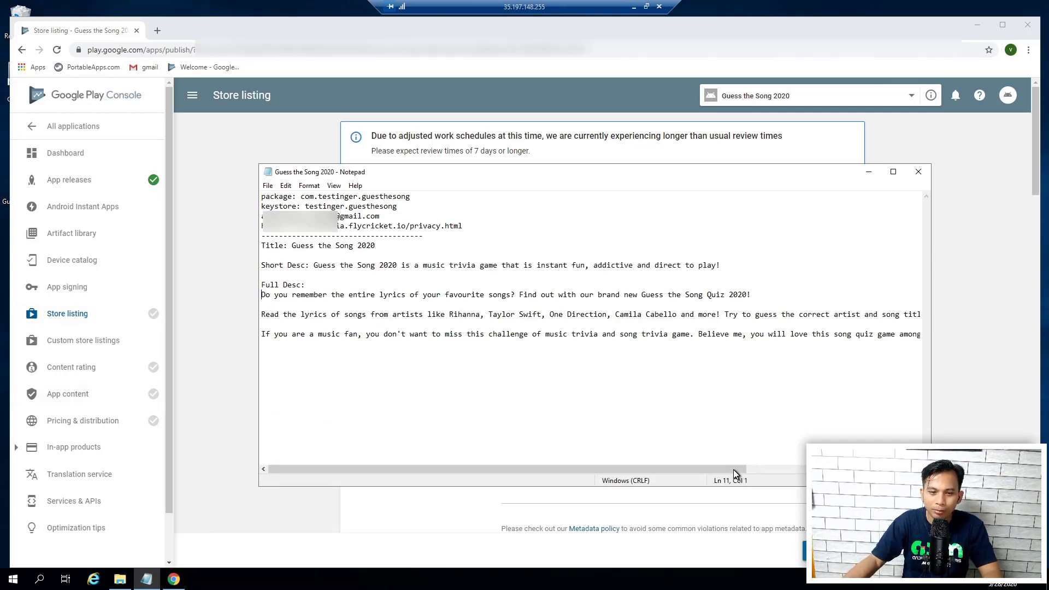
mouse_move(733, 470)
left_mouse_down()
mouse_move(900, 469)
mouse_move(733, 470)
left_mouse_up()
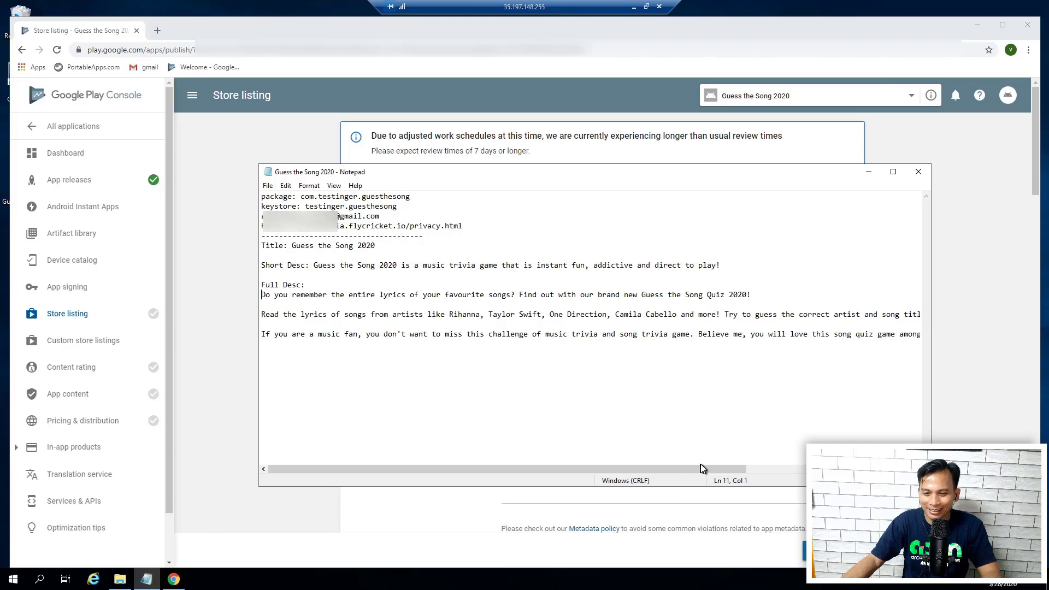
left_click_drag(710, 469, 876, 469)
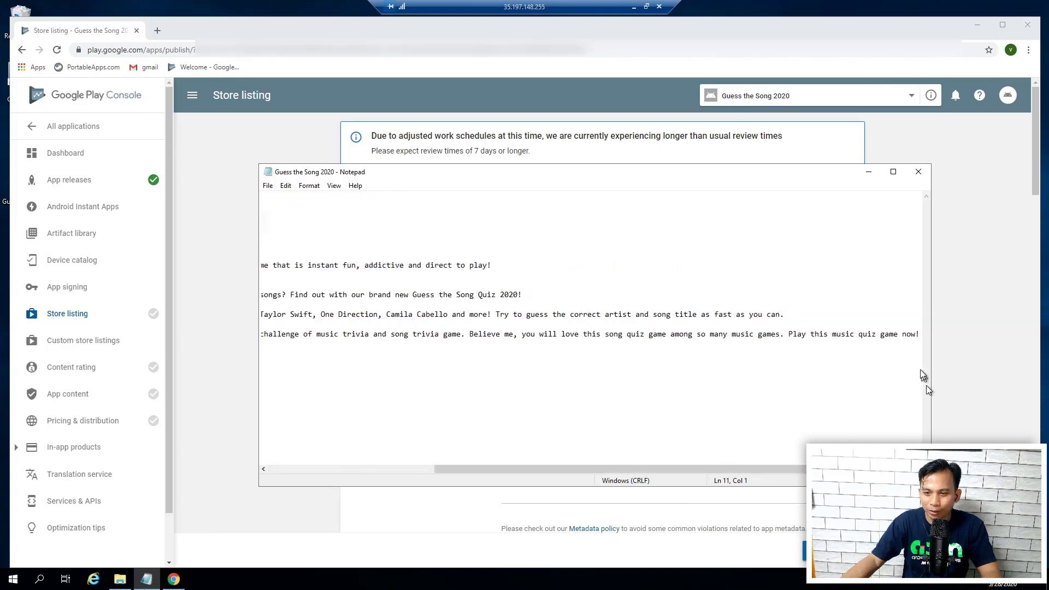
left_click(920, 335, "shift")
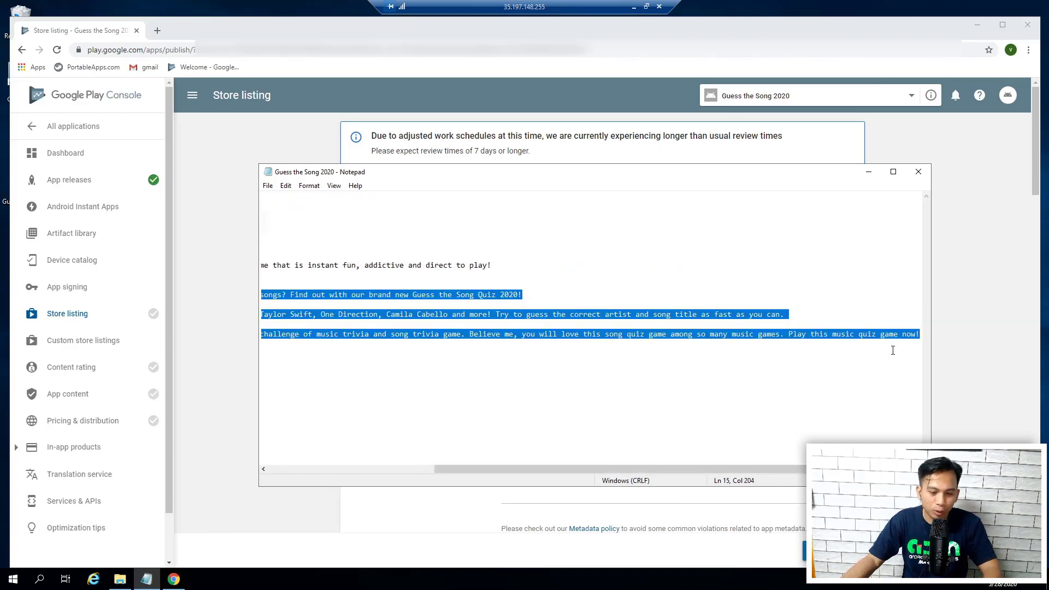
left_click(874, 172)
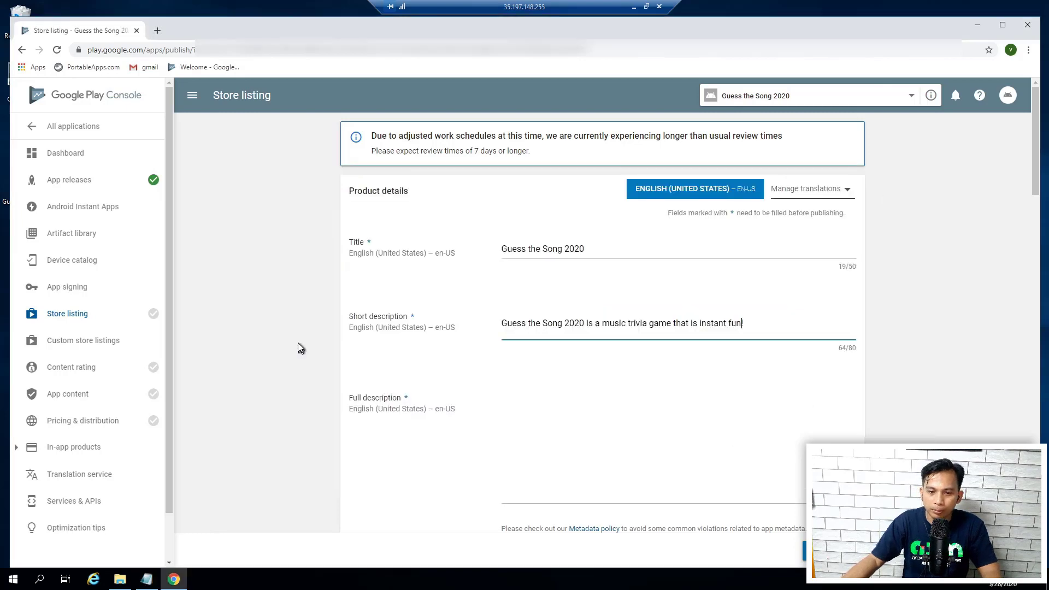
left_click(559, 401)
key("ctrl+v")
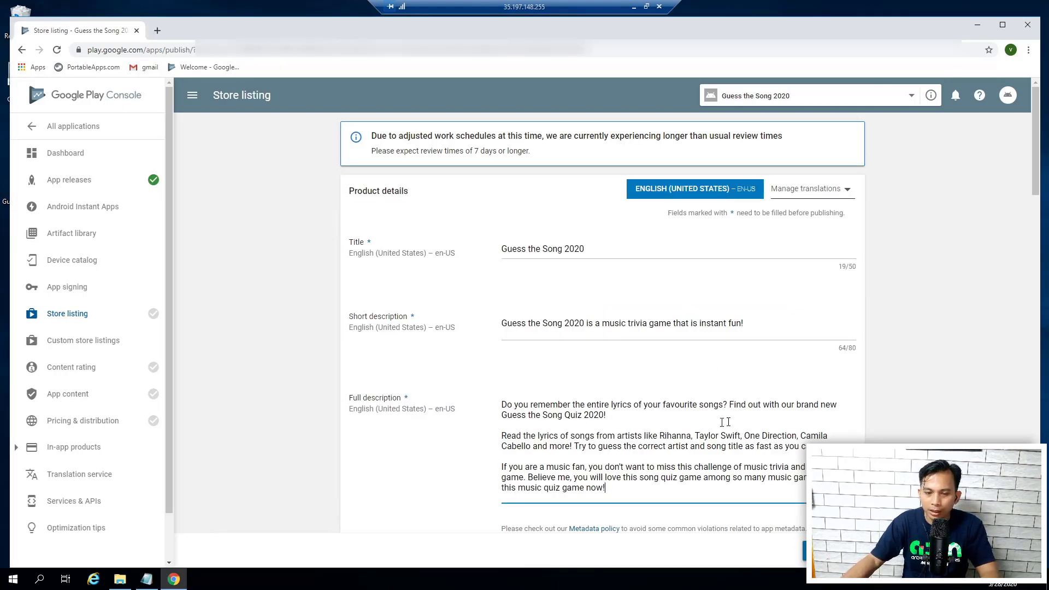
Remove the artist names "Rihanna, Taylor Swift, One Direction, Camila Cabello" and the extra space from the full description's second paragraph
scroll(617, 413, "down", 1)
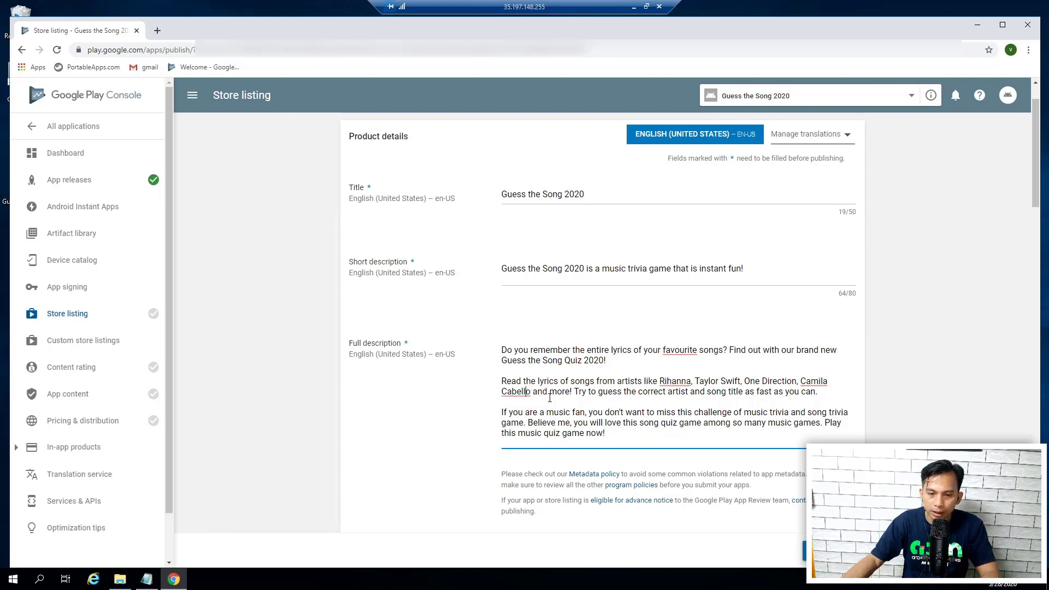
left_click_drag(527, 391, 659, 391)
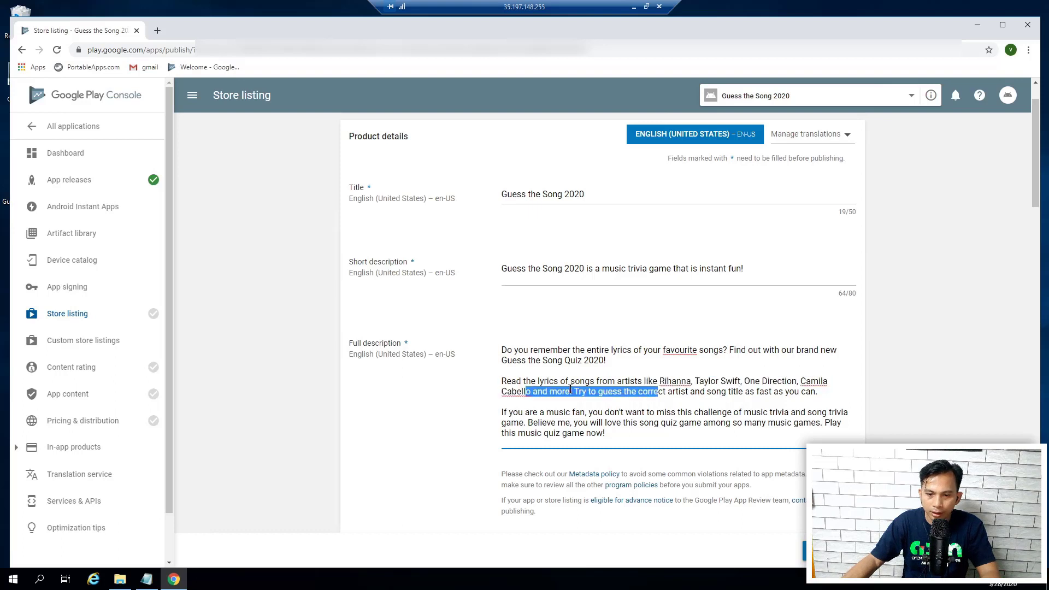
left_click(534, 393)
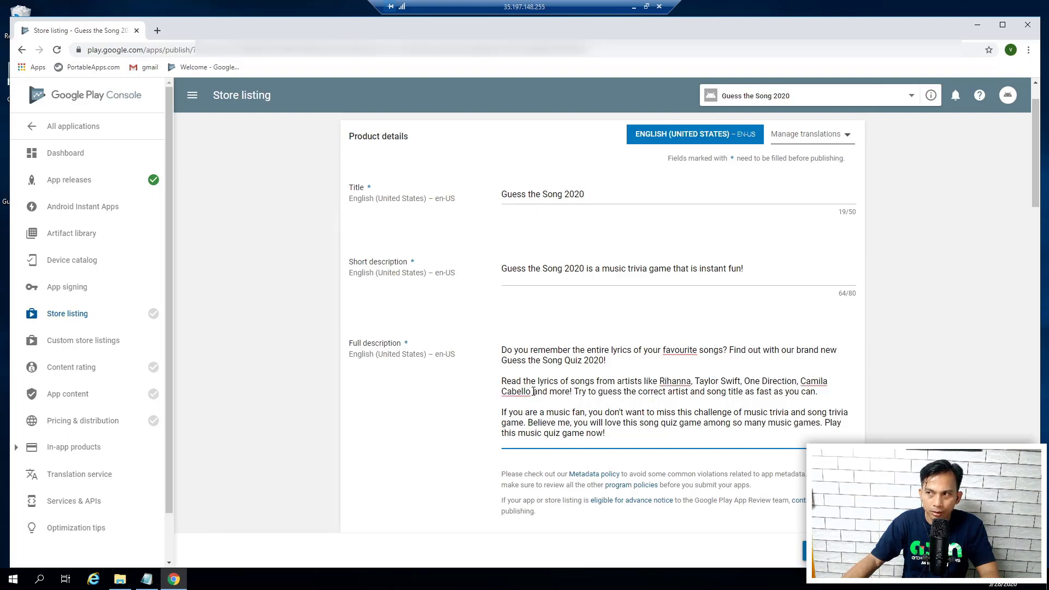
left_click_drag(531, 391, 654, 381)
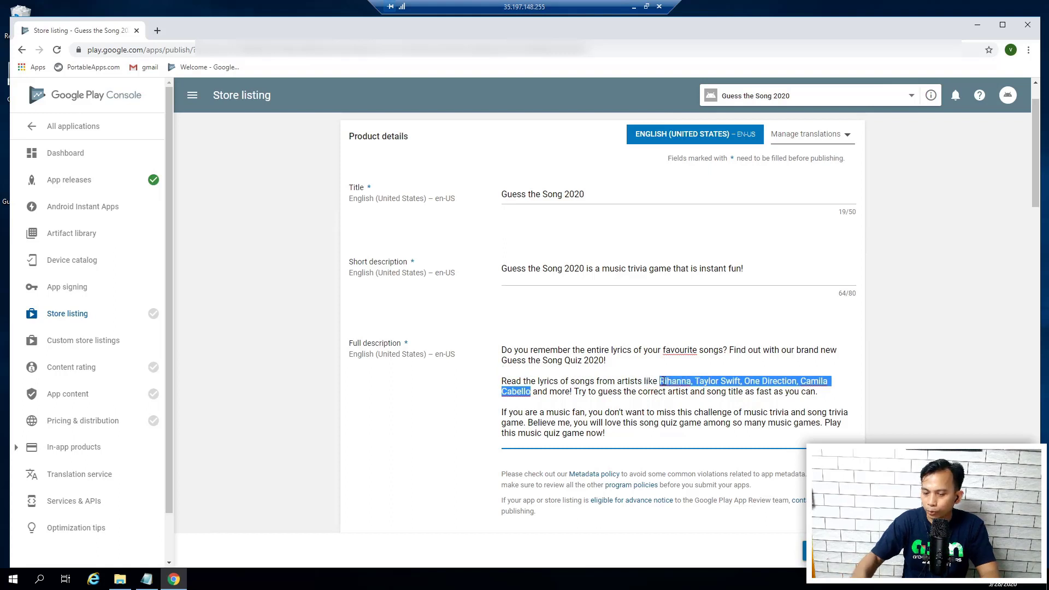
key("BackSpace")
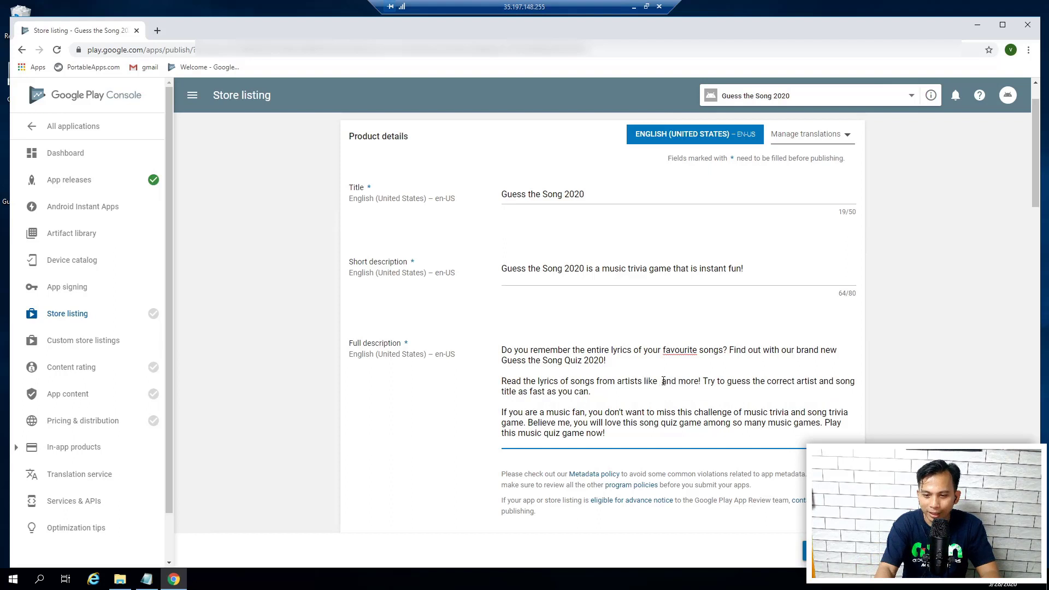
key("BackSpace")
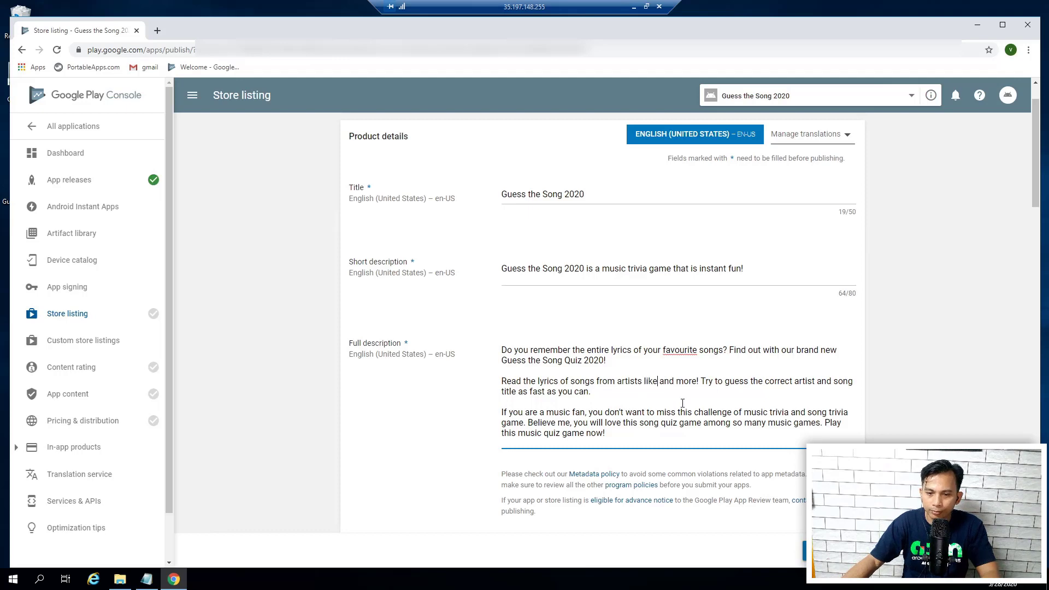
Upload the ICON SONG image as the hi-res icon, showing the folder's files as large icons to pick it
scroll(681, 401, "down", 3)
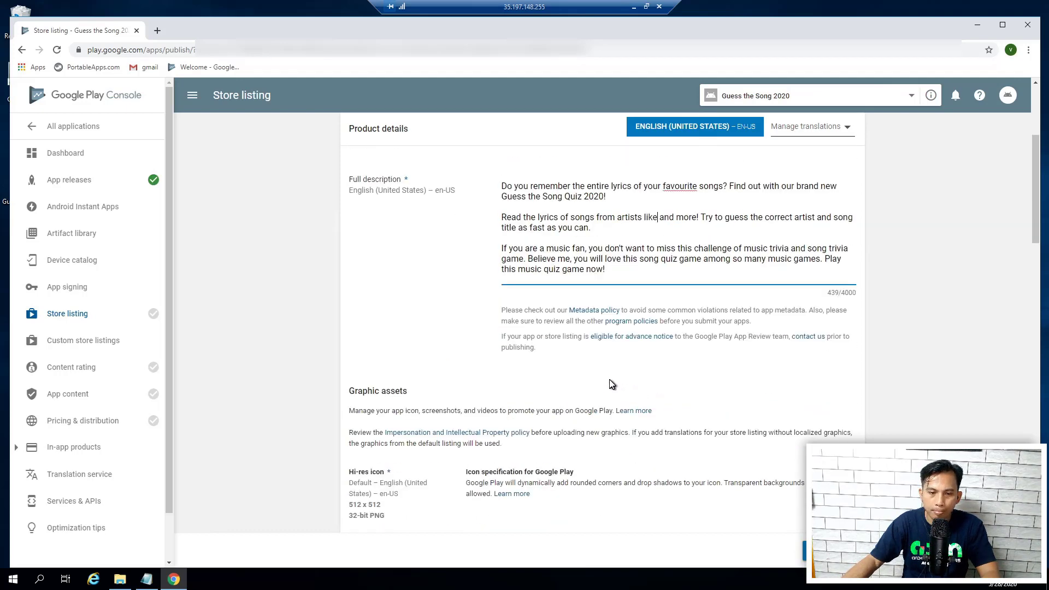
scroll(610, 381, "down", 1)
scroll(609, 377, "down", 1)
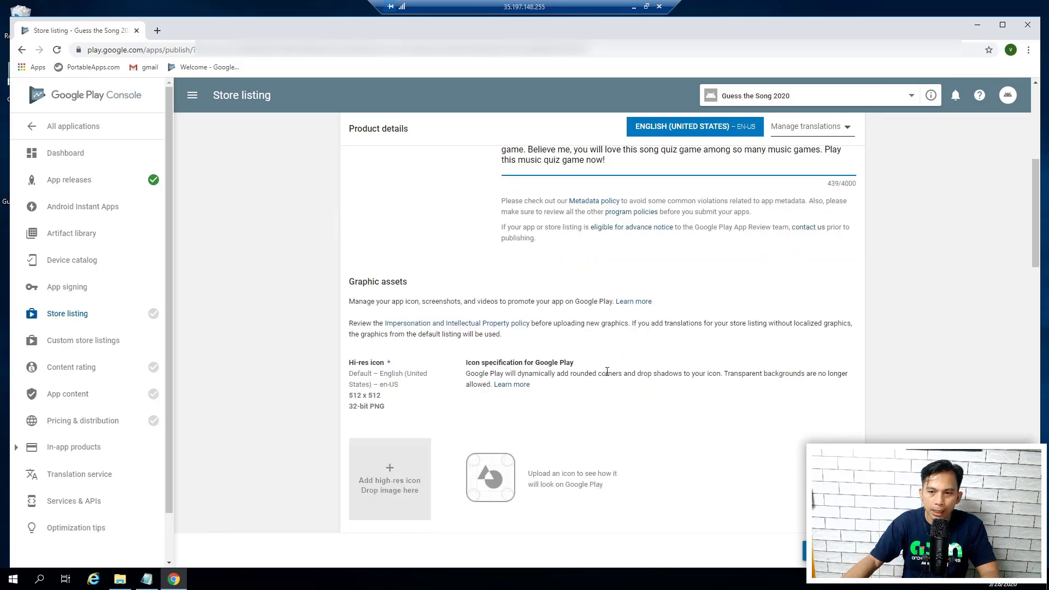
scroll(659, 328, "up", 2)
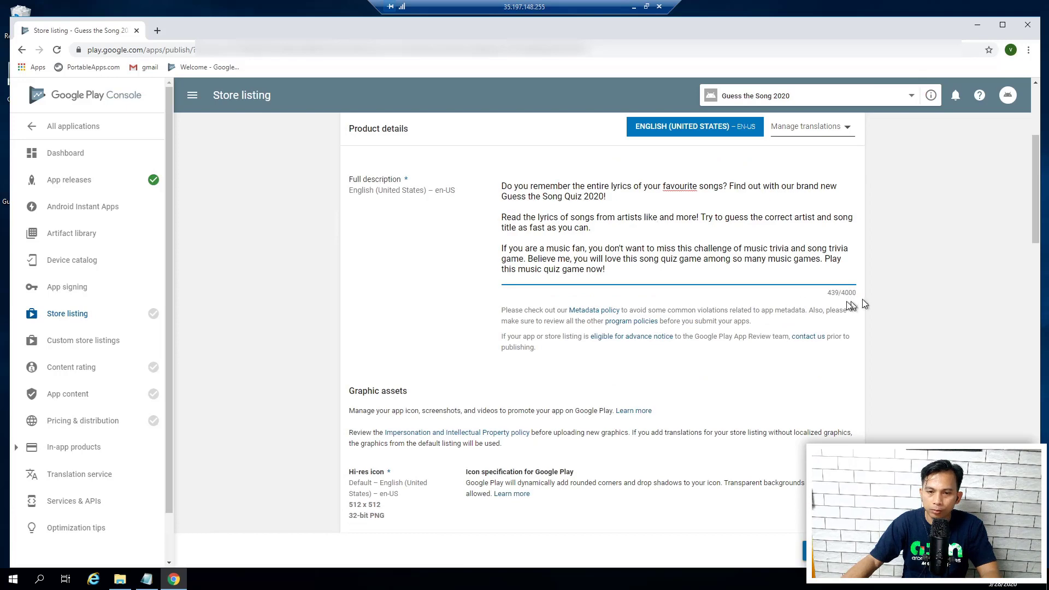
scroll(726, 248, "up", 1)
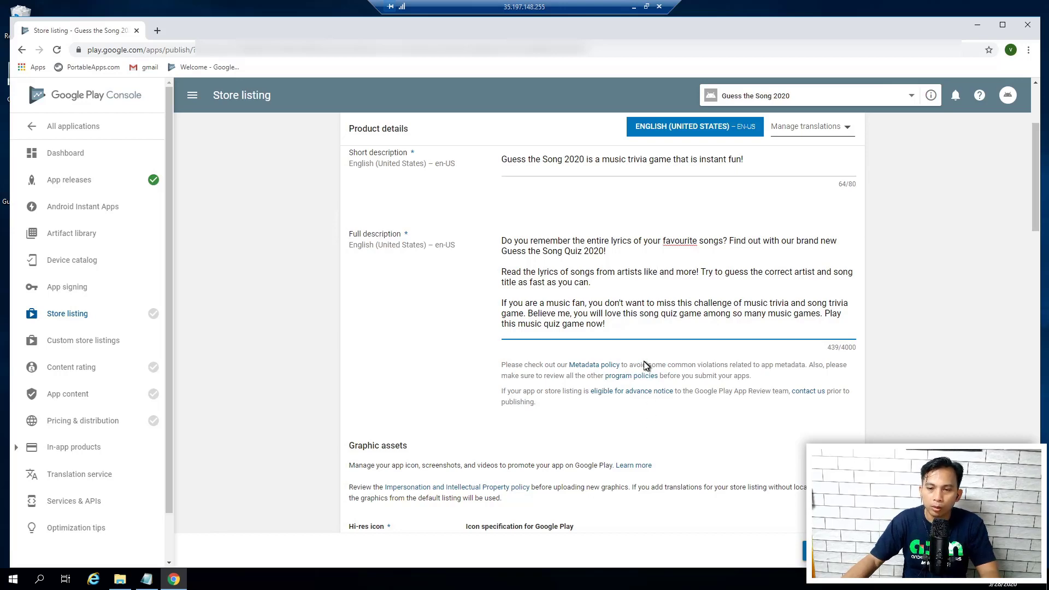
scroll(588, 356, "down", 1)
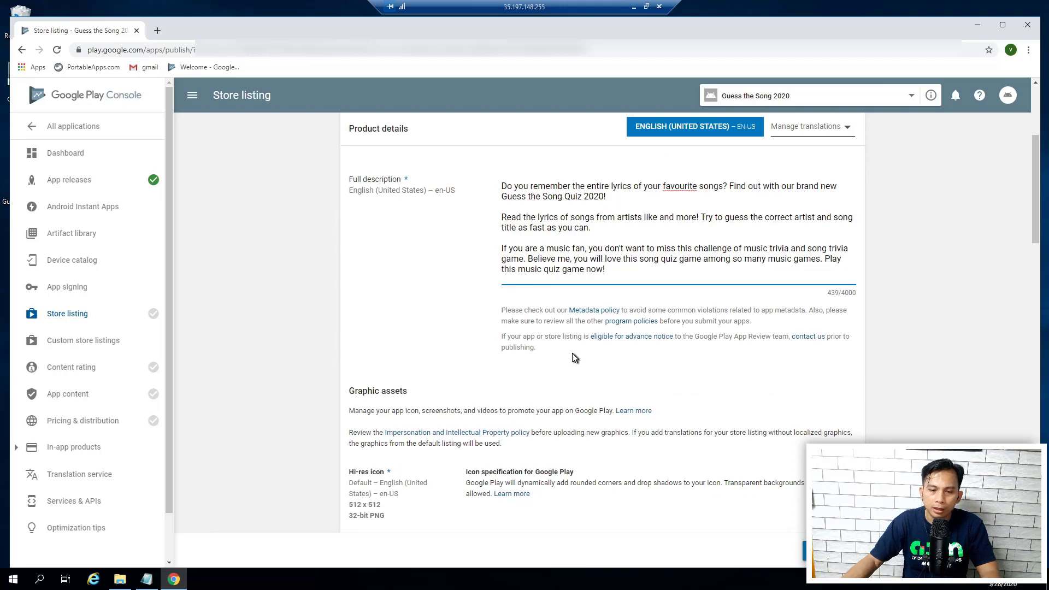
scroll(574, 354, "down", 2)
scroll(563, 377, "down", 3)
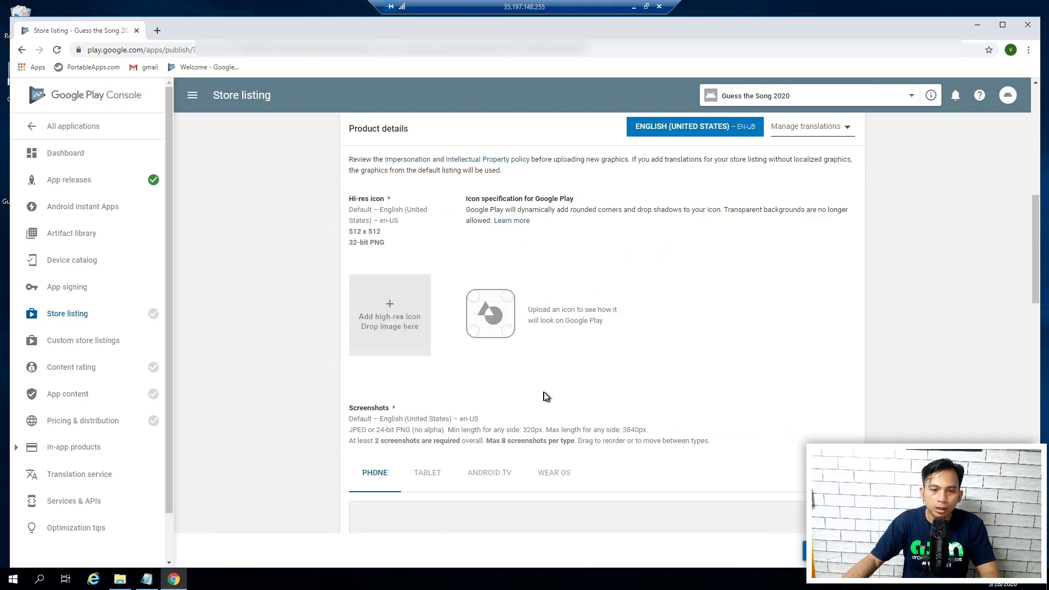
scroll(387, 312, "down", 1)
left_click(390, 254)
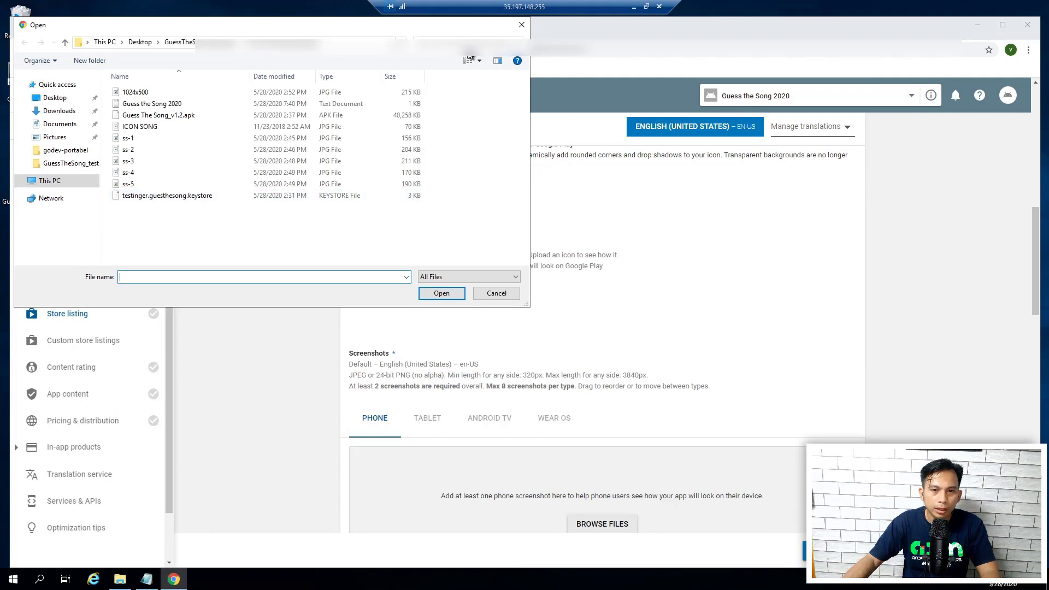
left_click(480, 60)
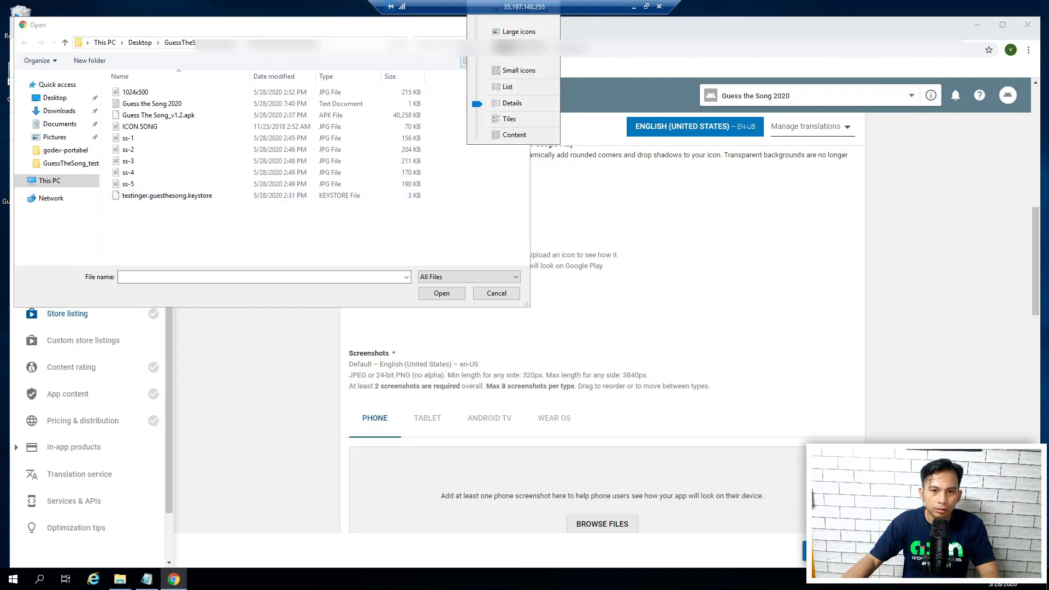
left_click(504, 31)
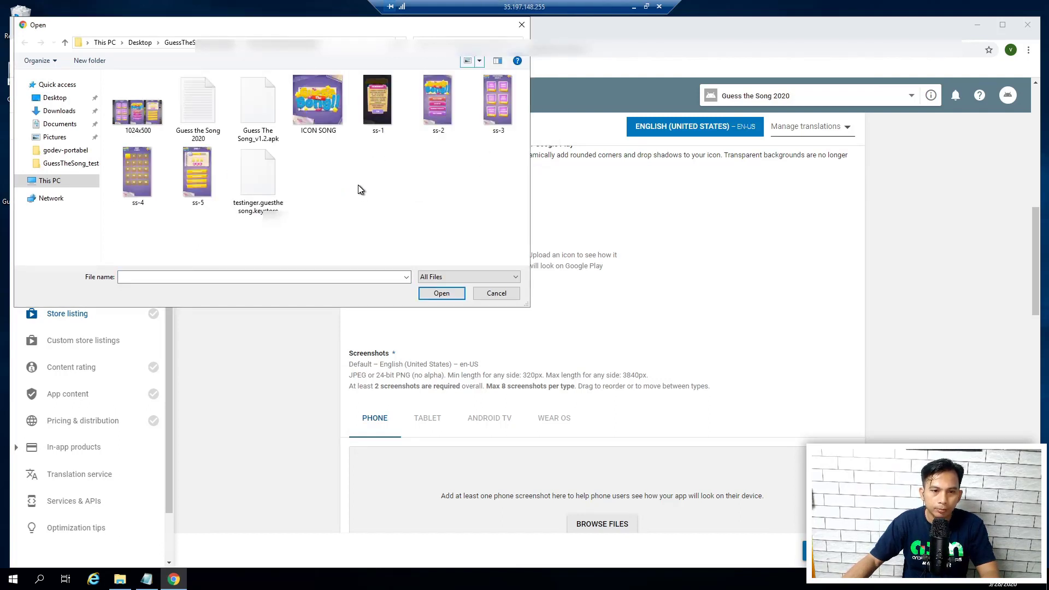
left_click(328, 117)
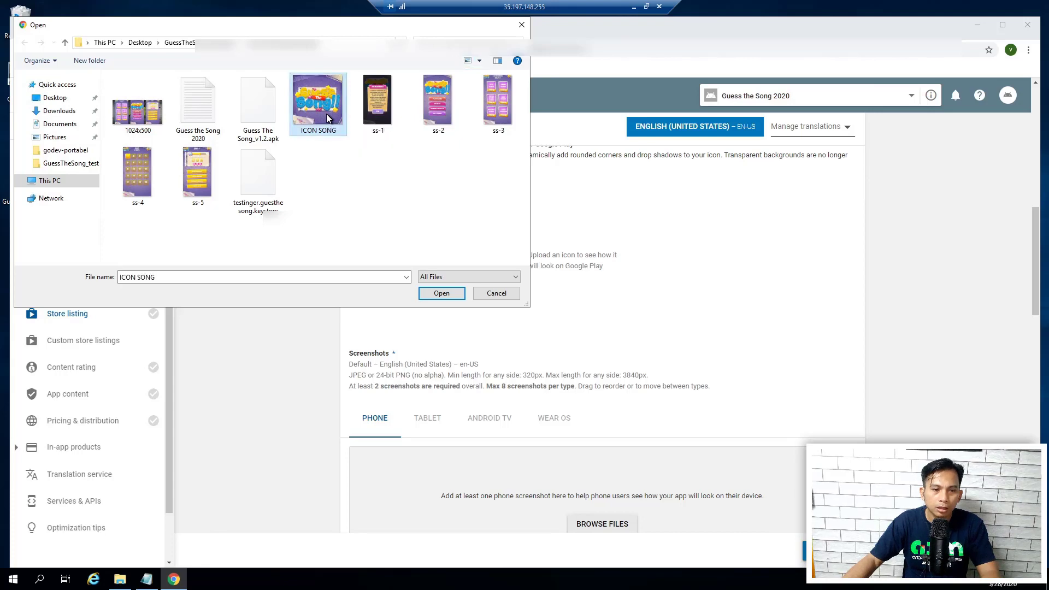
left_click(437, 293)
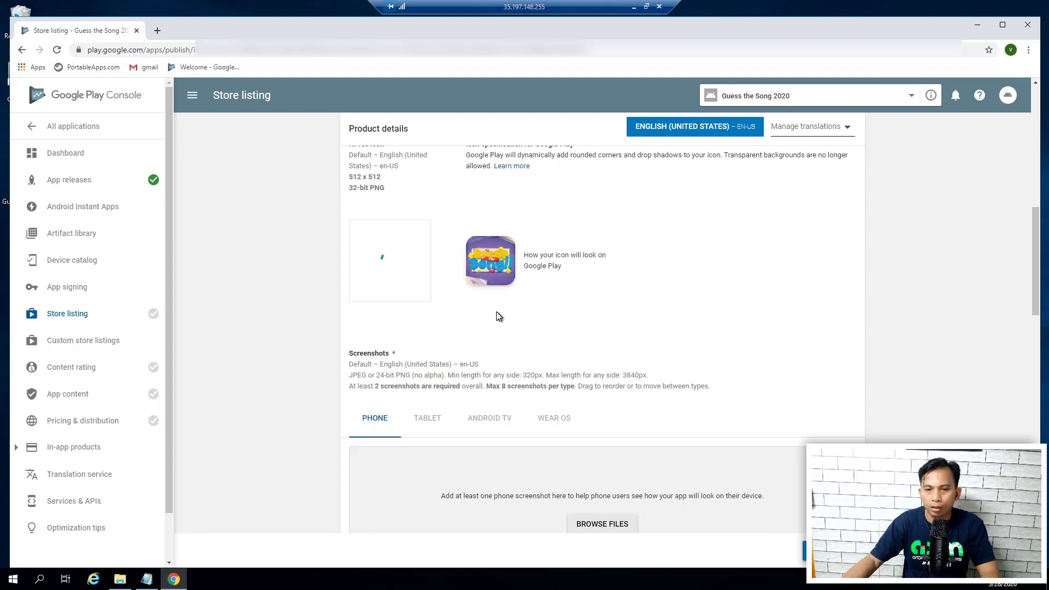
left_click(121, 580)
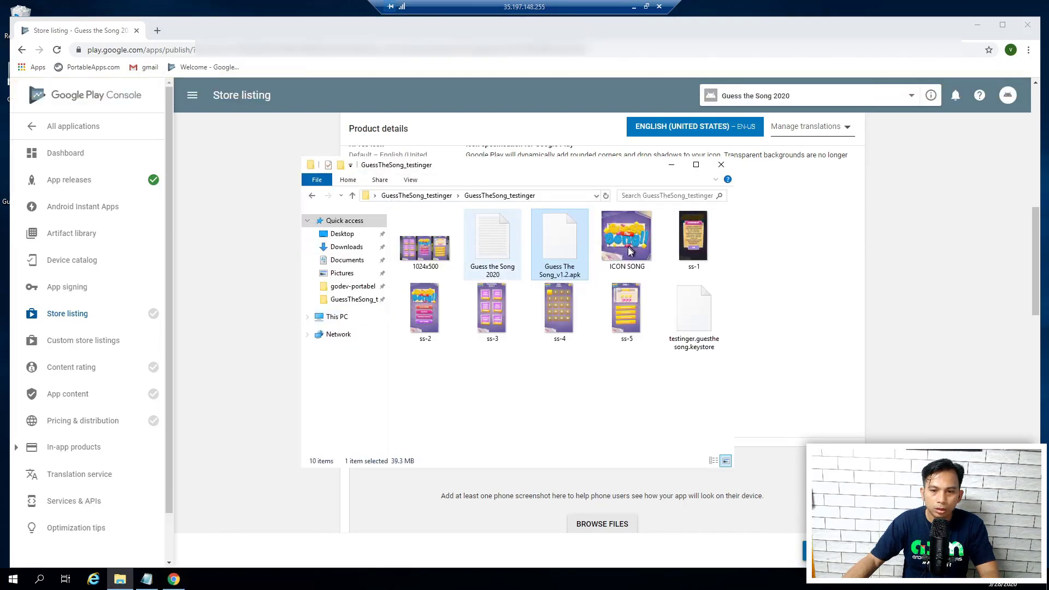
left_click(519, 131)
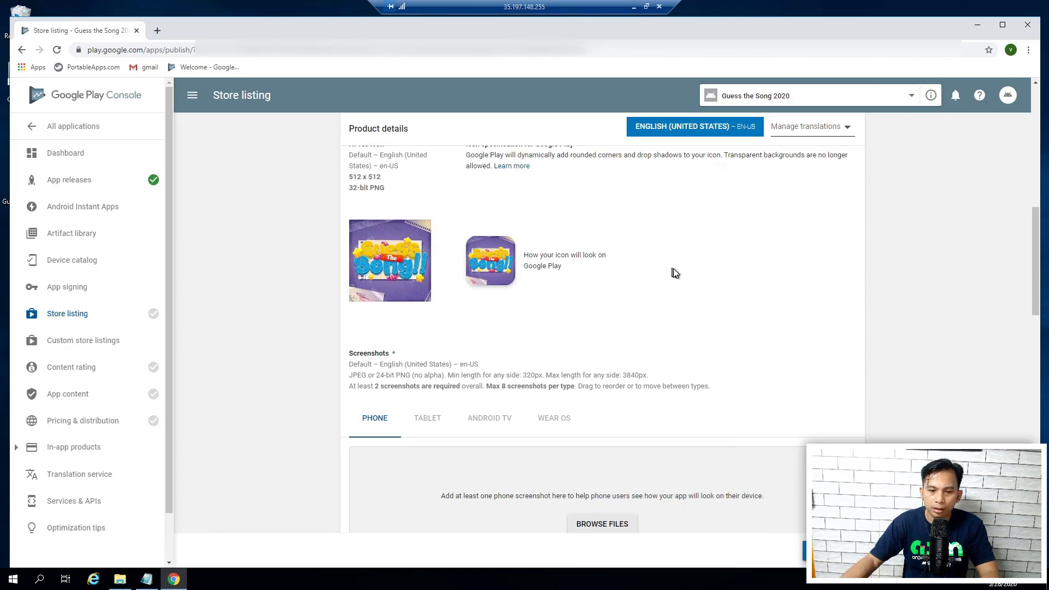
Upload the images ss-1 and ss-2 as the phone screenshots
scroll(601, 294, "down", 2)
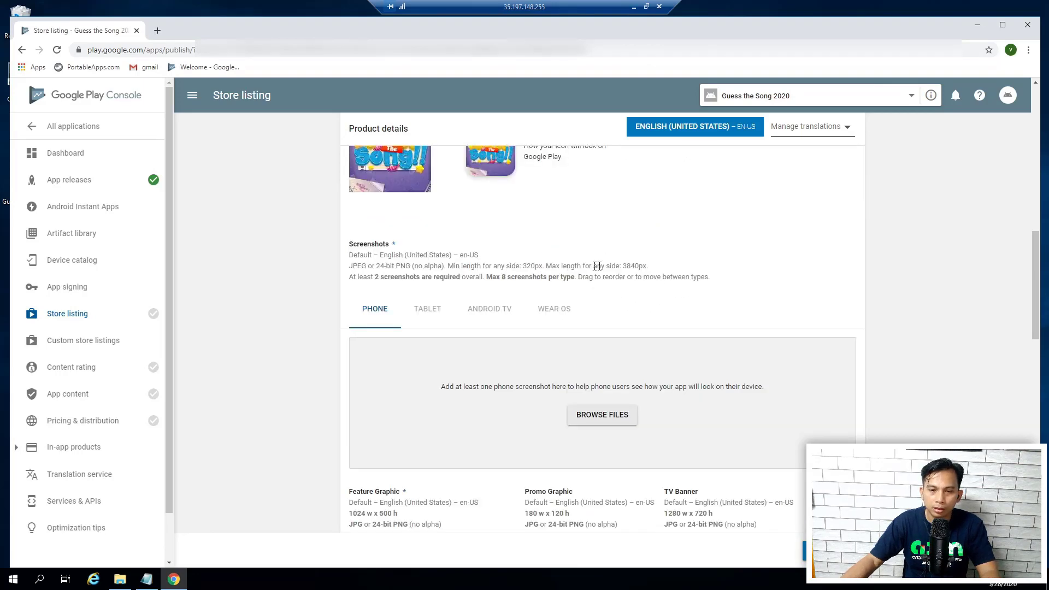
scroll(598, 266, "down", 1)
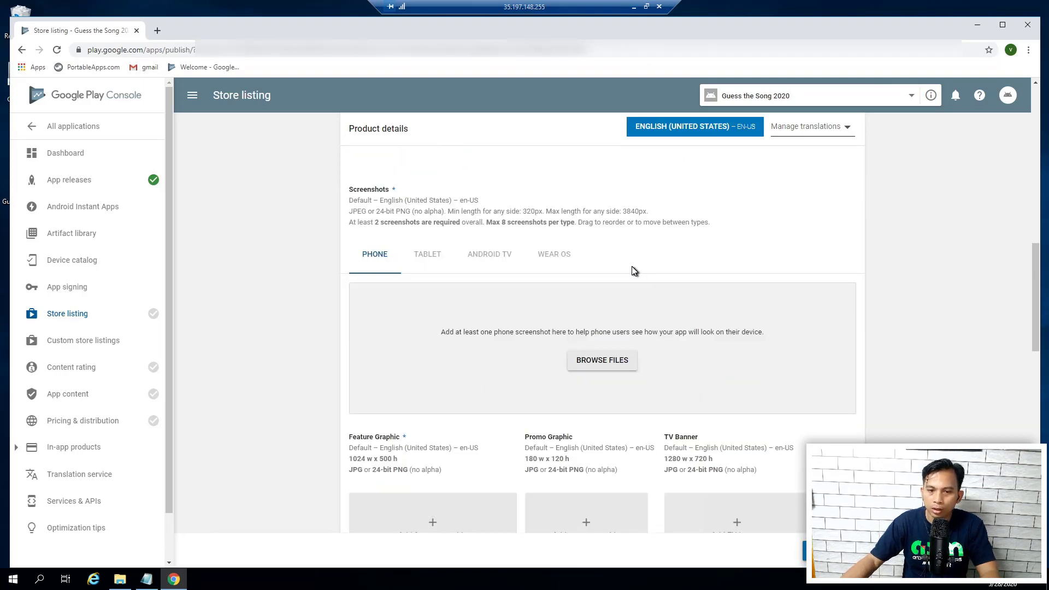
scroll(632, 269, "down", 1)
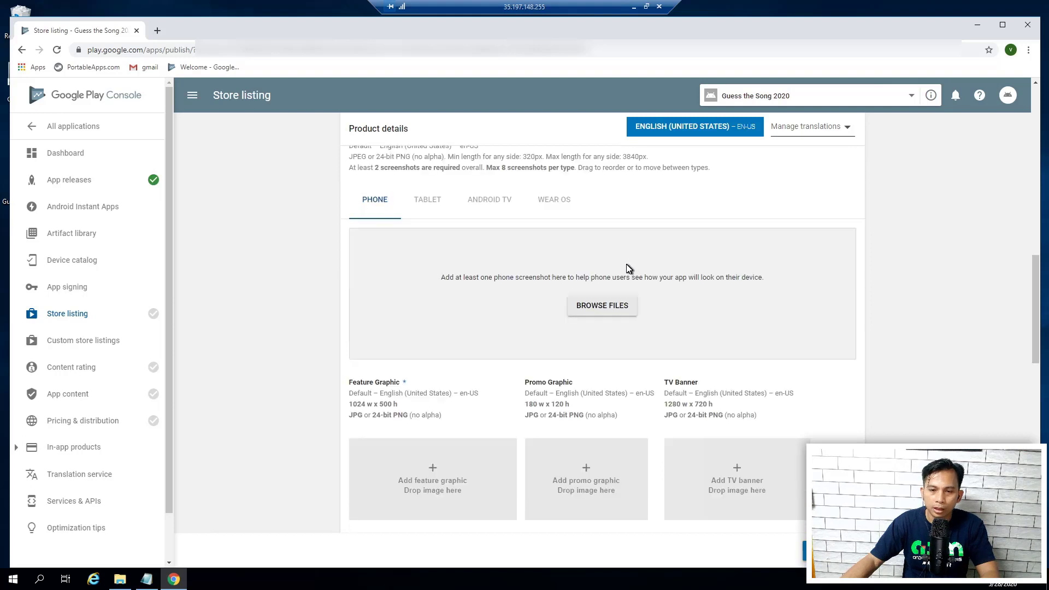
left_click(602, 307)
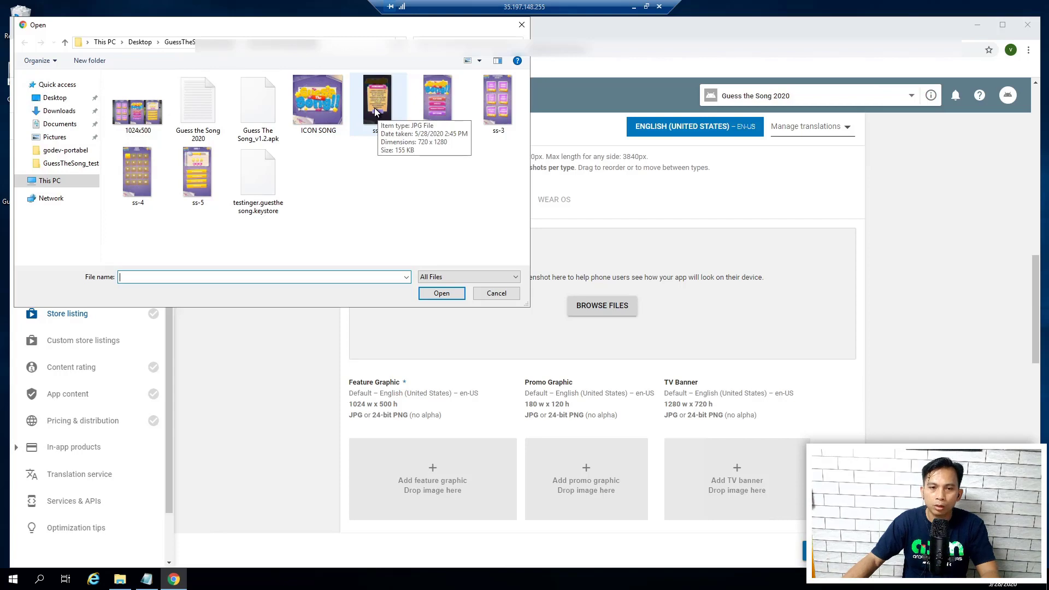
left_click(375, 107)
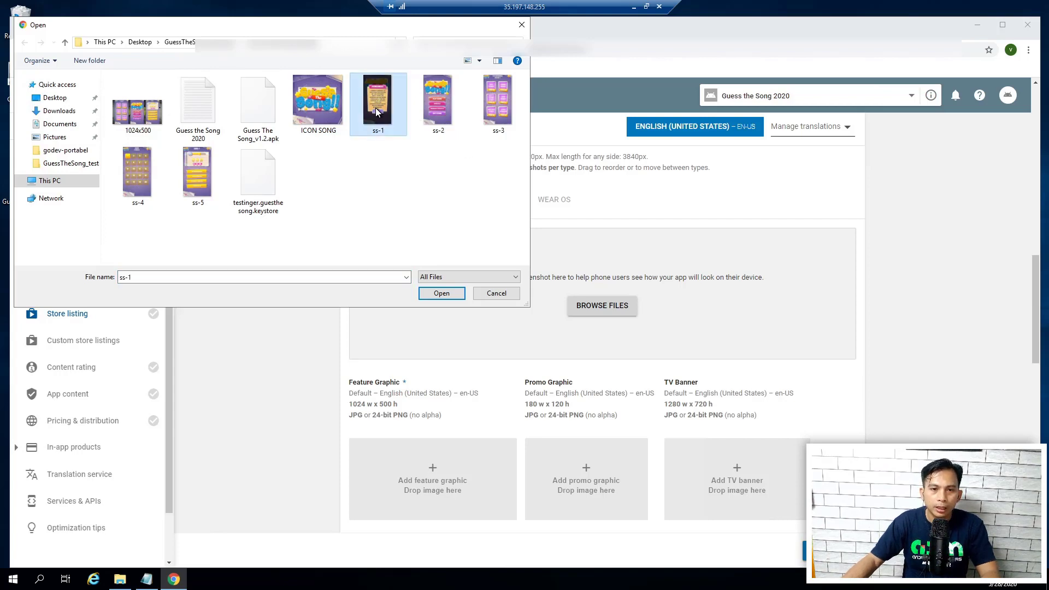
left_click(448, 113, "ctrl")
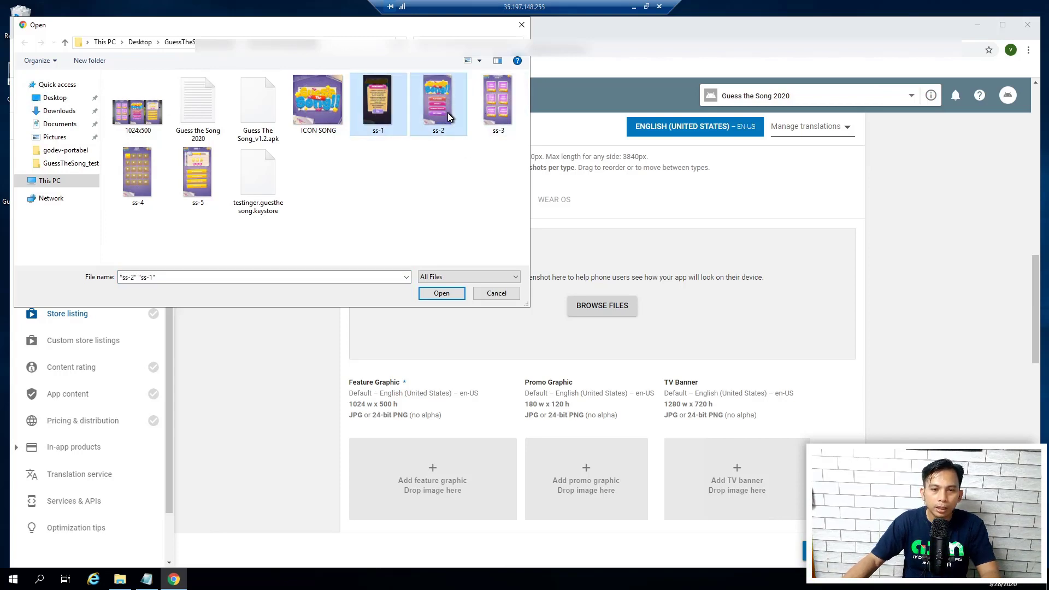
left_click(445, 293)
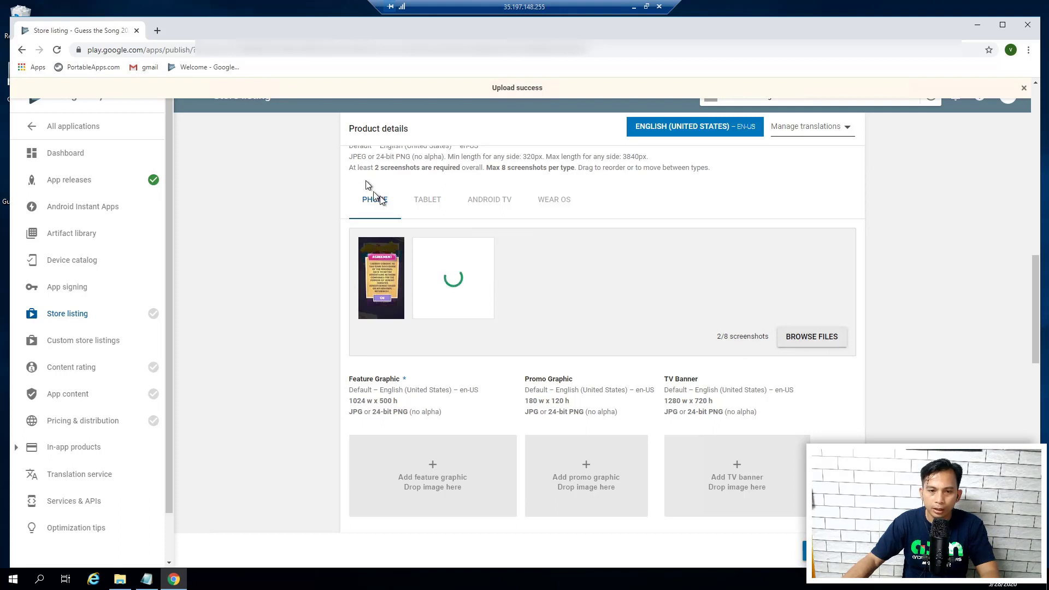
Upload the images ss-3 and ss-4 as the 7-inch tablet screenshots
left_click(428, 202)
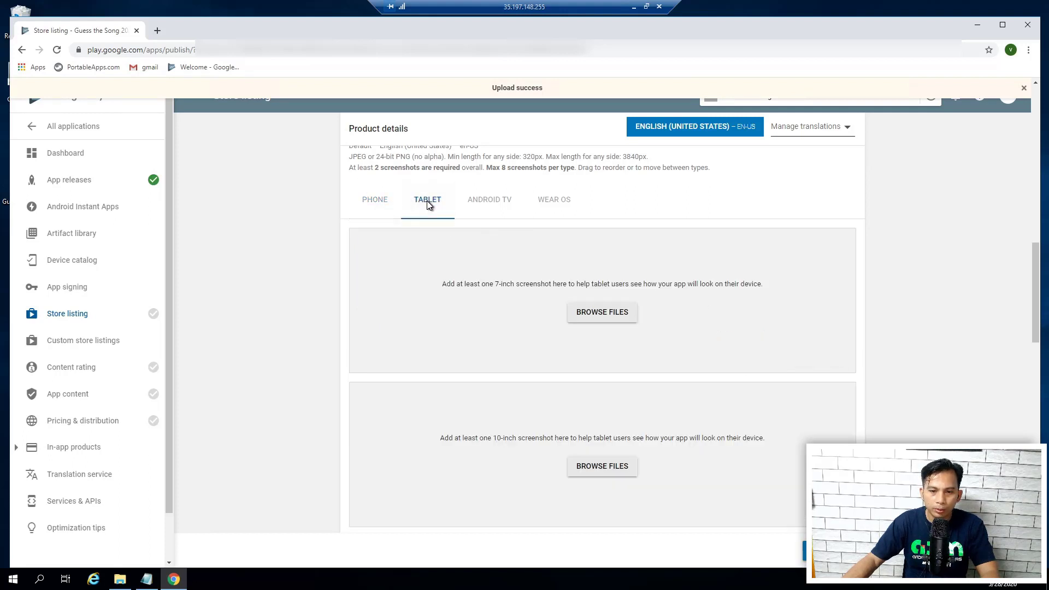
left_click(602, 313)
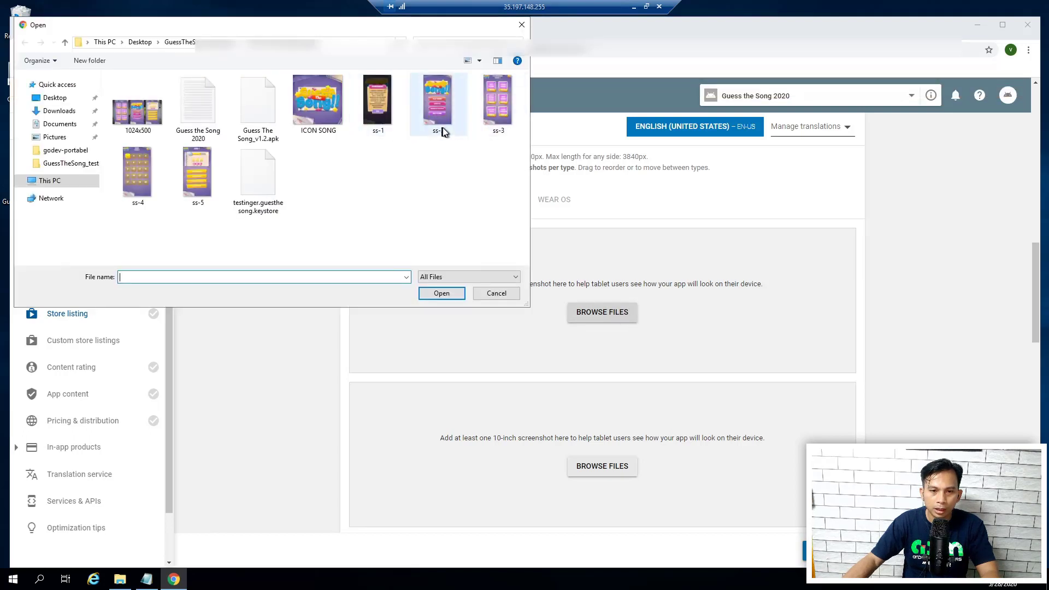
left_click(502, 114)
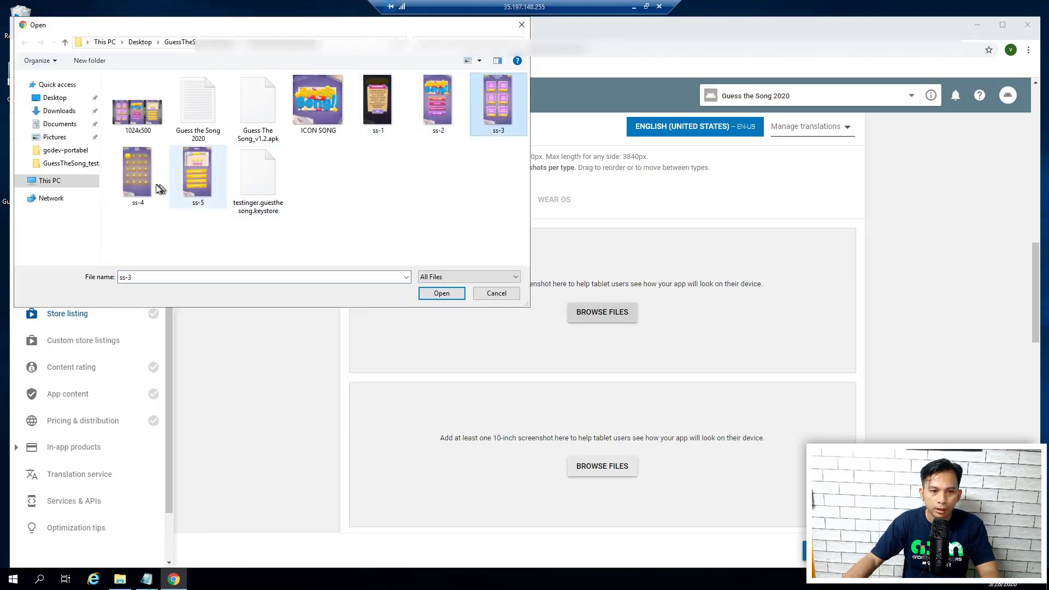
left_click(137, 173, "ctrl")
left_click(441, 294)
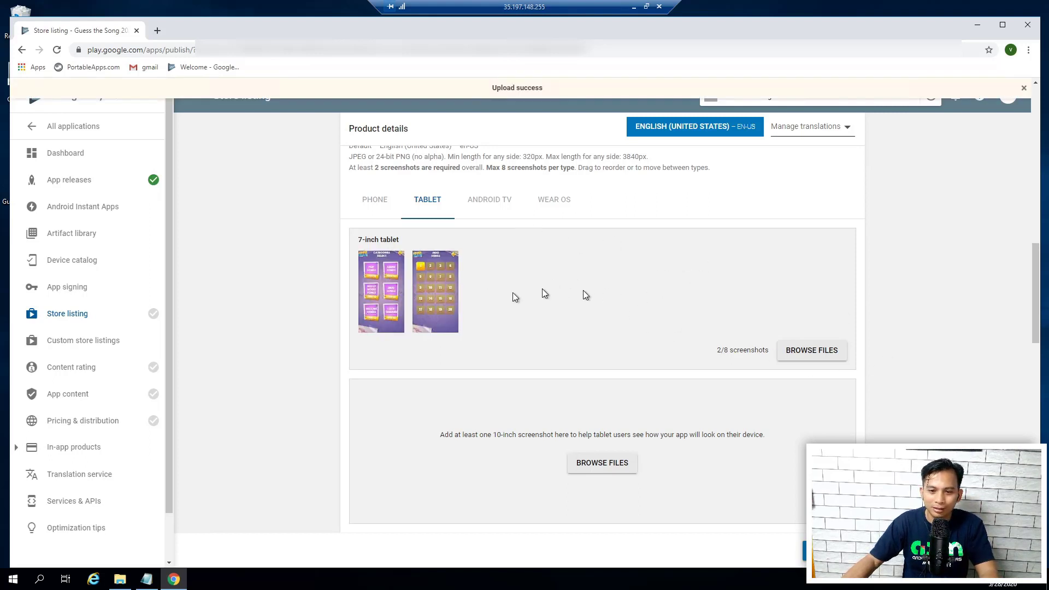
Upload the image ss-5 as the 10-inch tablet screenshot and check the app folder's images in File Explorer
scroll(665, 319, "down", 1)
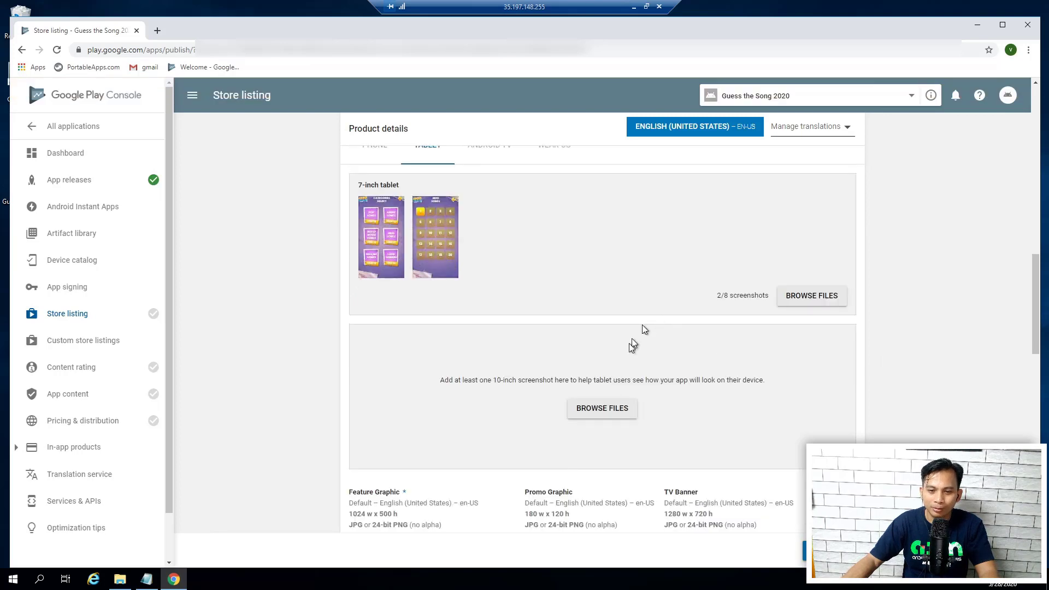
left_click(609, 412)
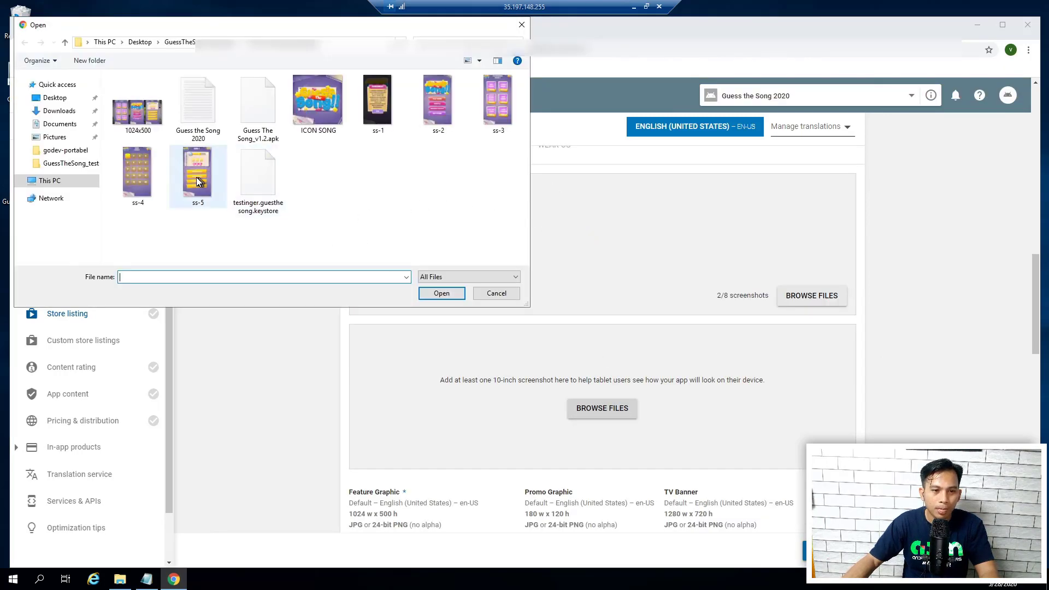
left_click(197, 182)
left_click(440, 294)
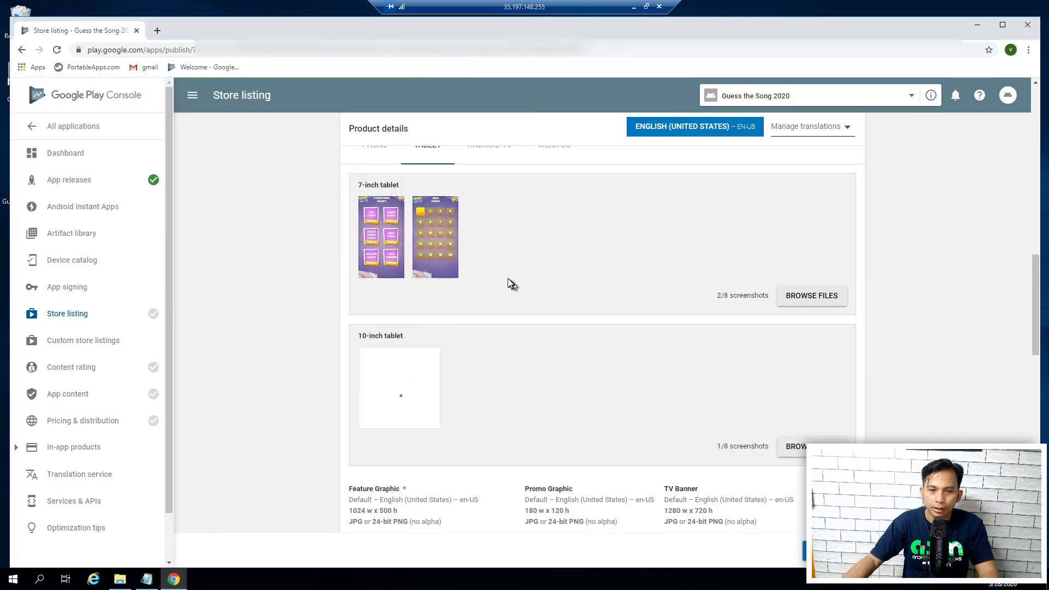
scroll(374, 212, "up", 1)
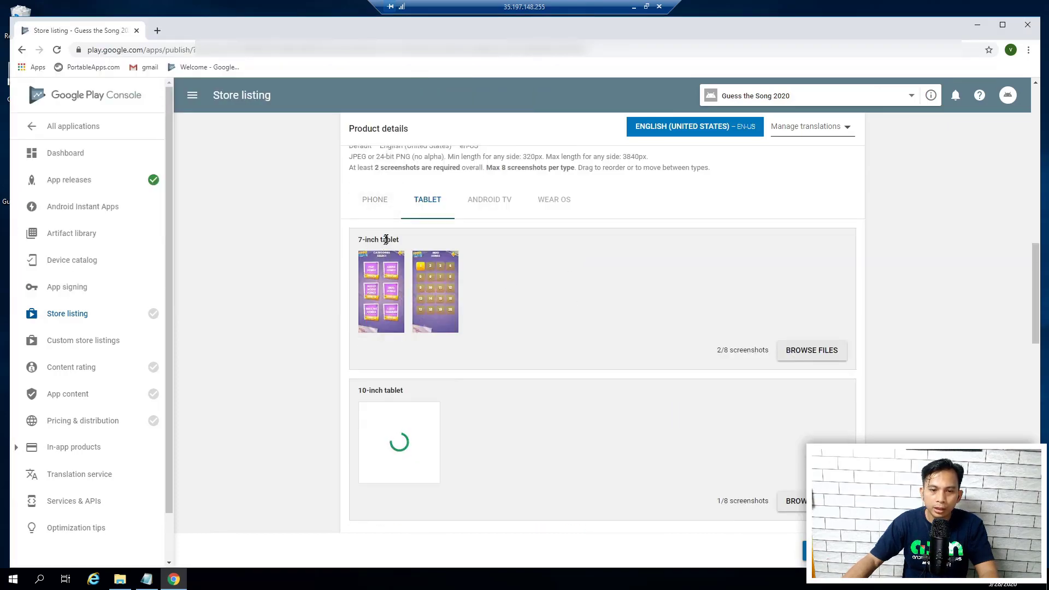
left_click(120, 579)
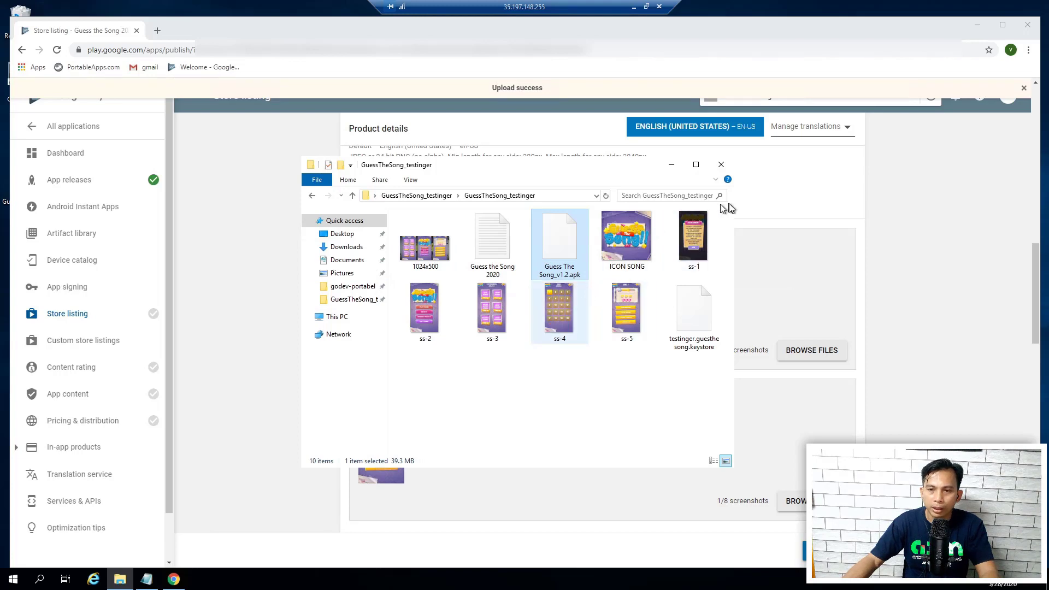
left_click(670, 165)
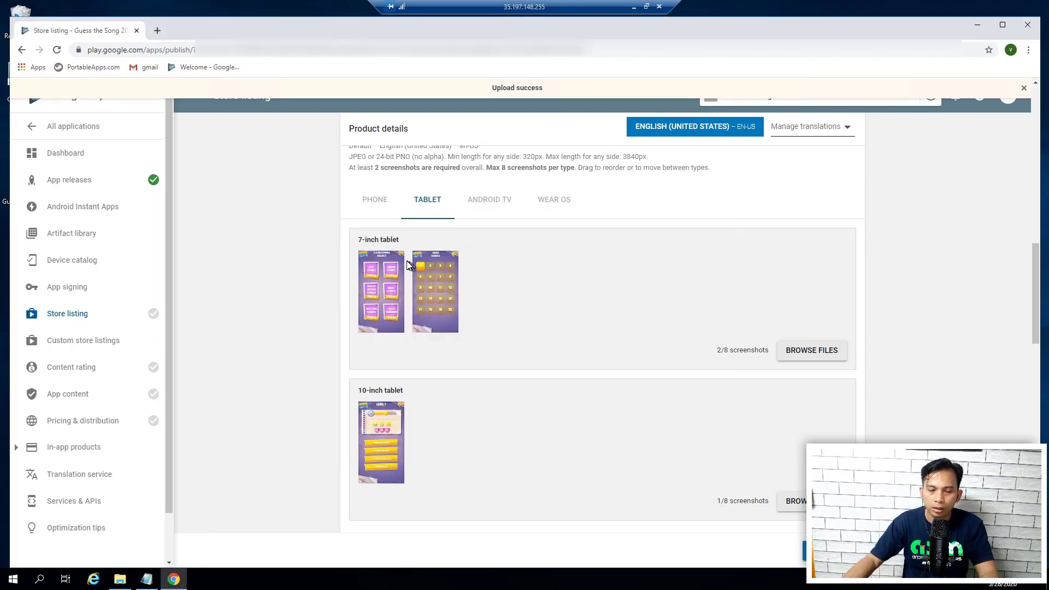
Upload the 1024x500 image as the store listing's feature graphic
scroll(429, 298, "down", 3)
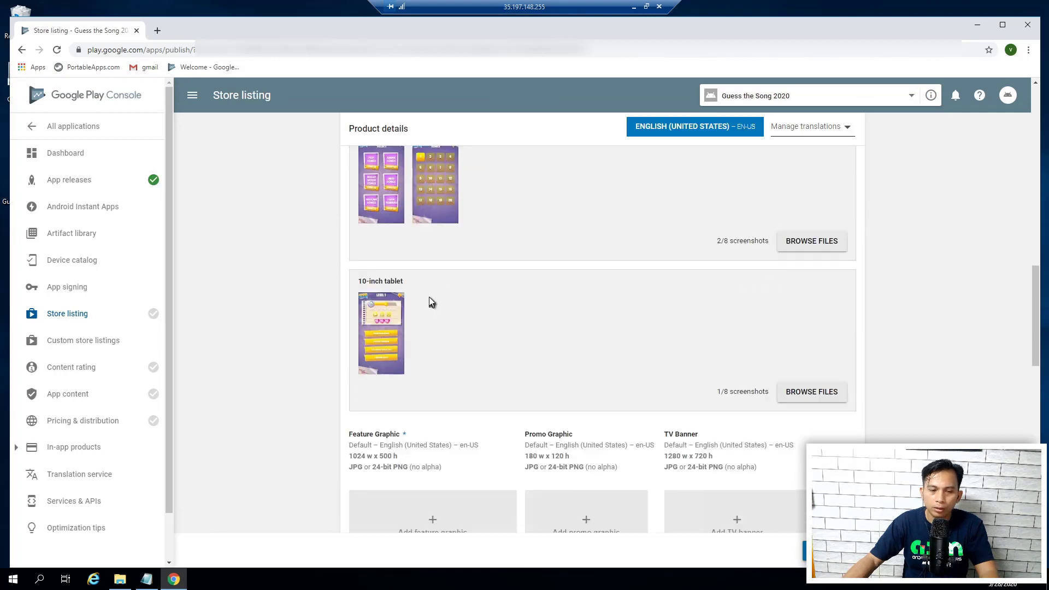
scroll(550, 263, "down", 2)
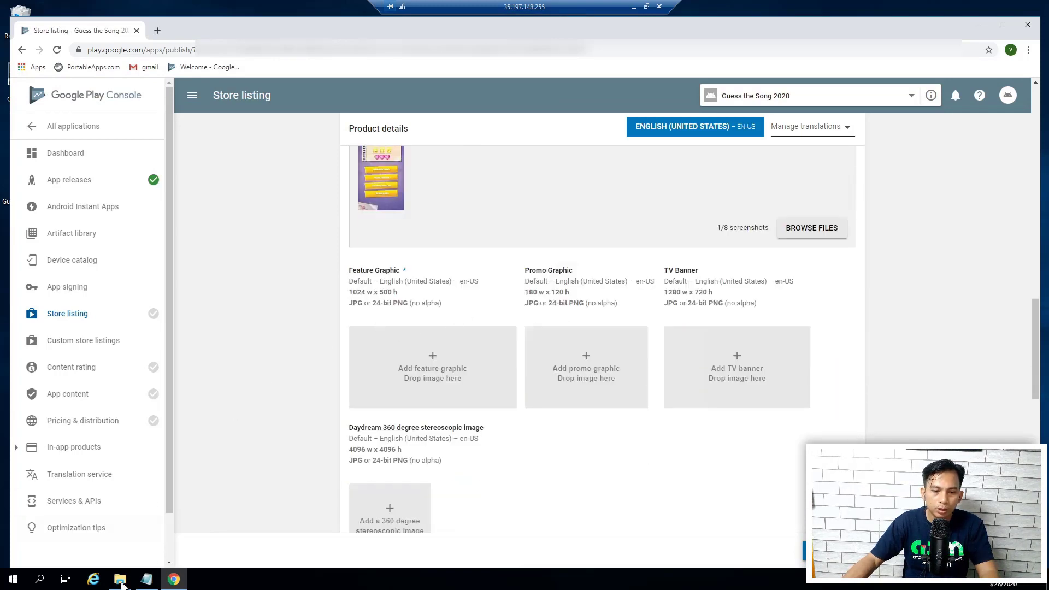
left_click(432, 361)
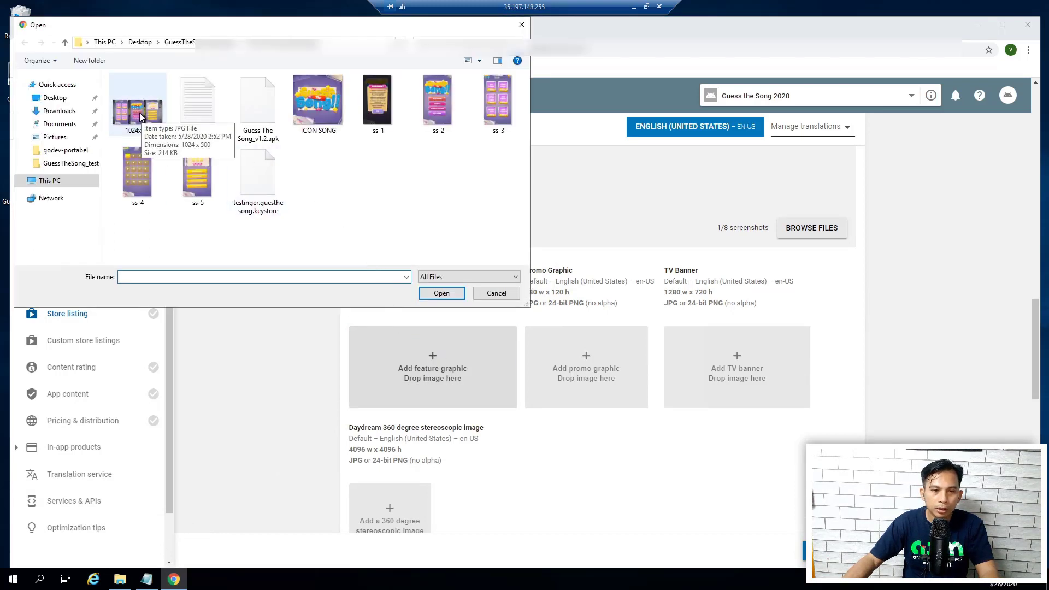
left_click(138, 113)
left_click(442, 294)
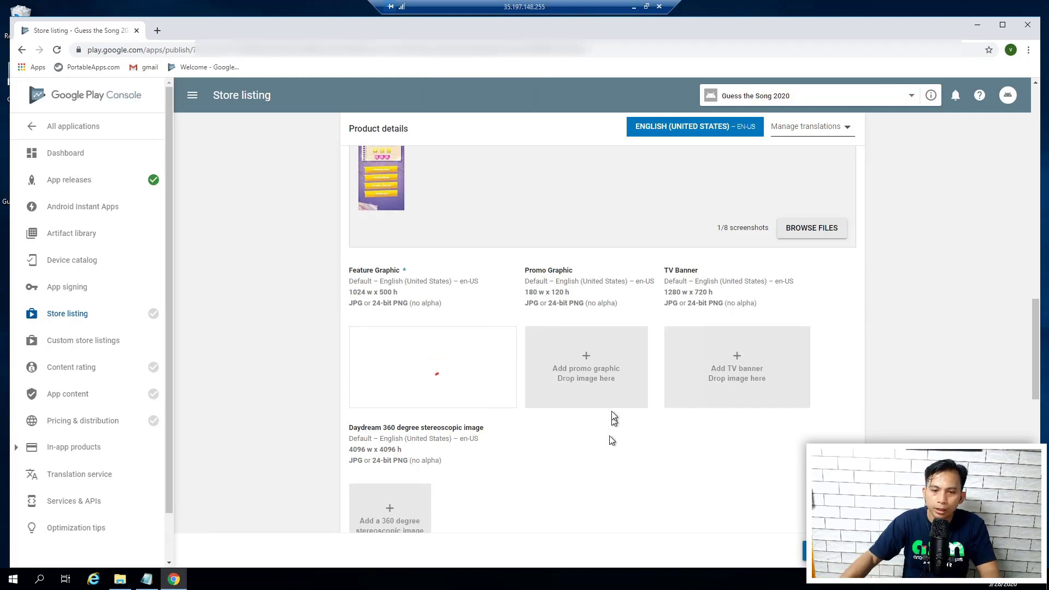
Review the tablet screenshots, the feature graphic and the optional promo graphic, TV banner, Daydream image and promo video fields
scroll(637, 308, "down", 1)
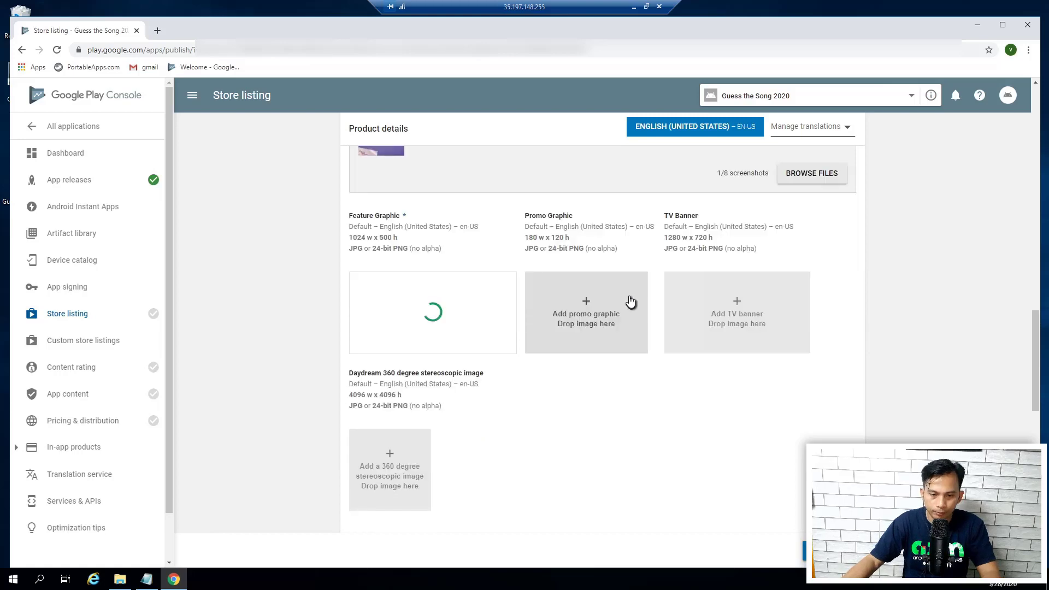
scroll(632, 382, "down", 2)
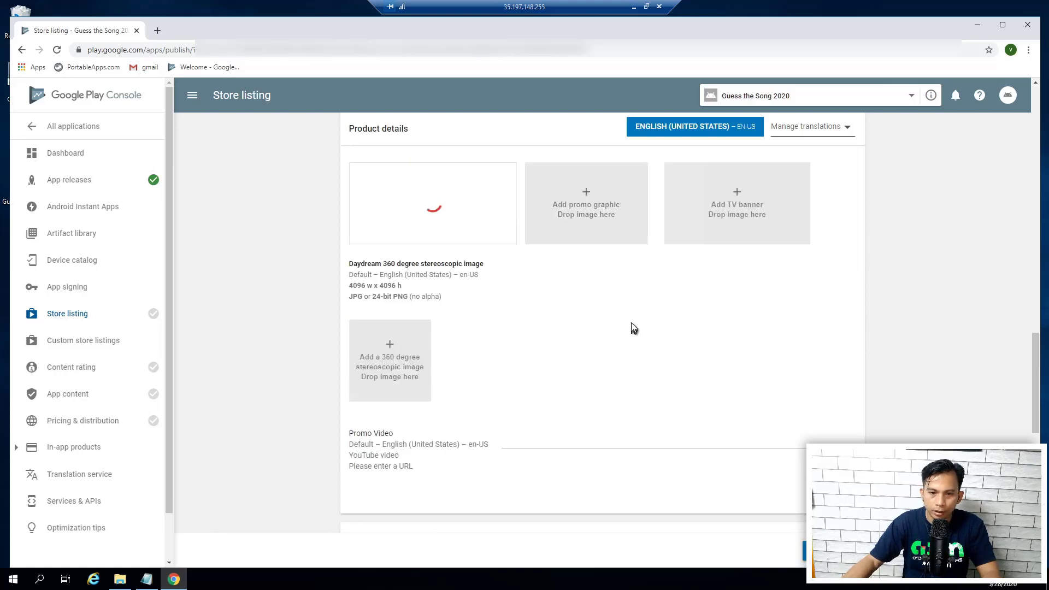
scroll(629, 344, "down", 3)
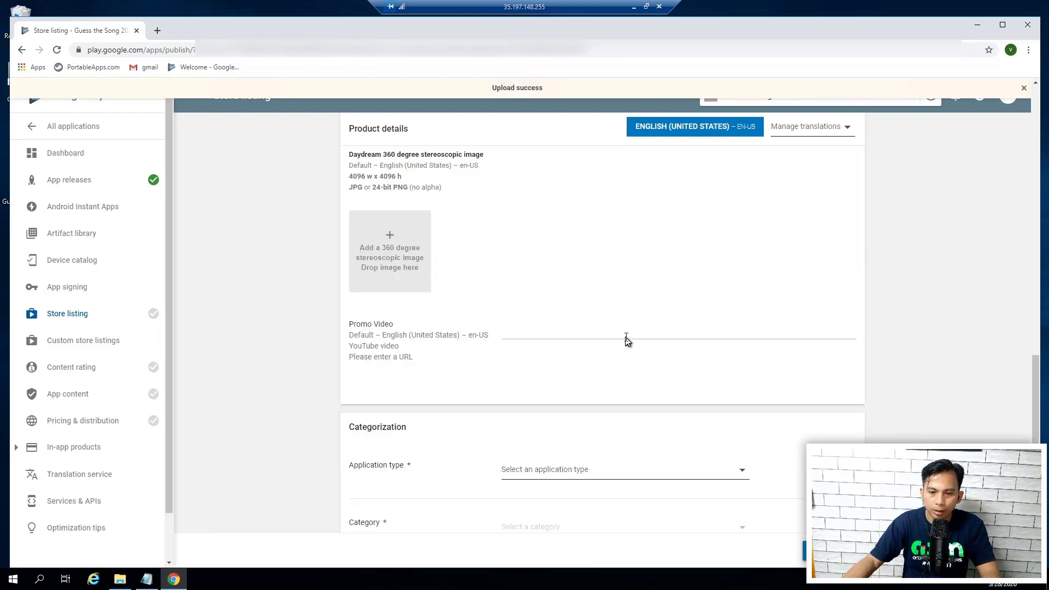
scroll(625, 334, "down", 1)
scroll(672, 298, "down", 2)
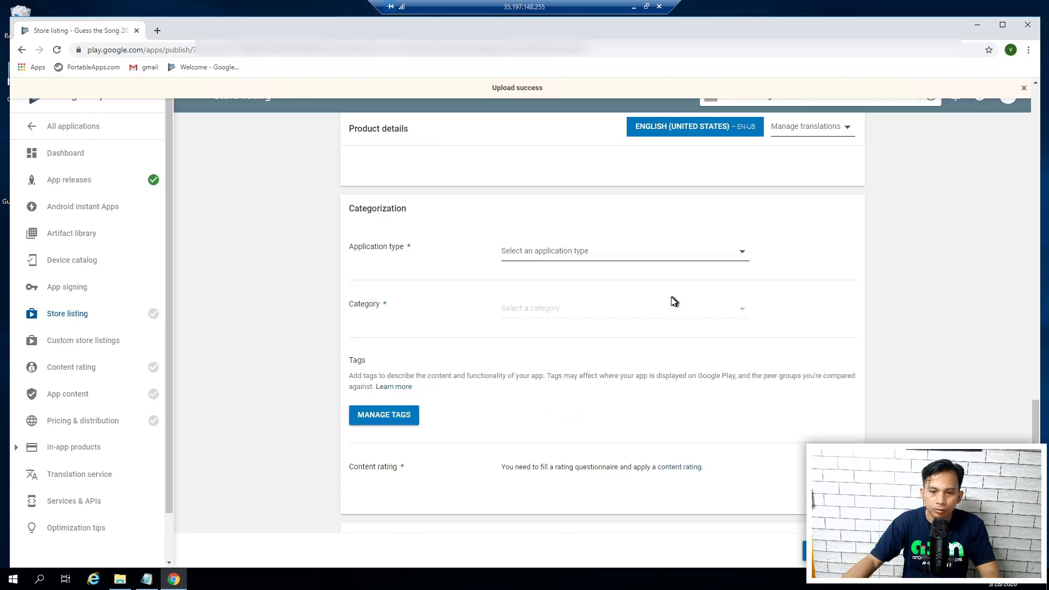
scroll(647, 301, "up", 10)
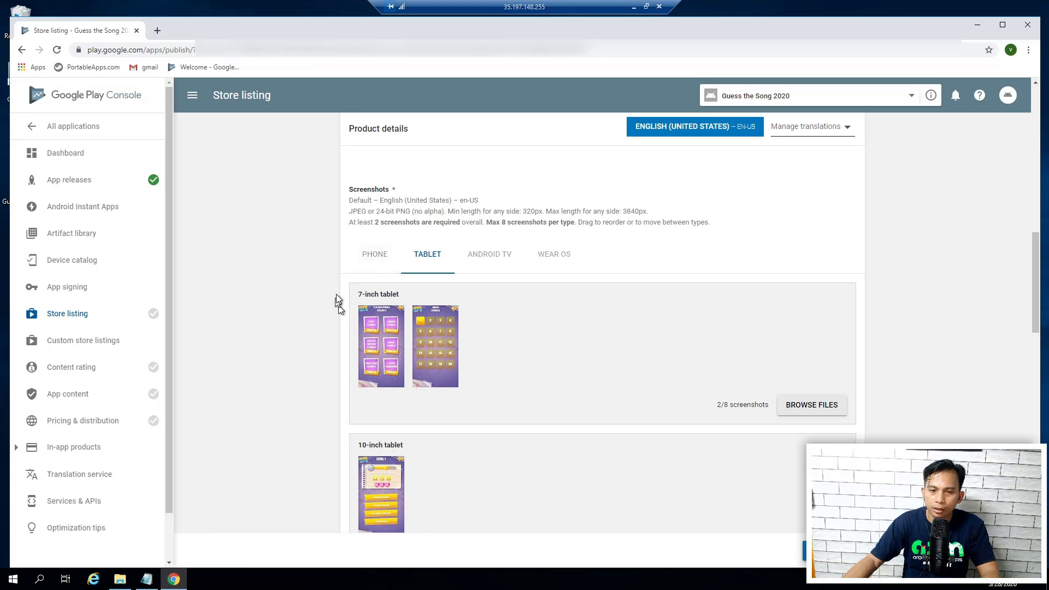
scroll(578, 351, "down", 2)
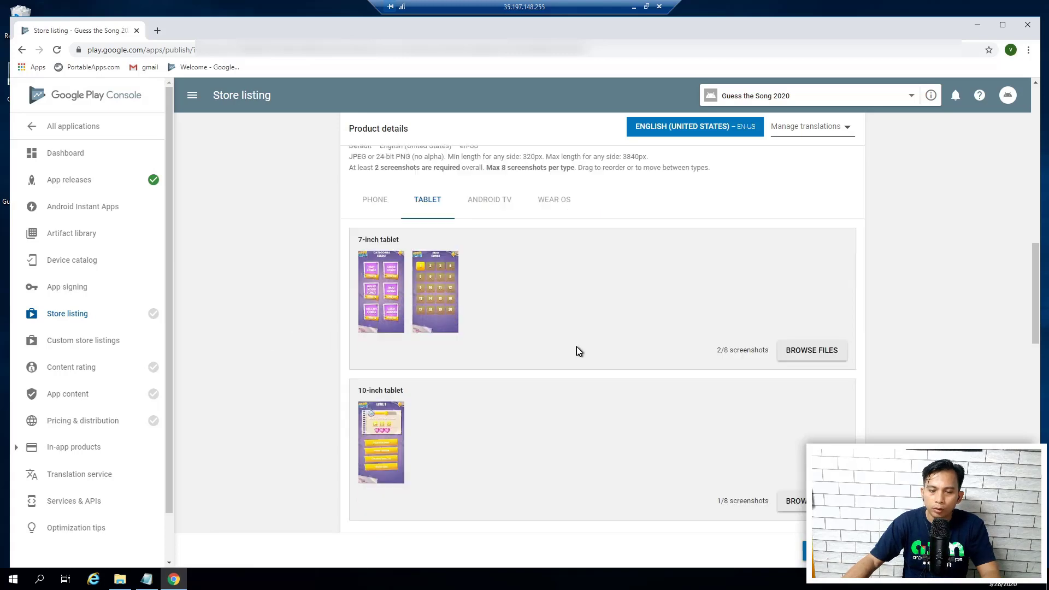
scroll(573, 313, "down", 8)
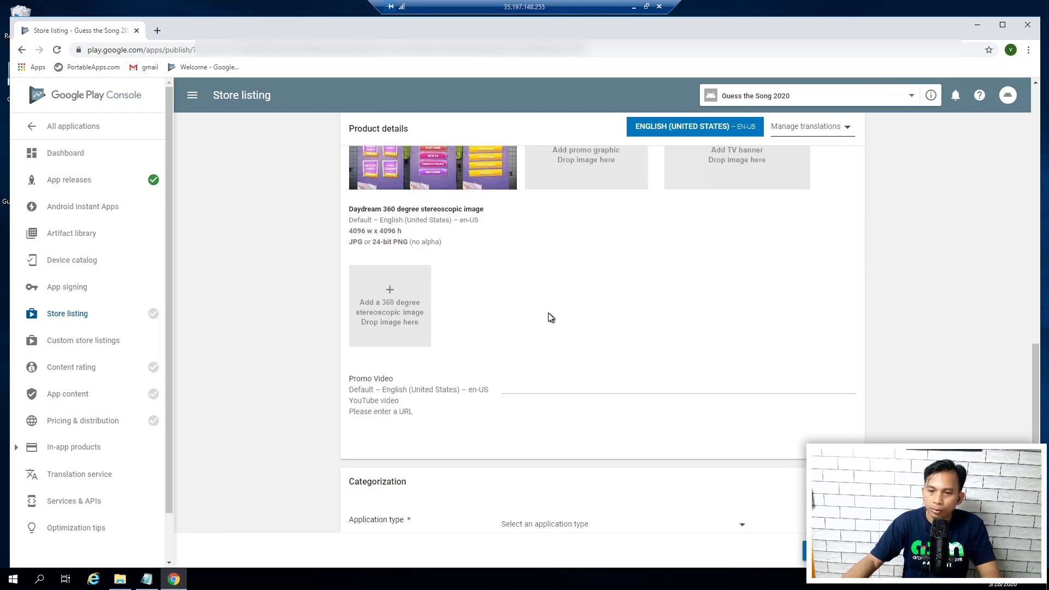
scroll(612, 298, "down", 1)
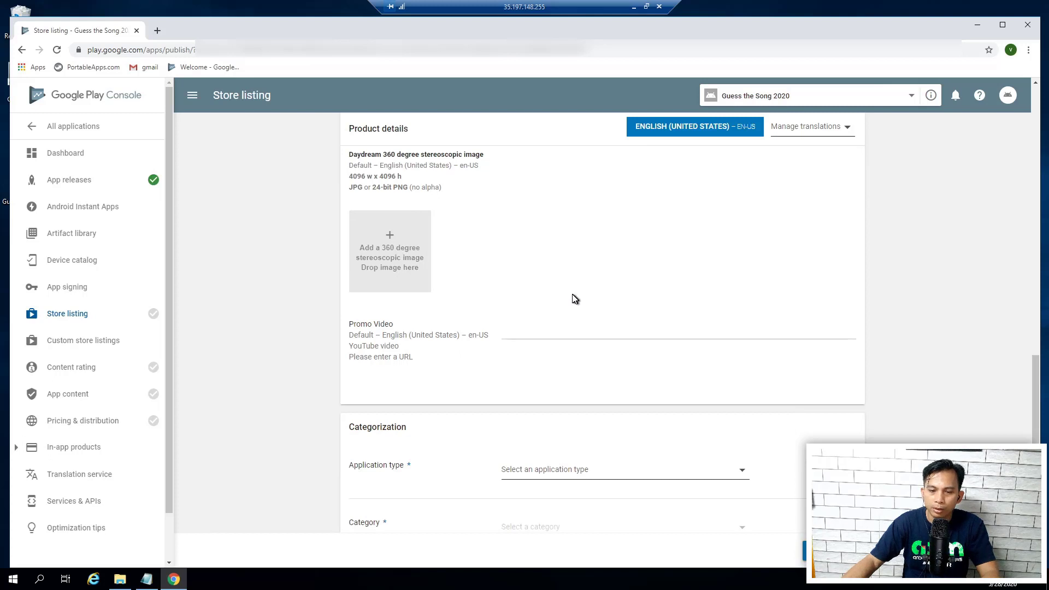
Set the application type to Games and the category to Puzzle
scroll(599, 339, "down", 3)
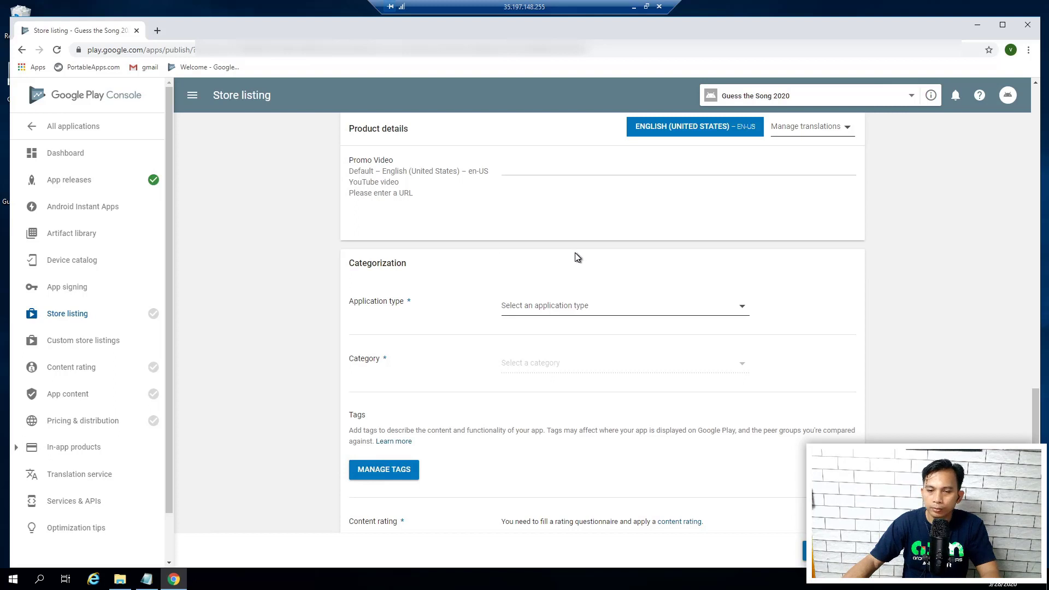
left_click(572, 305)
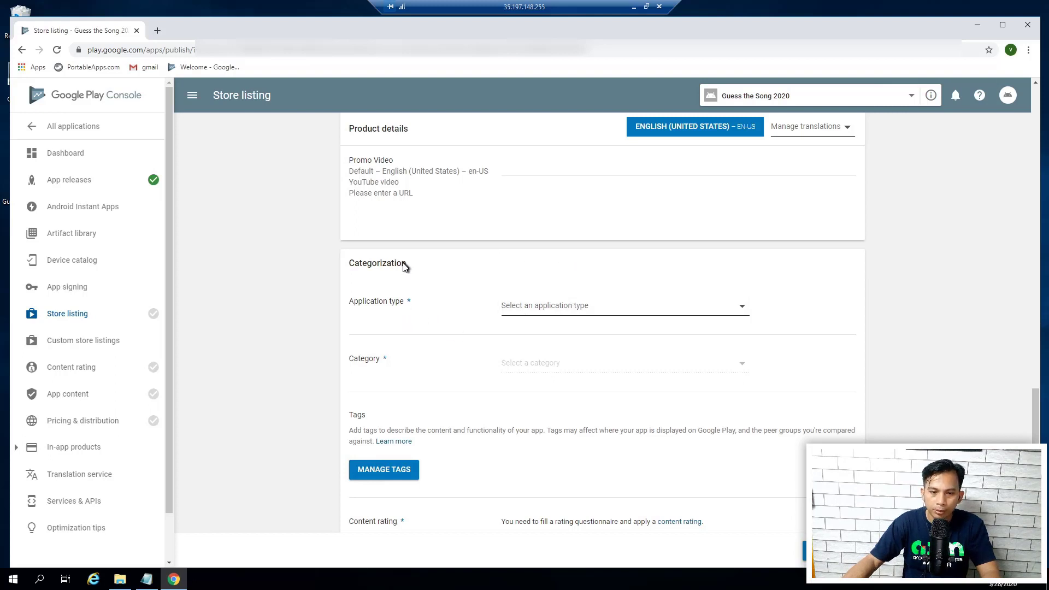
left_click(550, 315)
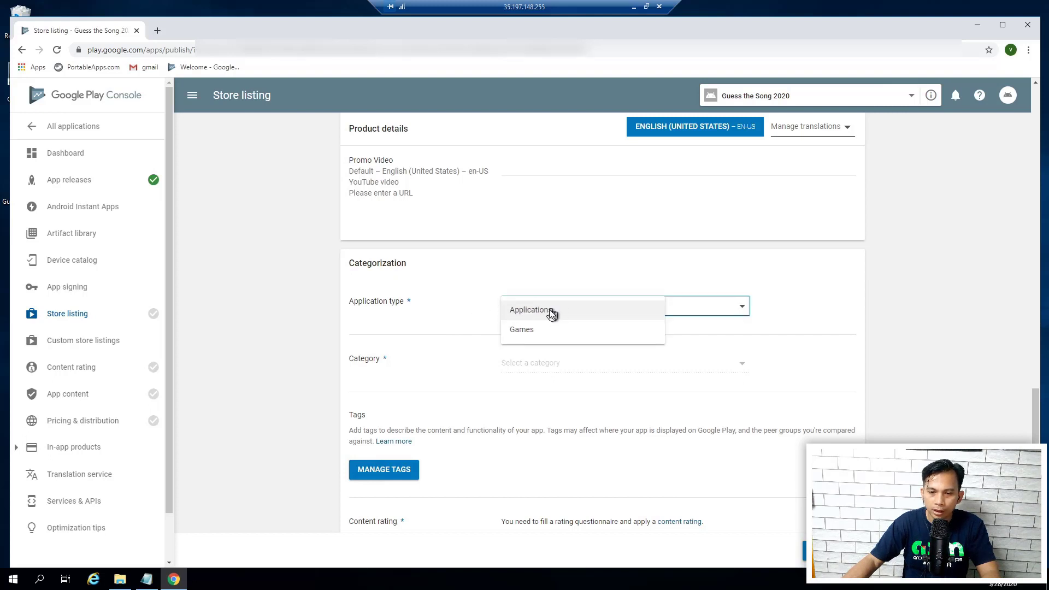
left_click(528, 332)
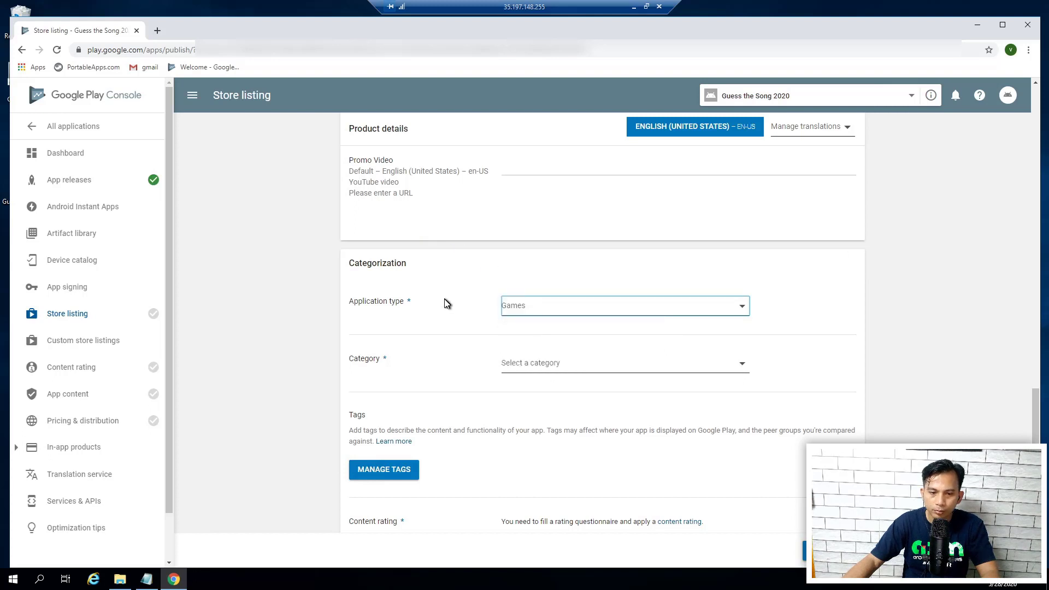
scroll(503, 298, "down", 1)
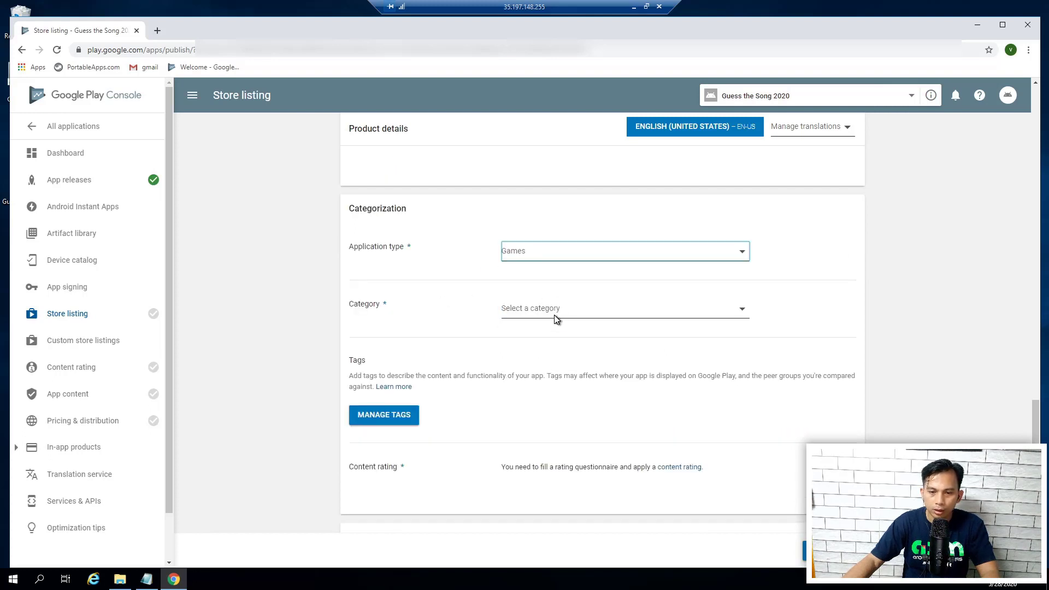
left_click(556, 319)
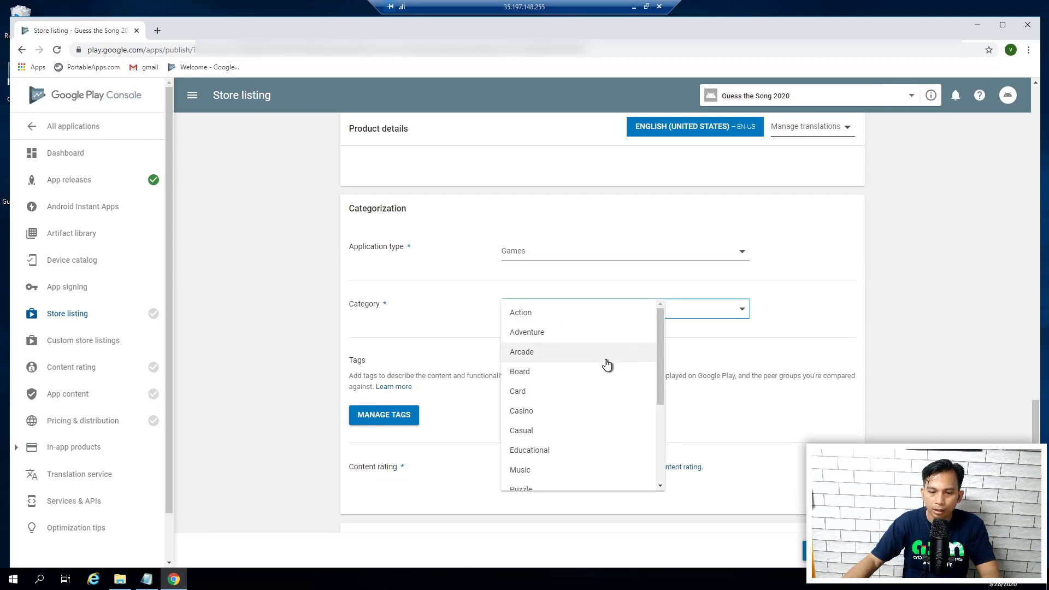
scroll(607, 365, "down", 1)
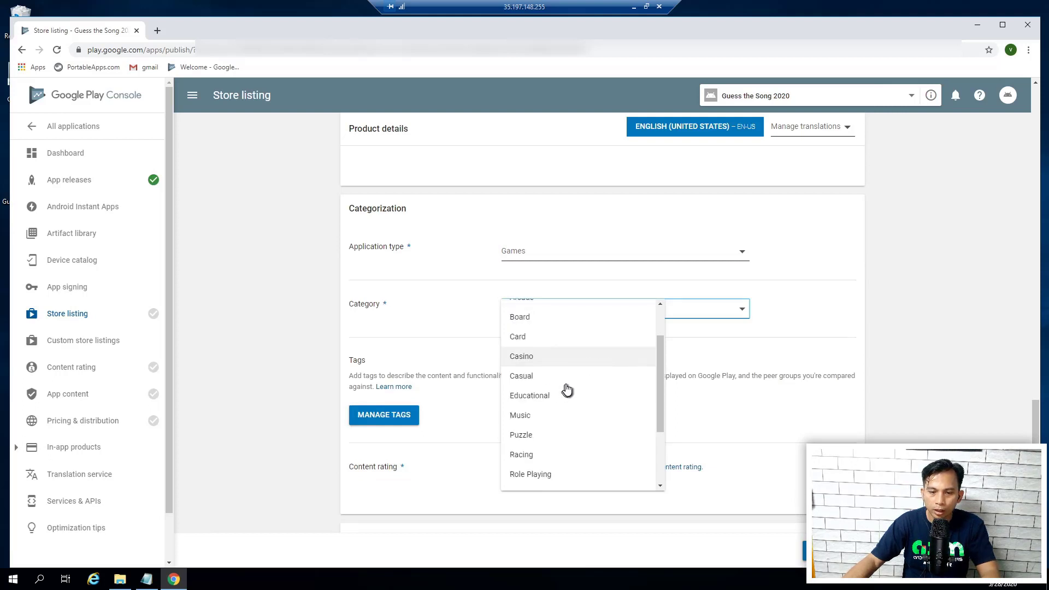
left_click(528, 437)
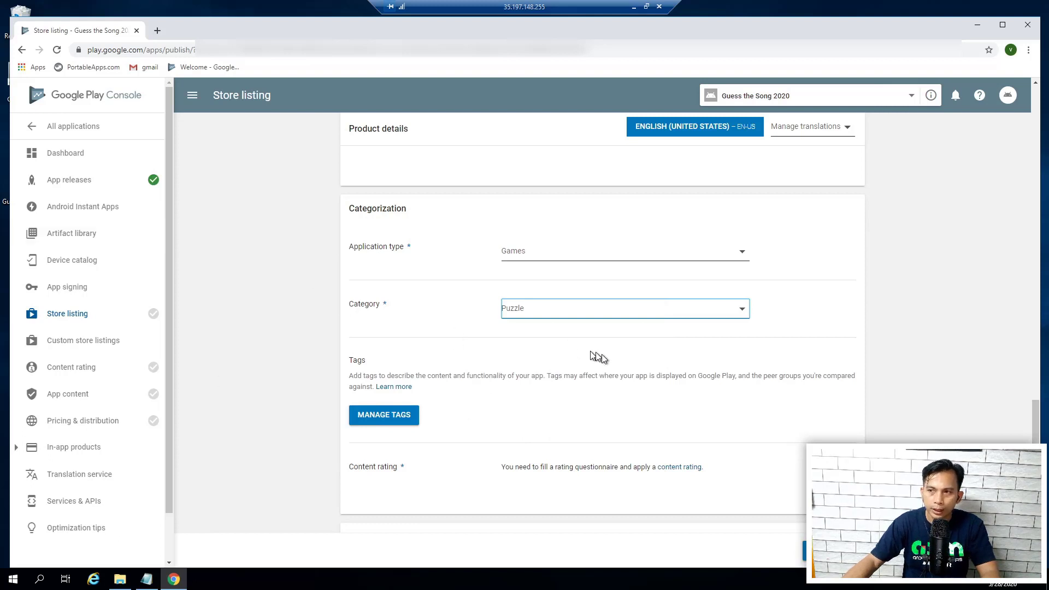
Copy the contact email address from the Guess the Song 2020 notes in Notepad for the store listing's contact details
scroll(612, 369, "down", 1)
scroll(600, 372, "down", 4)
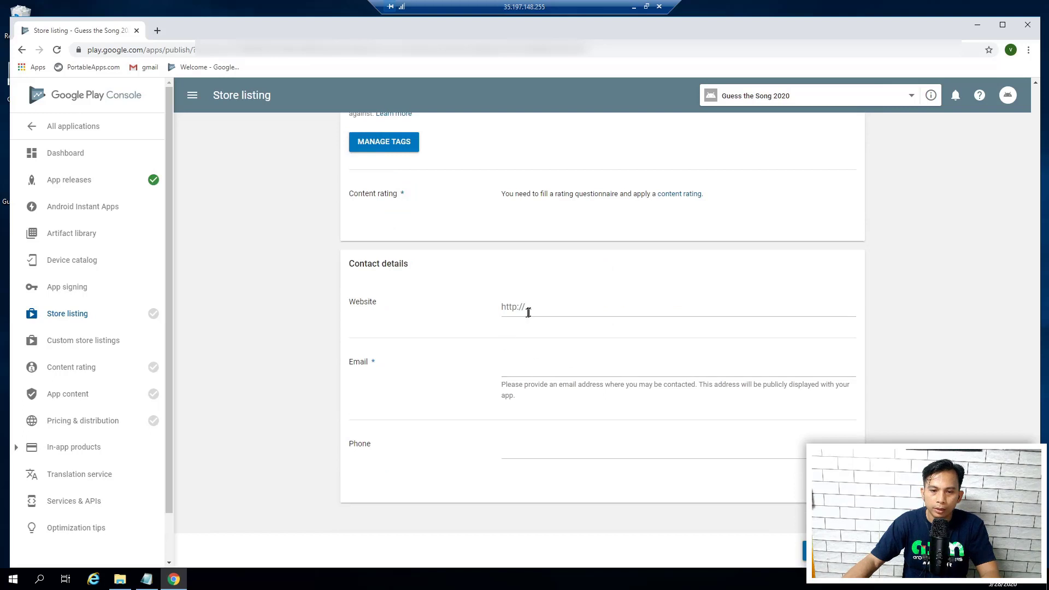
left_click(531, 309)
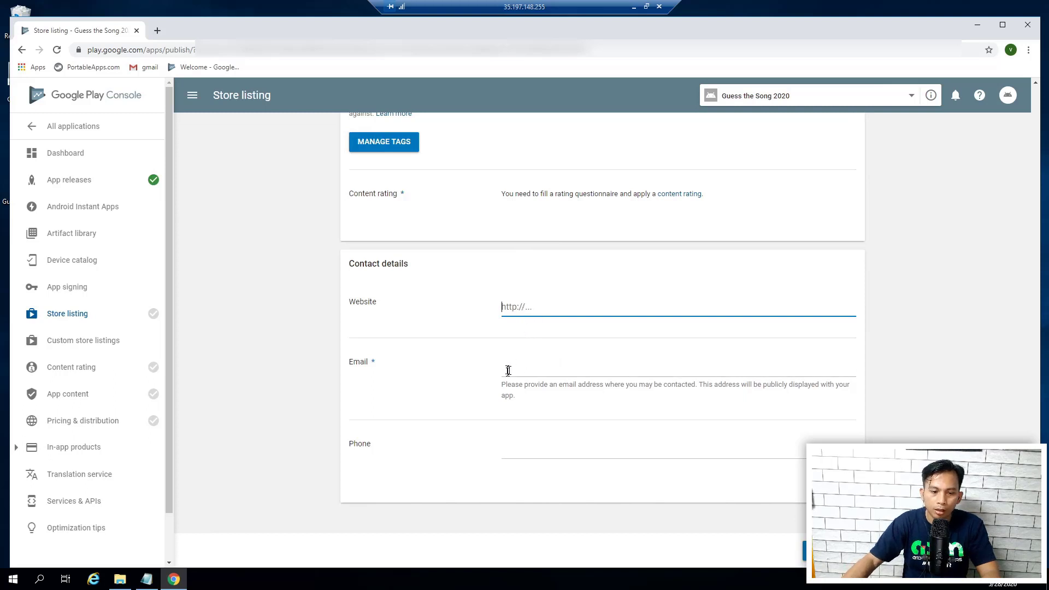
left_click(147, 582)
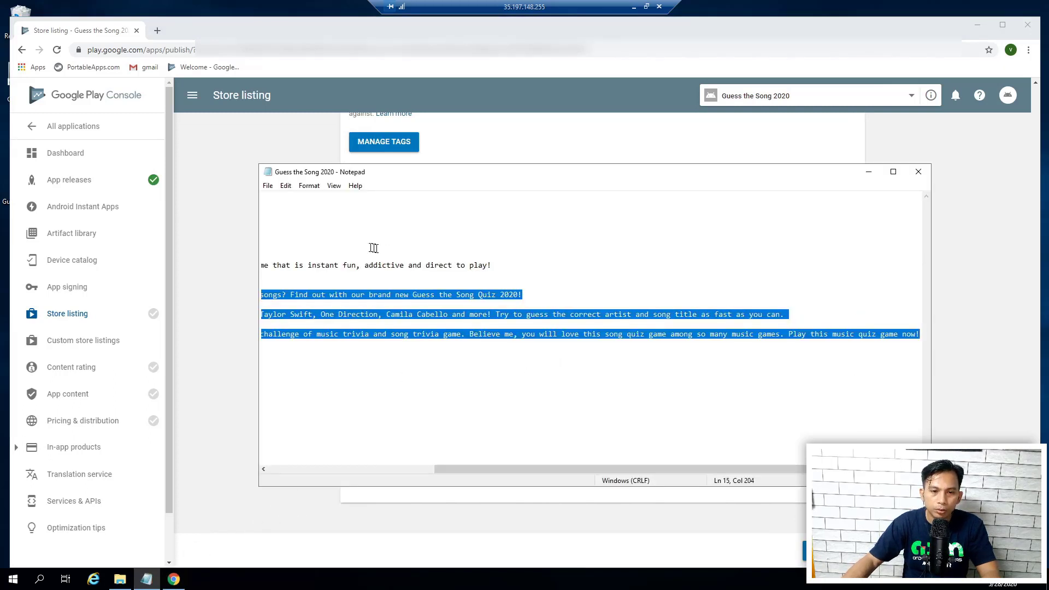
left_click_drag(467, 473, 295, 472)
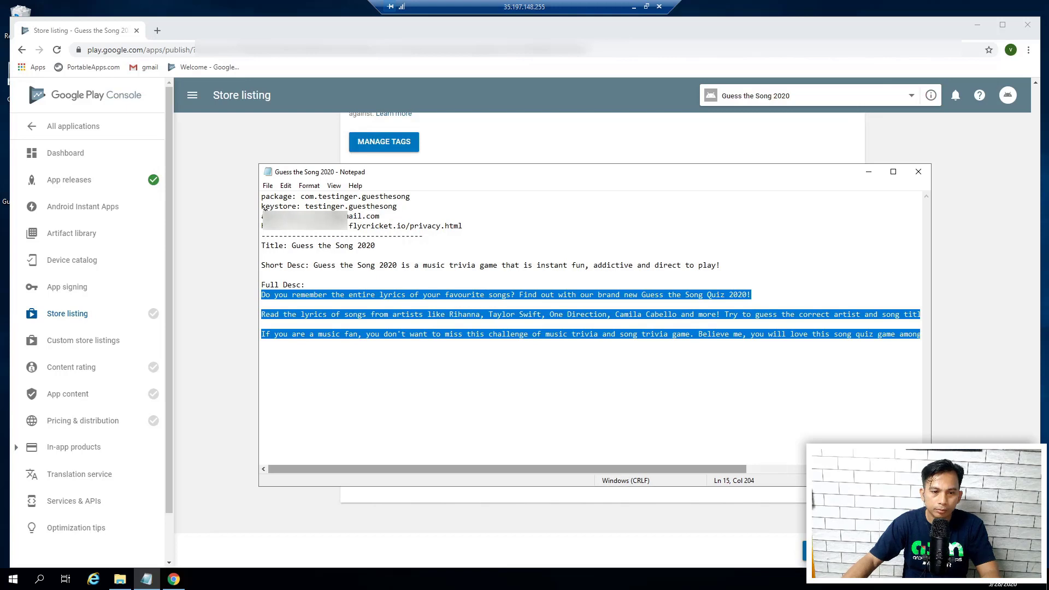
left_click_drag(381, 217, 257, 217)
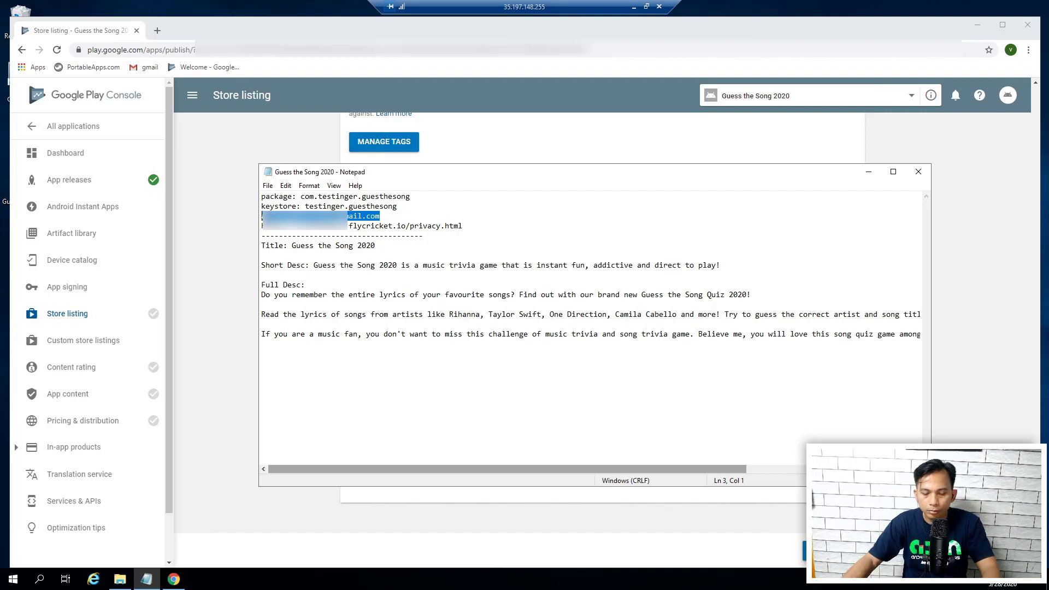
Switch back to Chrome, paste the contact email address into the contact details and save the store listing draft
left_click(105, 30)
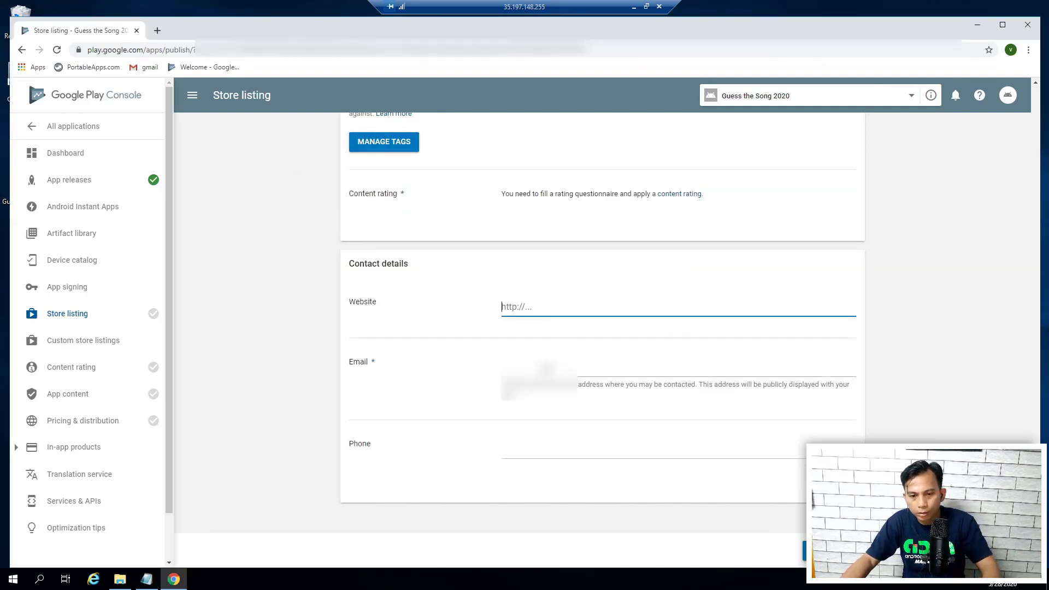
left_click(543, 371)
key("ctrl+v")
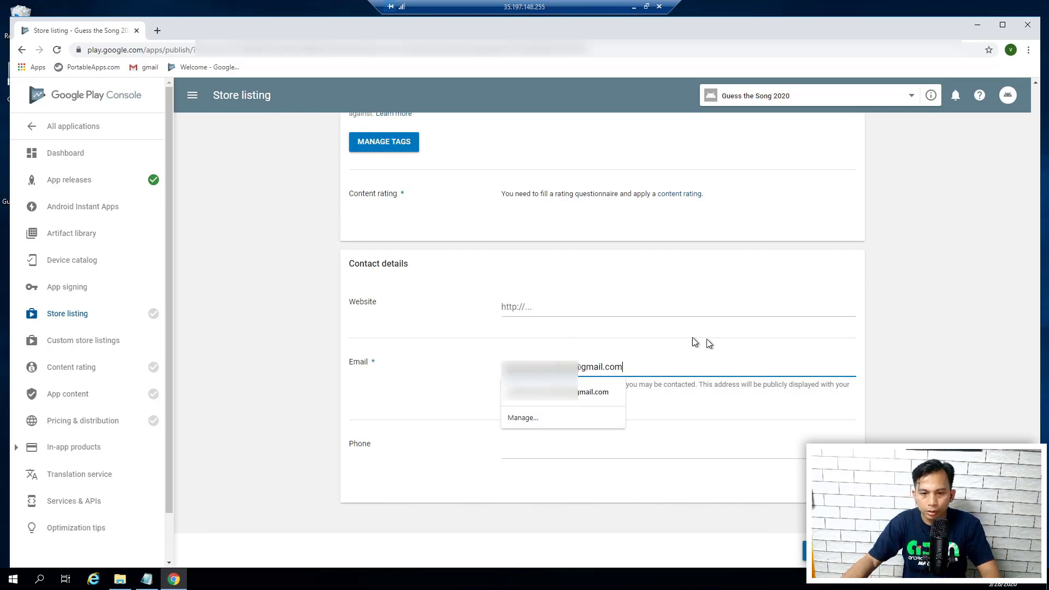
left_click(462, 461)
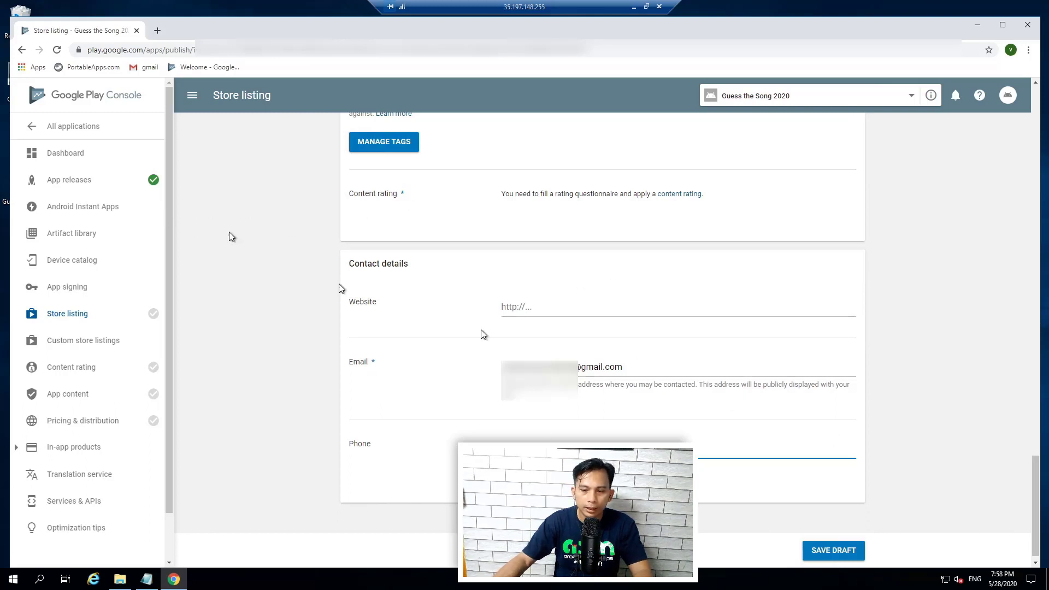
left_click(836, 553)
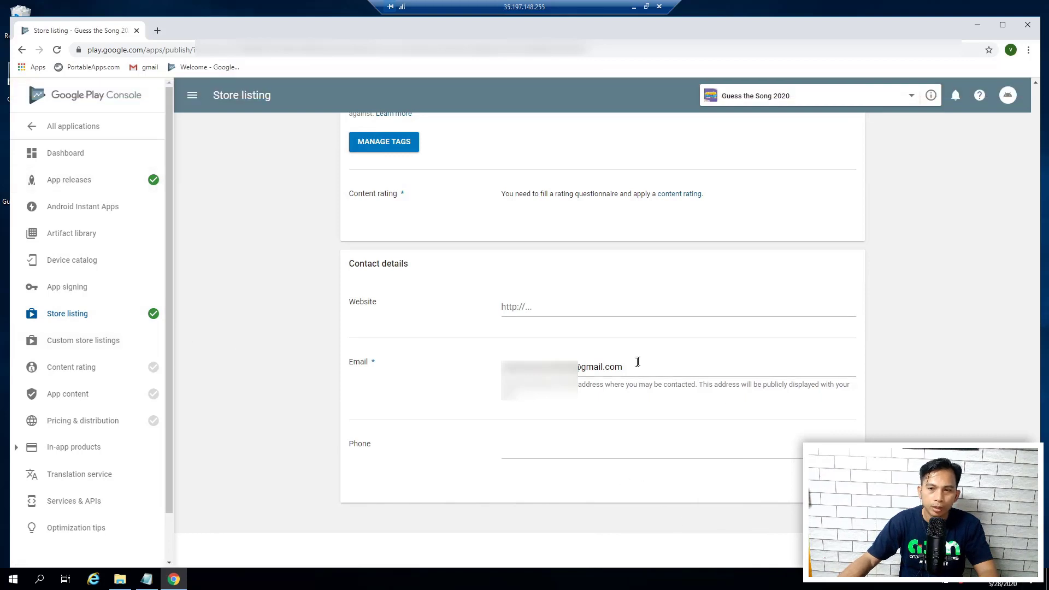
Open the app's tag management, search for puzzle and add the Puzzle tag
scroll(650, 361, "up", 2)
scroll(487, 327, "up", 1)
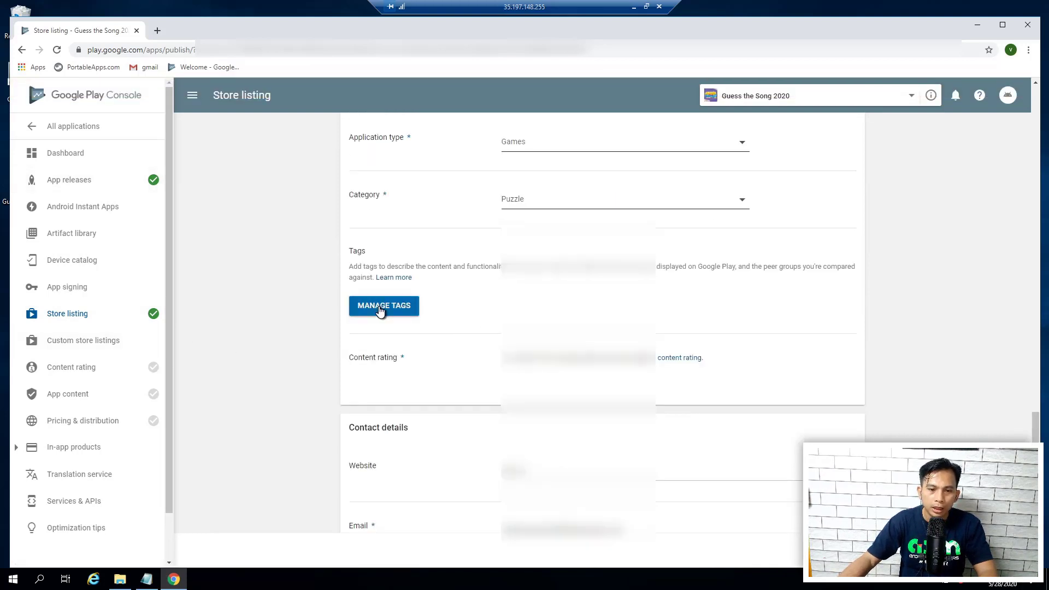
left_click(381, 309)
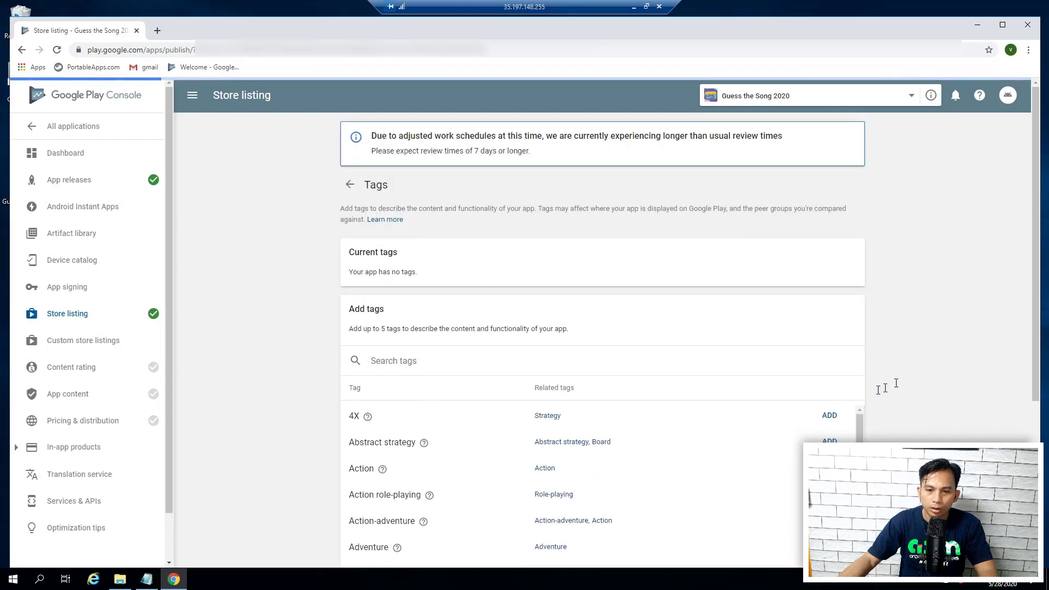
scroll(257, 310, "down", 3)
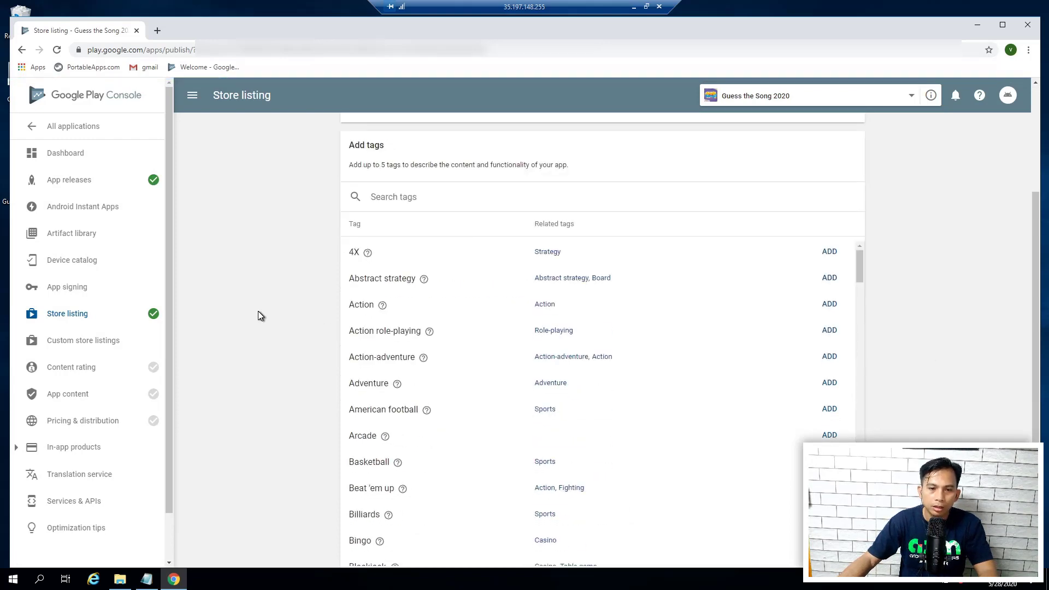
scroll(262, 313, "up", 2)
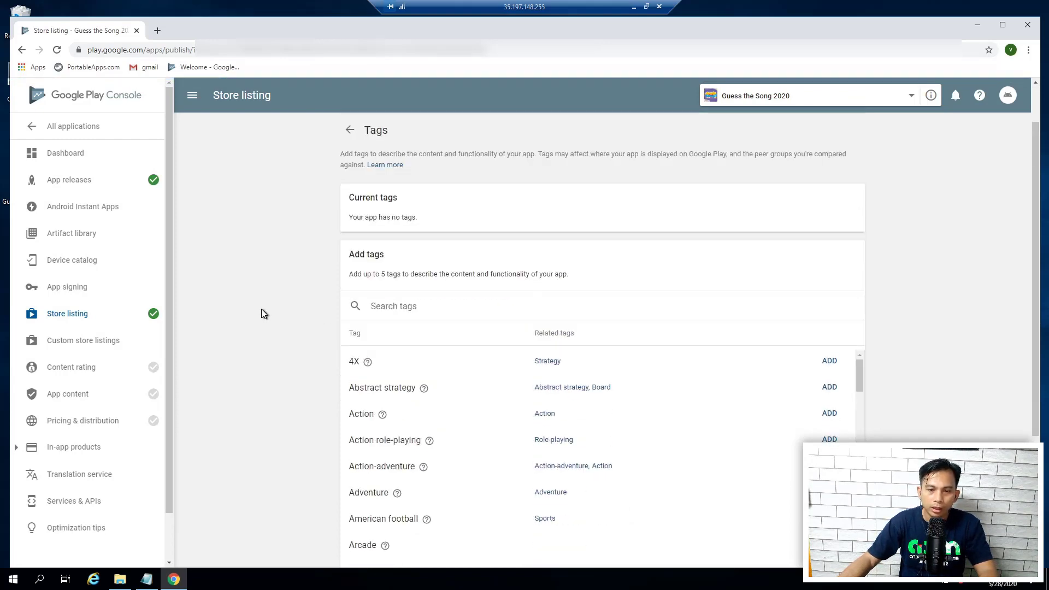
scroll(262, 307, "down", 1)
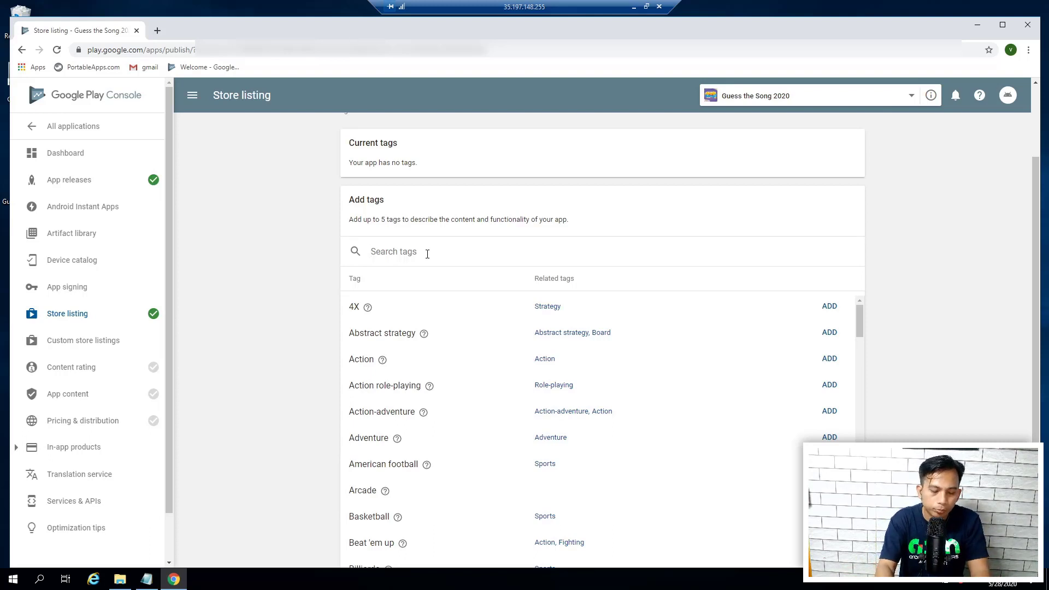
type("zzle")
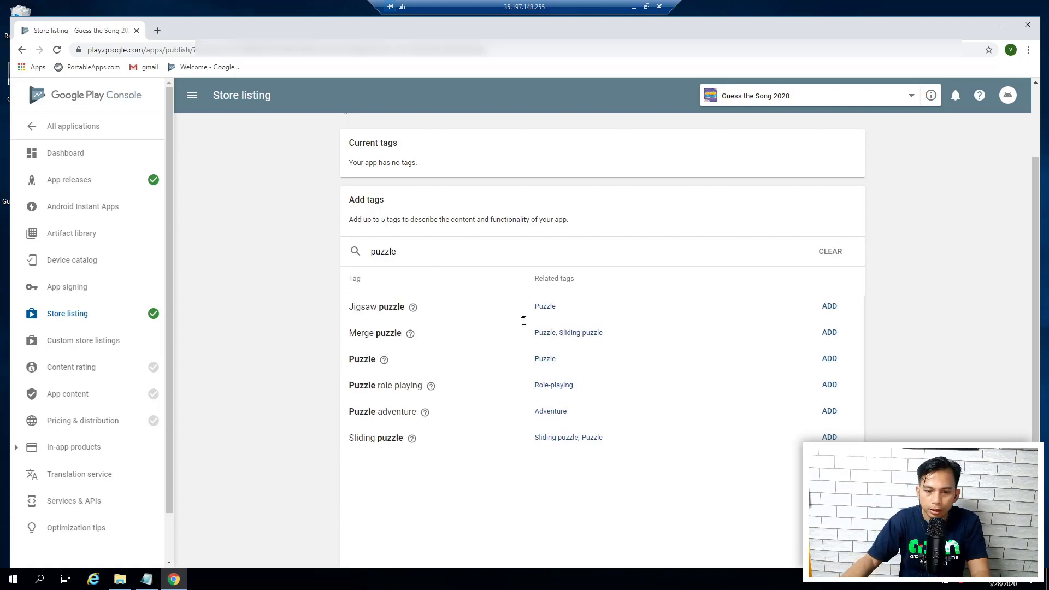
left_click(835, 362)
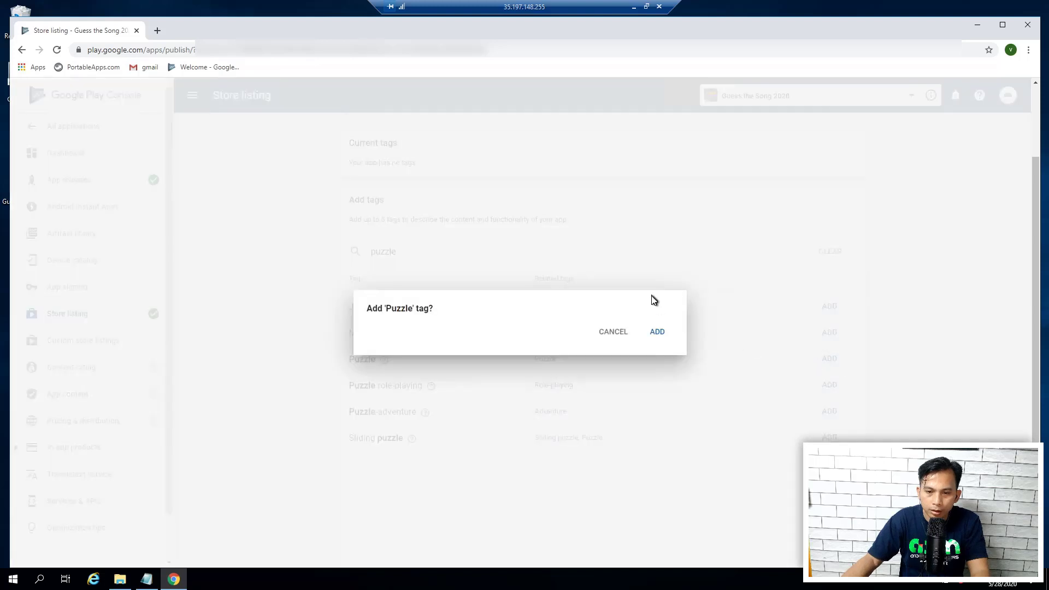
left_click(657, 333)
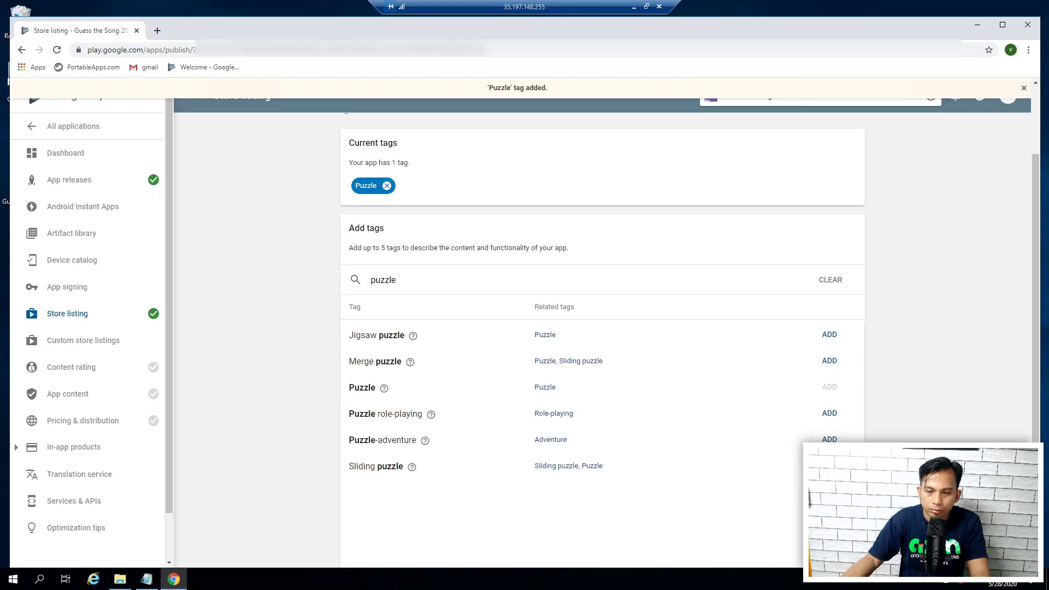
left_click(580, 361)
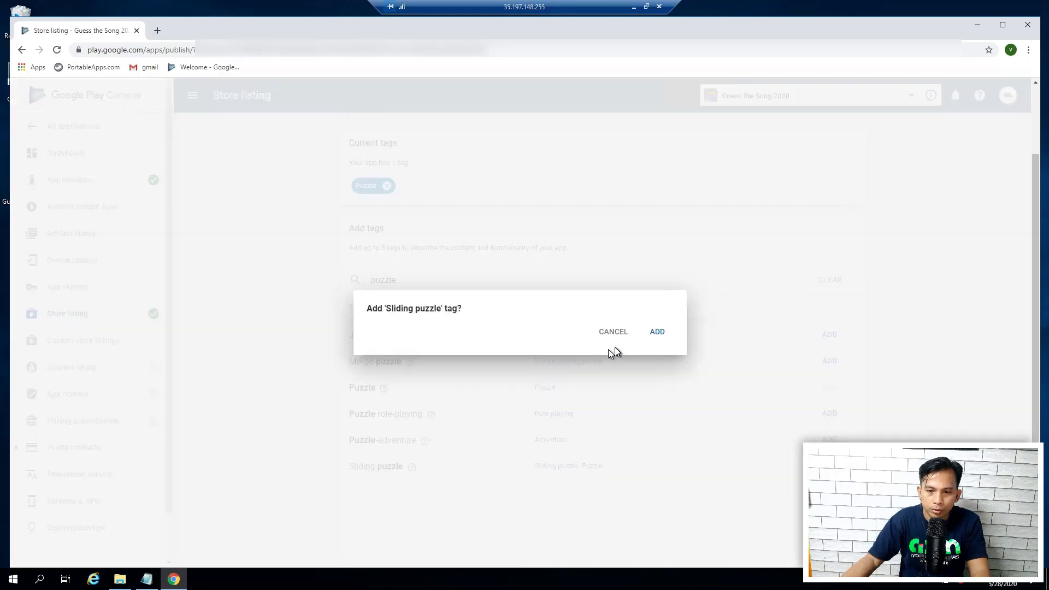
left_click(614, 332)
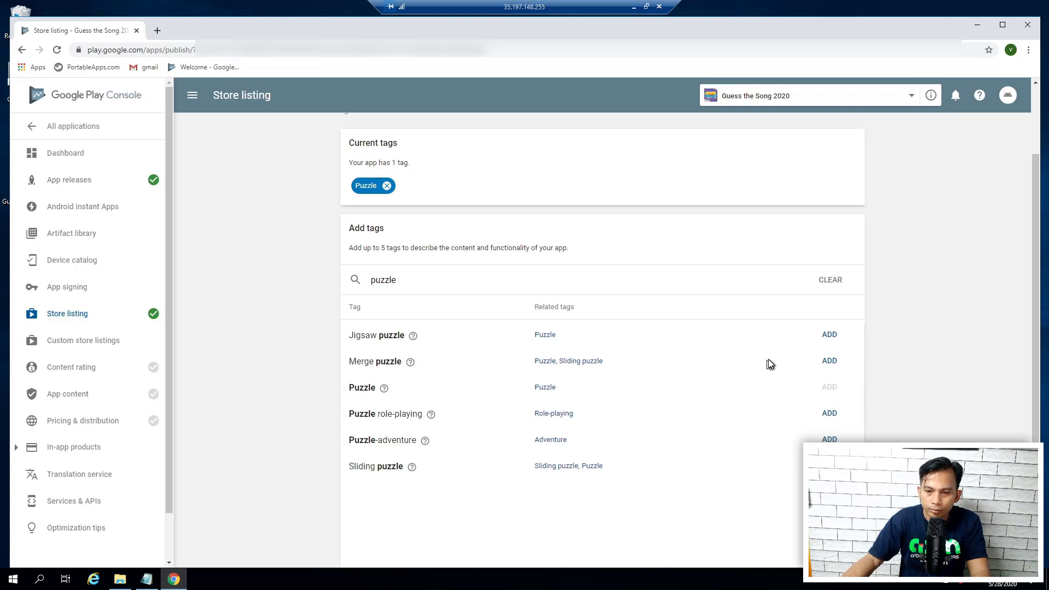
Clear the tag search, search for casual and add the Casual tag
left_click(831, 280)
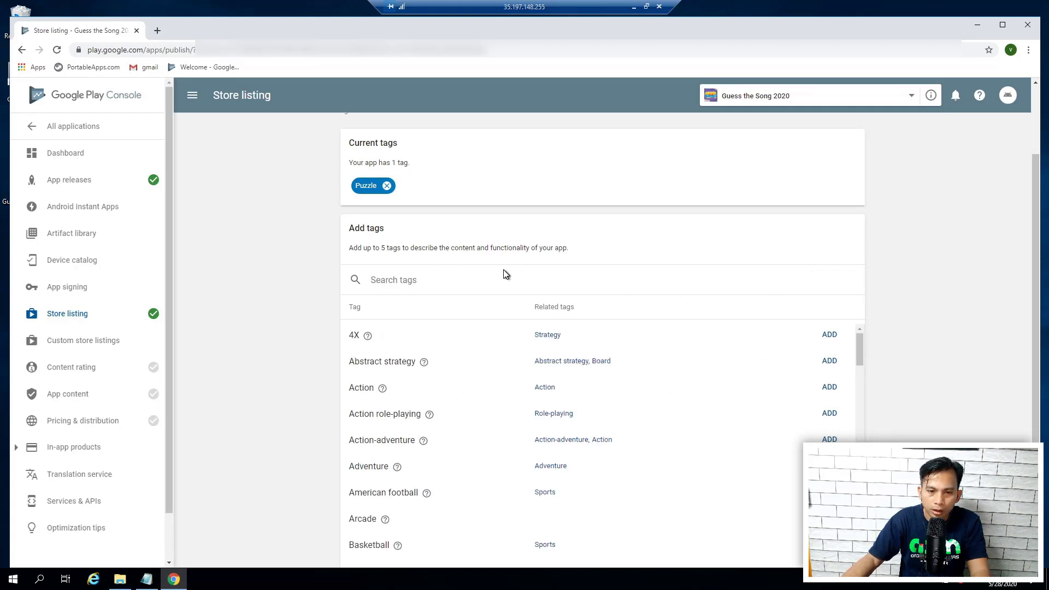
left_click(446, 280)
type("casual")
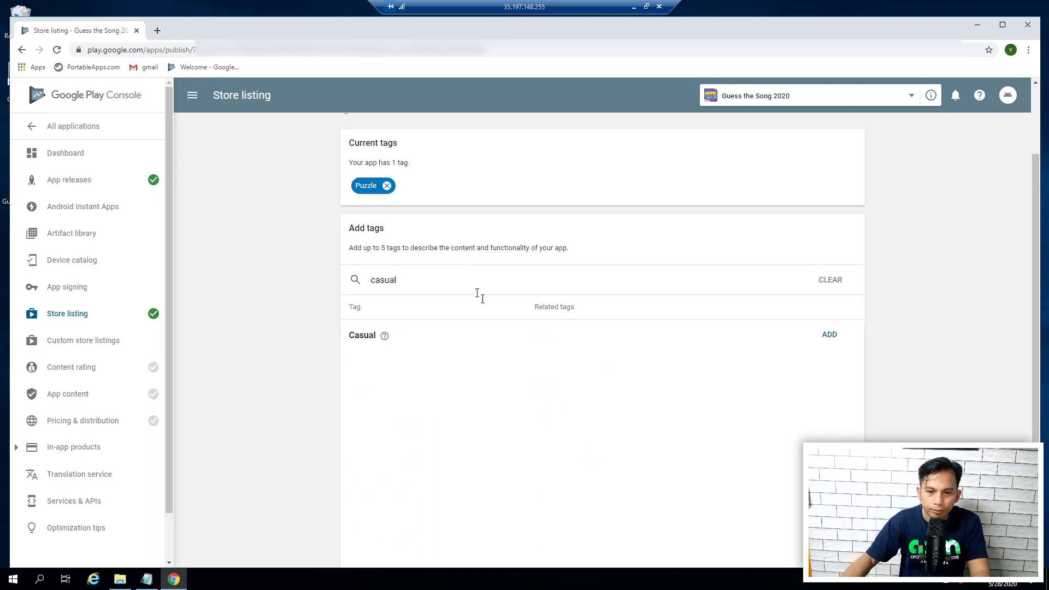
left_click(829, 335)
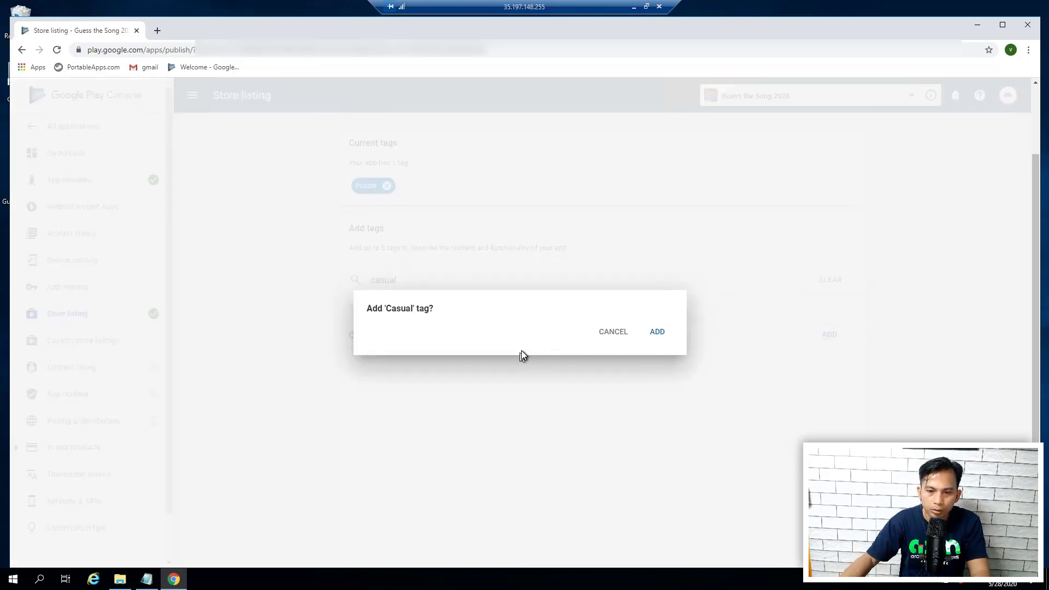
left_click(659, 333)
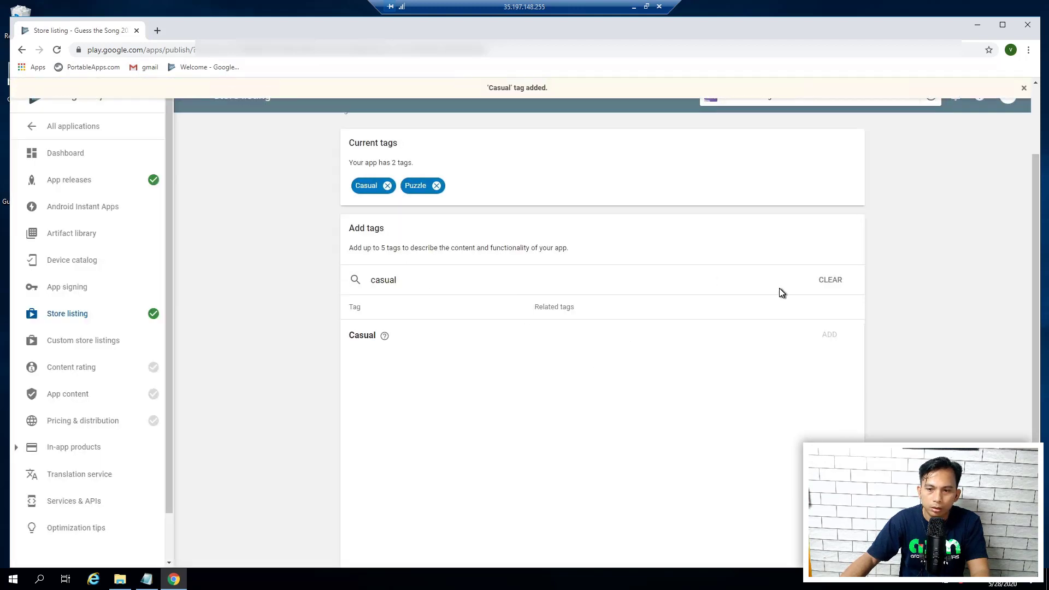
Clear the tag search, search for music and add the Music tag
left_click(831, 281)
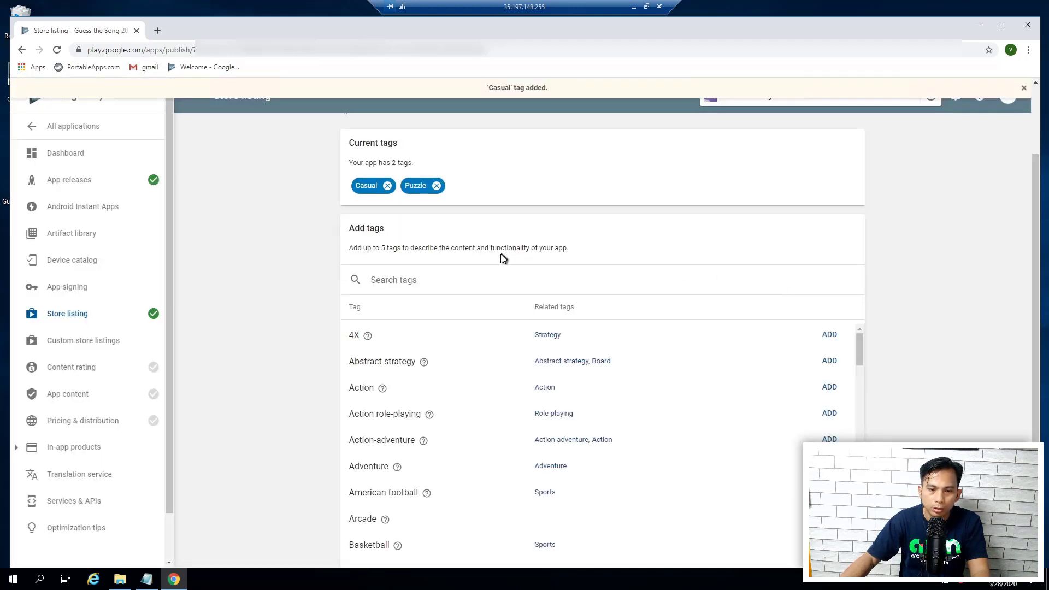
left_click(414, 277)
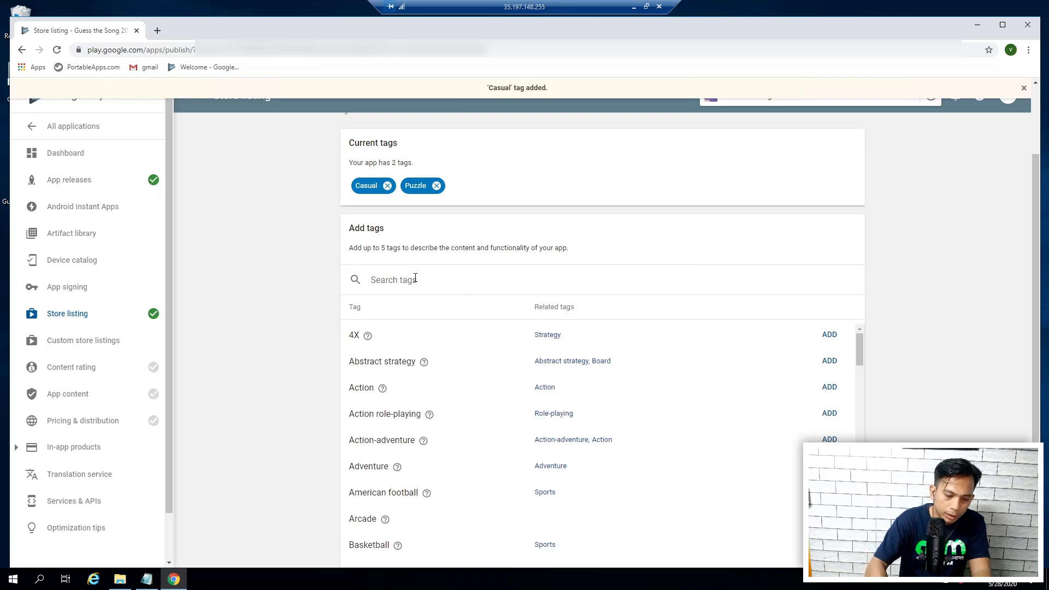
type("music")
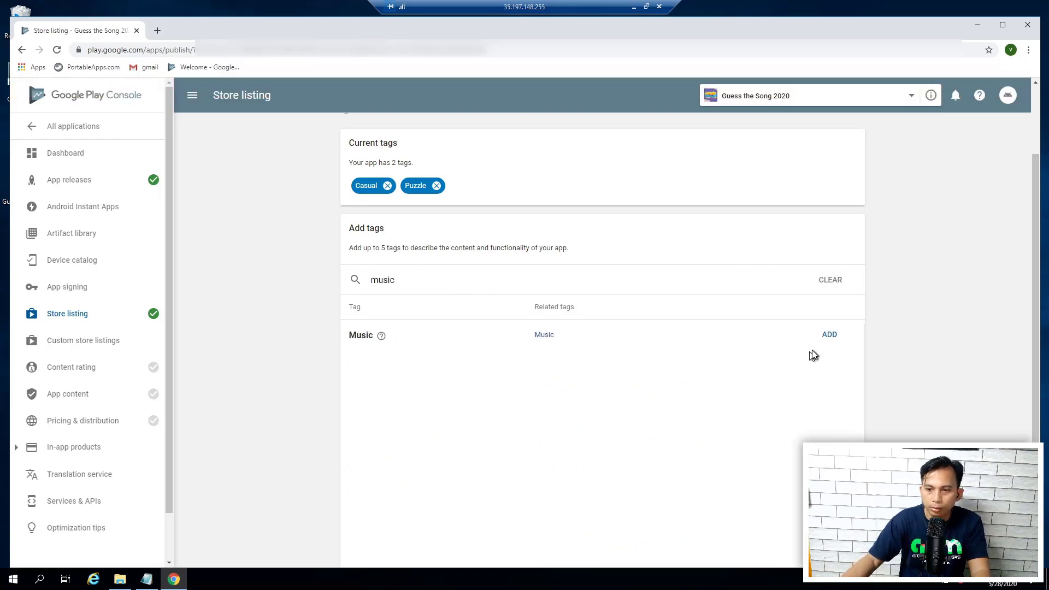
left_click(828, 336)
left_click(651, 334)
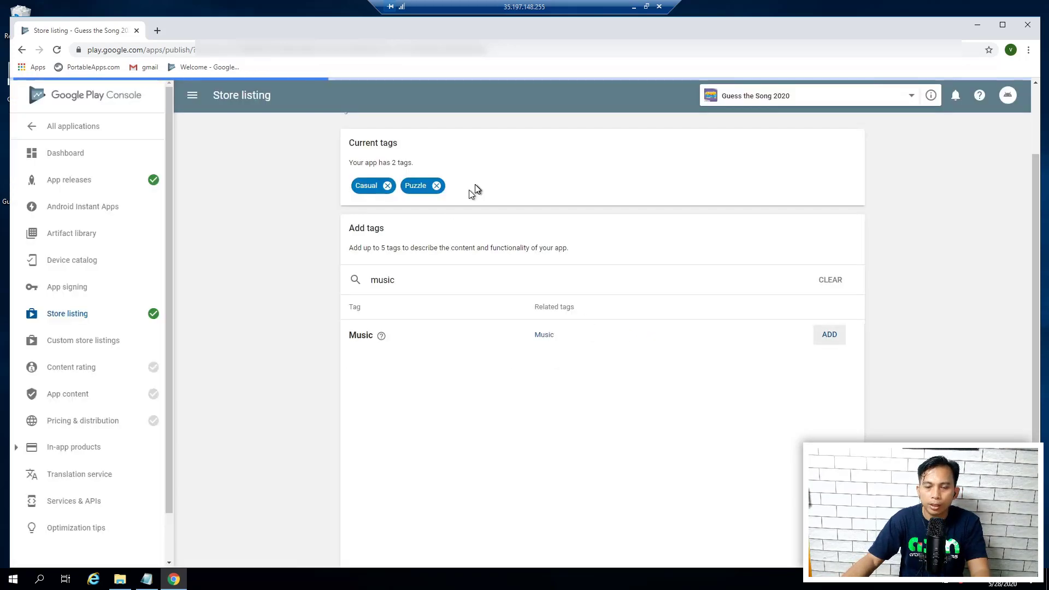
Search the tags for puzz, add Puzzle role-playing and Puzzle-adventure, and return to the store listing
left_click(822, 281)
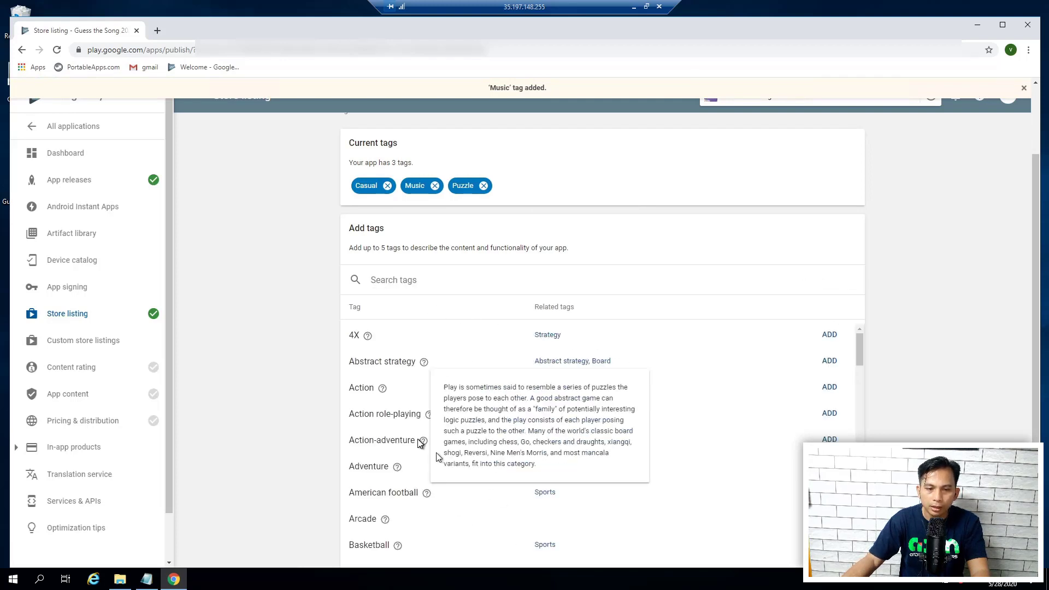
left_click(408, 278)
type("p")
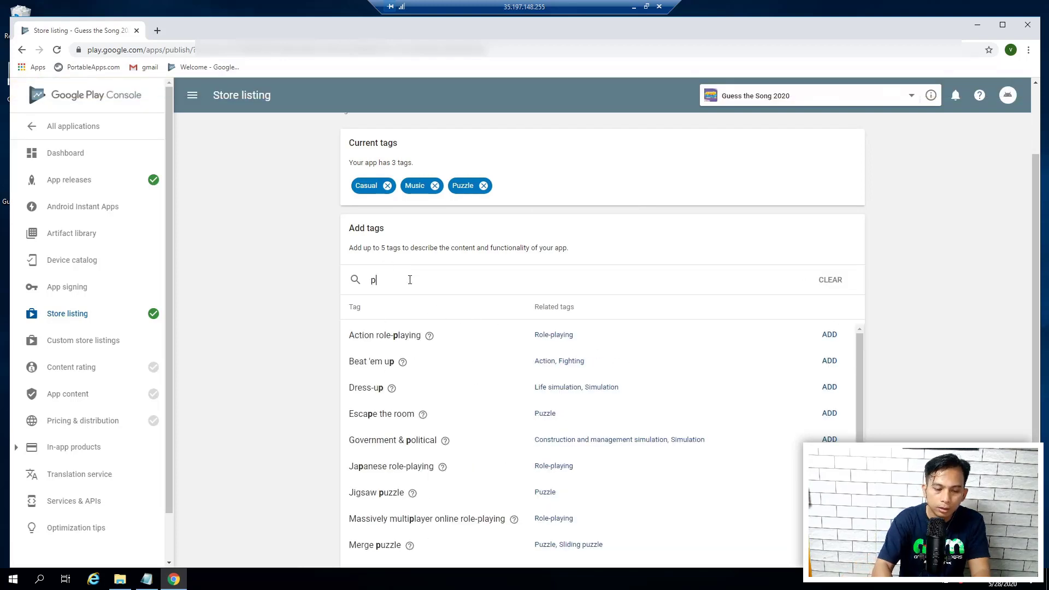
type("uzz")
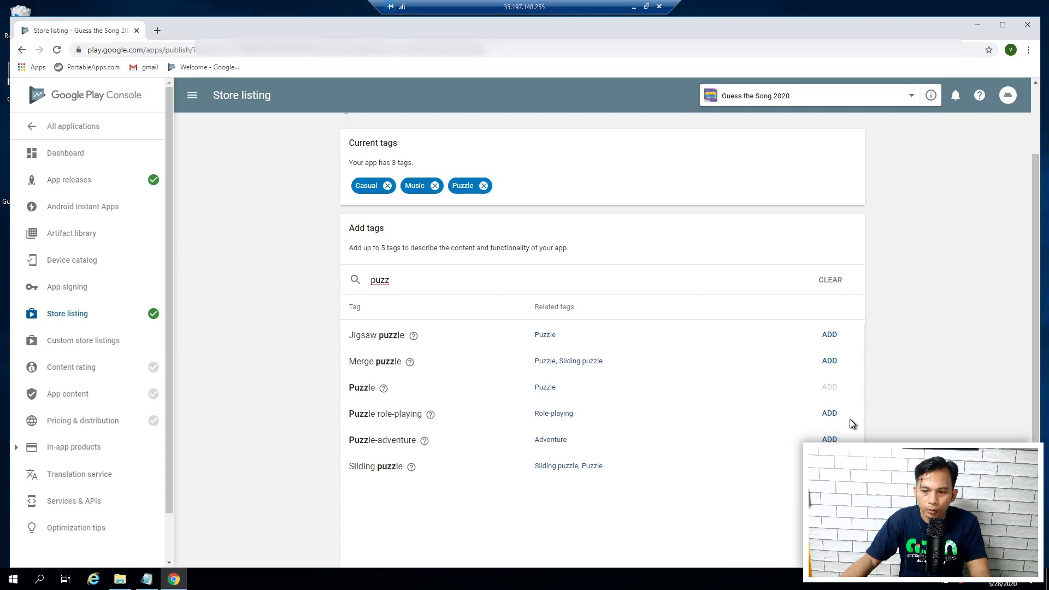
left_click(829, 413)
left_click(661, 334)
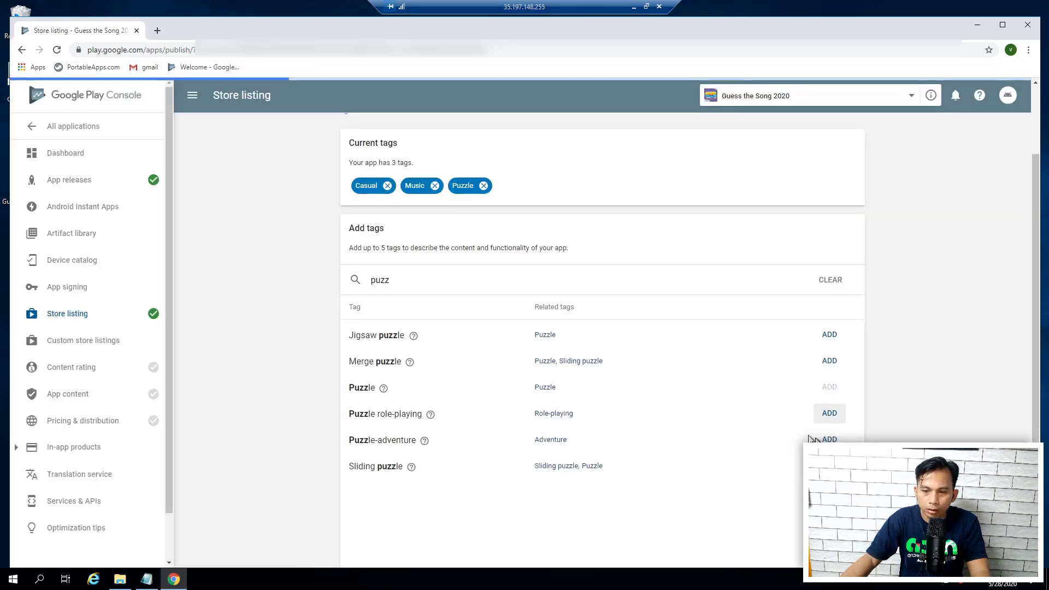
left_click(826, 439)
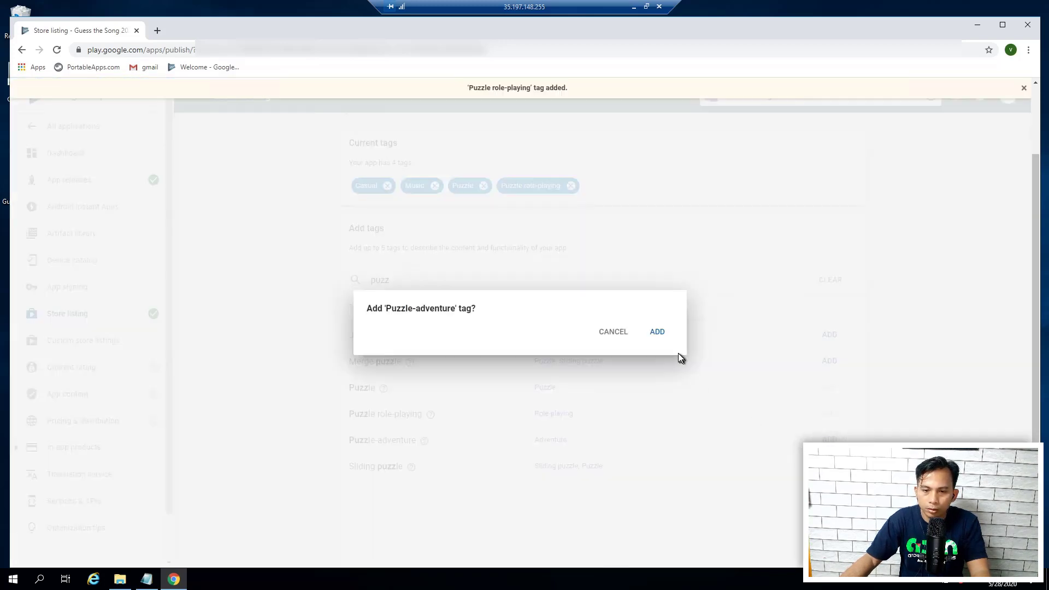
left_click(660, 333)
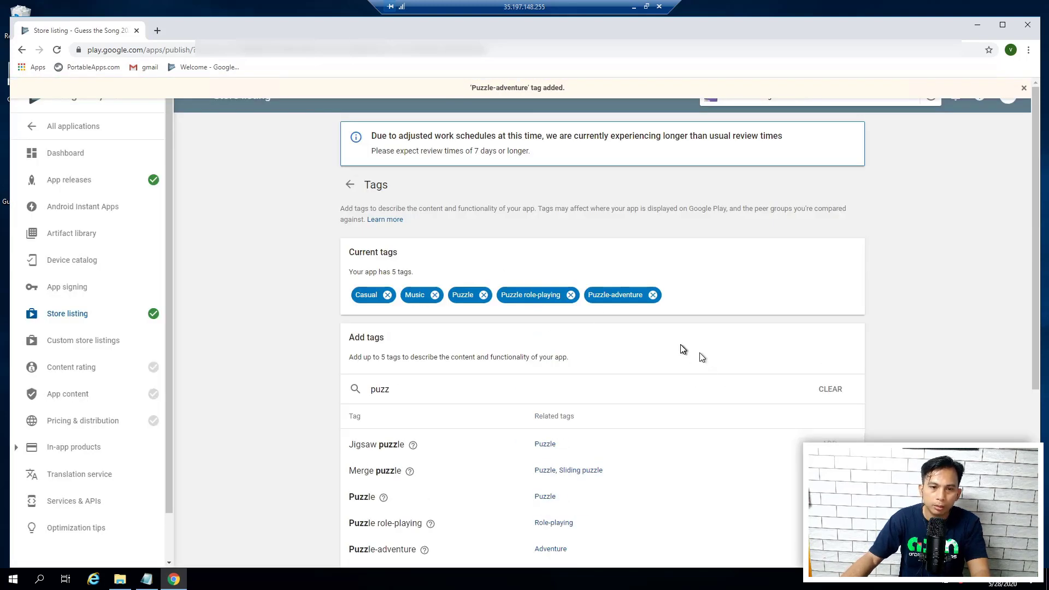
left_click(351, 185)
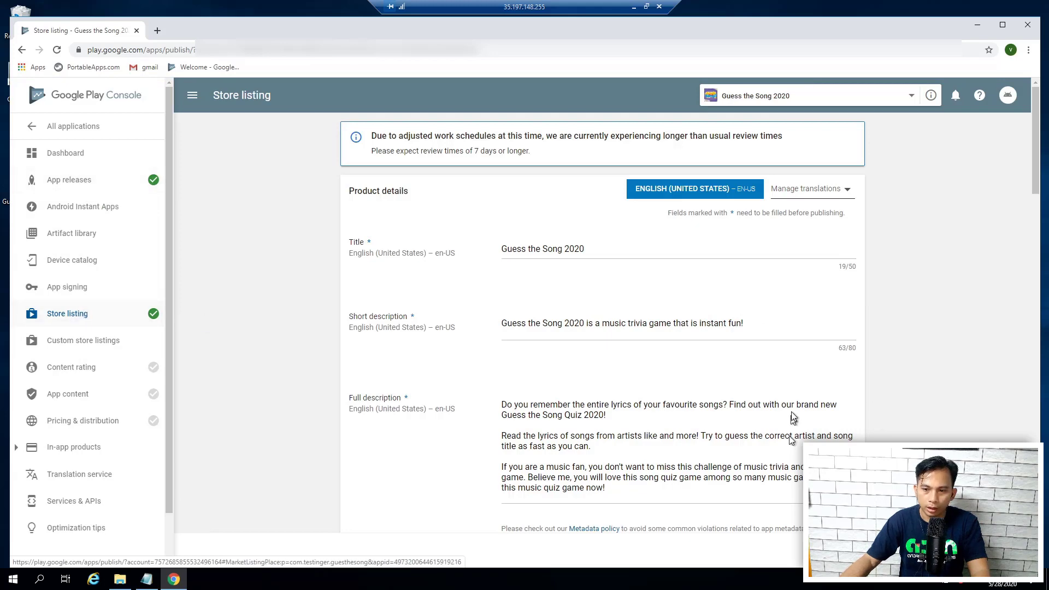
scroll(858, 385, "down", 2)
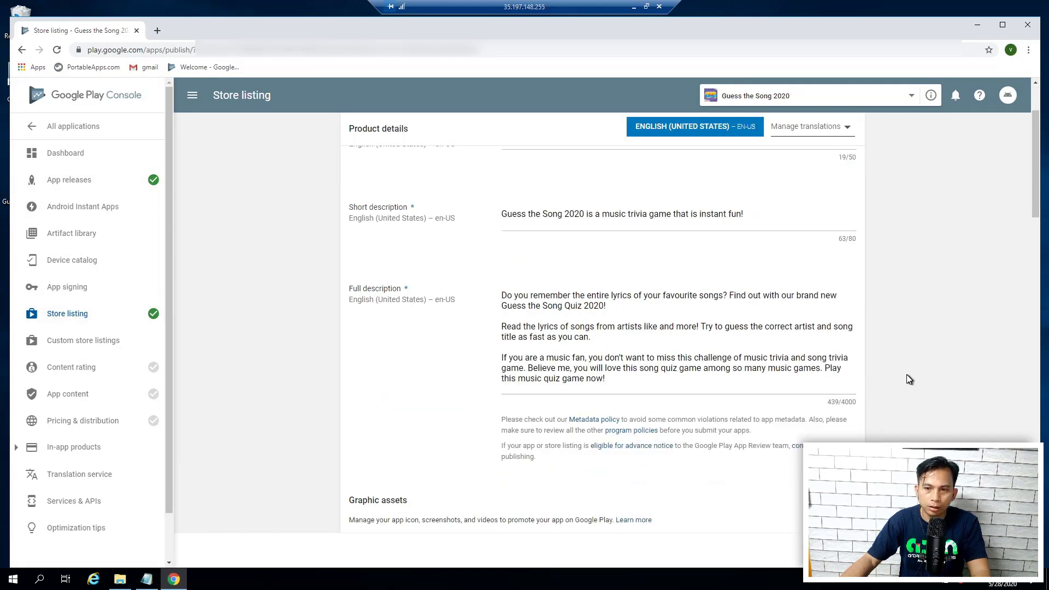
Check which options the store listing's product details offer for managing translations
scroll(907, 375, "up", 3)
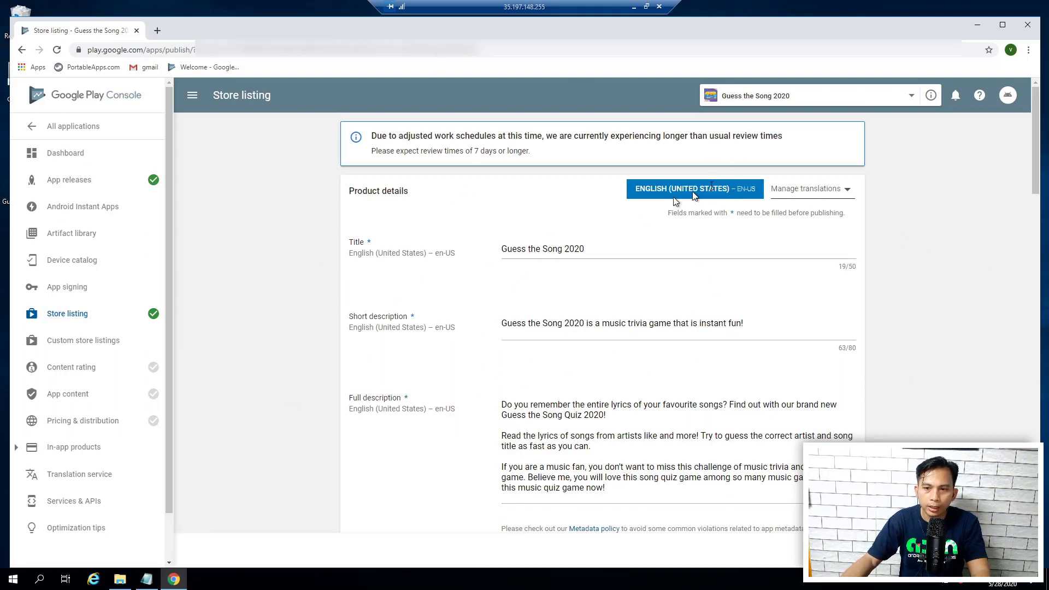
left_click(845, 194)
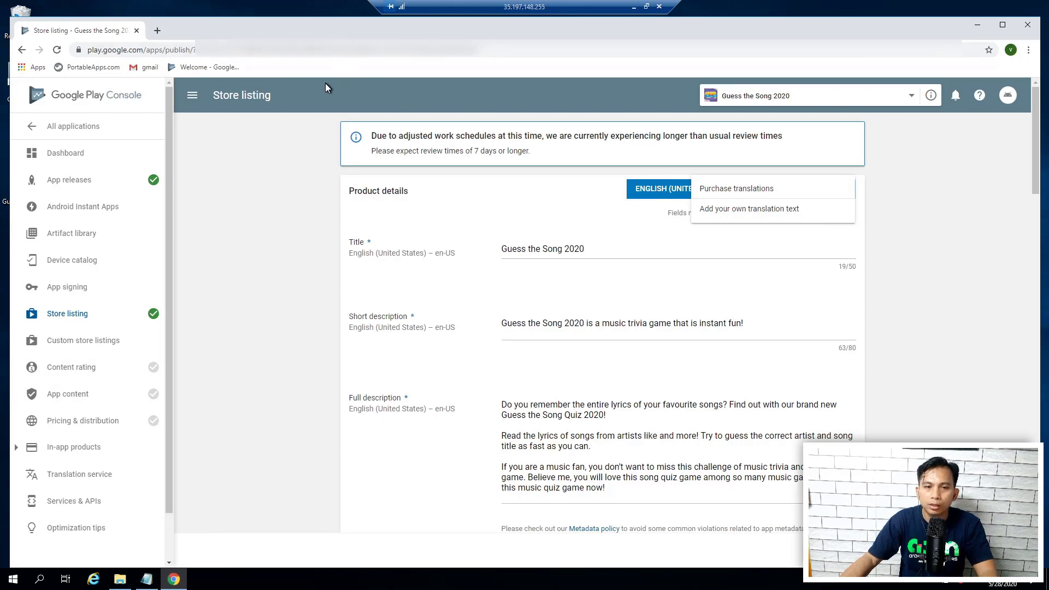
left_click(358, 97)
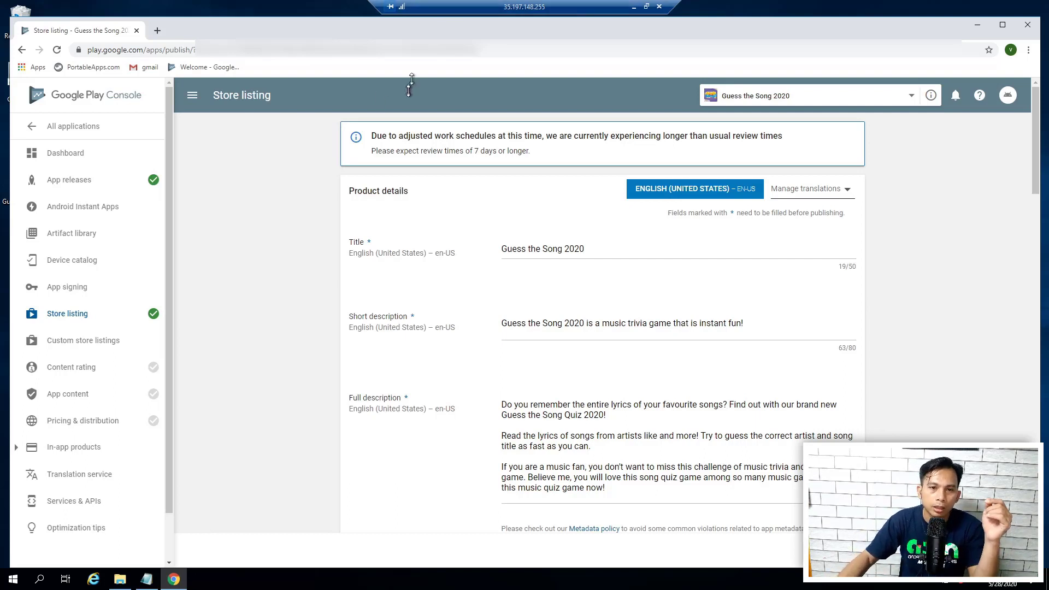
Open bayusp.com/apk in a new browser tab and go to its PlayStore Translator
left_click(158, 30)
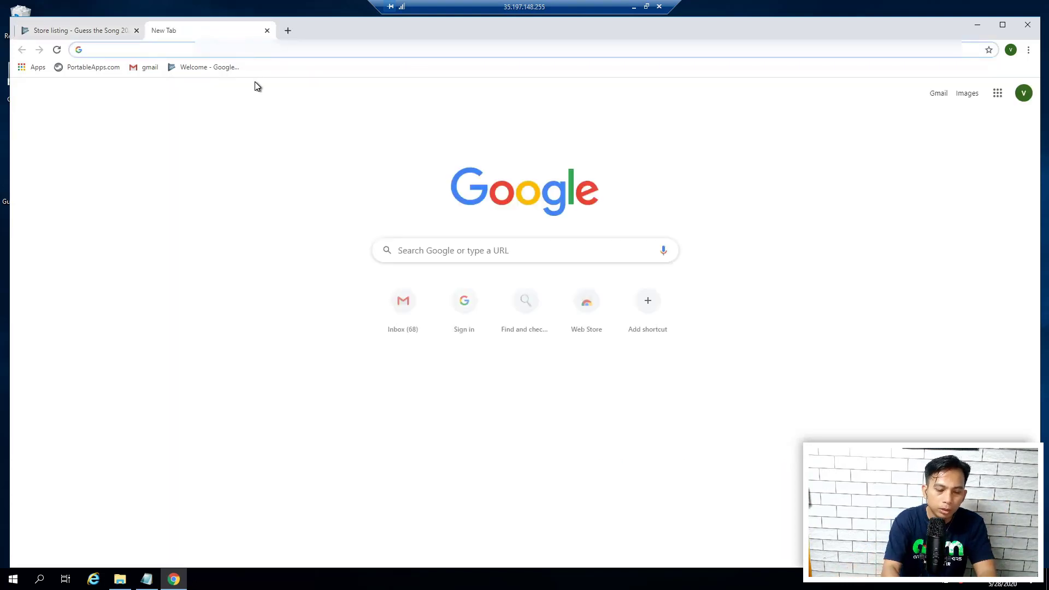
type("bayusp.c")
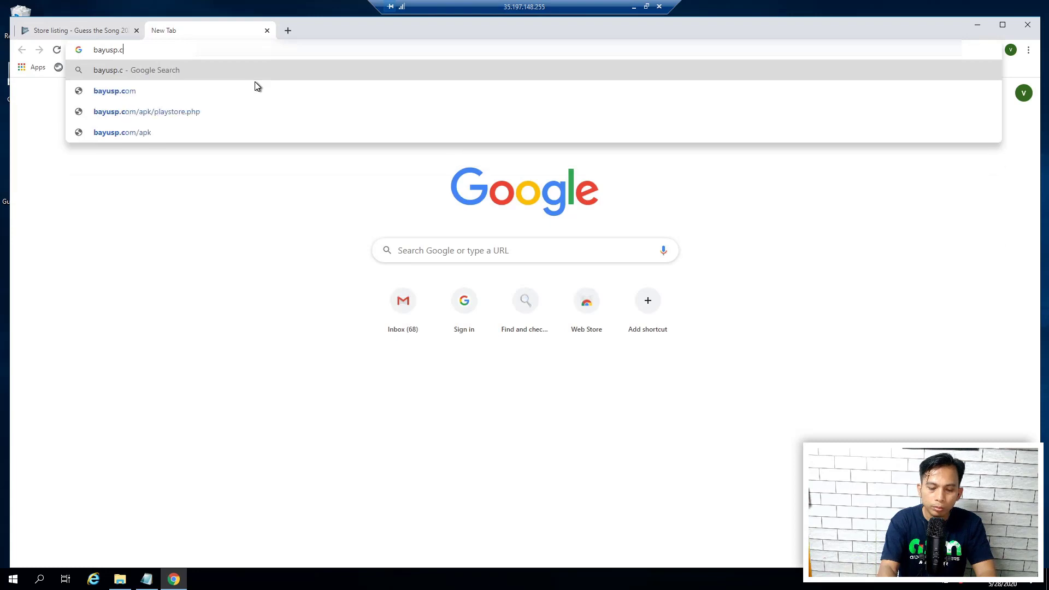
type("om")
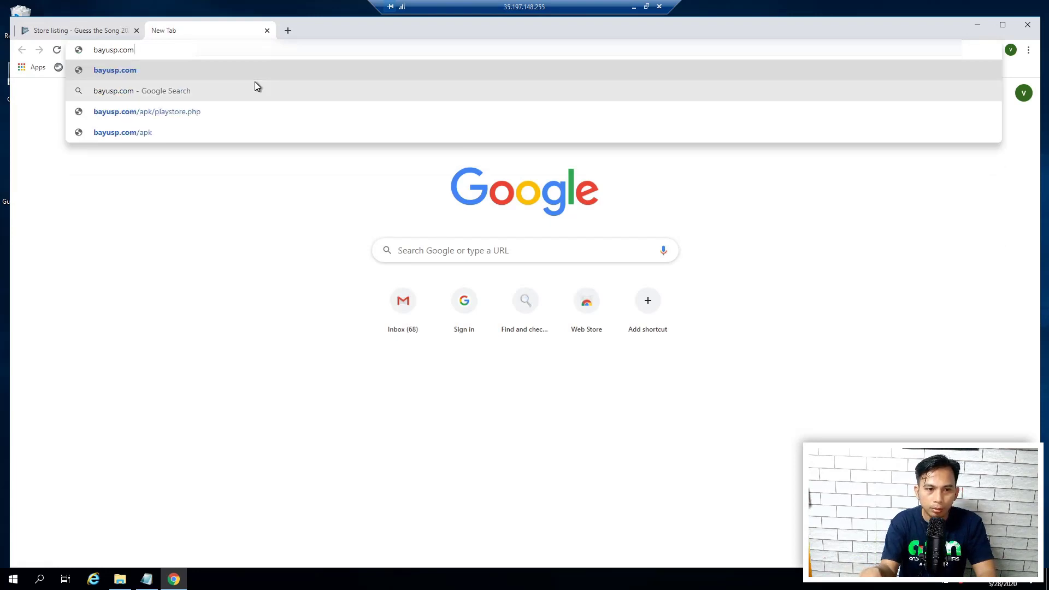
type("/a")
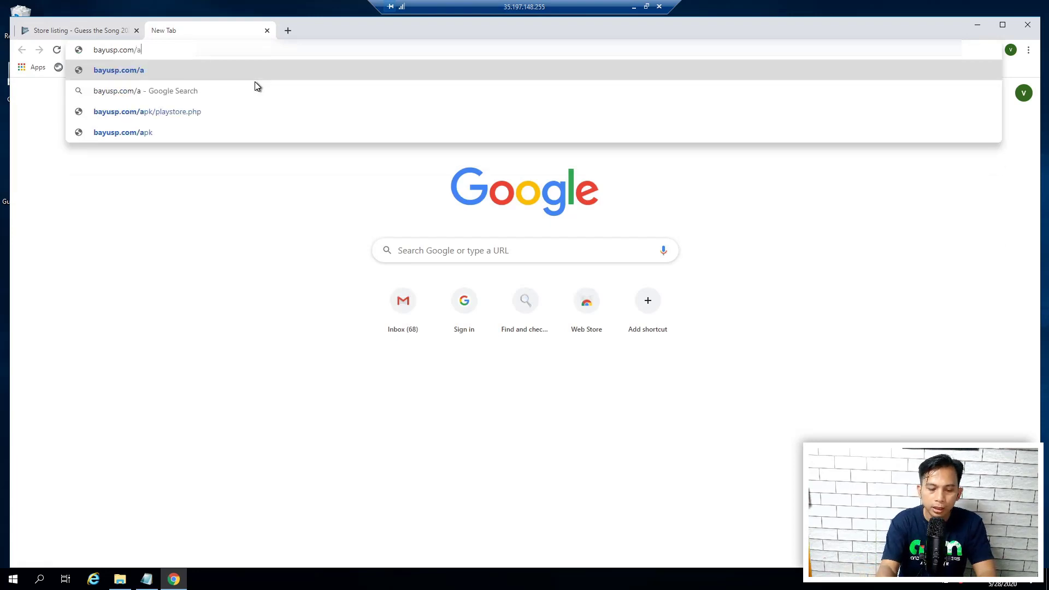
type("pk")
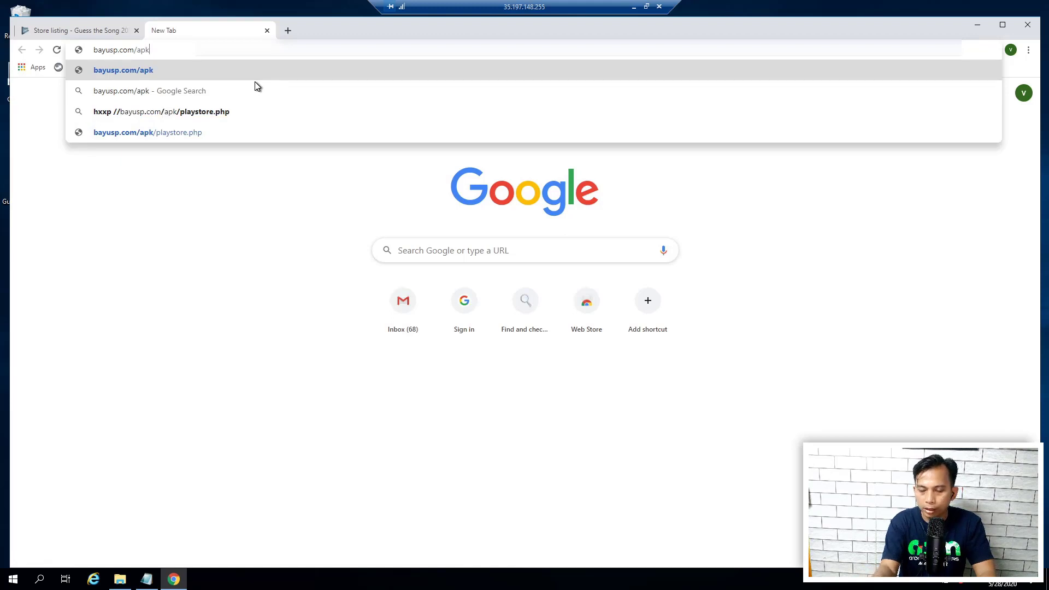
key("Return")
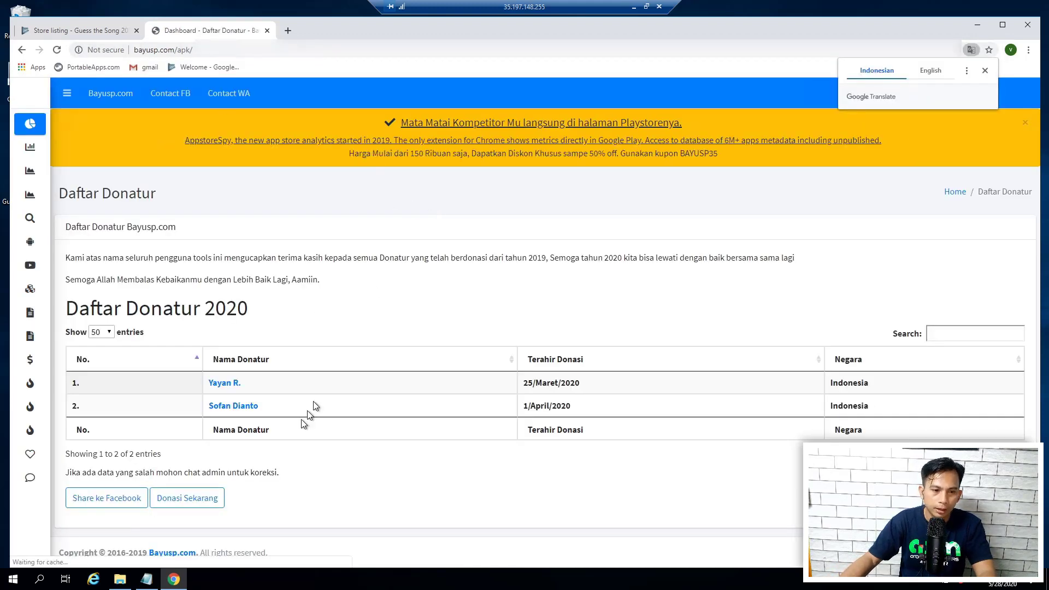
mouse_move(27, 331)
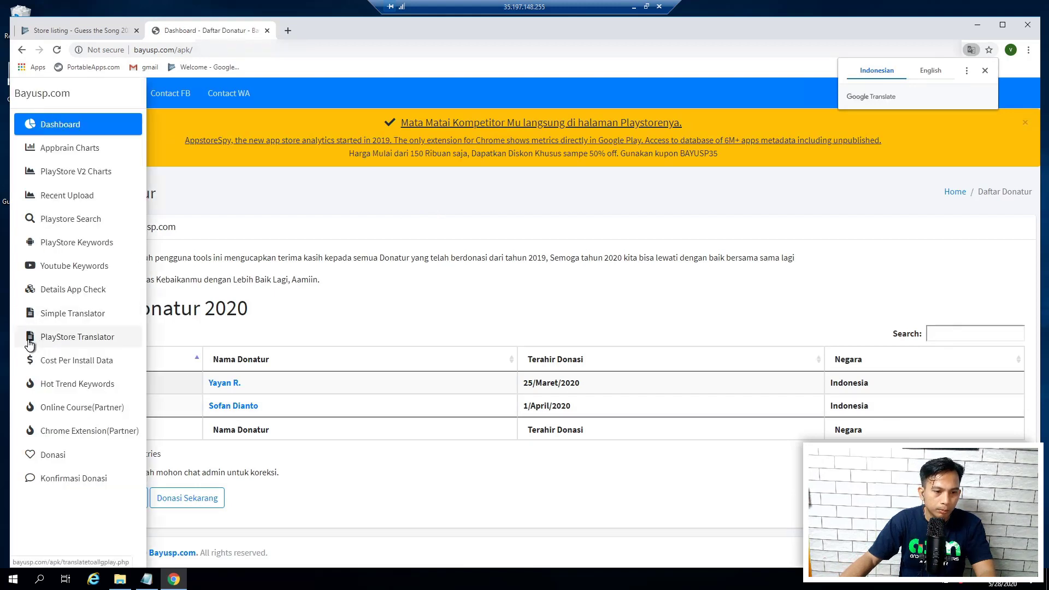
left_click(29, 340)
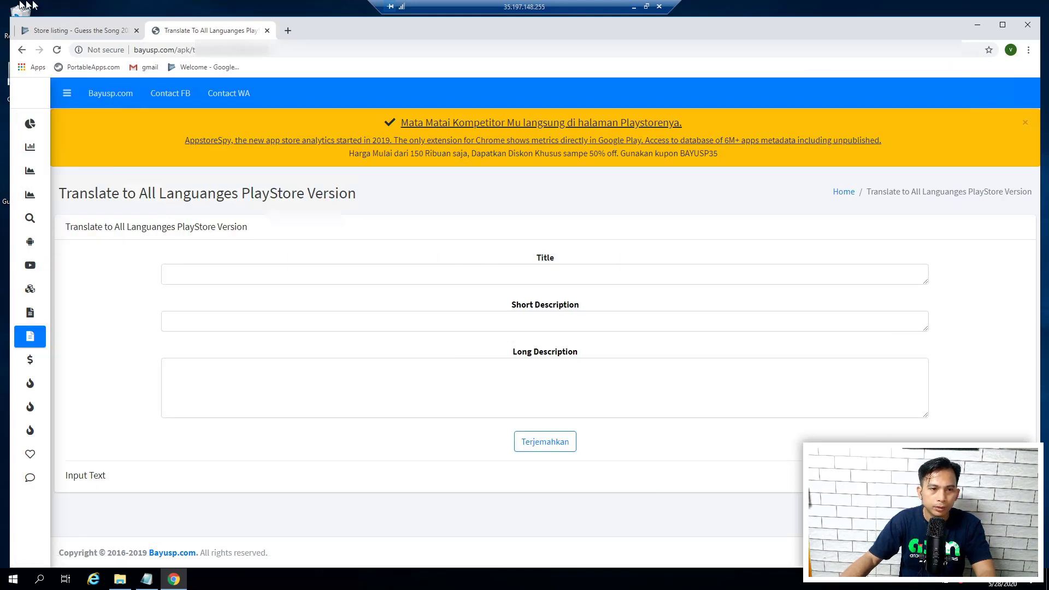
Copy the title Guess the Song 2020 from the Notepad notes into the translator's Title field
left_click(146, 579)
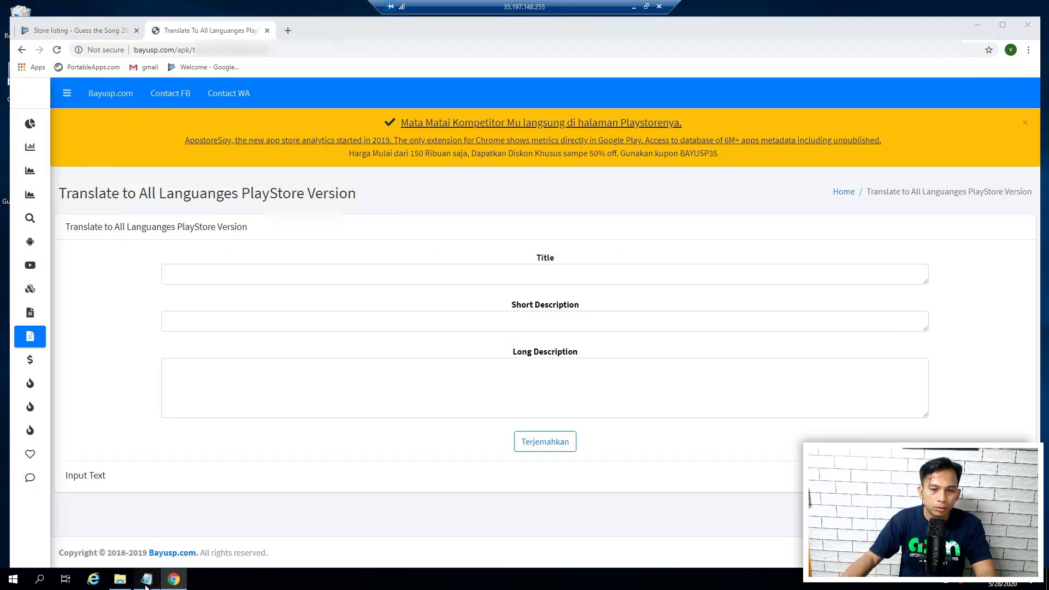
left_click_drag(376, 246, 293, 247)
key("ctrl+c")
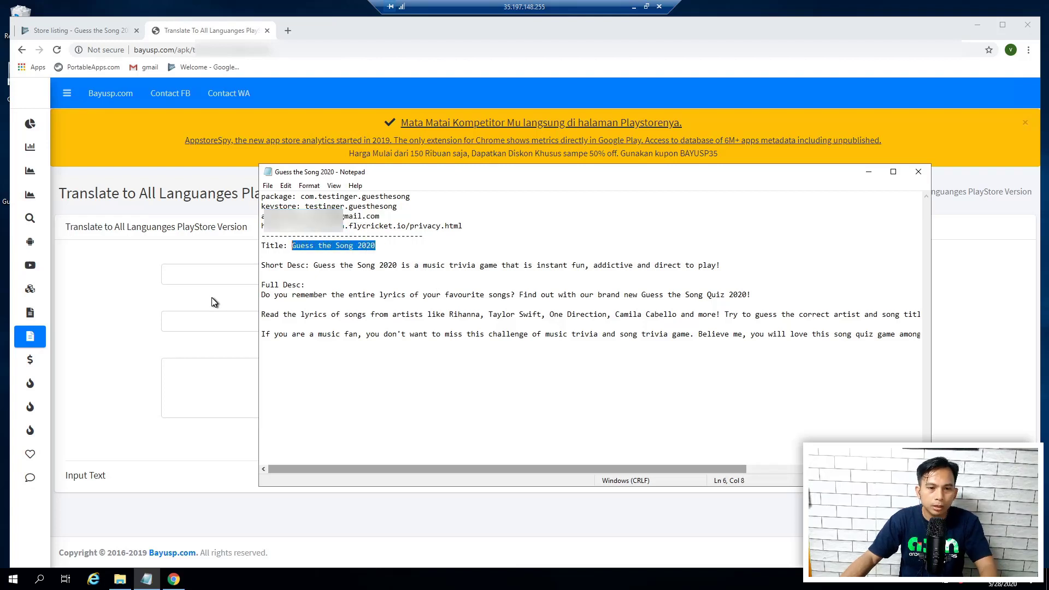
left_click(215, 276)
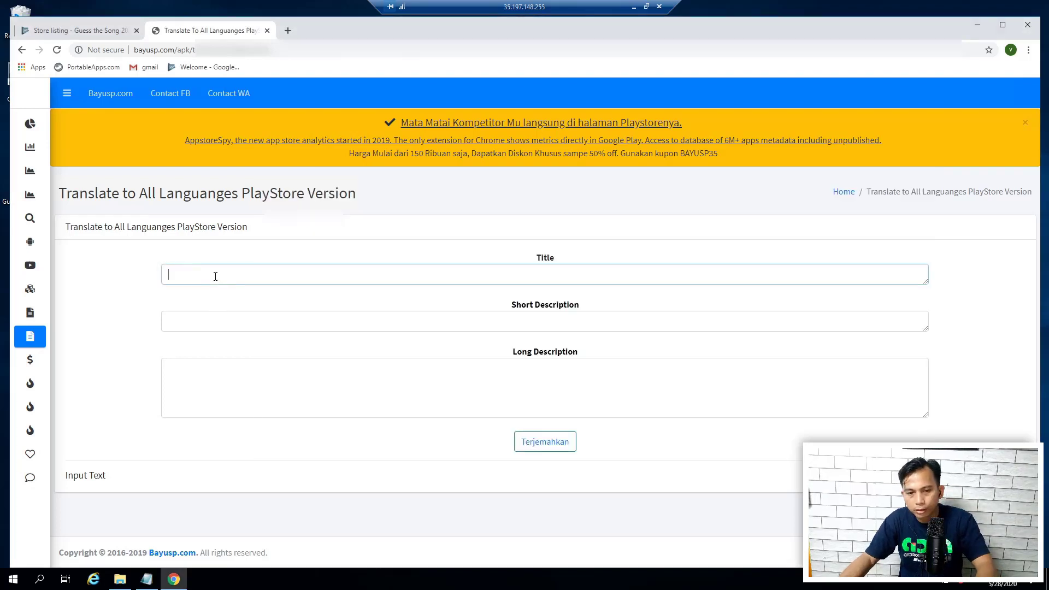
key("ctrl+v")
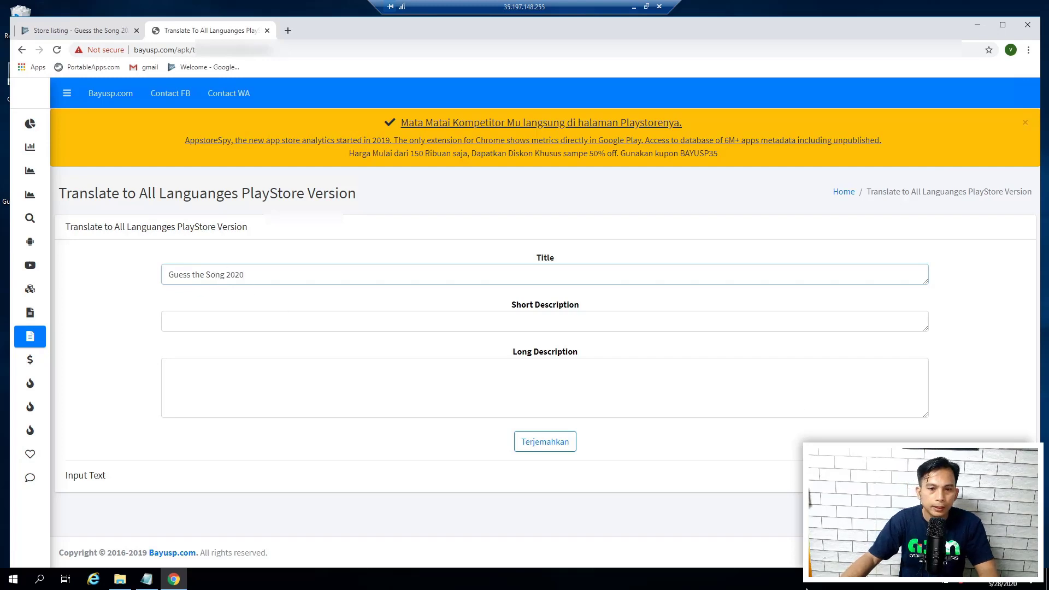
Copy the short description from the Play Console store listing into the translator's Short Description field
left_click(99, 30)
left_click_drag(744, 323, 501, 325)
key("ctrl+c")
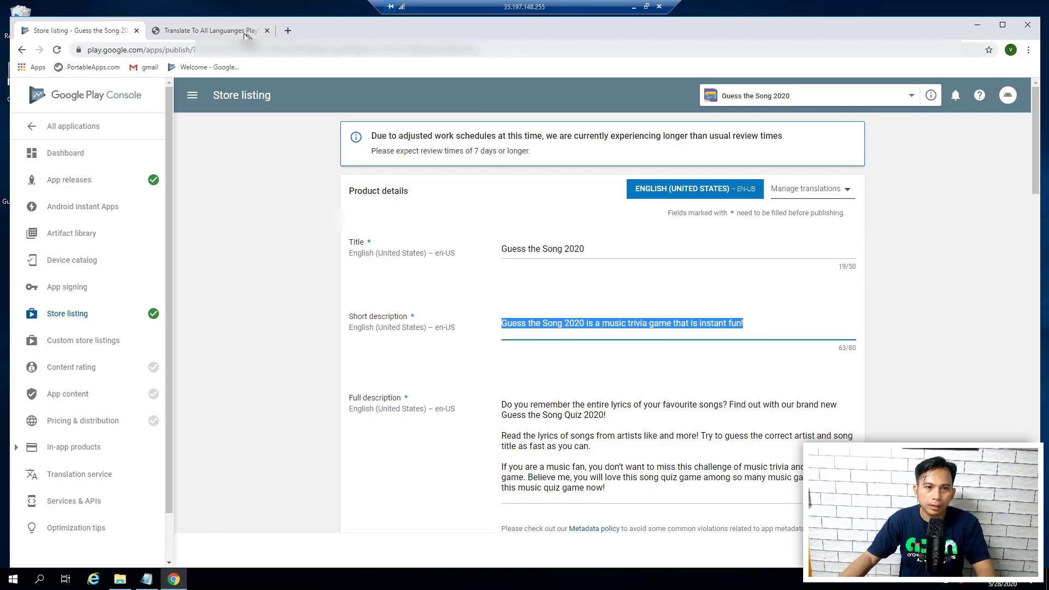
left_click(213, 31)
left_click(259, 315)
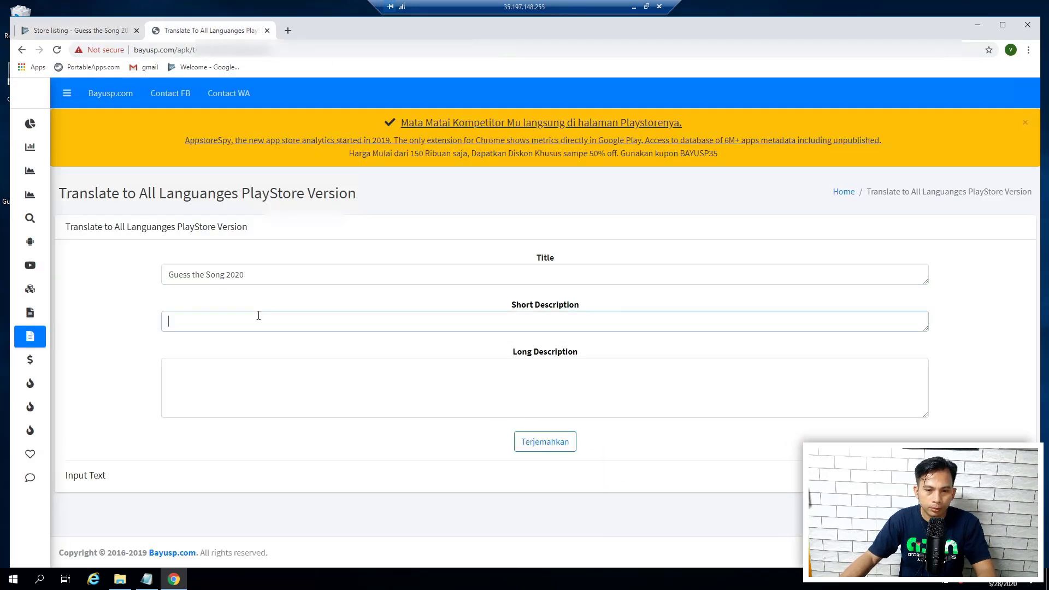
key("ctrl+v")
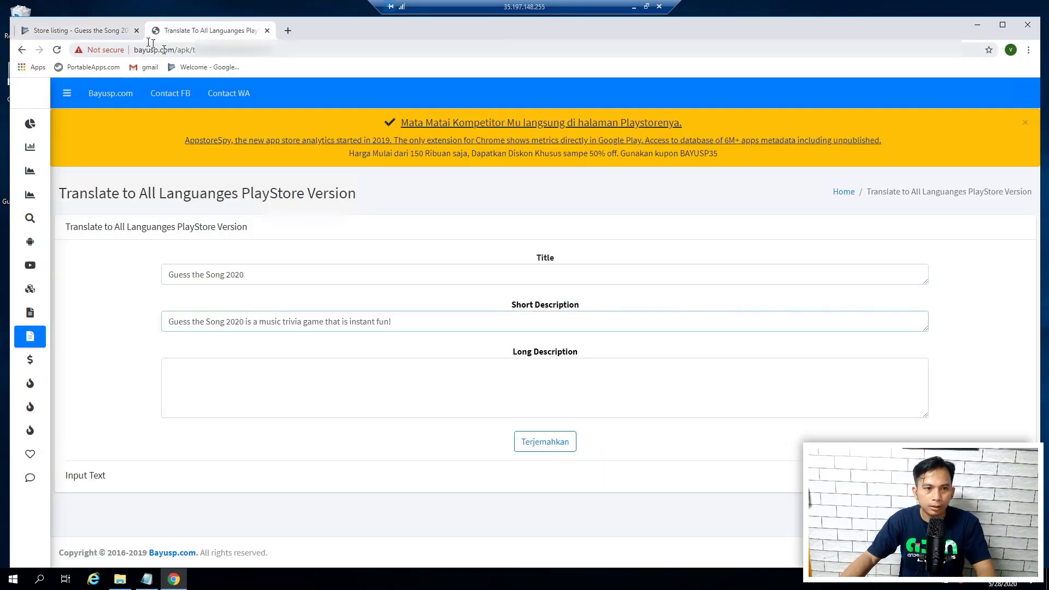
Copy the store listing's full description into the translator's Long Description field and run the translation into all languages
left_click(83, 29)
left_click(513, 405)
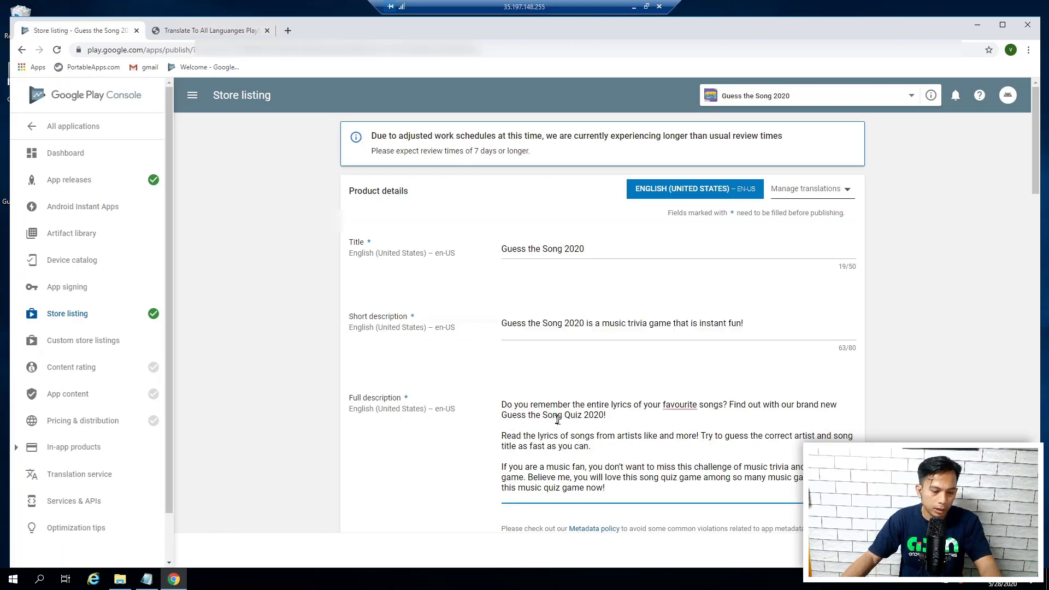
key("ctrl+a")
key("ctrl+c")
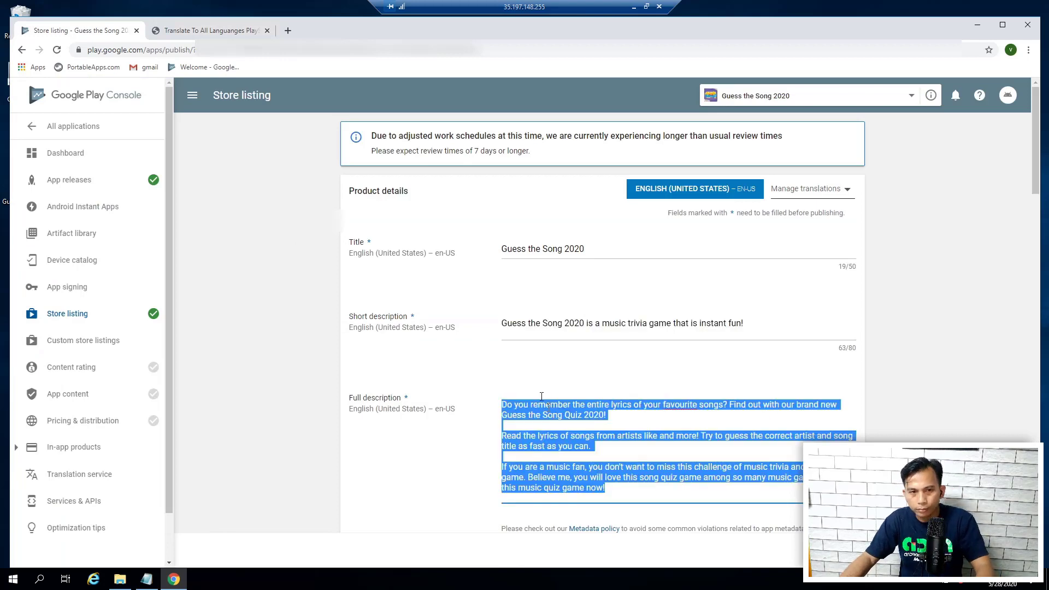
left_click(184, 25)
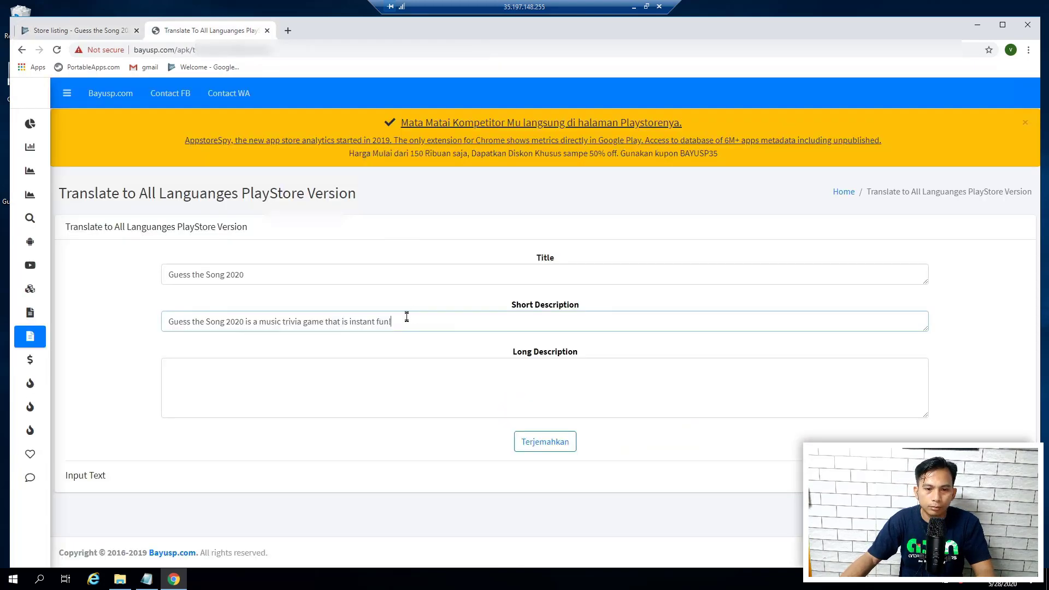
left_click(404, 395)
key("ctrl+v")
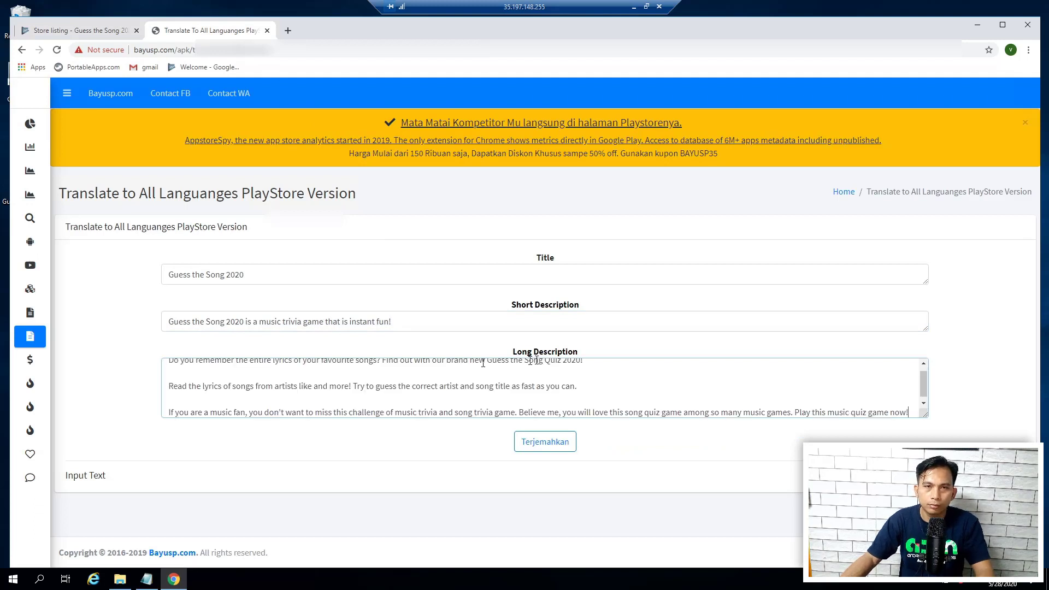
left_click(546, 446)
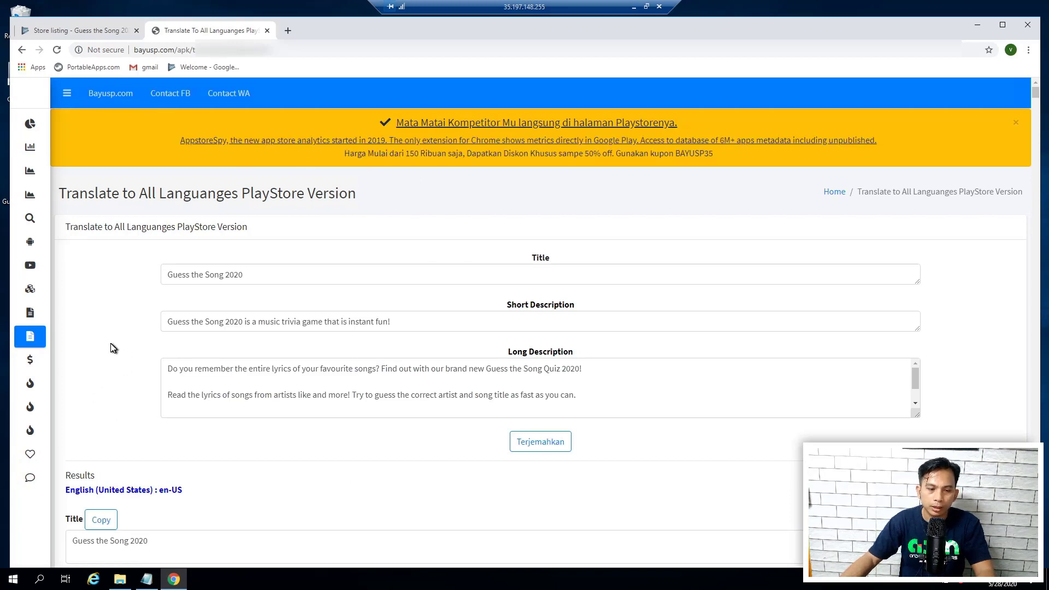
Look through the translated titles and descriptions from English (United States) down to the Arabic section
scroll(117, 316, "down", 2)
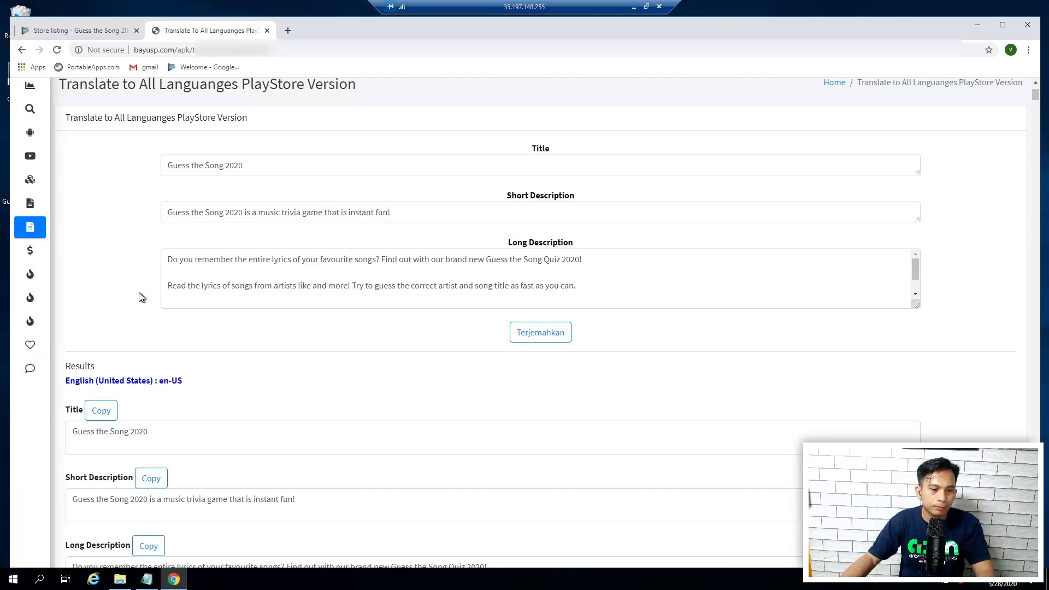
scroll(153, 298, "down", 3)
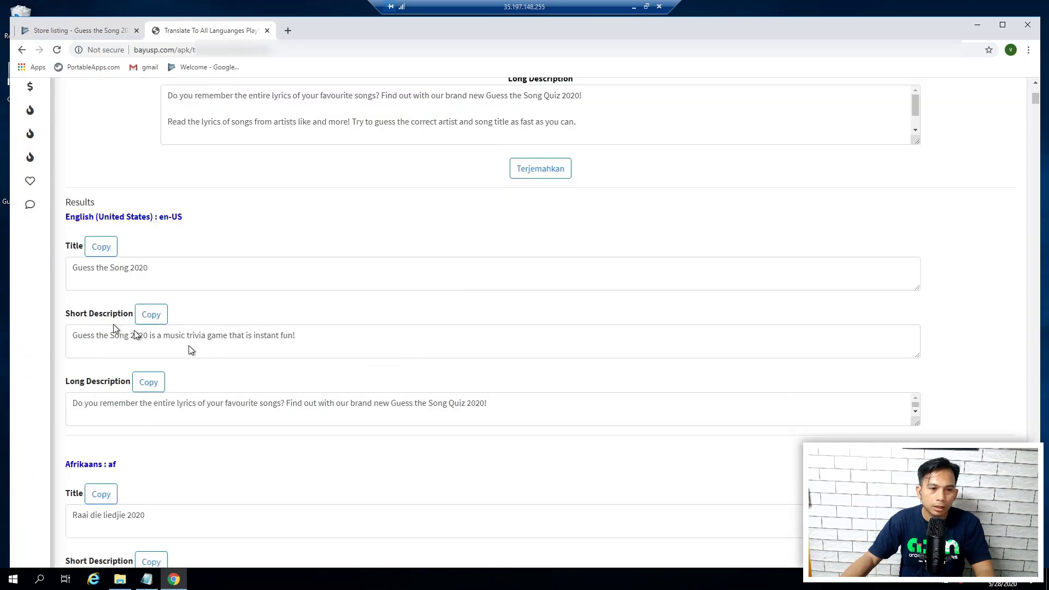
left_click(78, 30)
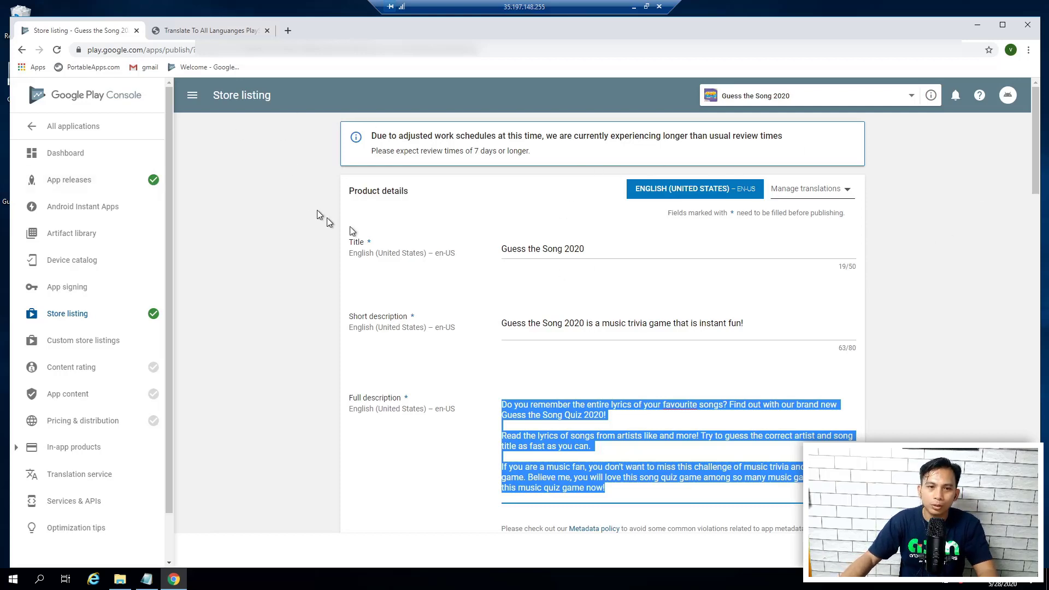
left_click(220, 30)
scroll(345, 244, "down", 9)
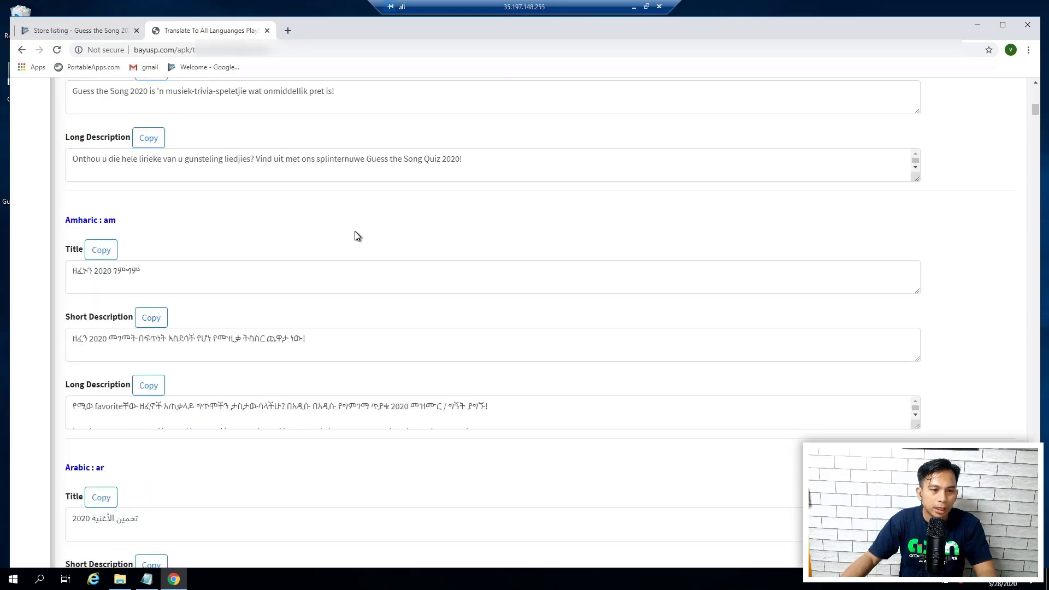
scroll(356, 235, "down", 1)
scroll(355, 231, "down", 4)
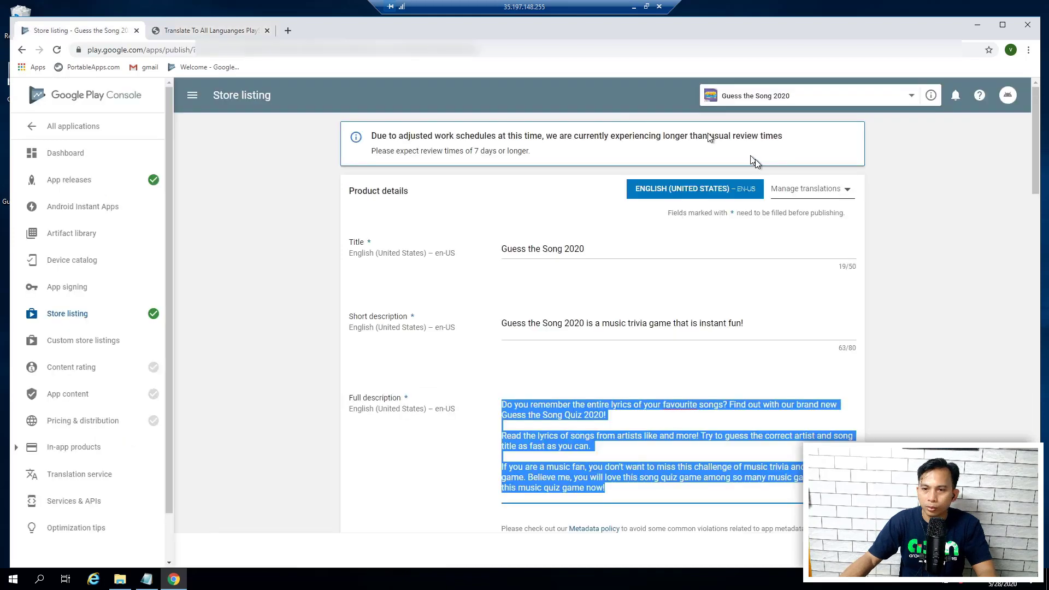
Add your own Arabic – ar translation to the store listing and enter its title as تخمين الأغنية 2020
left_click(72, 32)
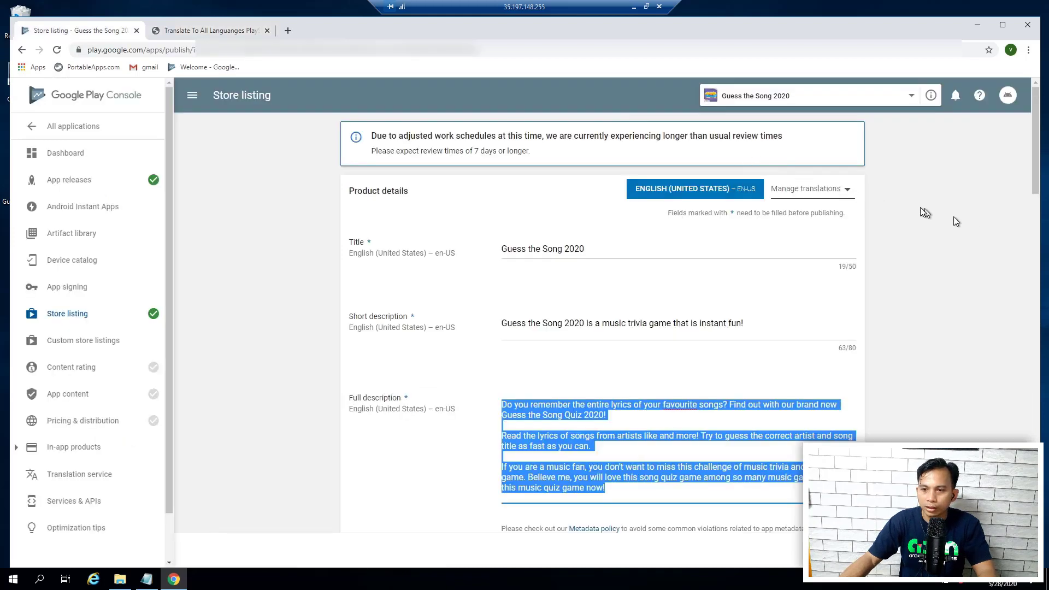
left_click(847, 192)
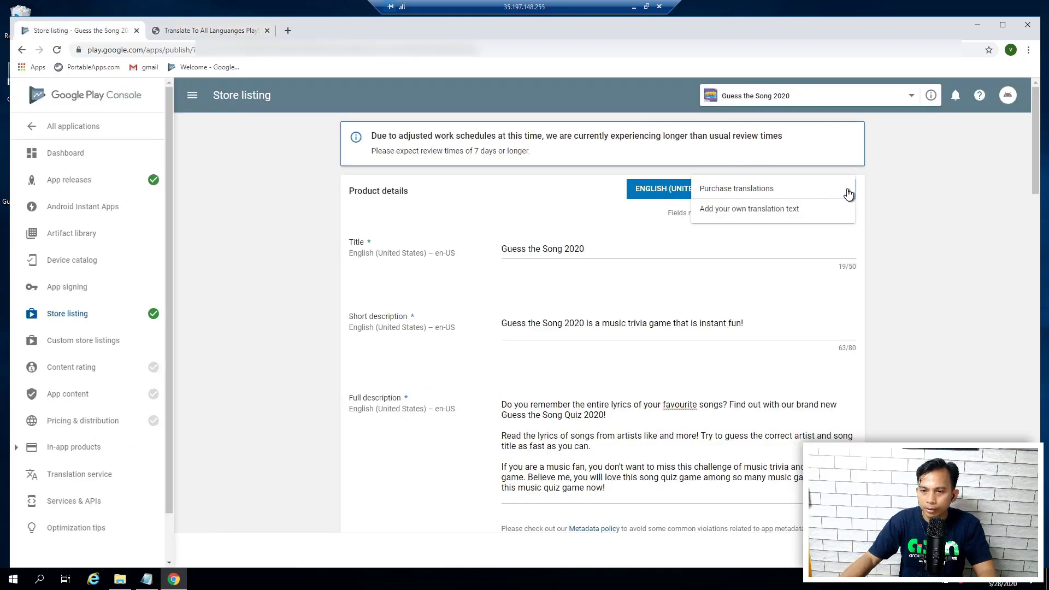
left_click(740, 215)
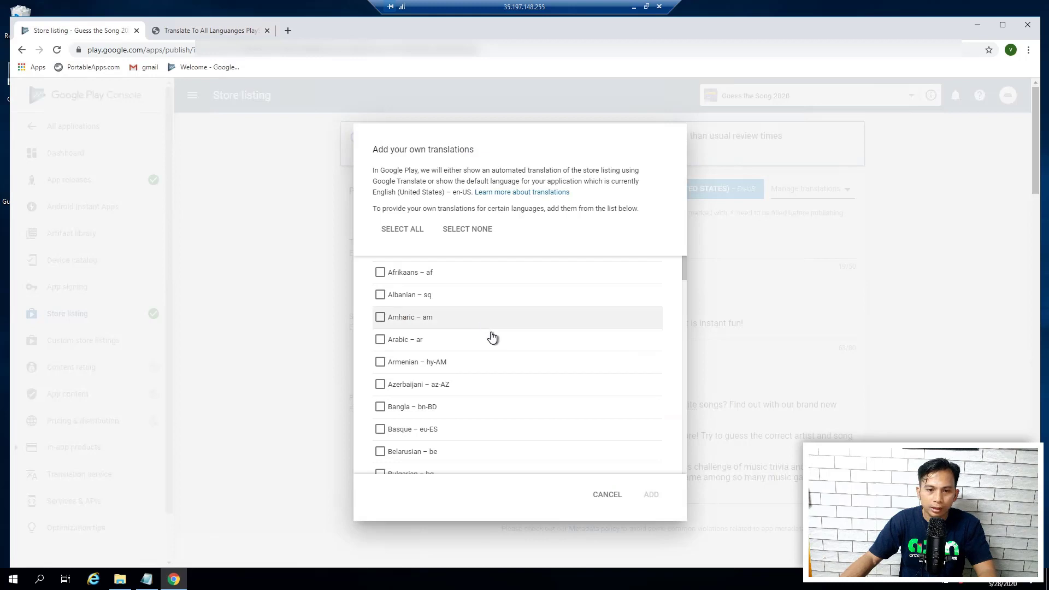
left_click(380, 339)
left_click(656, 497)
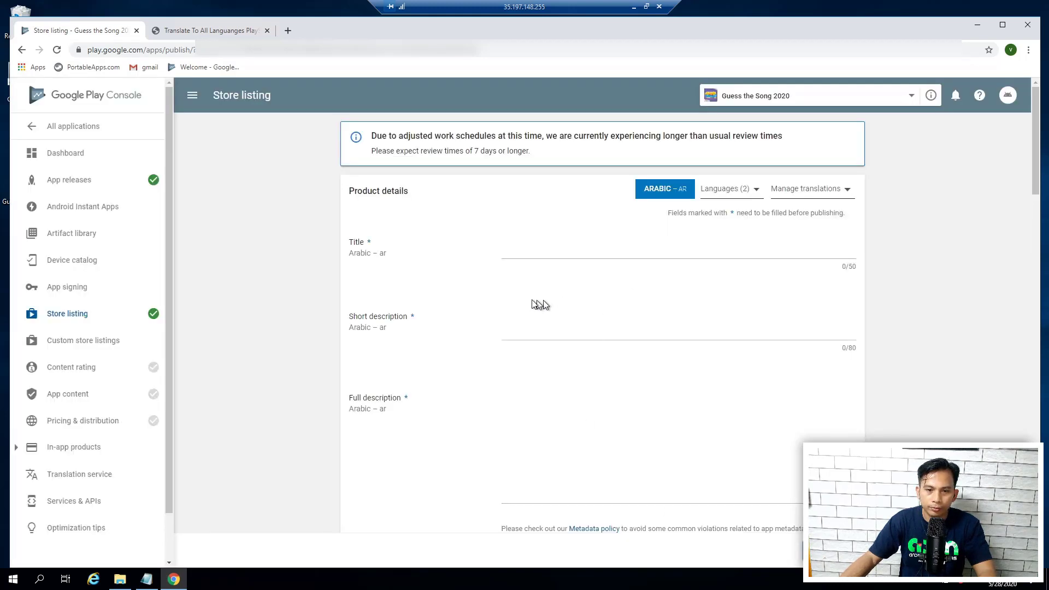
left_click(512, 247)
type("تخمين الأغنية 2020")
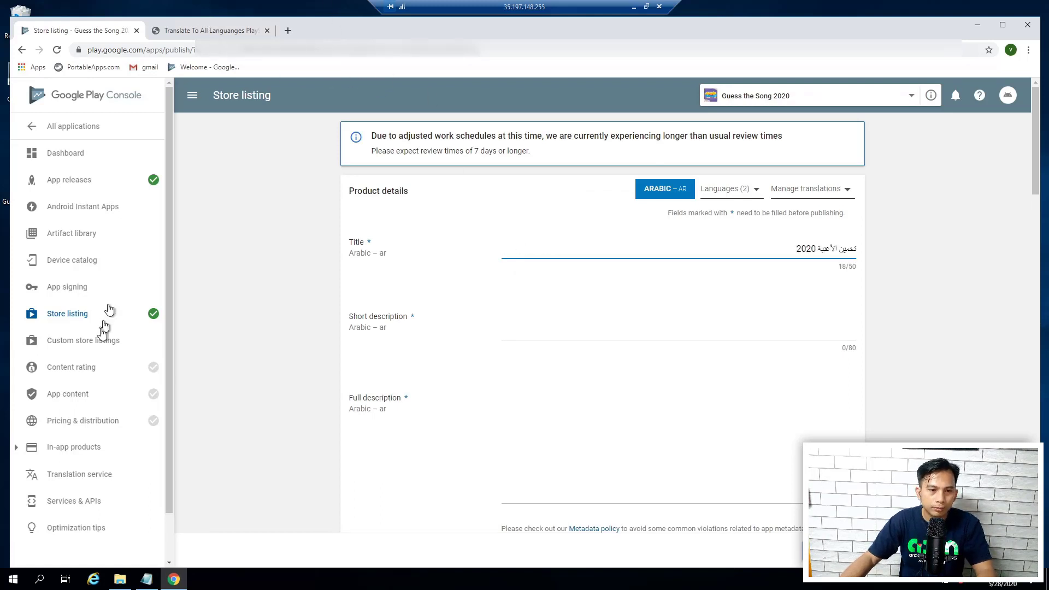
Fill in the Arabic short description of the store listing with the translator page's Arabic short description
left_click(180, 30)
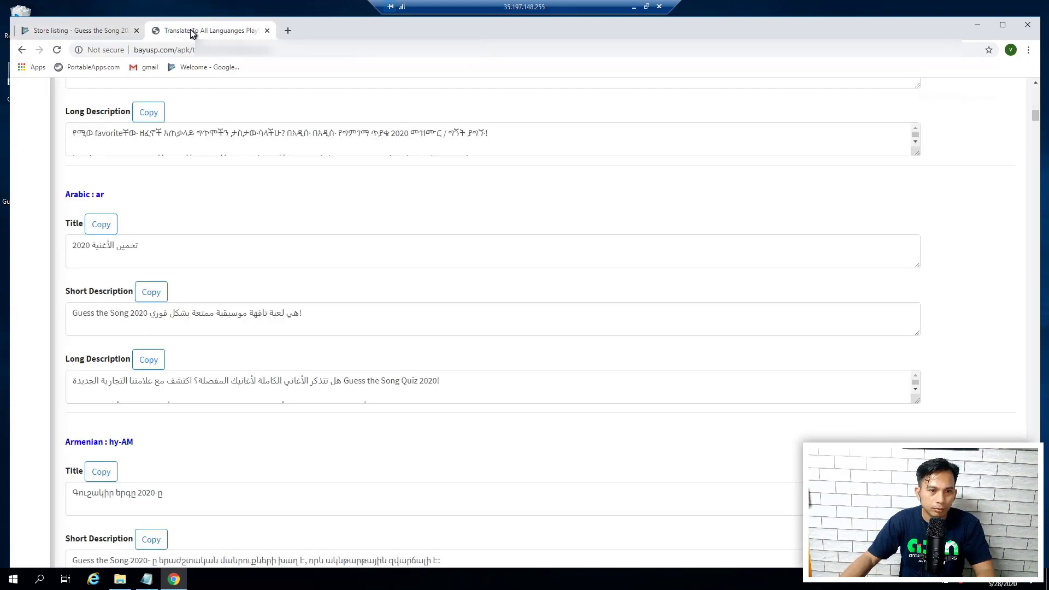
left_click(150, 292)
left_click(81, 33)
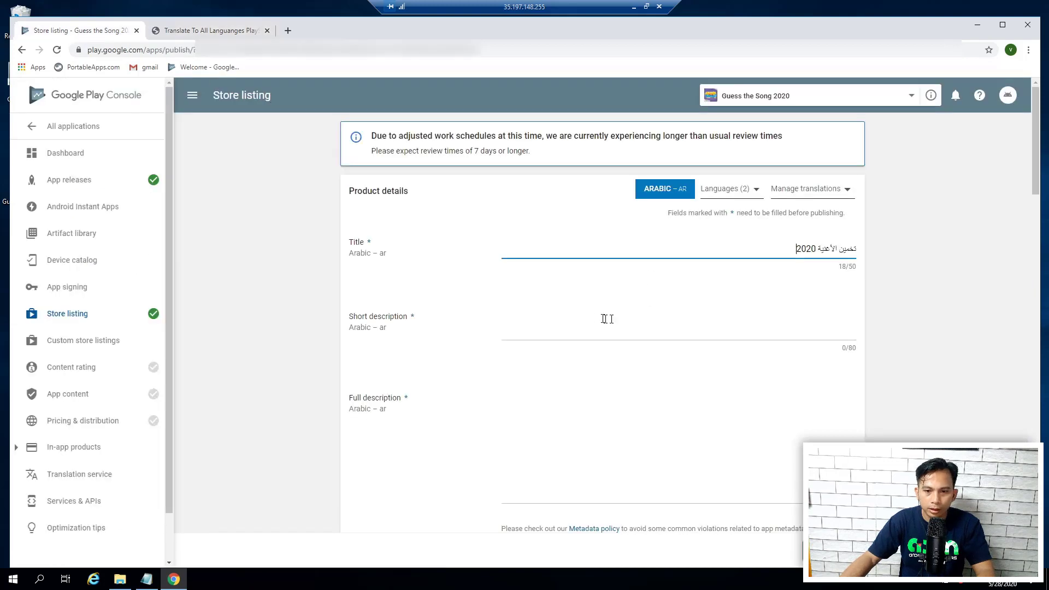
left_click(632, 339)
key("ctrl+v")
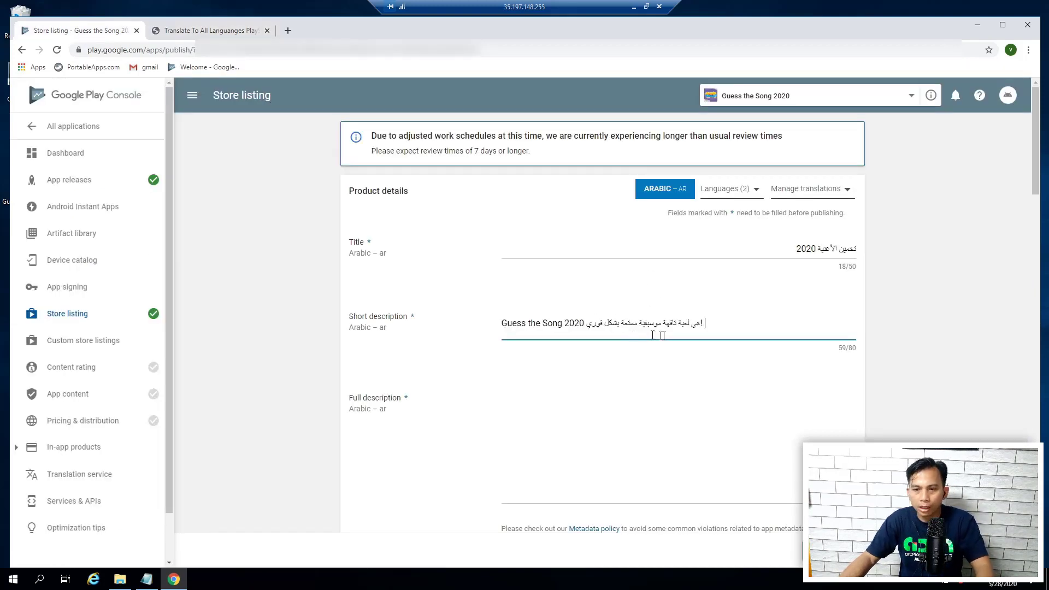
Fill in the Arabic full description with the translator page's Arabic long description and check the listing down to the graphic assets
left_click(230, 31)
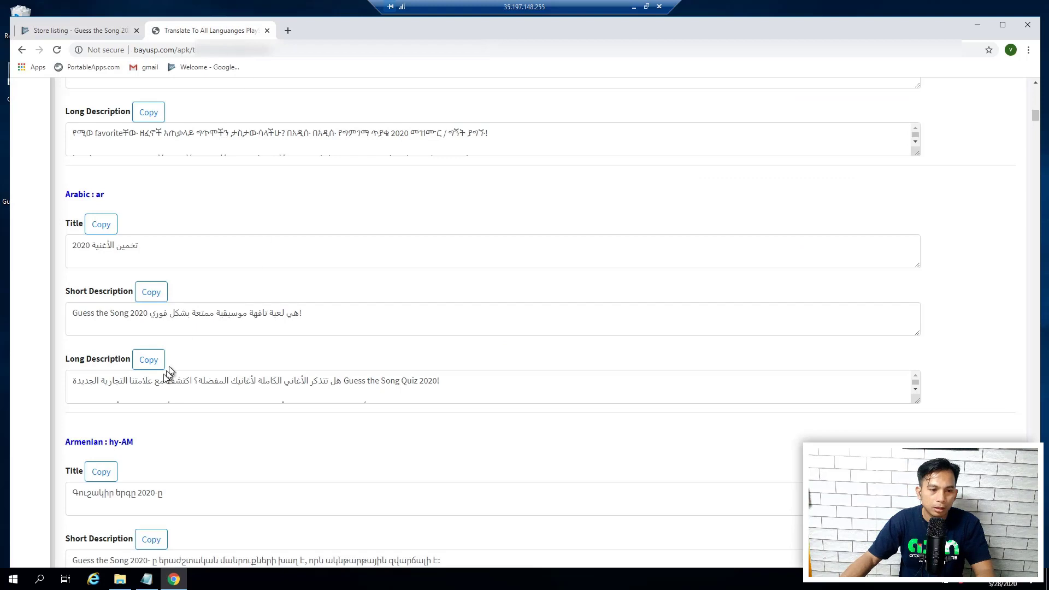
left_click(148, 363)
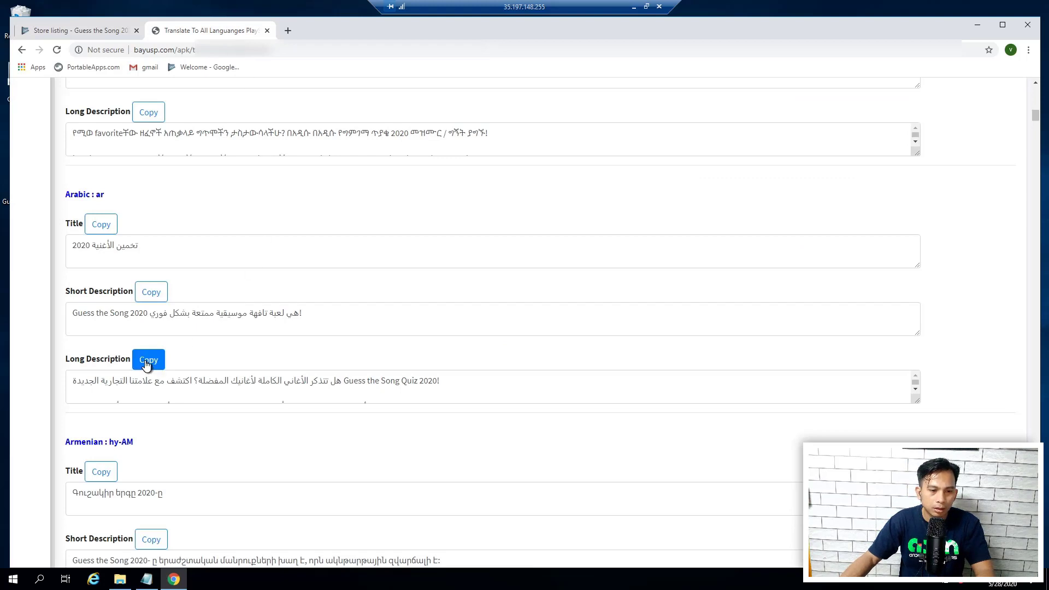
left_click(82, 31)
left_click(653, 435)
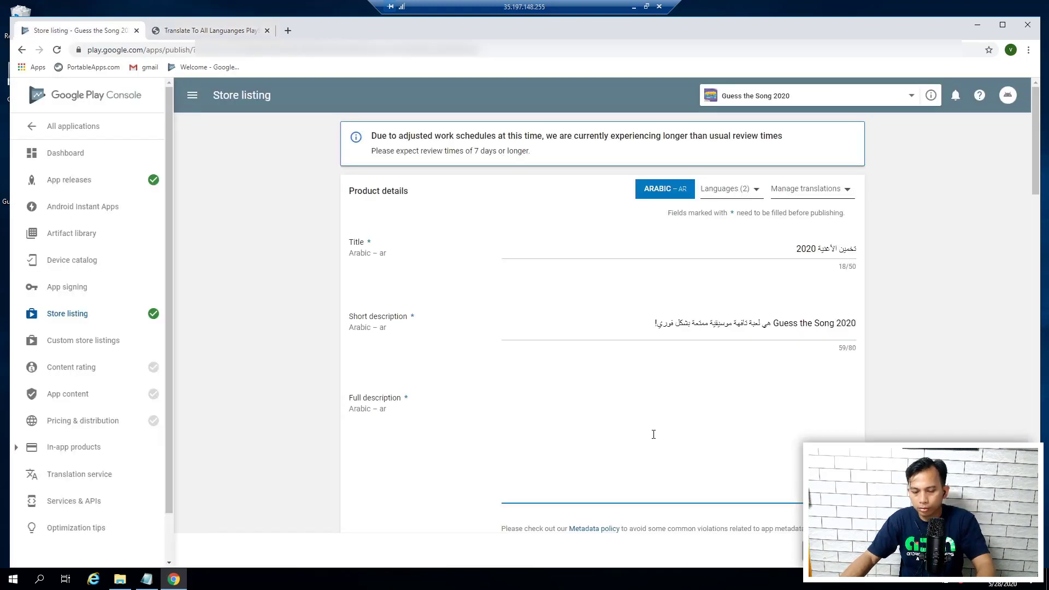
key("ctrl+v")
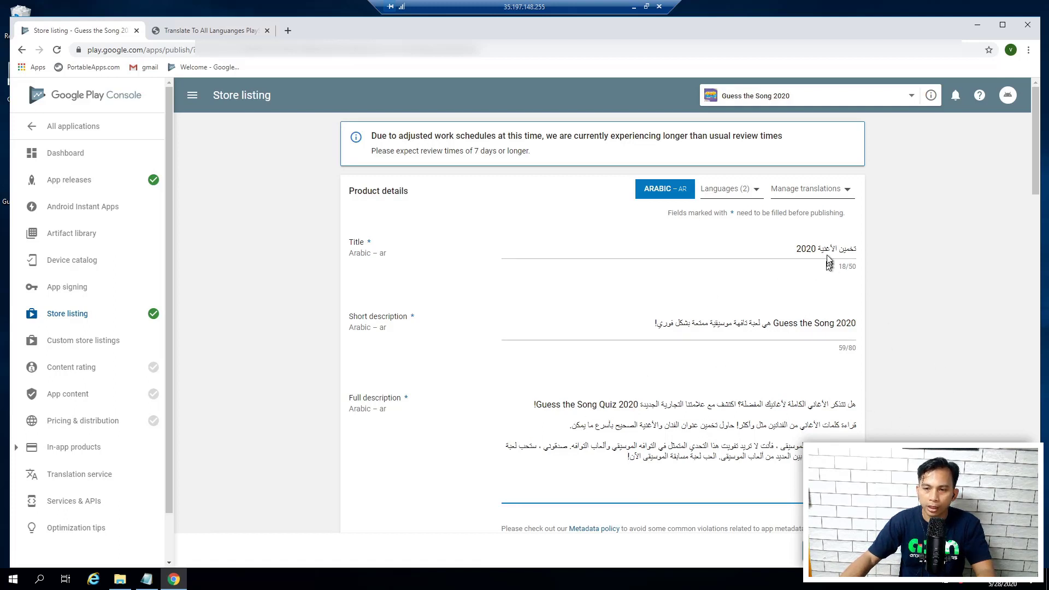
scroll(437, 393, "down", 1)
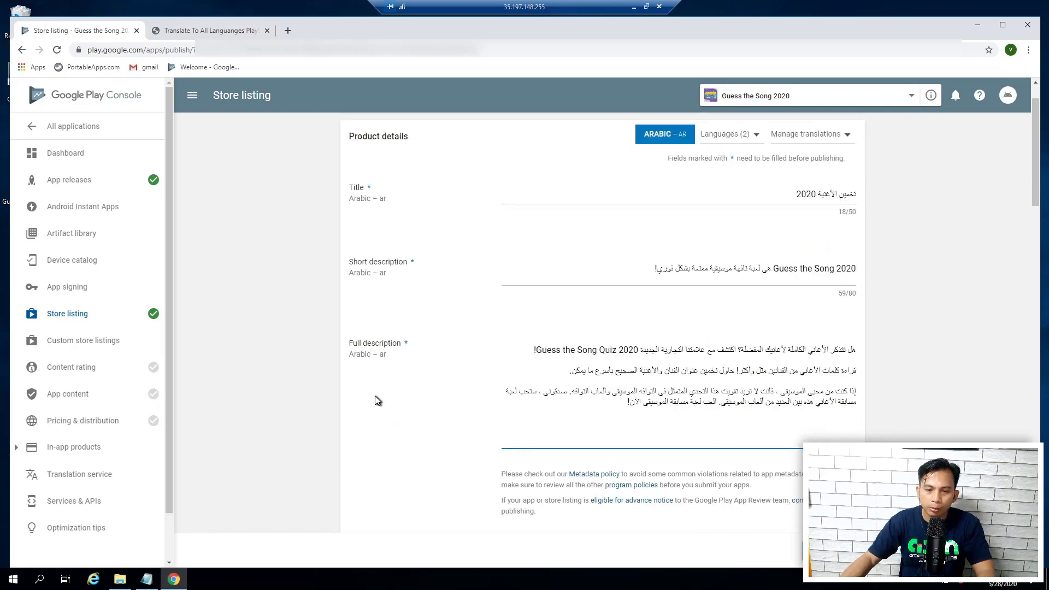
scroll(375, 400, "down", 9)
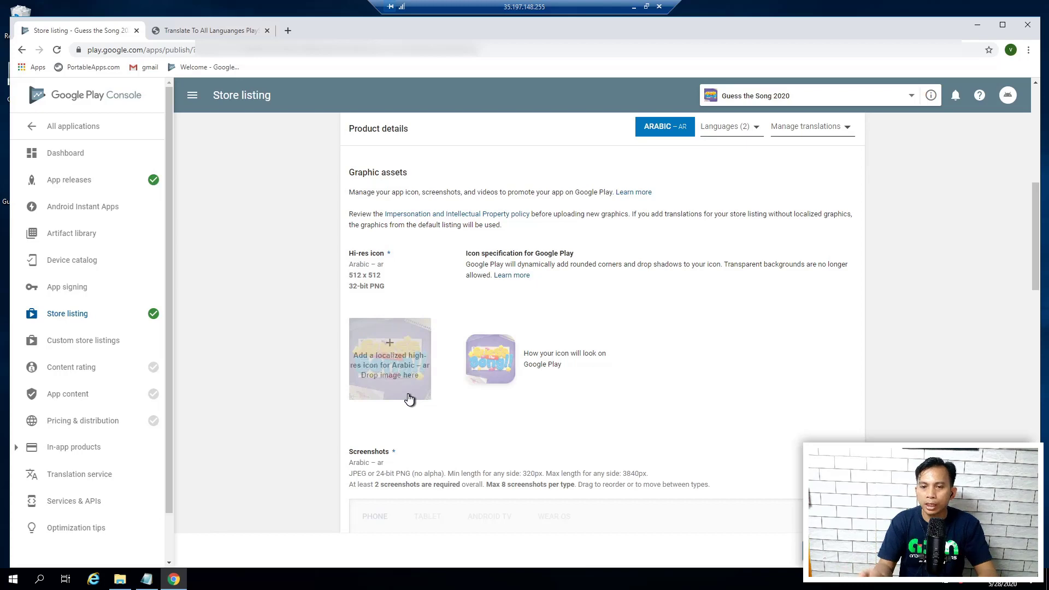
Check the Arabic listing's graphic assets, save the Arabic store listing, and open the list of added languages
scroll(415, 404, "down", 2)
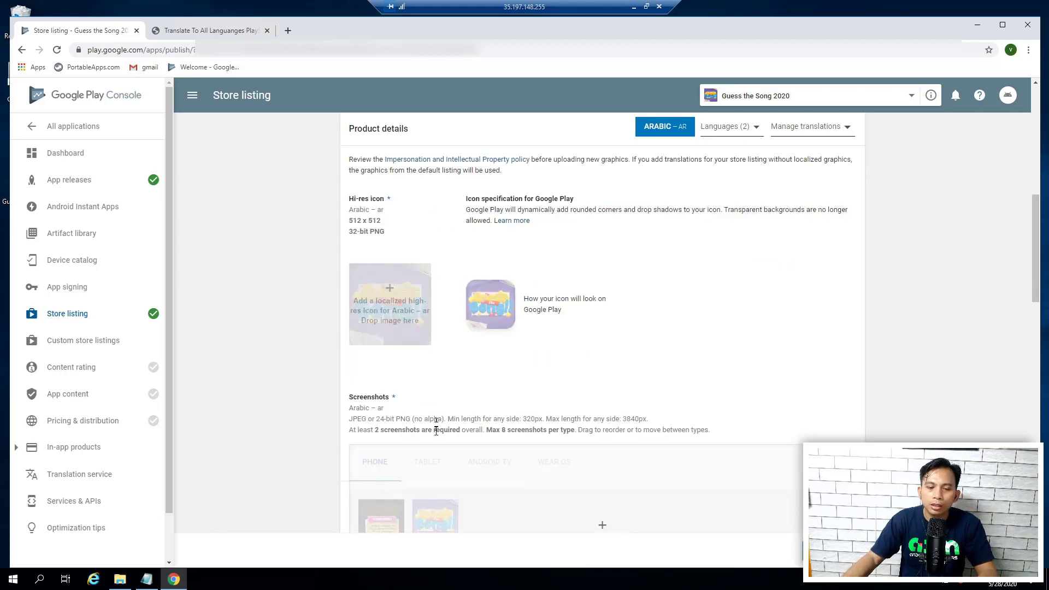
scroll(432, 451, "down", 1)
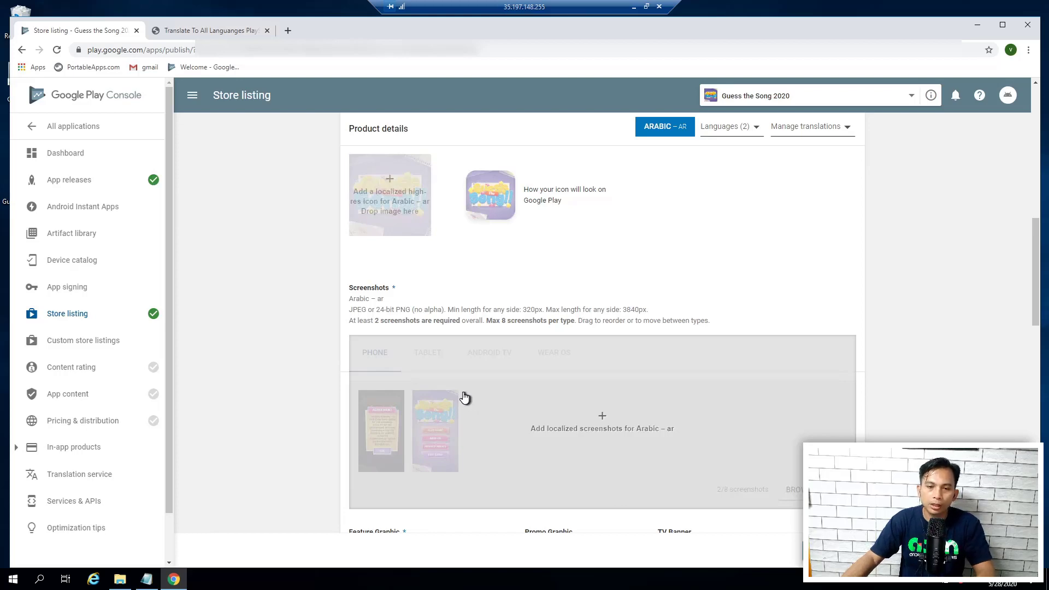
scroll(461, 391, "up", 6)
scroll(460, 386, "up", 5)
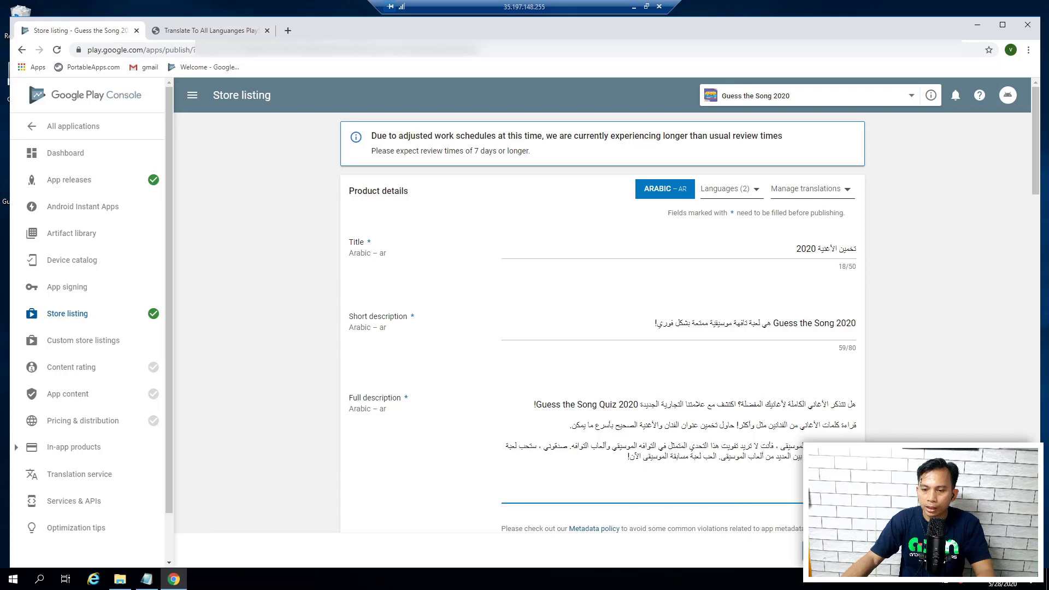
left_click(834, 551)
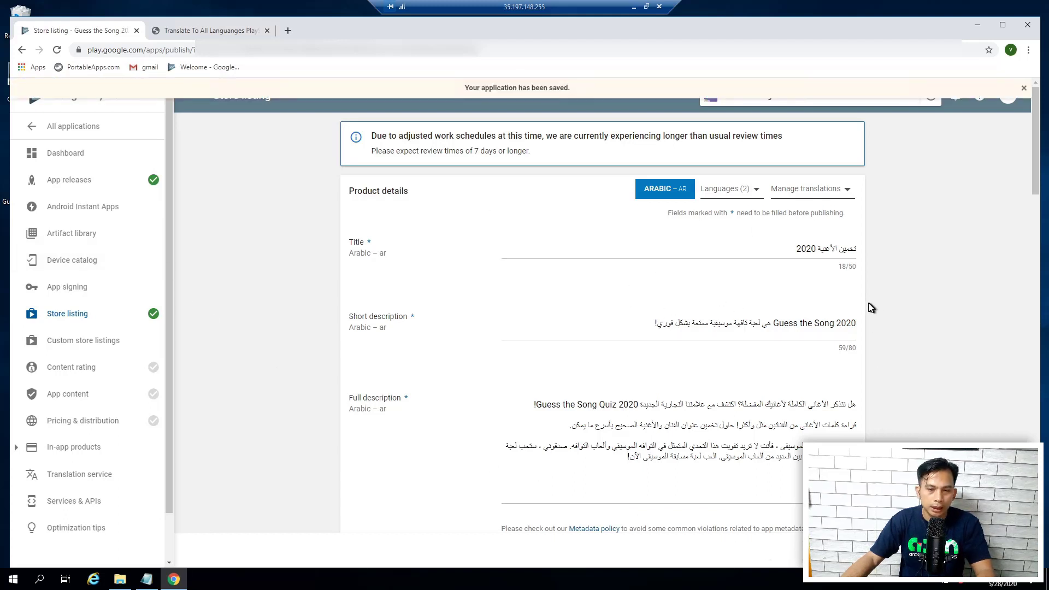
left_click(757, 194)
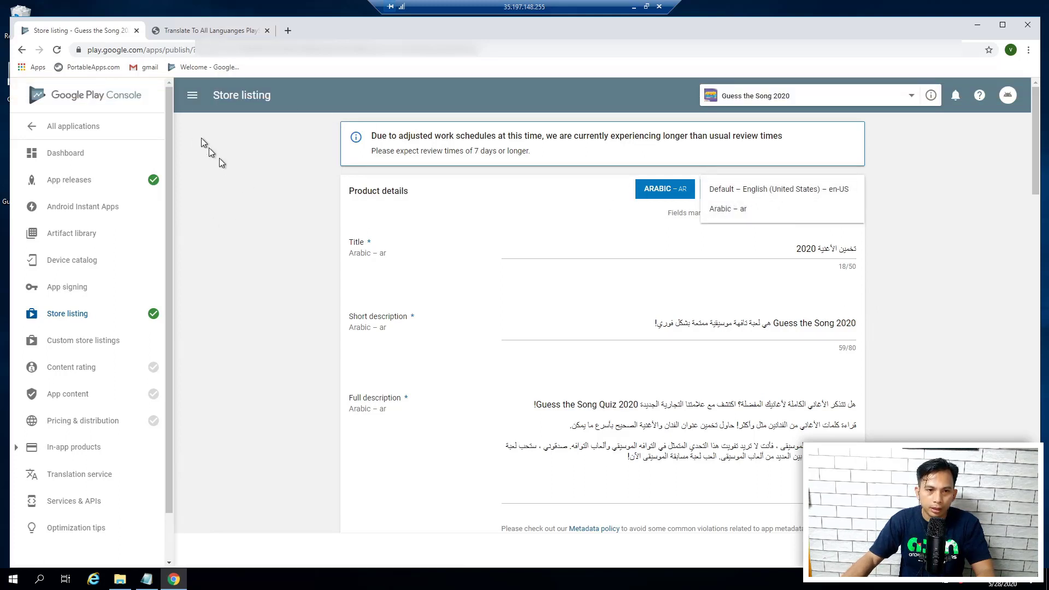
Find the Hindi (hi-IN) section on the Translate To All Languages page and copy its title
left_click(189, 31)
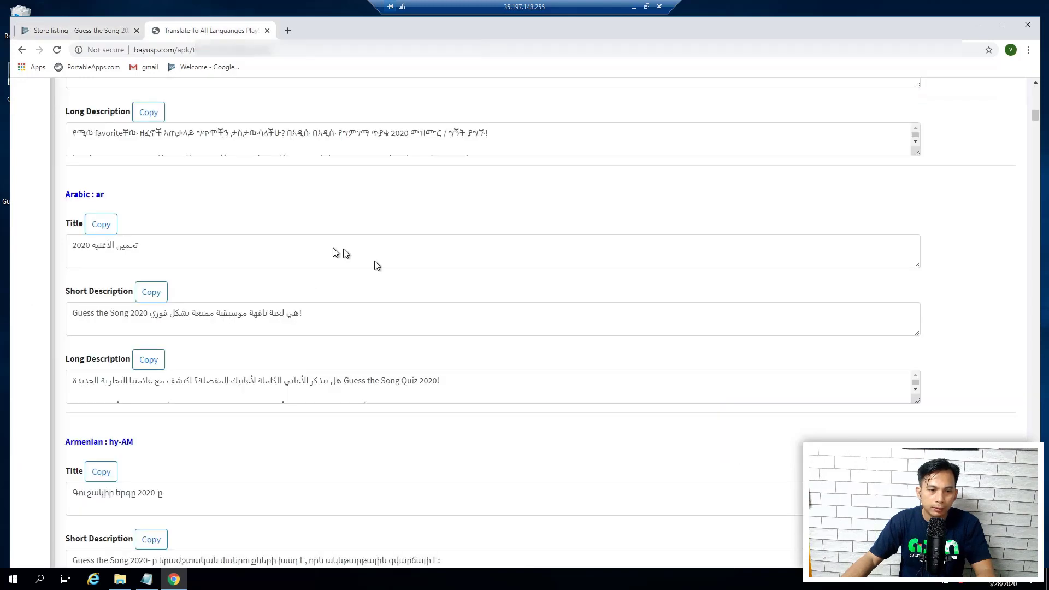
scroll(339, 262, "down", 3)
scroll(328, 290, "down", 9)
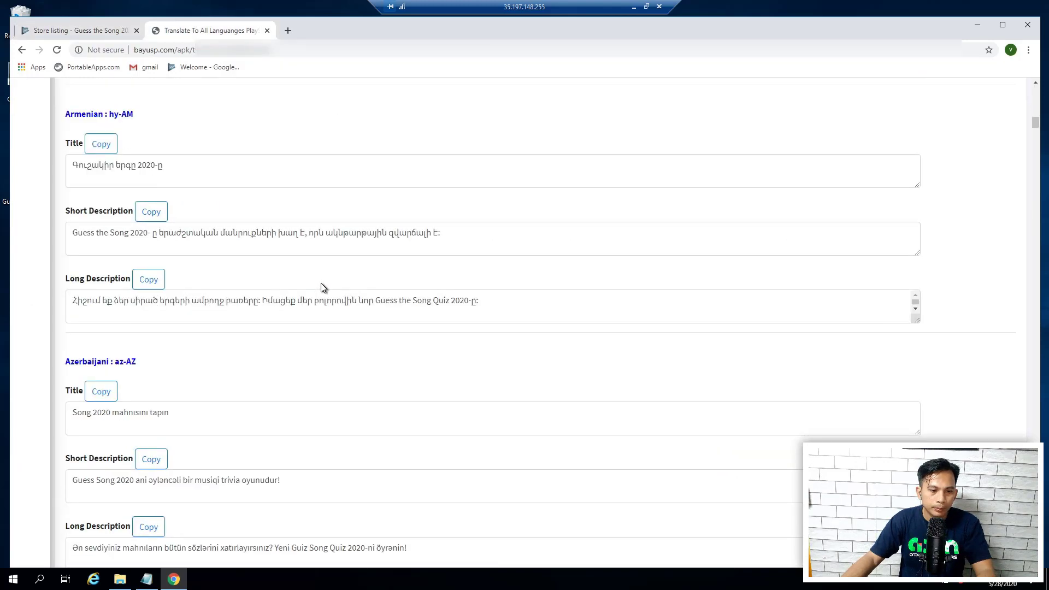
scroll(324, 283, "down", 3)
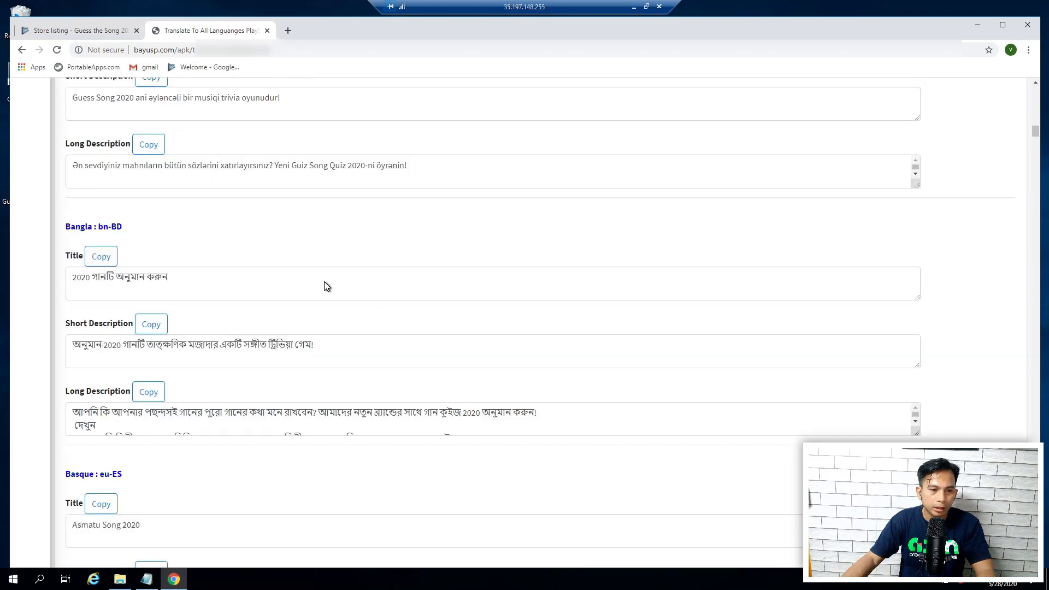
scroll(267, 295, "down", 8)
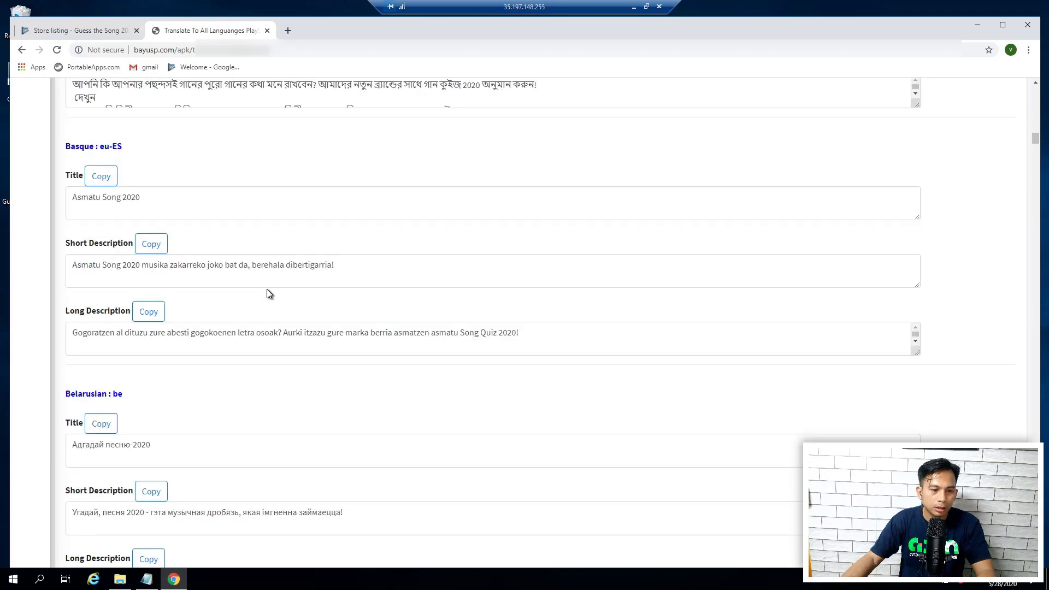
scroll(268, 284, "down", 7)
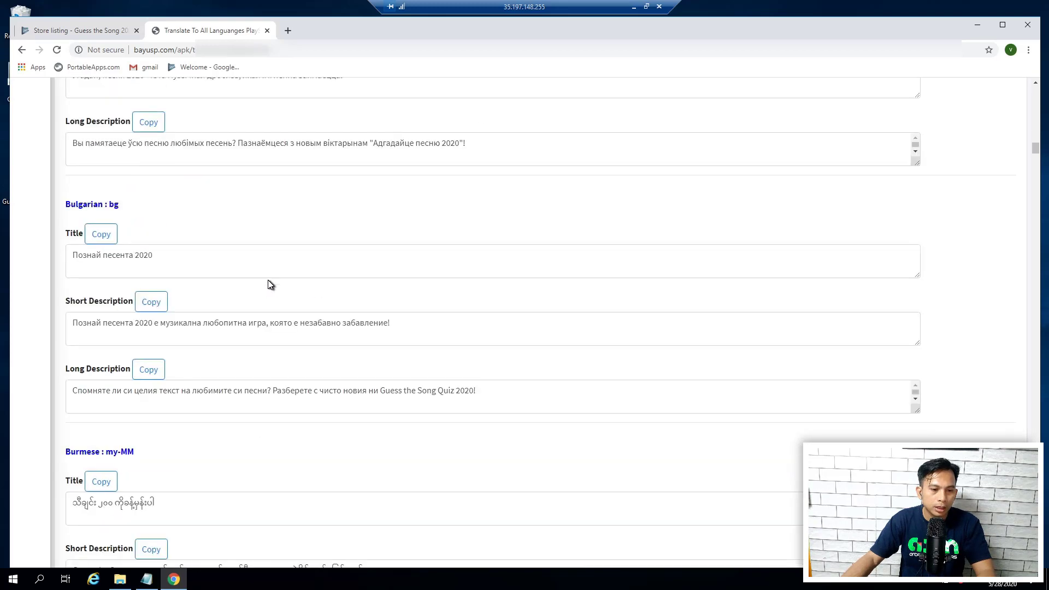
scroll(270, 284, "down", 8)
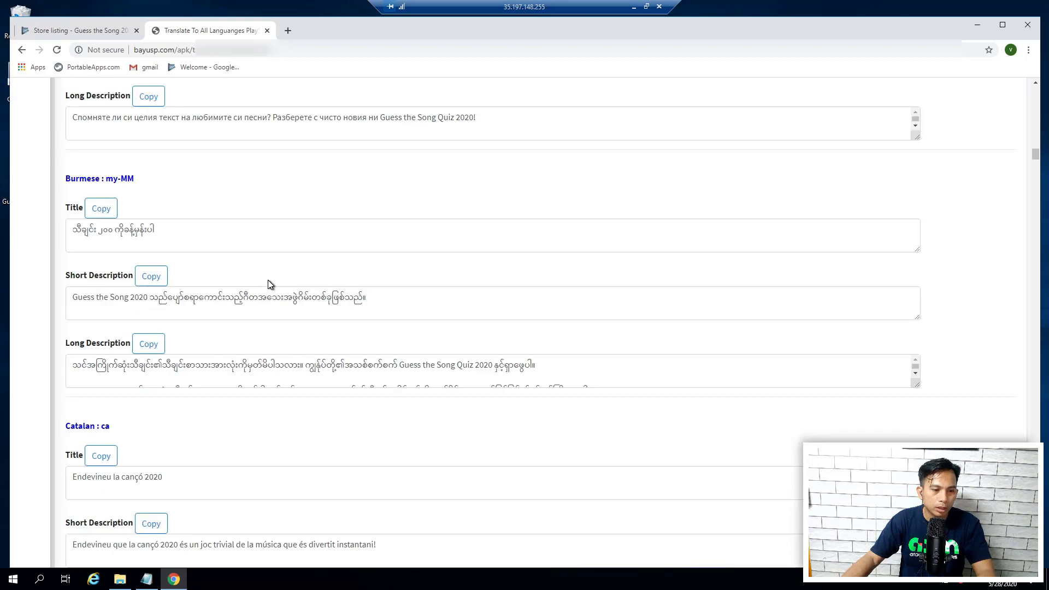
scroll(270, 280, "down", 2)
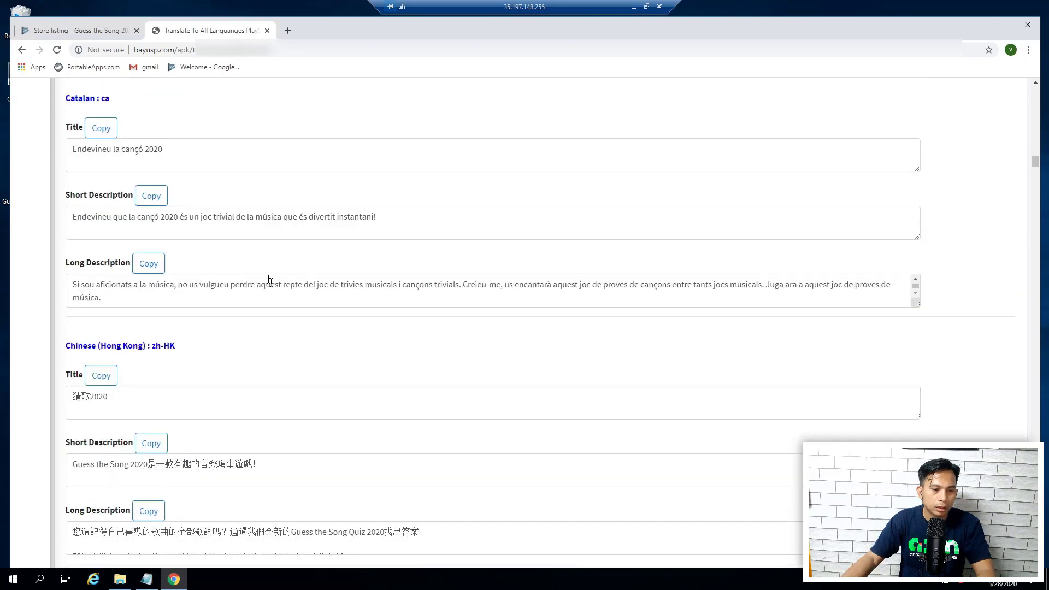
scroll(269, 281, "down", 4)
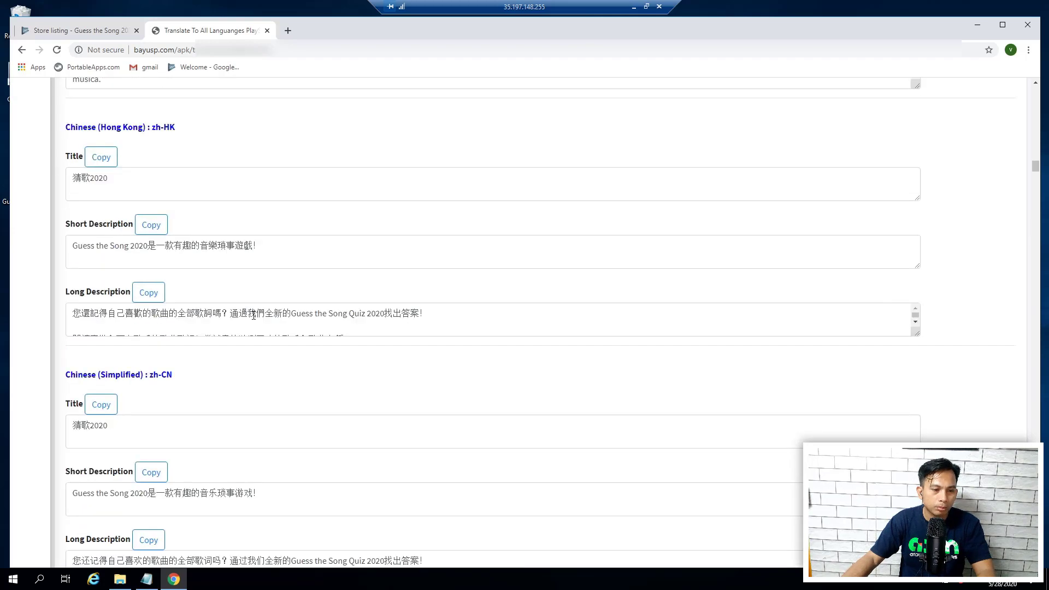
scroll(253, 316, "down", 2)
scroll(229, 399, "down", 3)
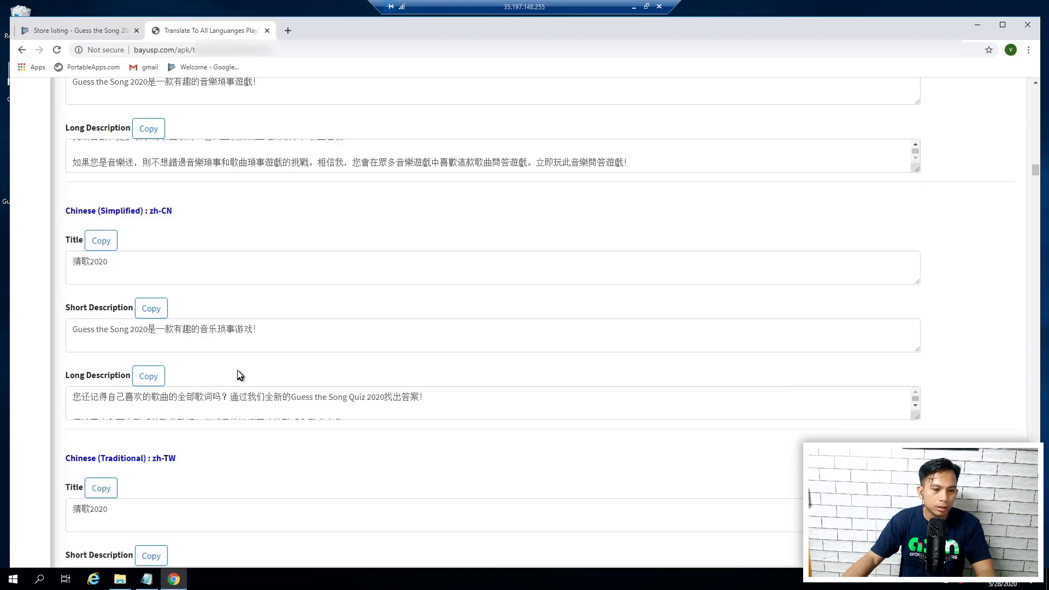
scroll(240, 375, "down", 3)
scroll(259, 328, "down", 4)
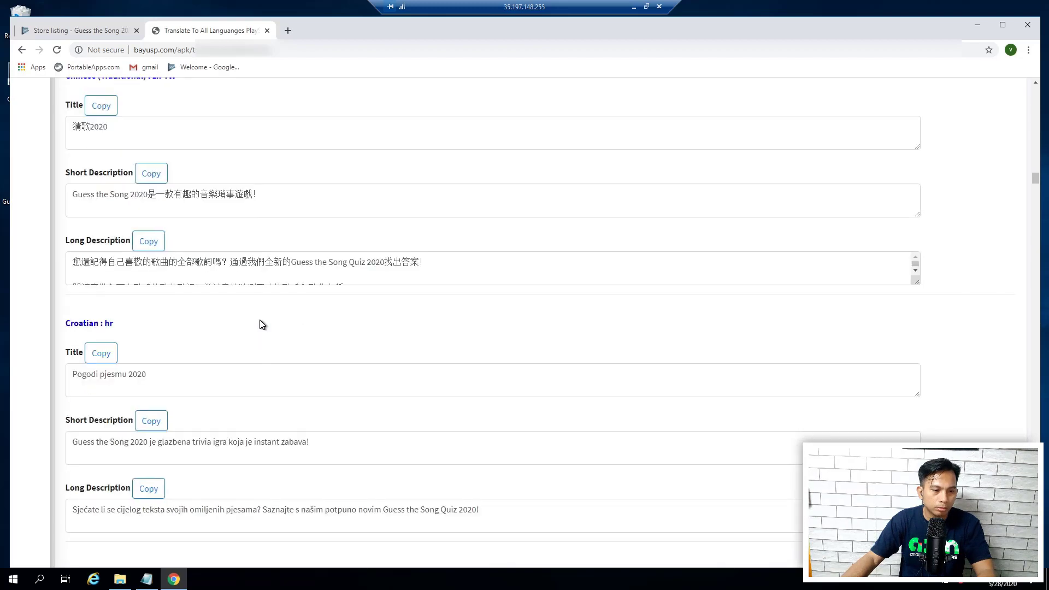
scroll(263, 325, "down", 1)
scroll(267, 317, "down", 6)
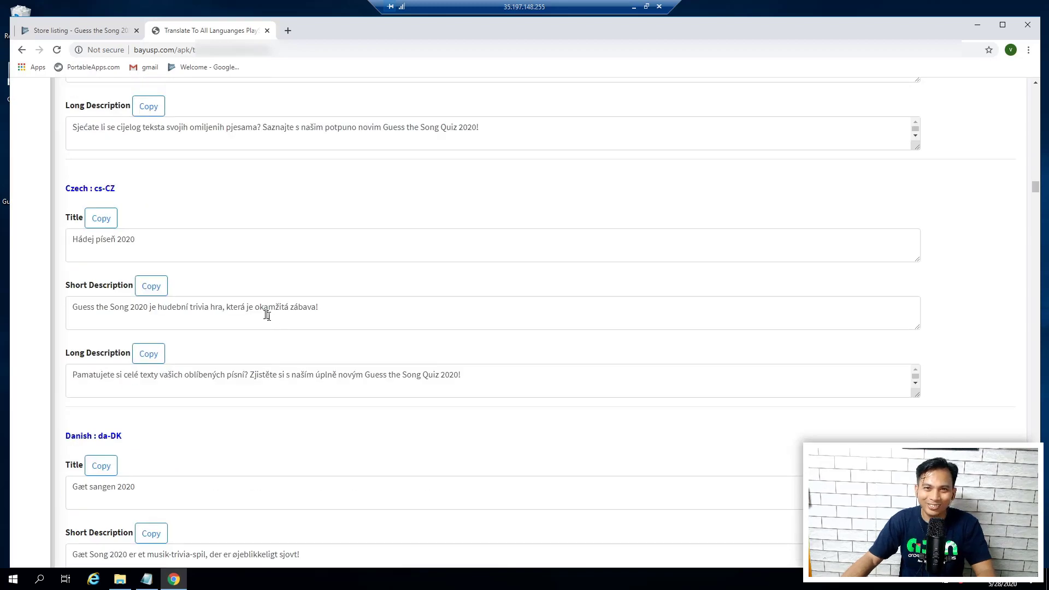
scroll(267, 328, "down", 4)
scroll(278, 317, "down", 2)
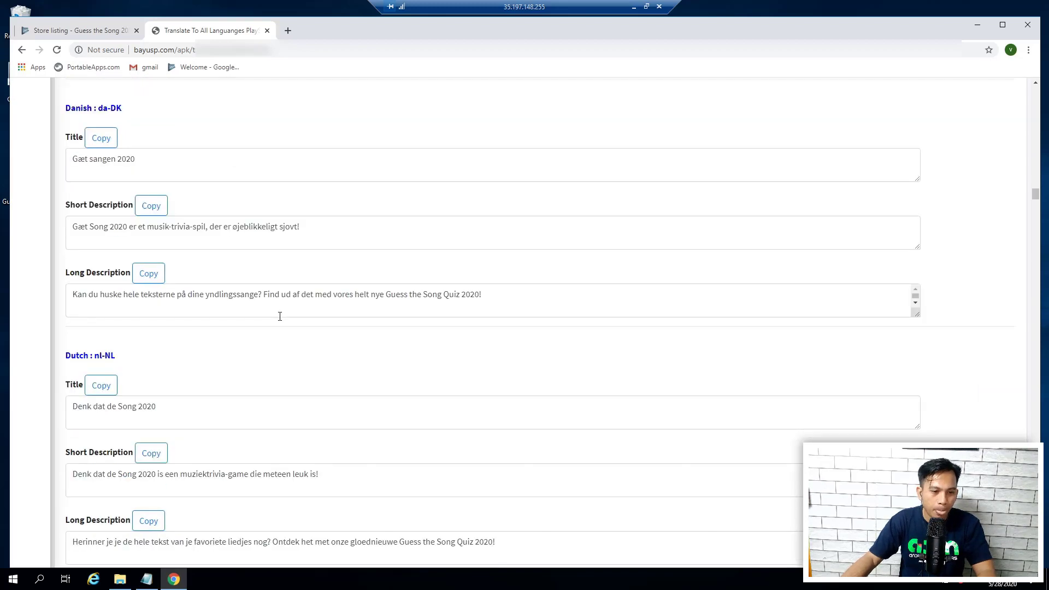
scroll(280, 315, "down", 2)
scroll(295, 334, "down", 2)
scroll(300, 337, "down", 7)
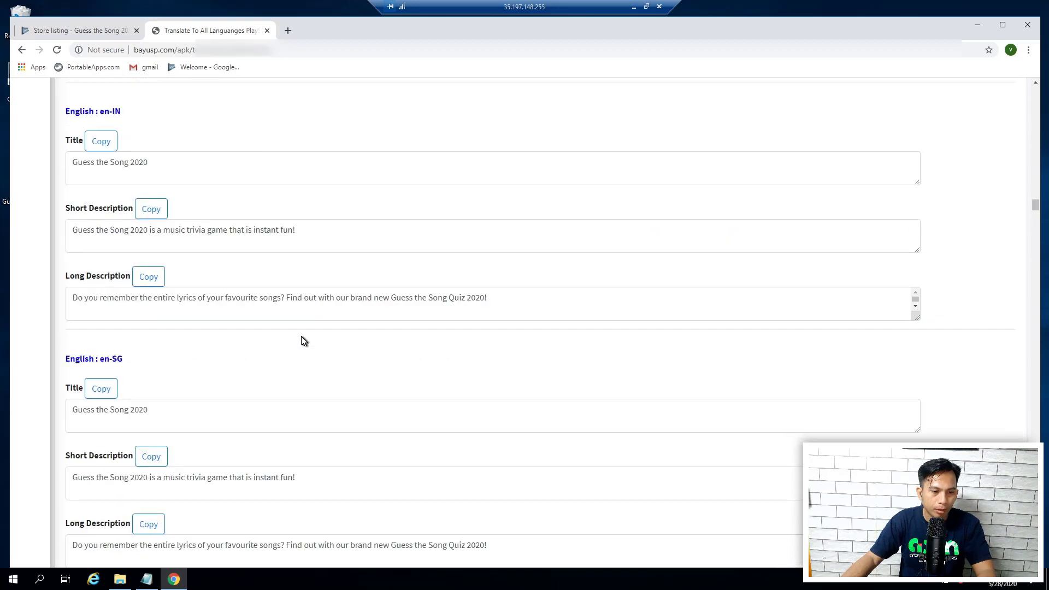
scroll(301, 340, "down", 7)
scroll(304, 339, "down", 7)
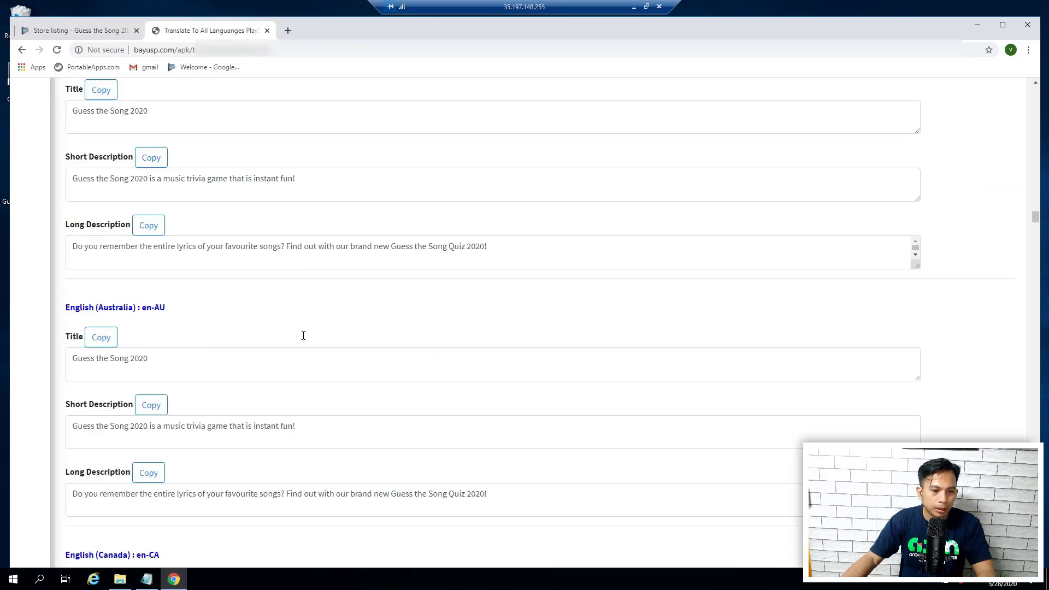
scroll(304, 339, "down", 2)
scroll(303, 339, "down", 9)
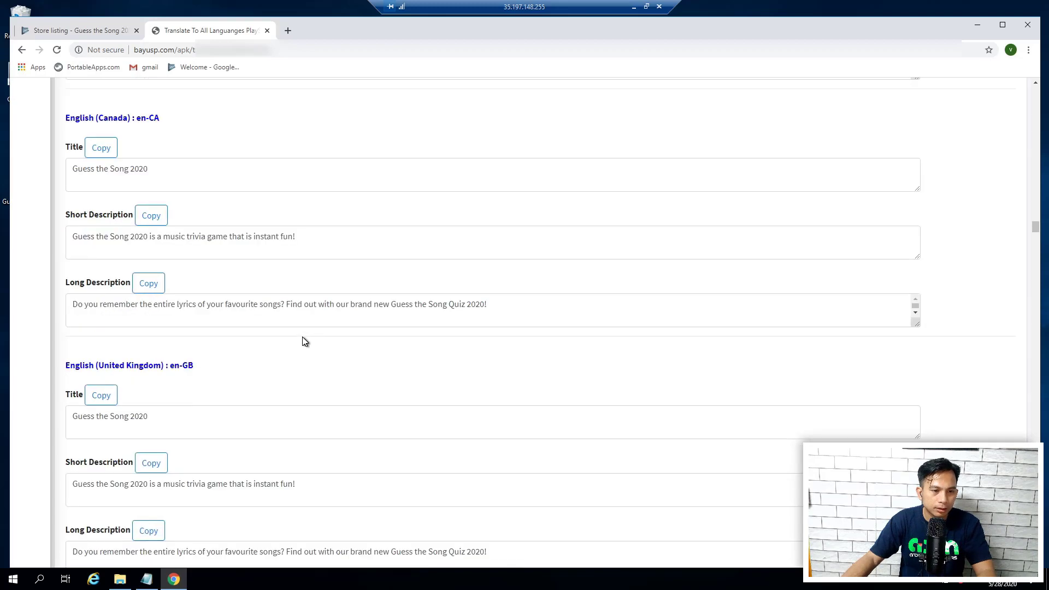
scroll(303, 339, "down", 6)
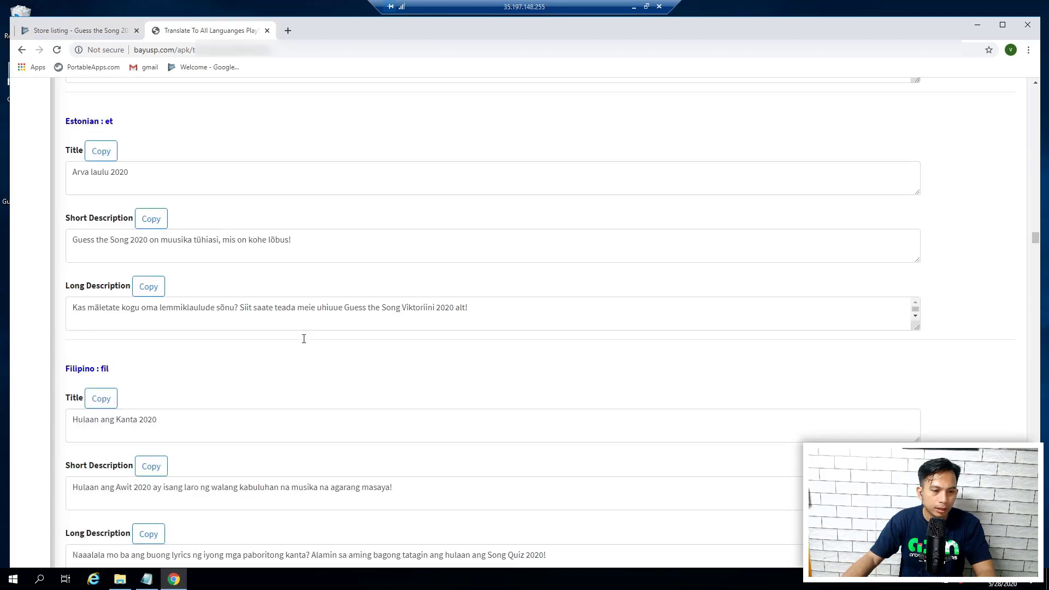
scroll(304, 342, "down", 2)
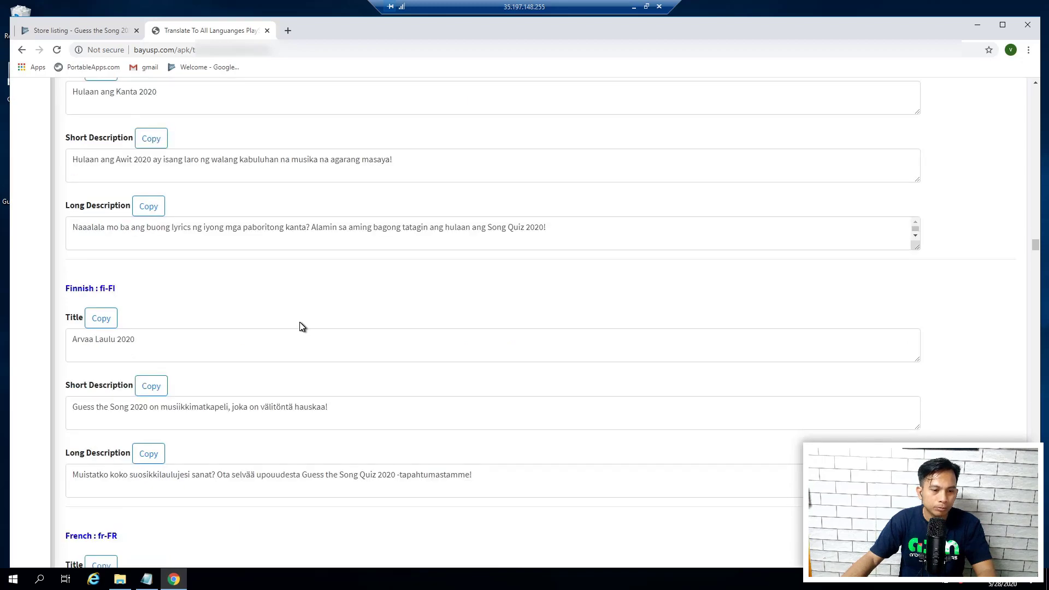
scroll(301, 325, "down", 9)
scroll(301, 323, "down", 6)
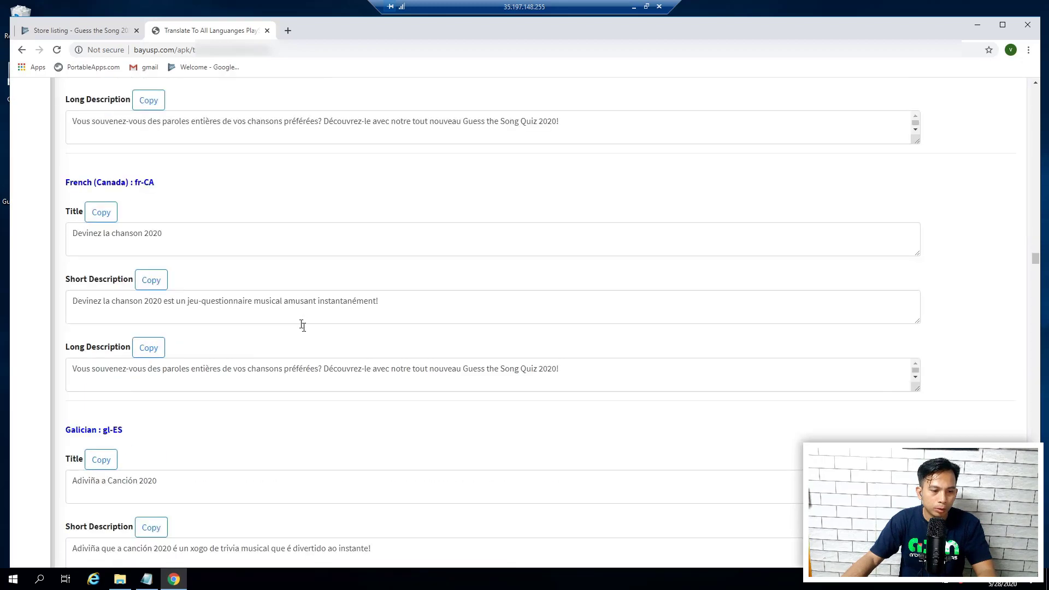
scroll(302, 325, "down", 10)
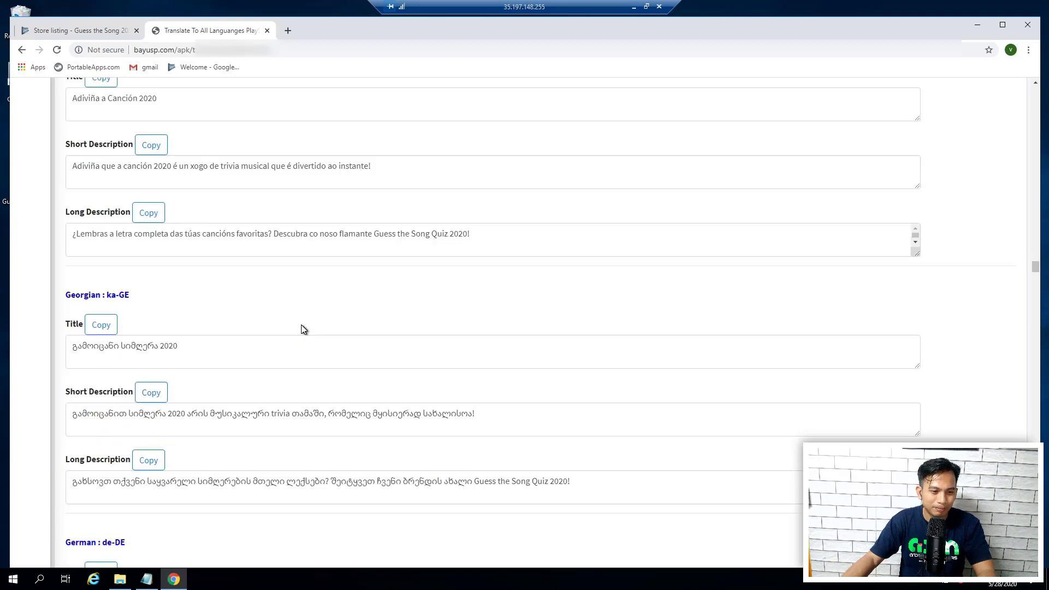
scroll(302, 332, "down", 8)
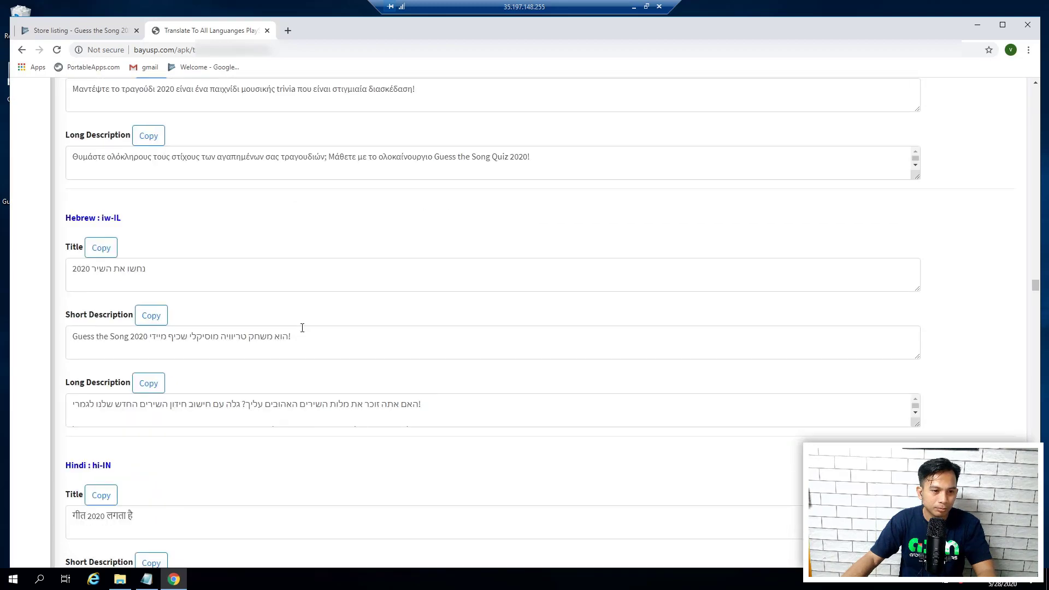
scroll(301, 328, "down", 2)
scroll(300, 327, "down", 2)
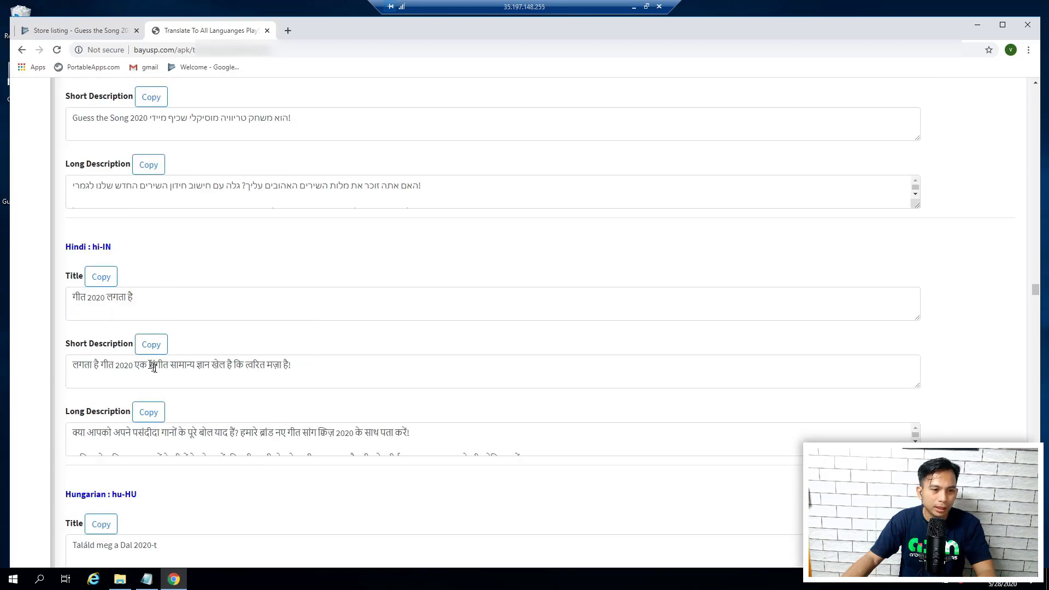
left_click(89, 281)
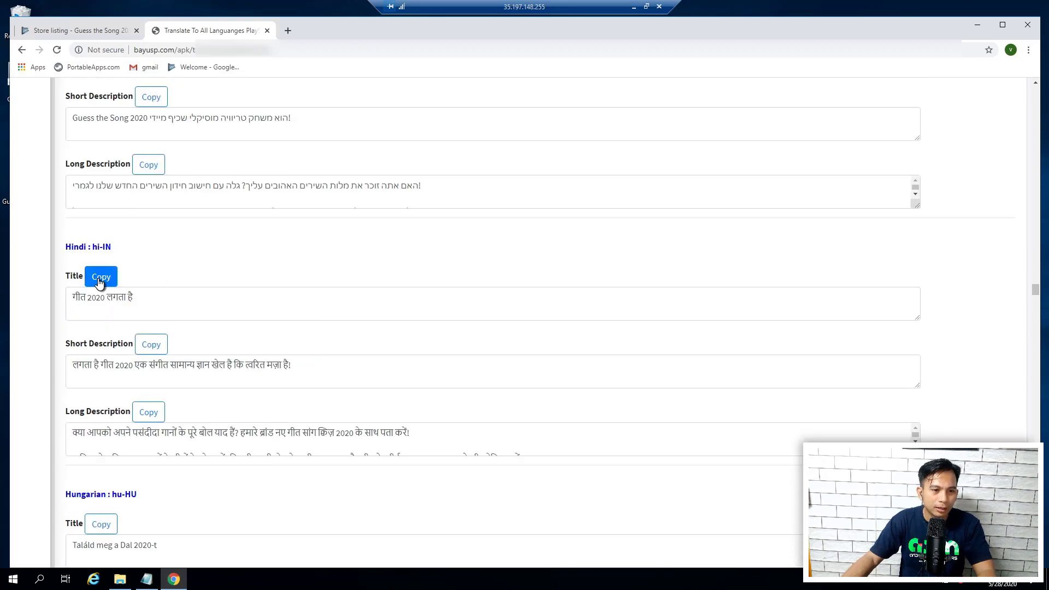
Add Hindi – hi-IN as an own translation in the Play Console store listing and paste the copied title into its Title field
left_click(70, 30)
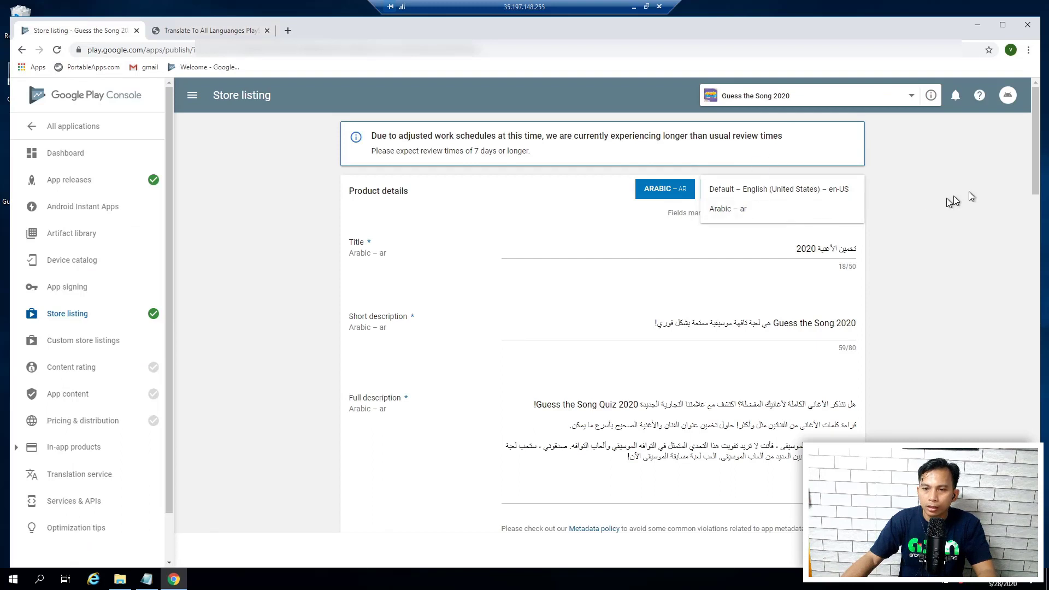
left_click(1009, 193)
left_click(847, 194)
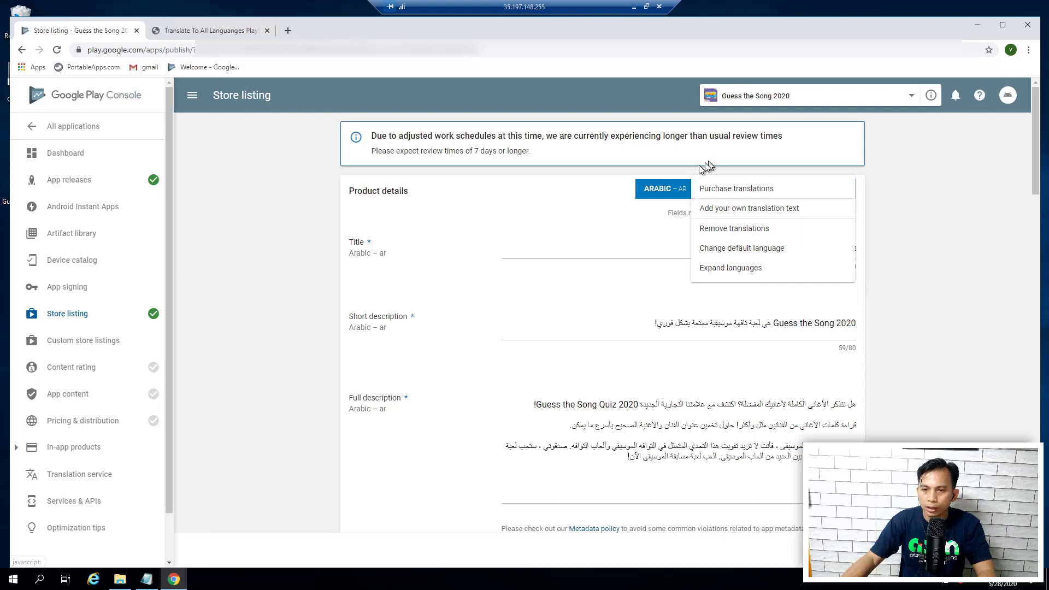
left_click(756, 212)
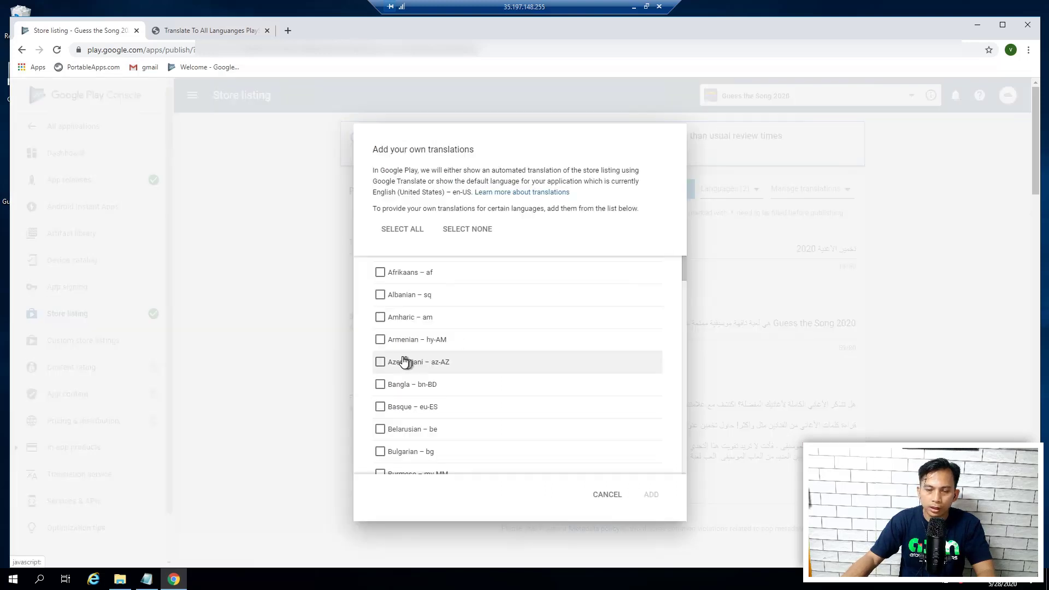
scroll(437, 357, "down", 5)
scroll(437, 357, "down", 6)
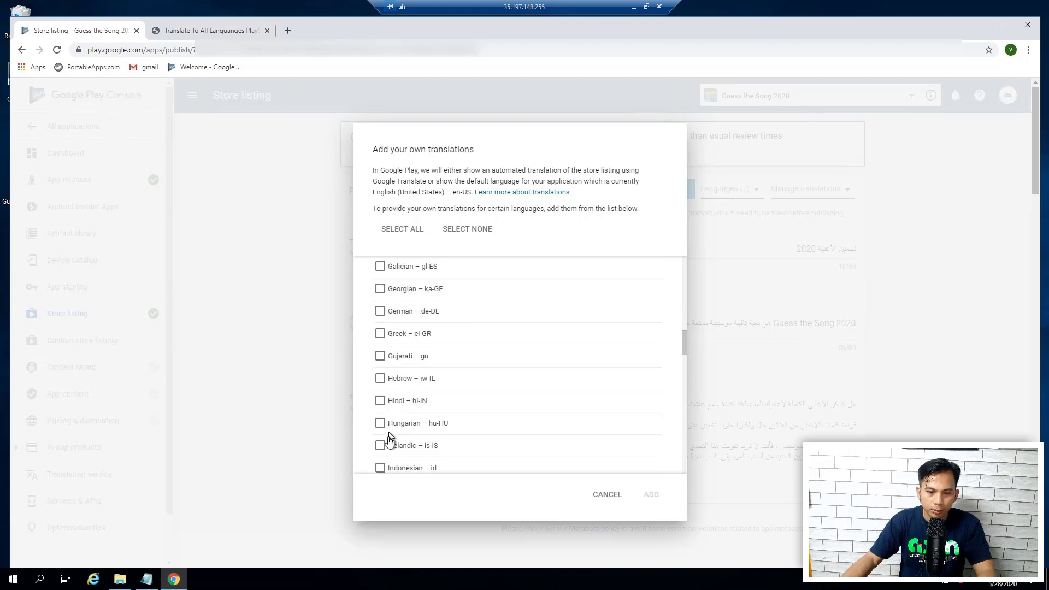
left_click(381, 402)
left_click(650, 495)
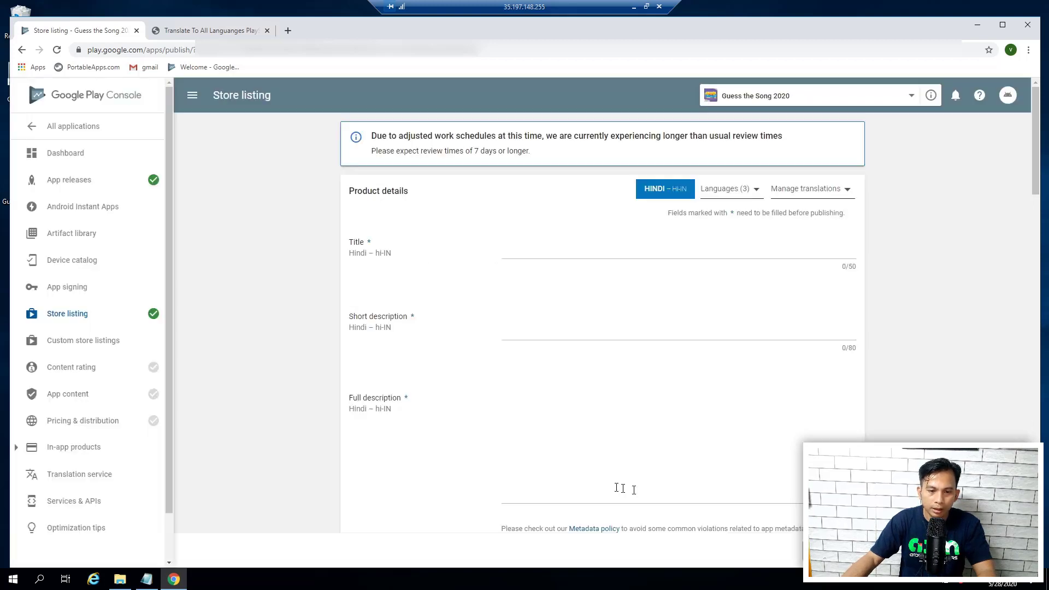
left_click(556, 246)
key("ctrl+v")
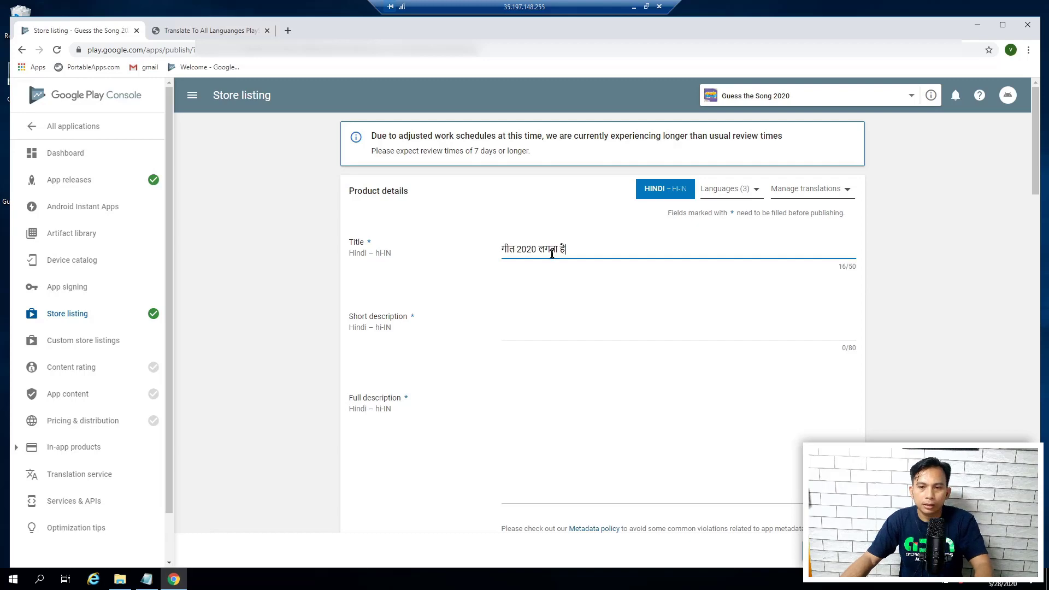
Copy the Hindi short description from the Translate To All Languages page into the Hindi listing's Short description field
left_click(199, 35)
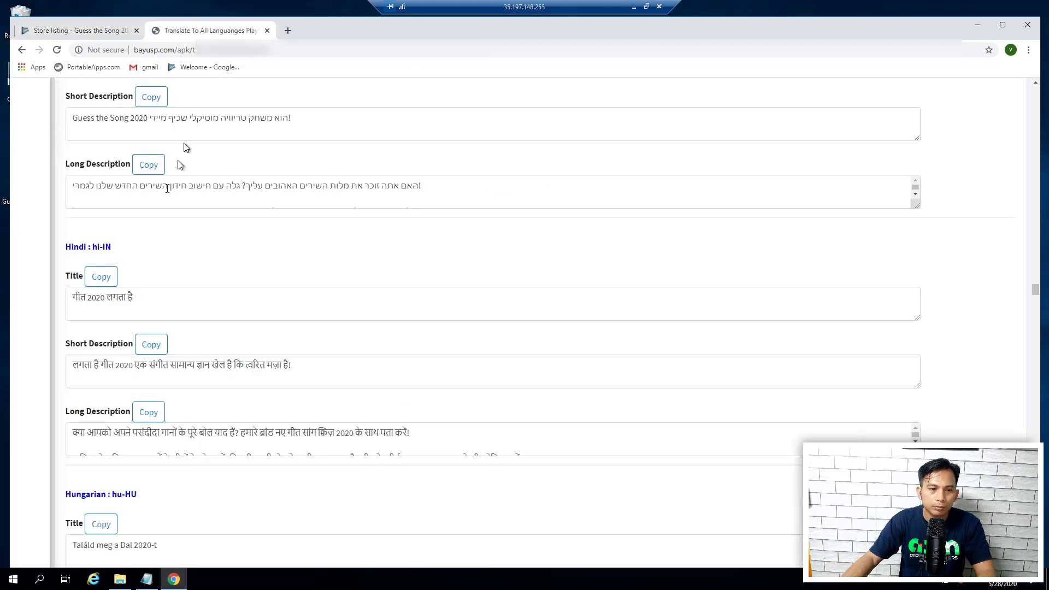
left_click(151, 344)
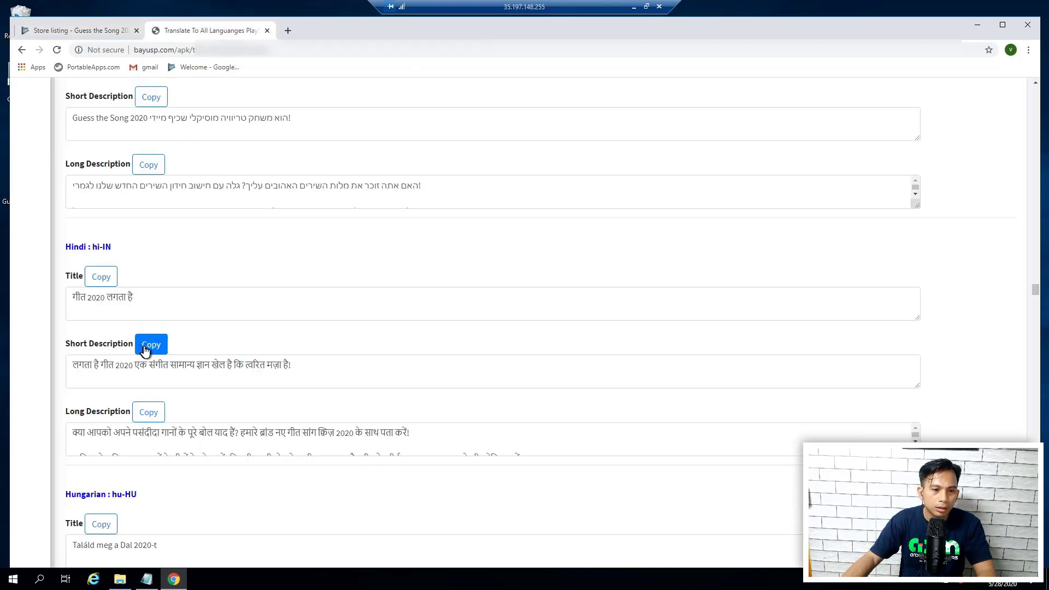
left_click(95, 33)
left_click(640, 323)
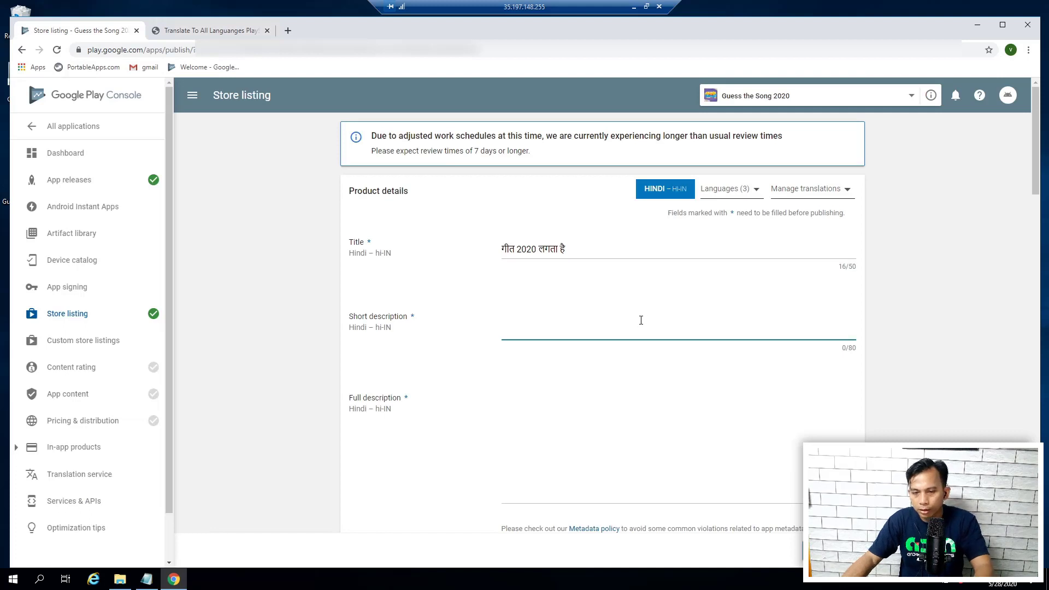
key("ctrl+v")
Copy the Hindi long description from the translation page into the Full description field and save the Hindi store listing
left_click(194, 32)
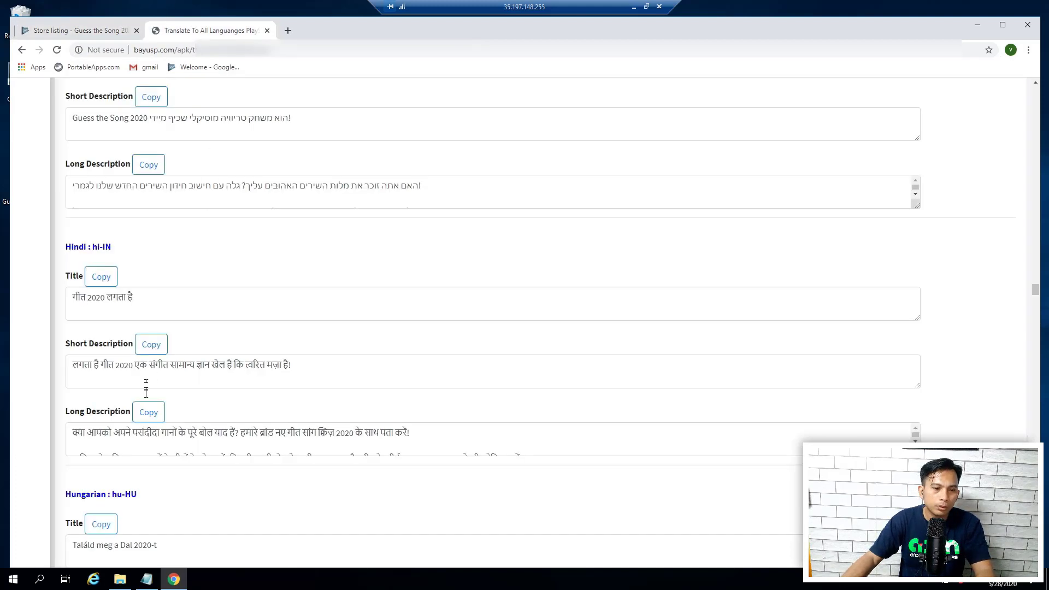
left_click(149, 414)
left_click(95, 33)
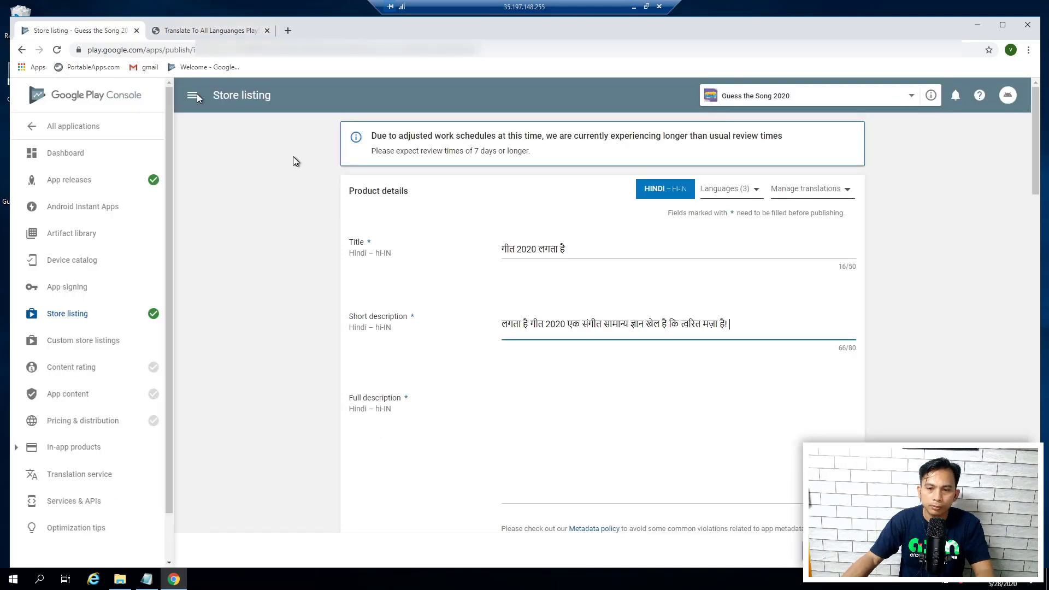
left_click(639, 417)
key("ctrl+v")
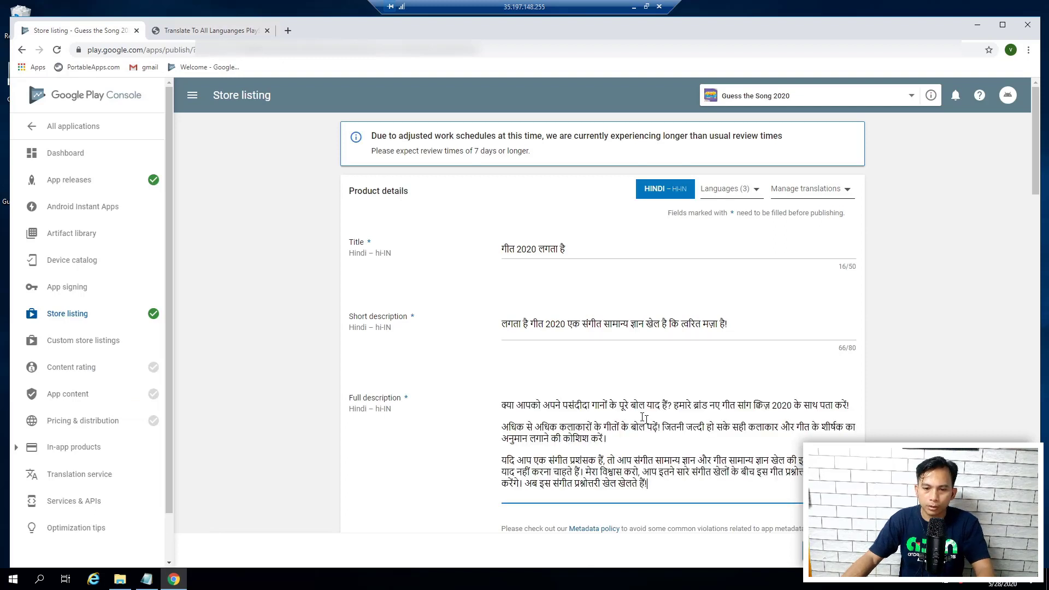
left_click(832, 551)
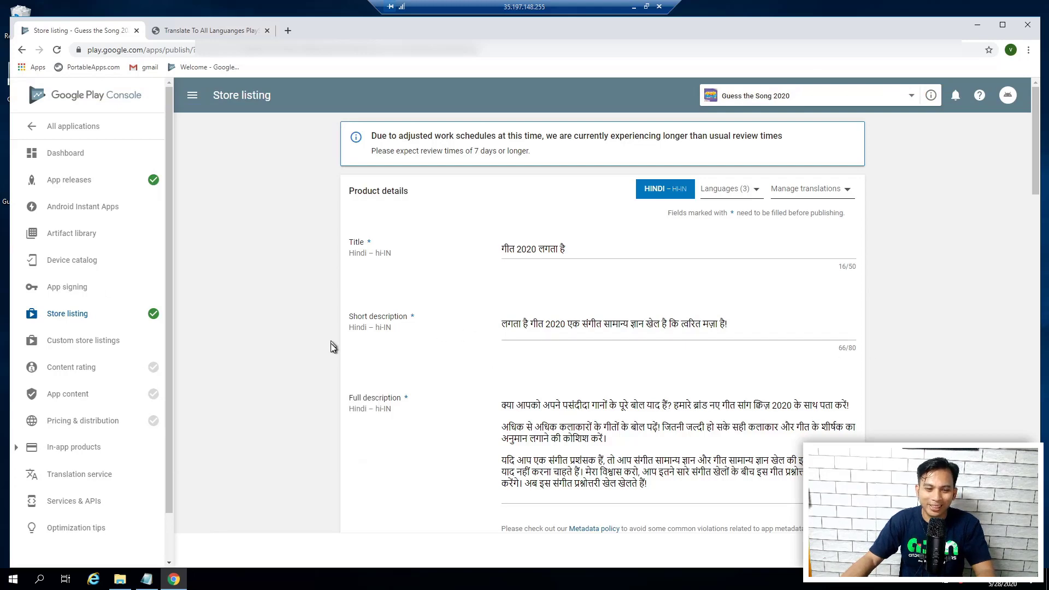
scroll(252, 301, "down", 1)
scroll(252, 302, "down", 1)
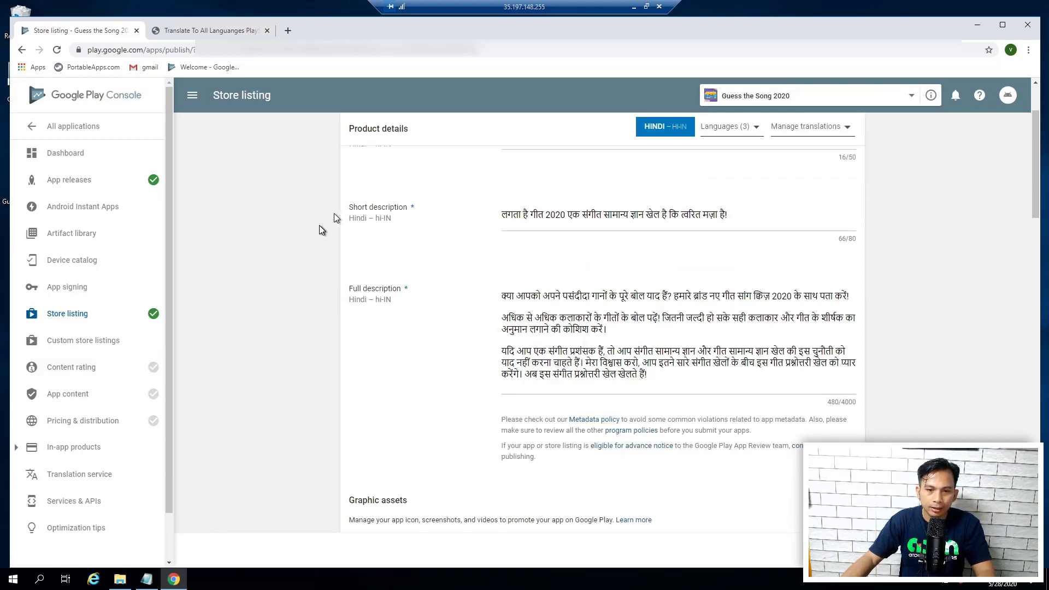
Start the content rating questionnaire and fill both email address fields with the contact e-mail copied from the Guess the Song 2020 Notepad file
left_click(98, 369)
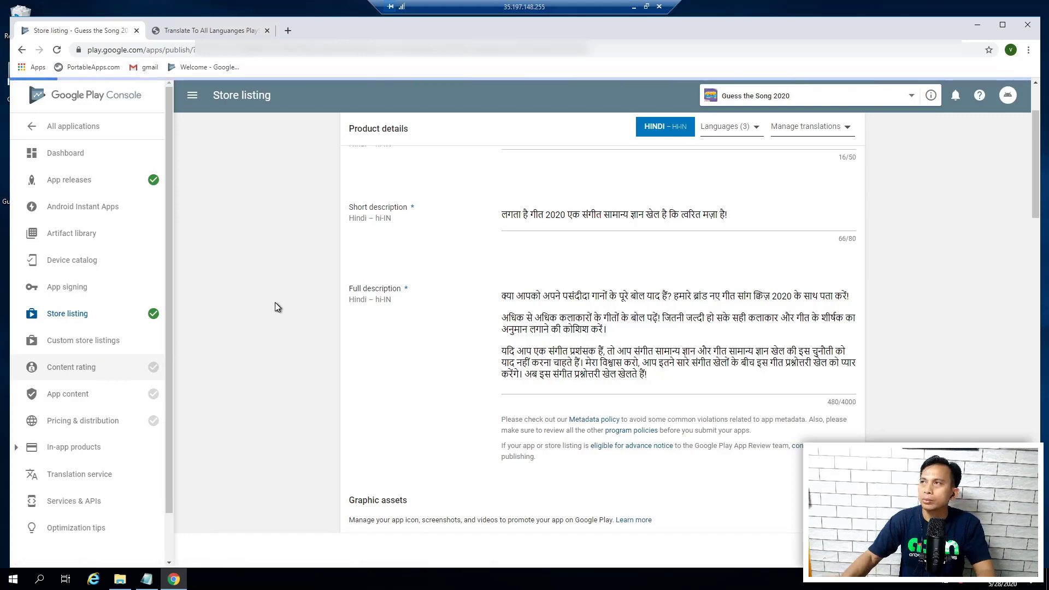
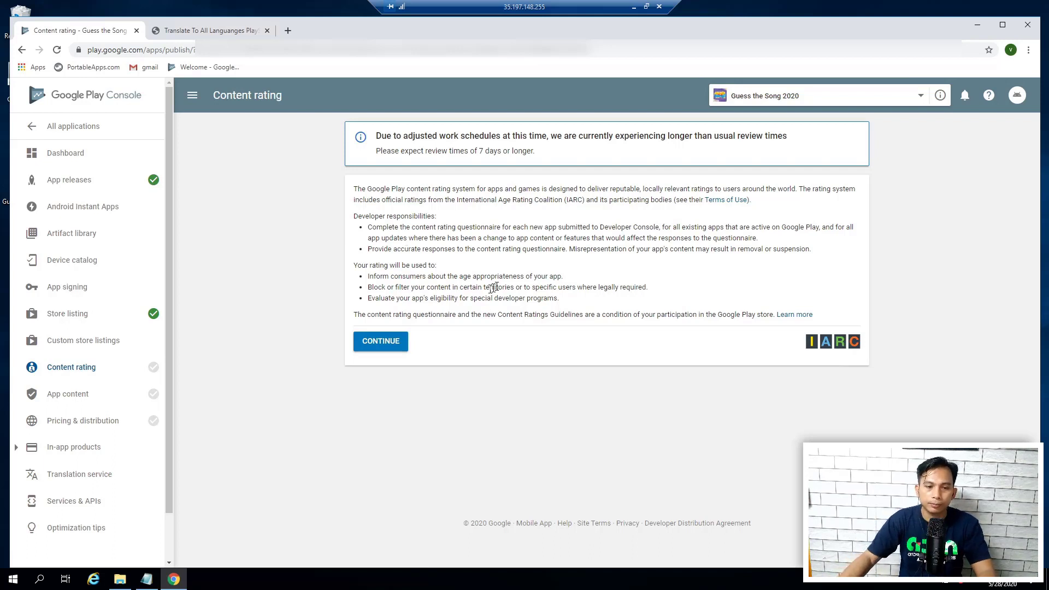
left_click(377, 346)
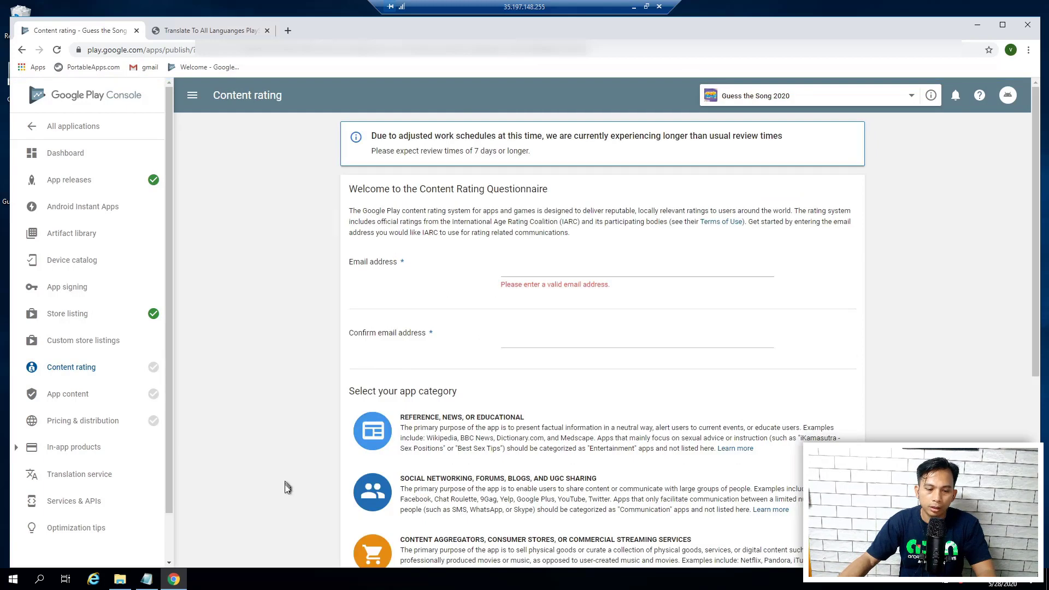
left_click(146, 579)
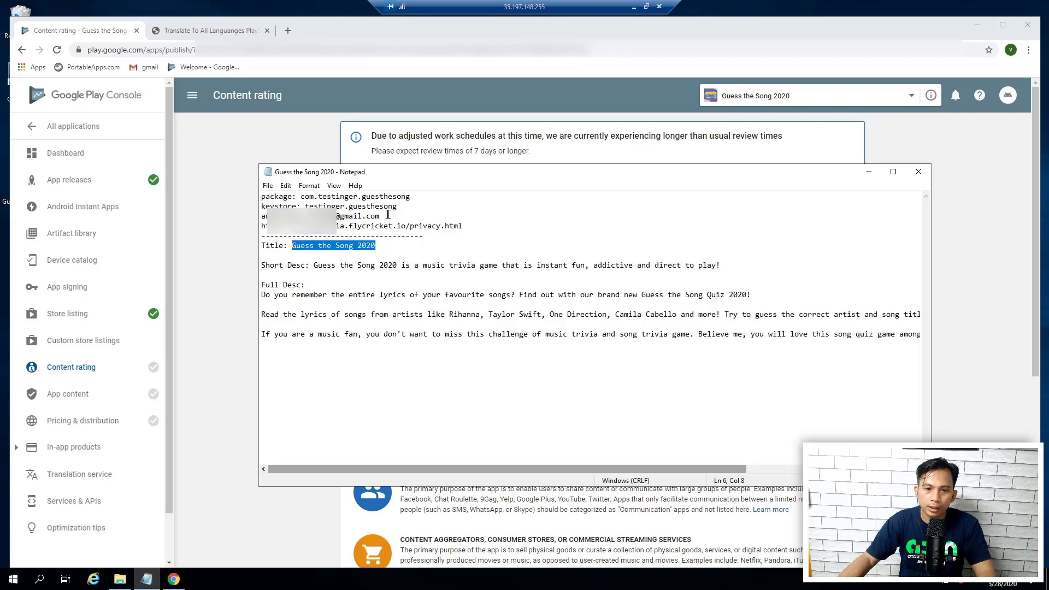
left_click_drag(380, 216, 257, 214)
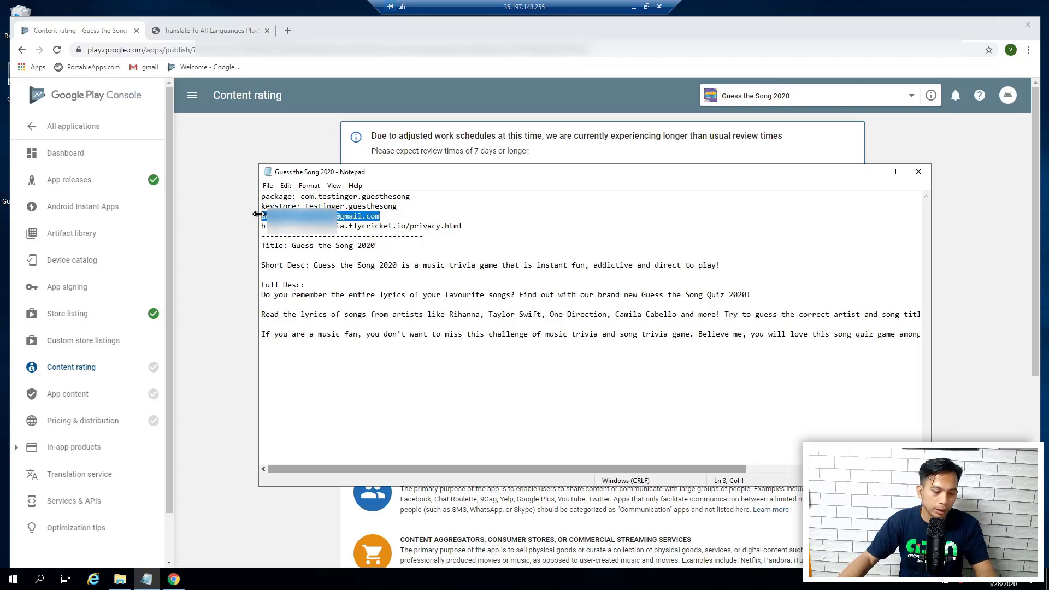
left_click(371, 91)
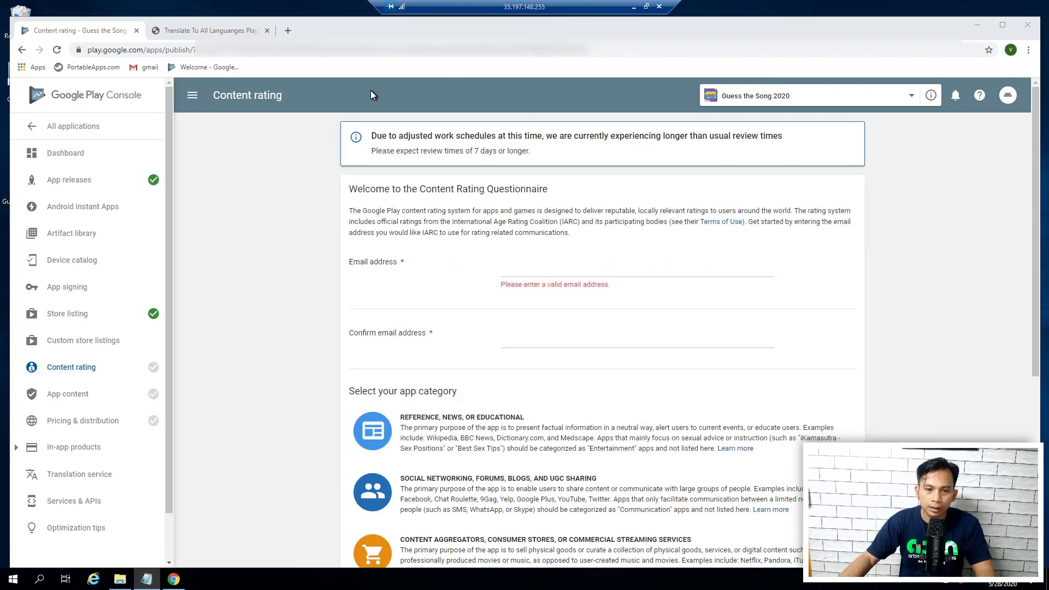
left_click(527, 268)
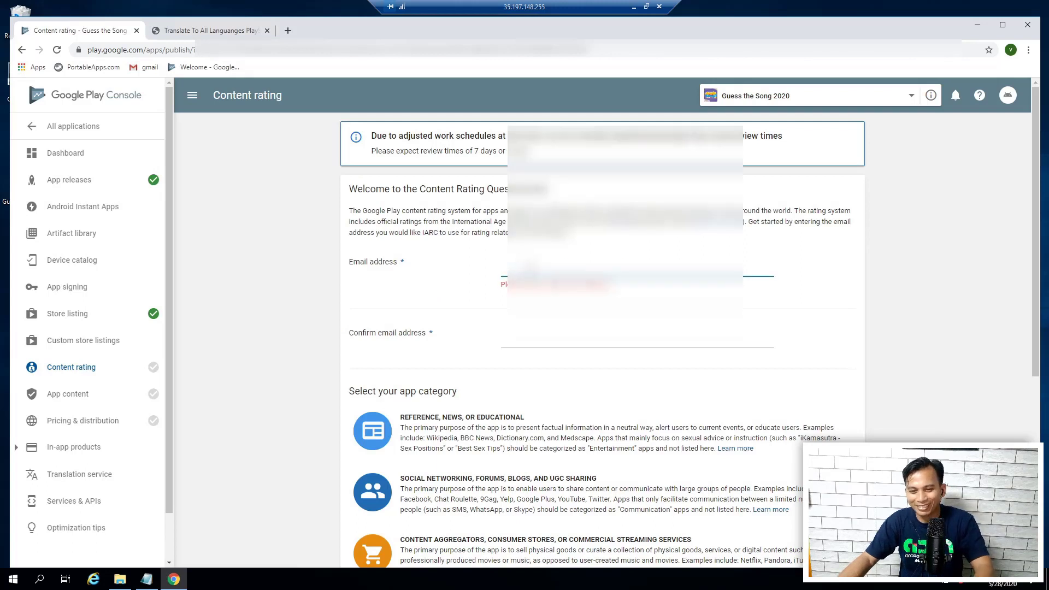
key("ctrl+v")
left_click(534, 328)
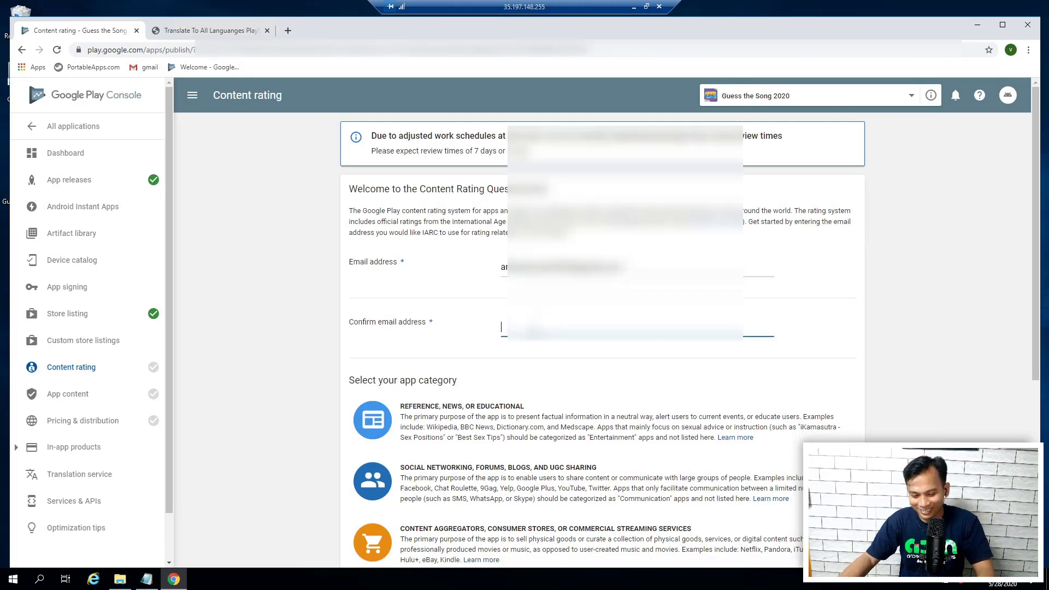
key("ctrl+v")
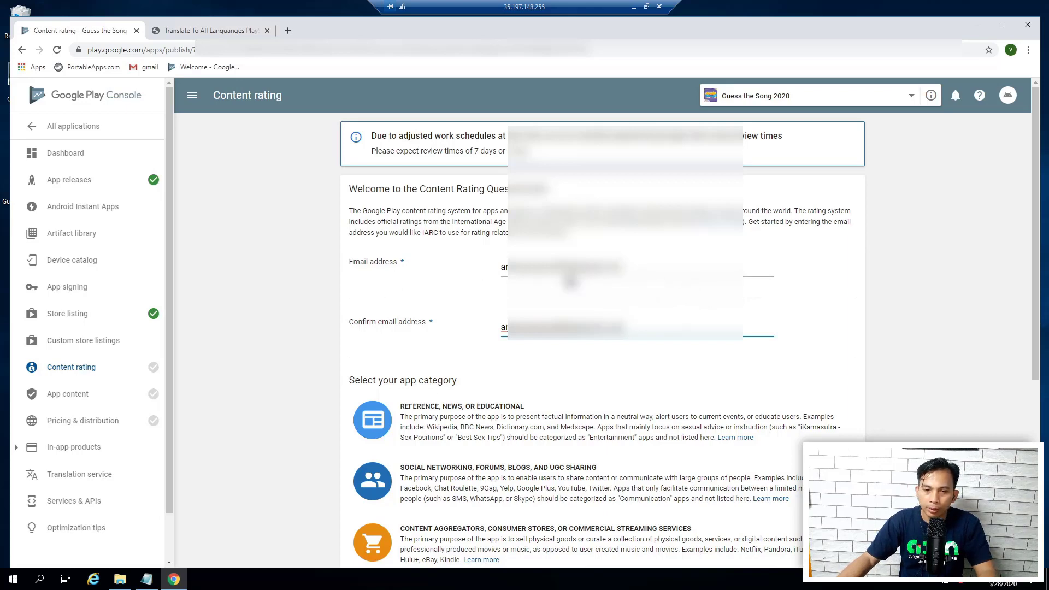
Choose Game as the app category for the content rating questionnaire
scroll(691, 325, "down", 2)
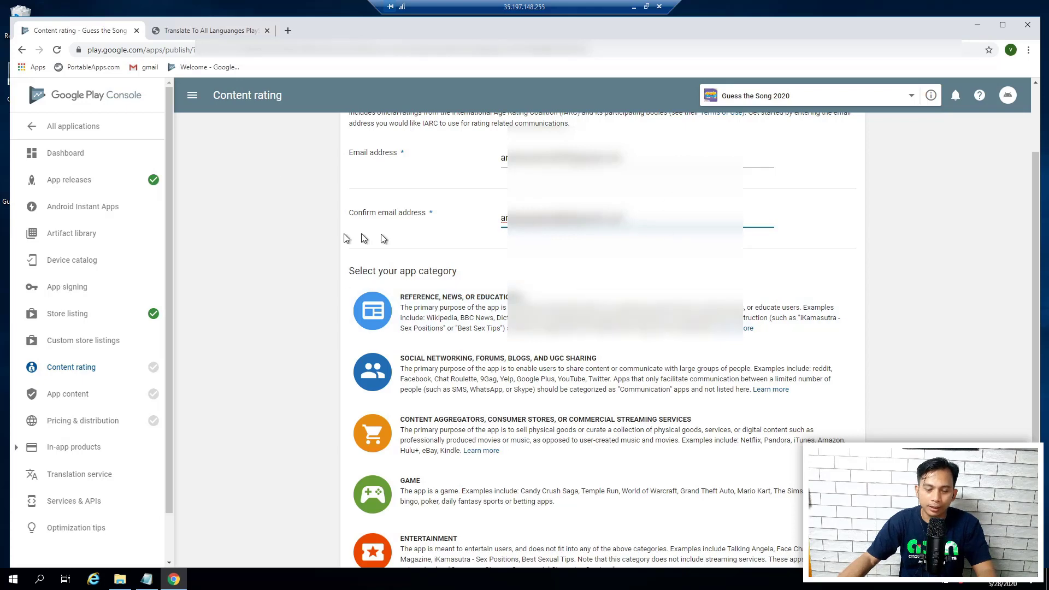
scroll(685, 469, "down", 1)
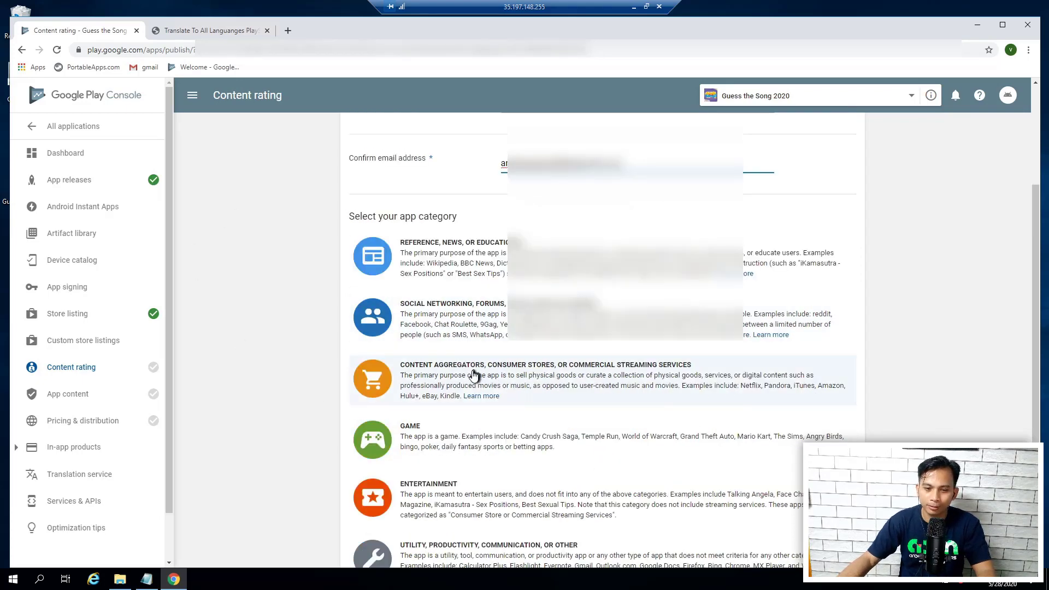
scroll(714, 328, "down", 1)
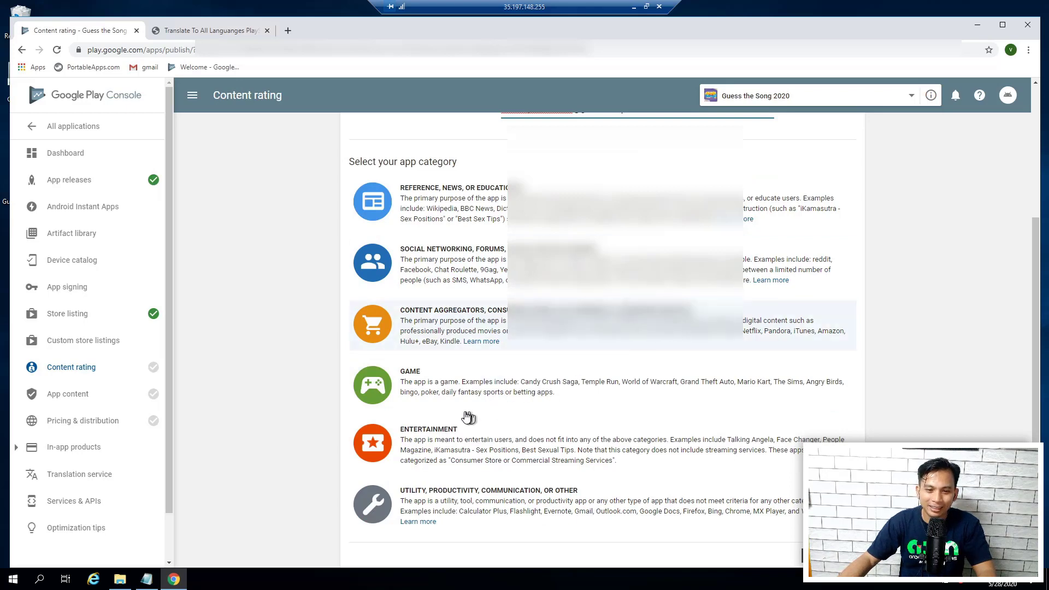
left_click(461, 386)
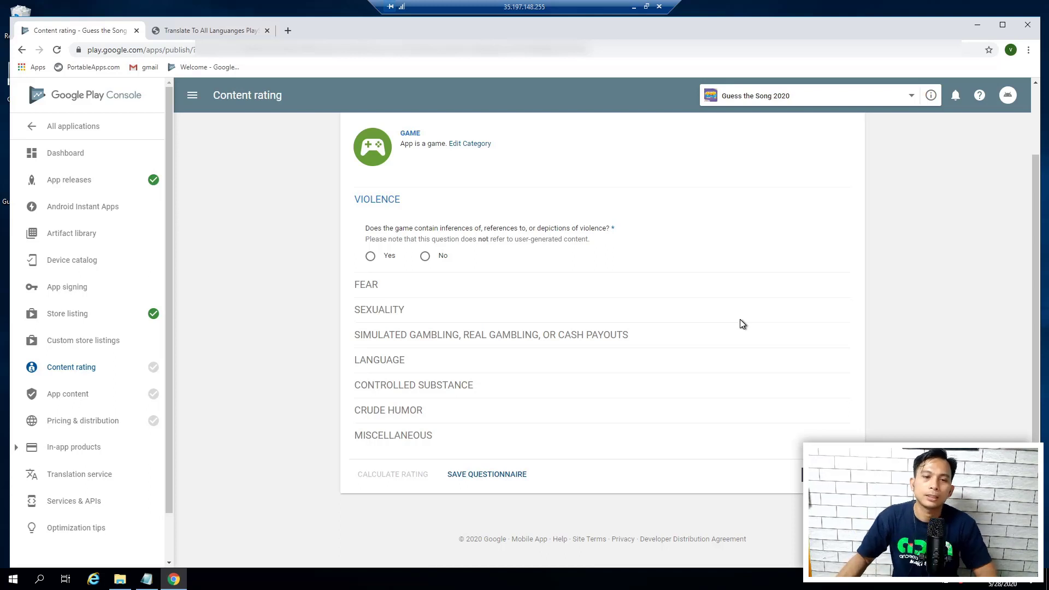
Answer No to the Violence, Fear and Sexuality questions in the content rating questionnaire
scroll(506, 319, "up", 3)
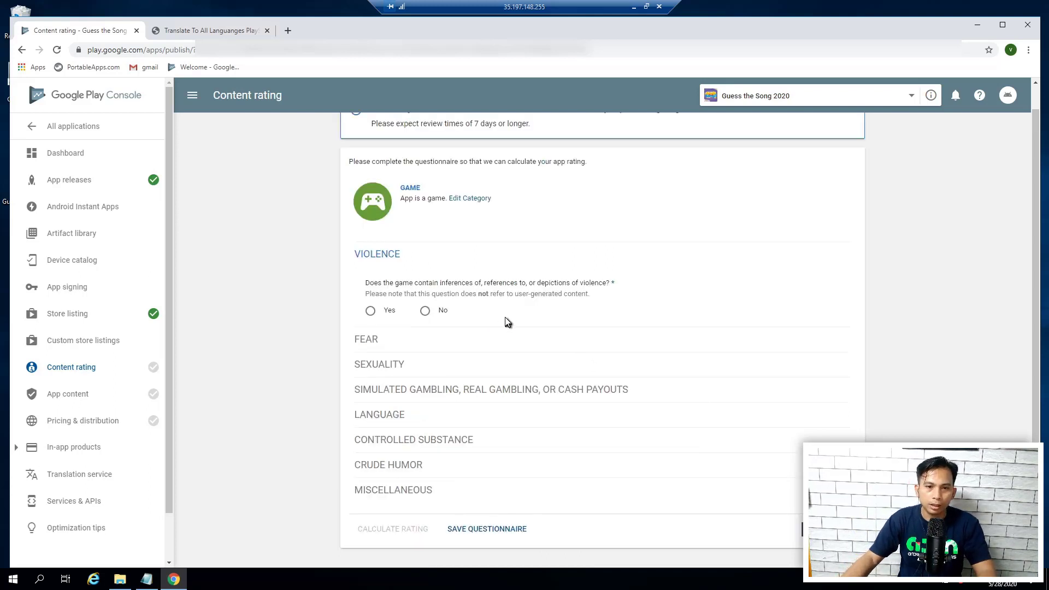
scroll(505, 266, "down", 2)
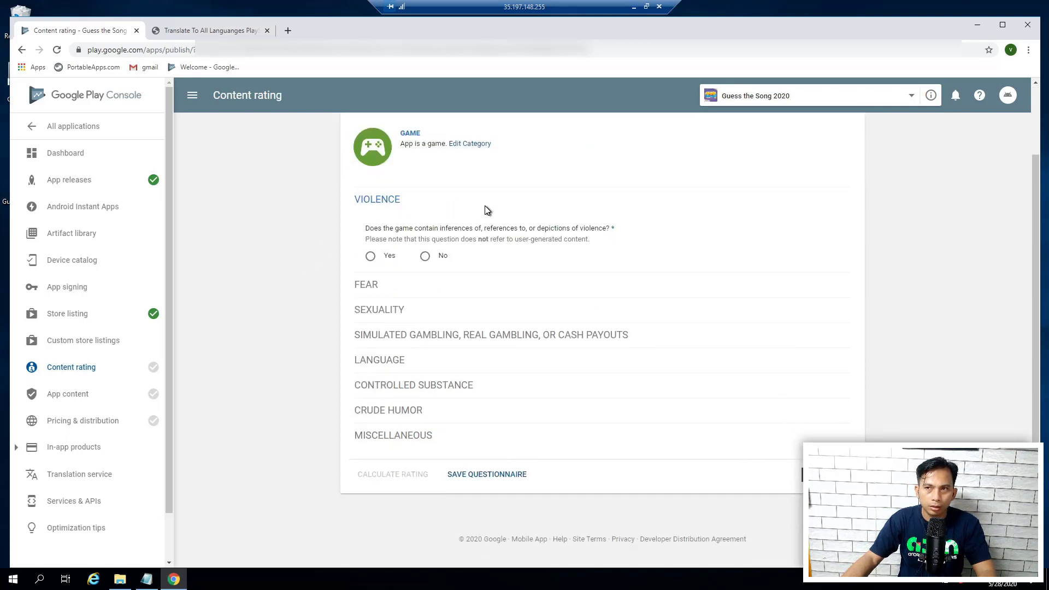
left_click(424, 256)
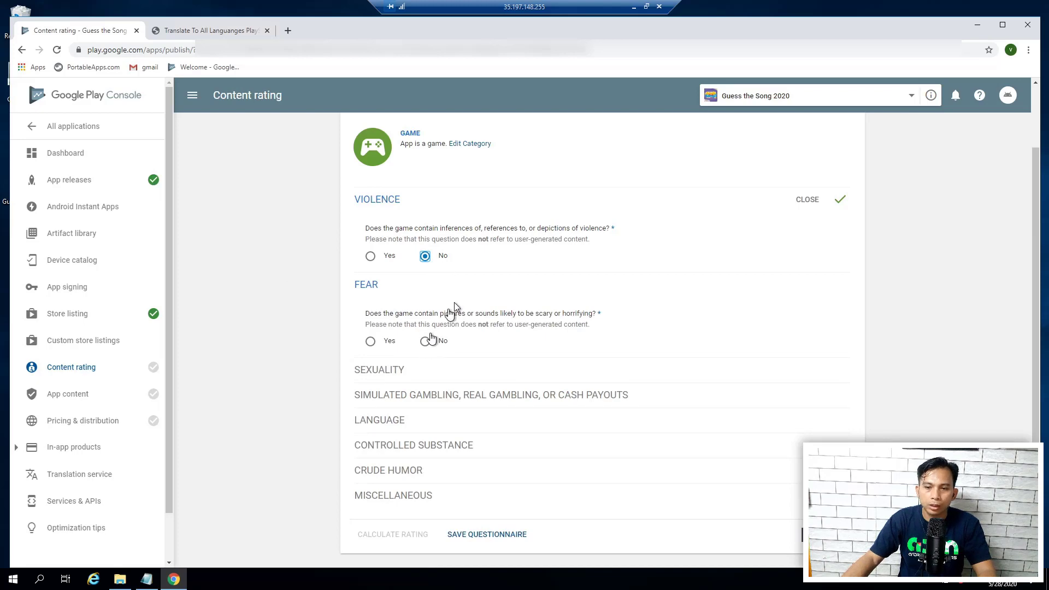
scroll(454, 302, "down", 1)
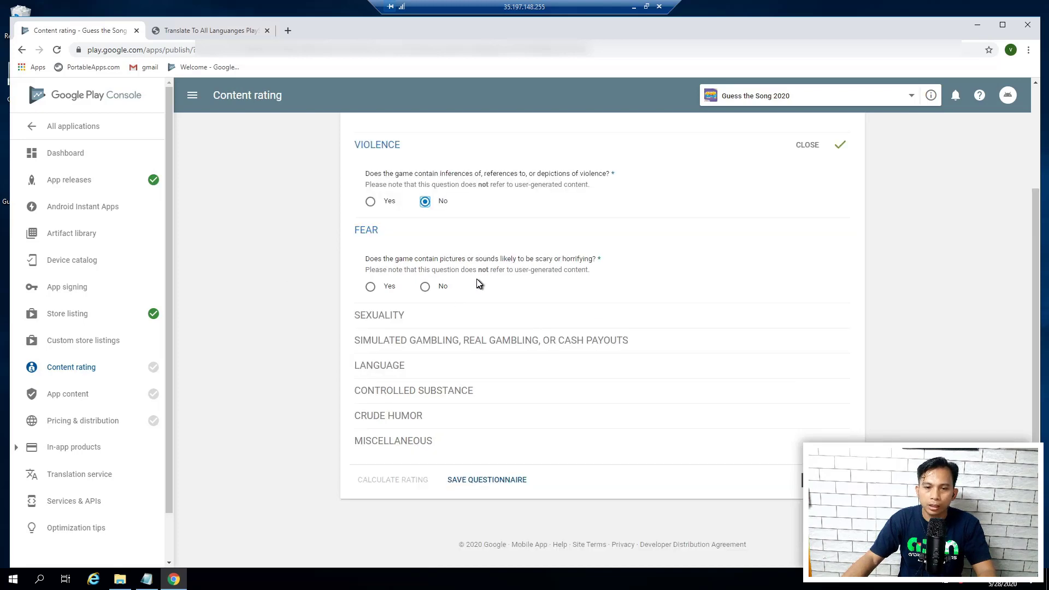
left_click(425, 286)
scroll(500, 288, "down", 1)
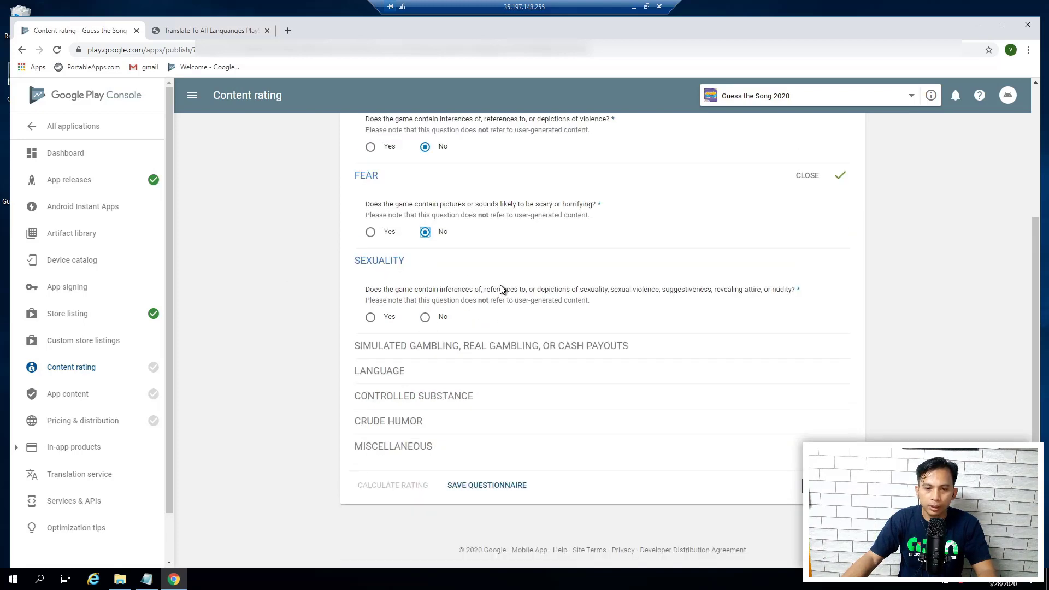
left_click(425, 317)
Answer No to the questions on gambling or cash payouts, offensive language, controlled substances and crude humor
scroll(442, 320, "down", 1)
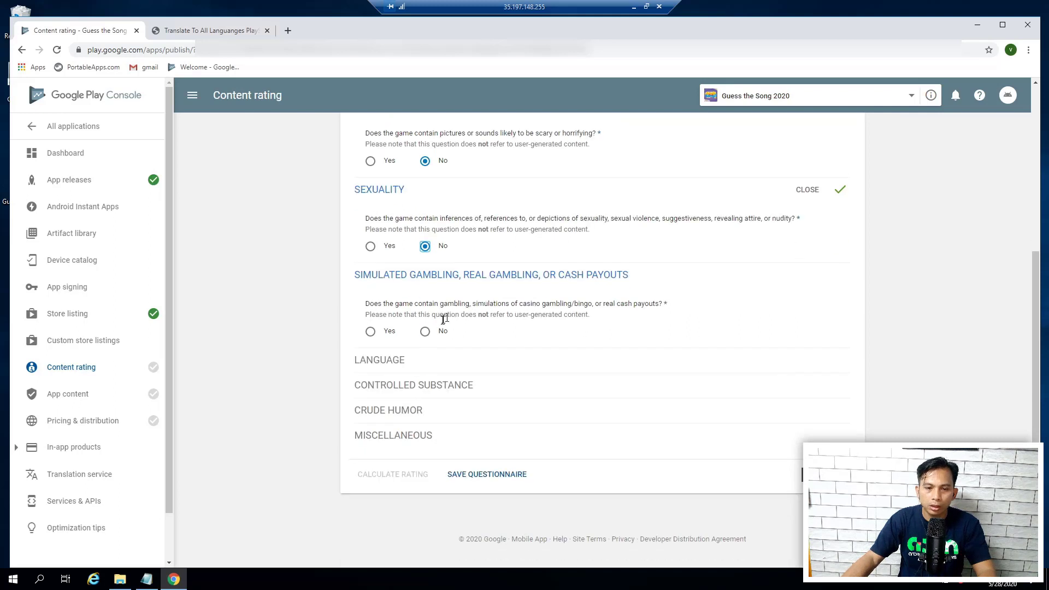
left_click(425, 331)
scroll(448, 361, "down", 1)
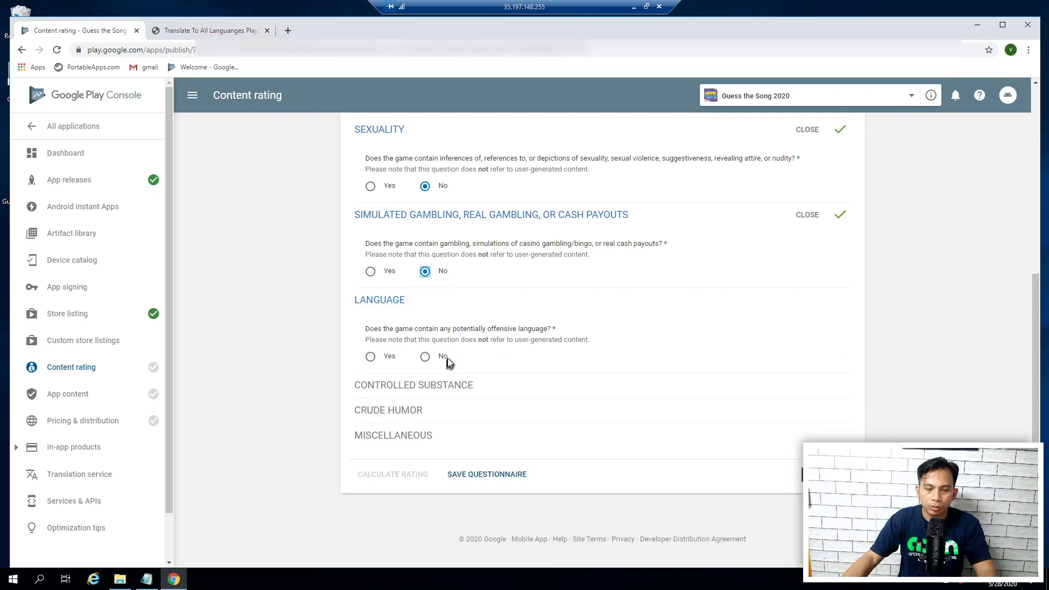
left_click(425, 358)
scroll(513, 291, "down", 1)
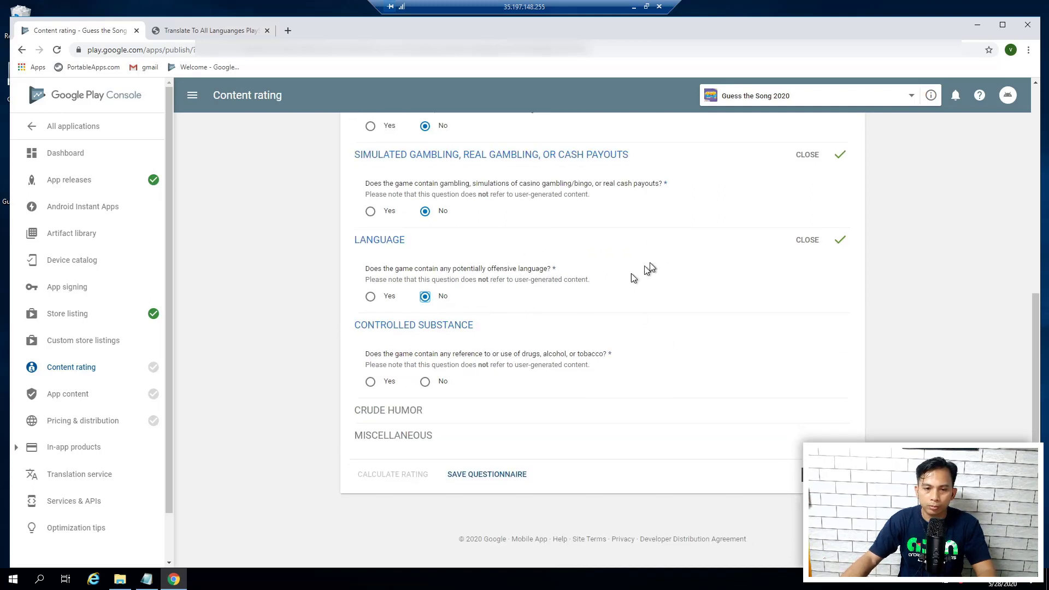
left_click(425, 382)
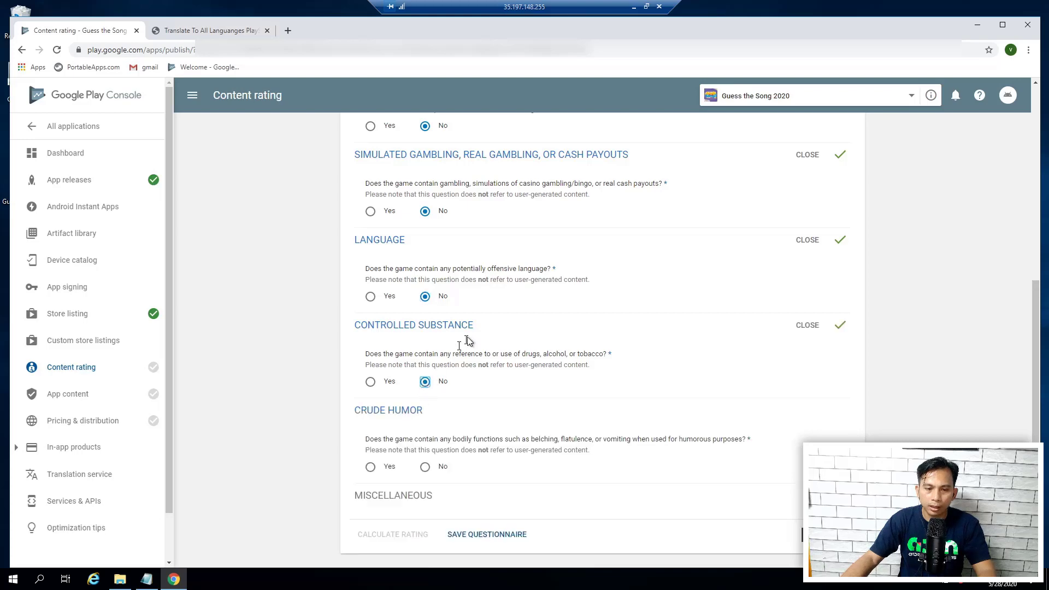
scroll(470, 338, "down", 1)
left_click(425, 406)
Answer Yes to users interacting or exchanging content and No to sharing the user's physical location in the Miscellaneous questions
scroll(517, 266, "down", 4)
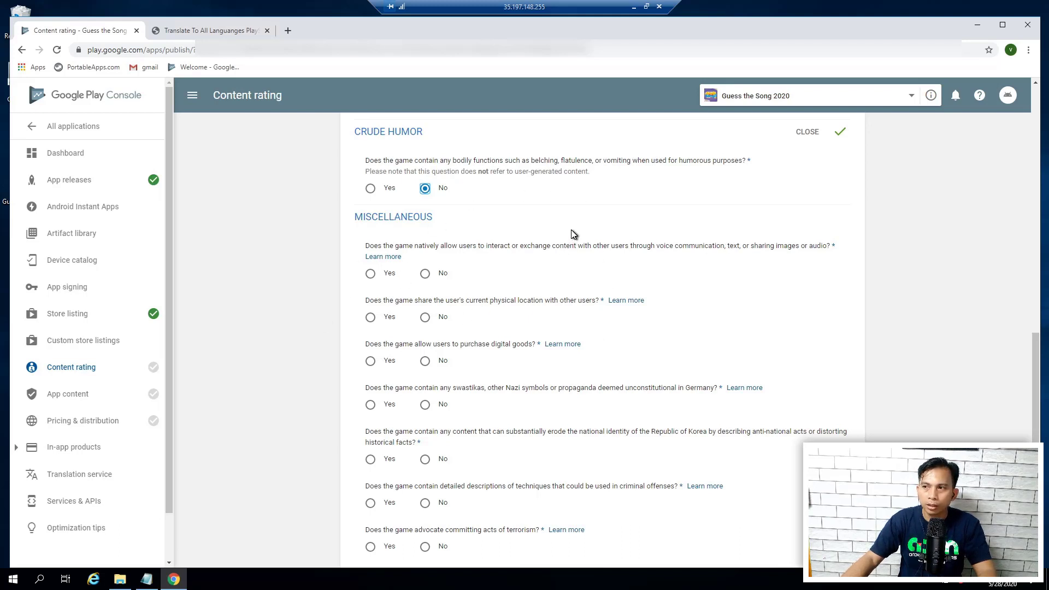
left_click(370, 273)
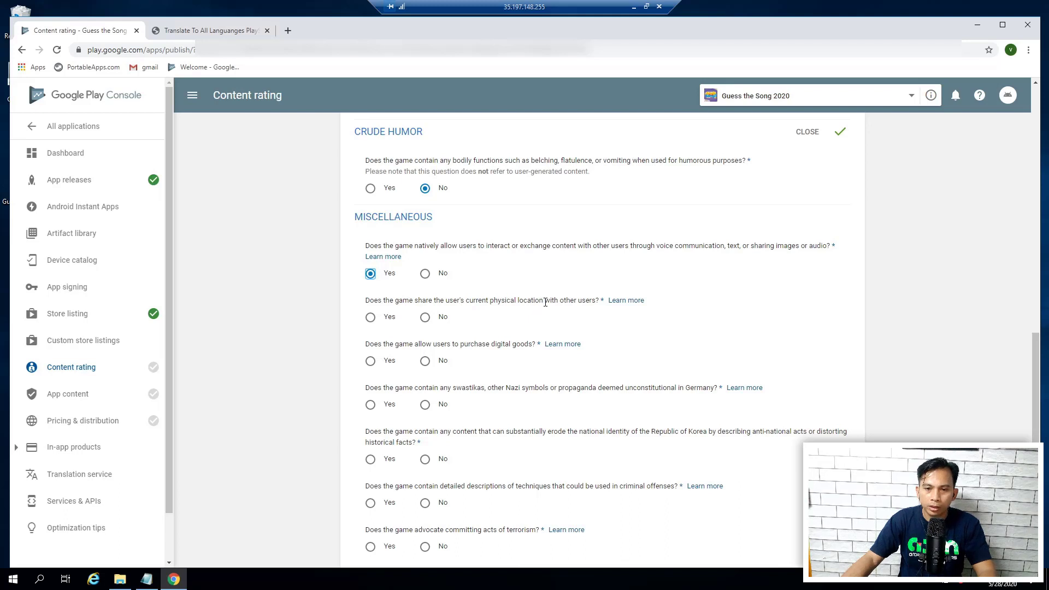
left_click(426, 318)
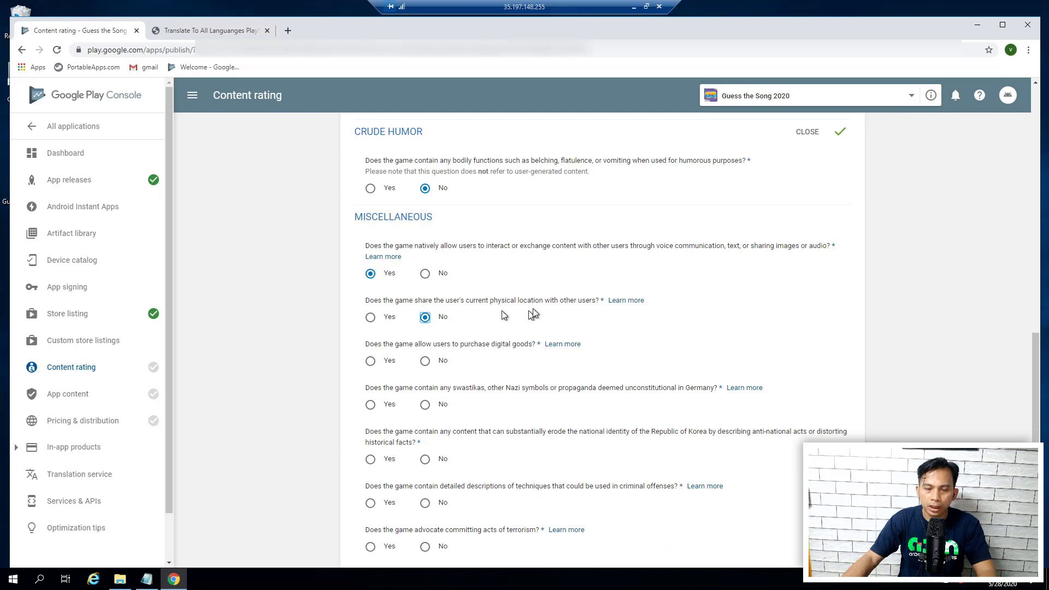
Answer Yes to purchasing digital goods, and No to random prizes and to trading or selling digital goods for currency
scroll(535, 293, "down", 1)
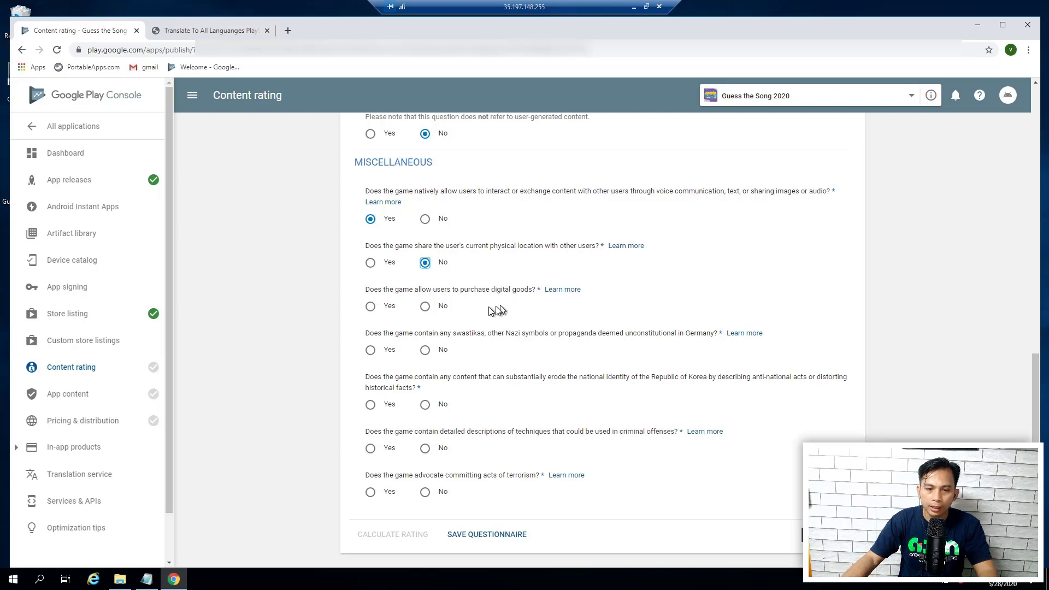
left_click(372, 306)
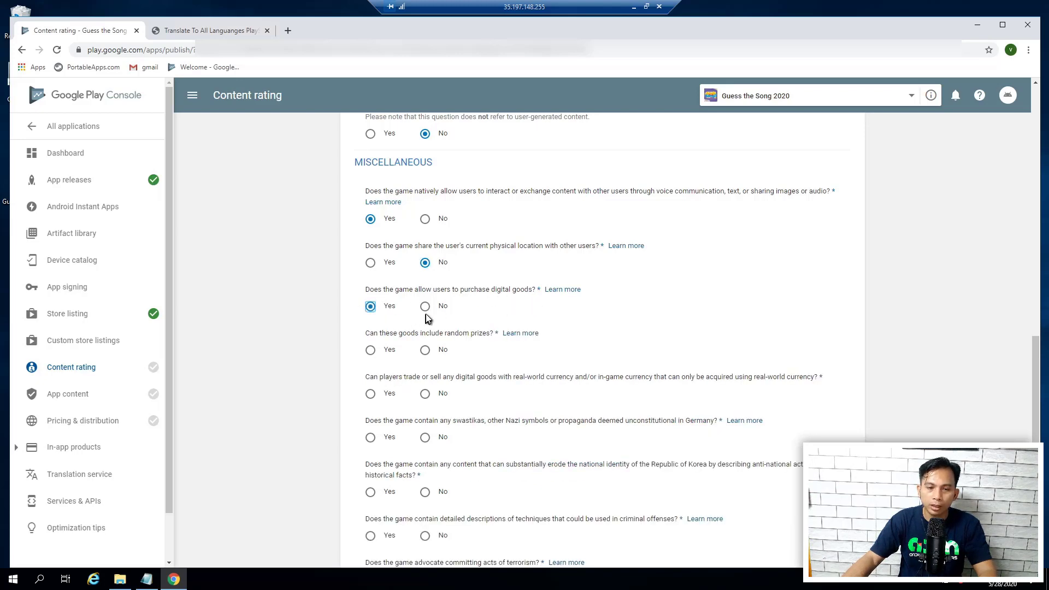
scroll(539, 295, "down", 1)
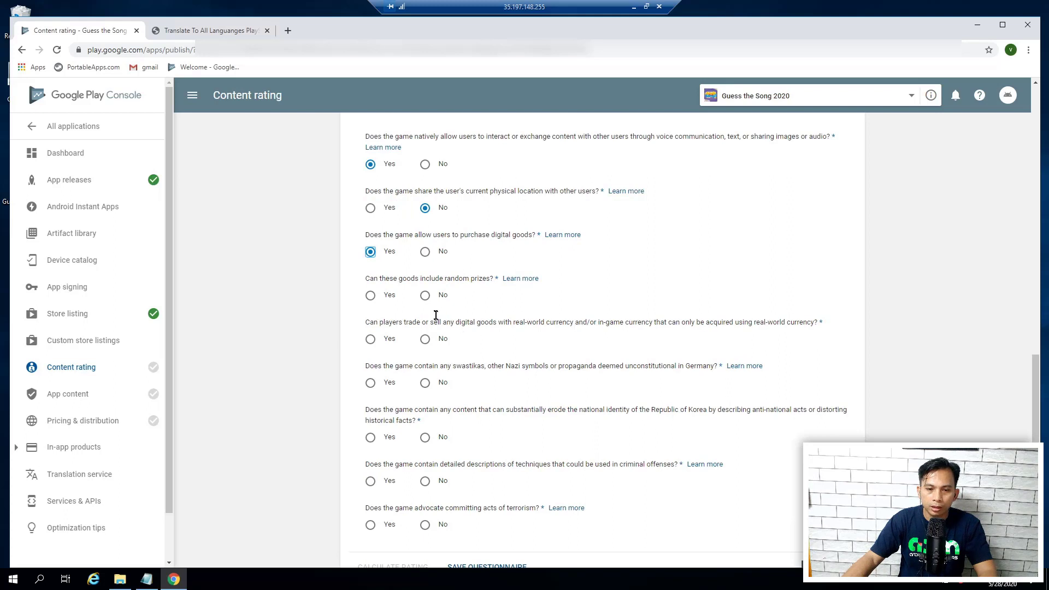
left_click(425, 295)
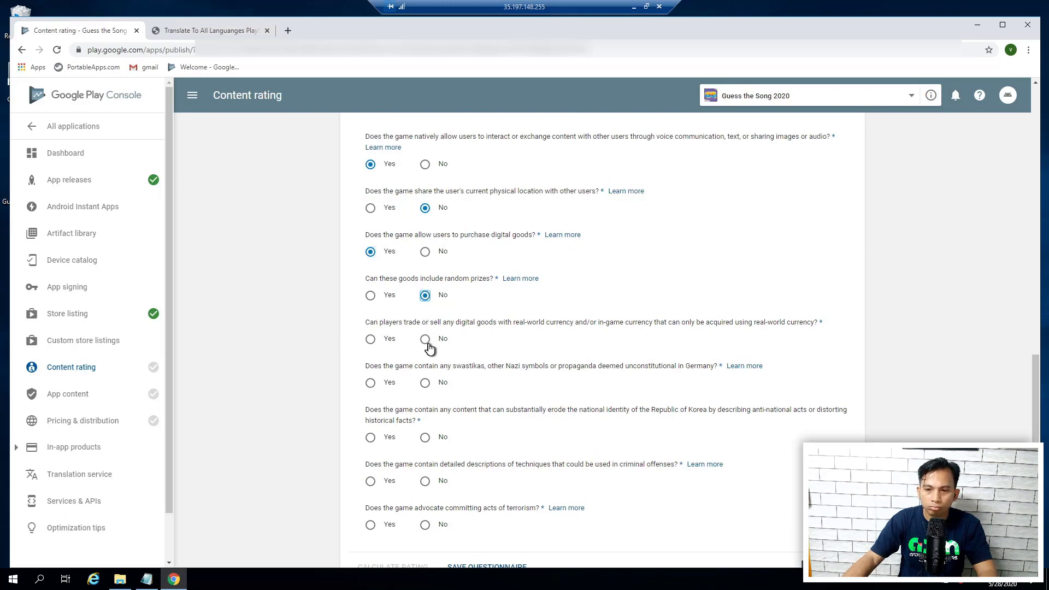
left_click(425, 339)
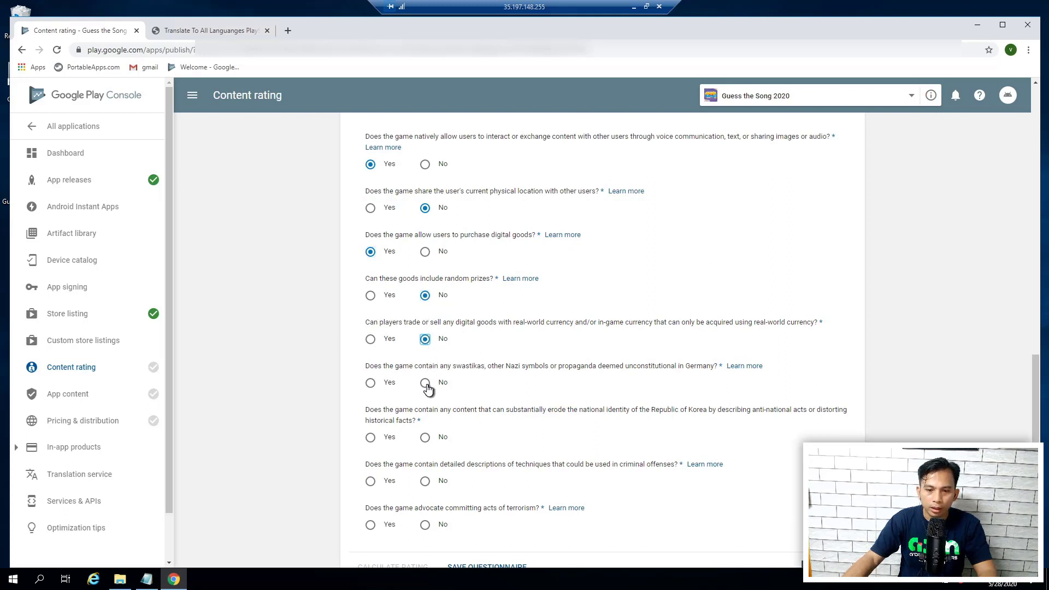
Answer No to the questions on Nazi symbols, anti-national Korean content, criminal techniques and advocating terrorism
left_click(425, 382)
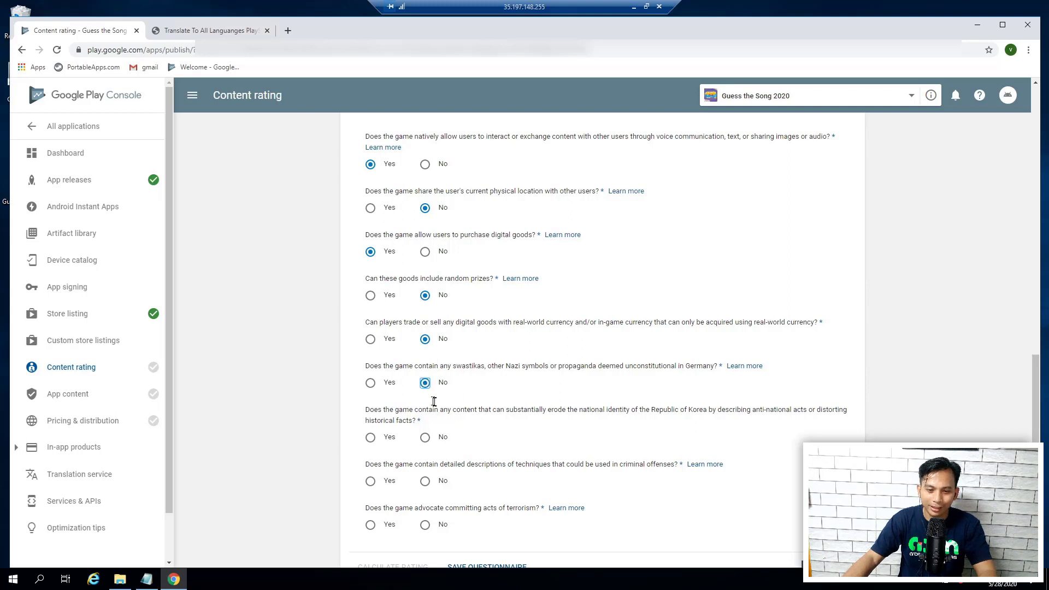
left_click(425, 437)
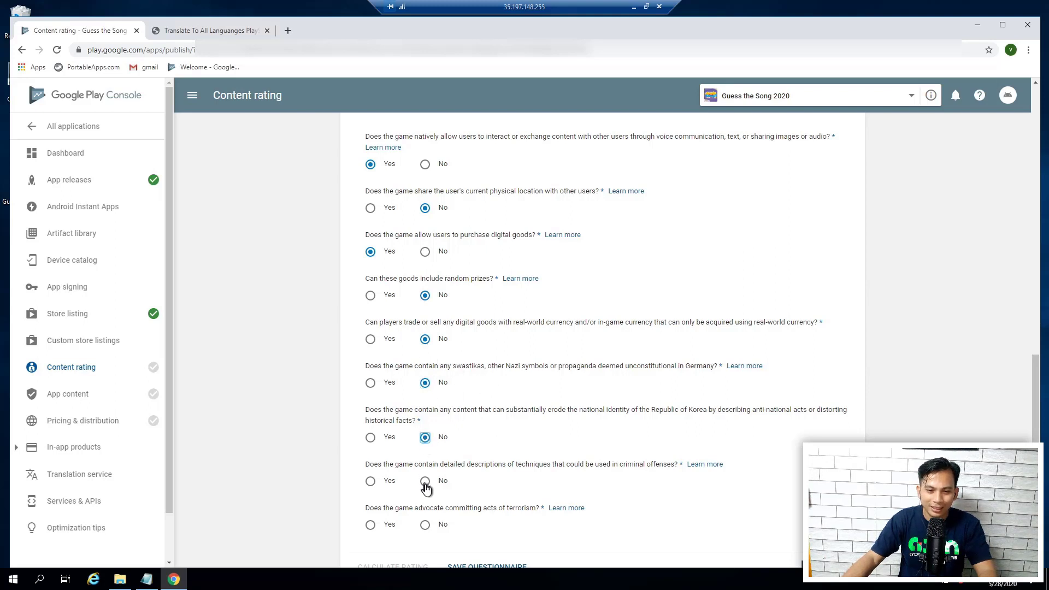
left_click(425, 481)
left_click(425, 524)
Save the completed content rating questionnaire and calculate the rating
scroll(521, 358, "down", 1)
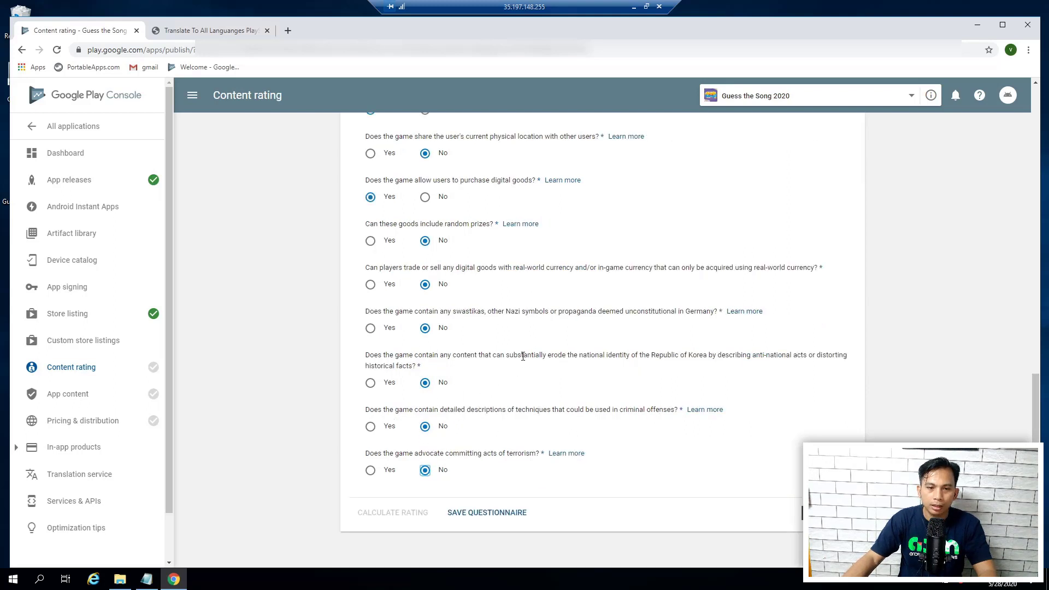
scroll(525, 358, "down", 1)
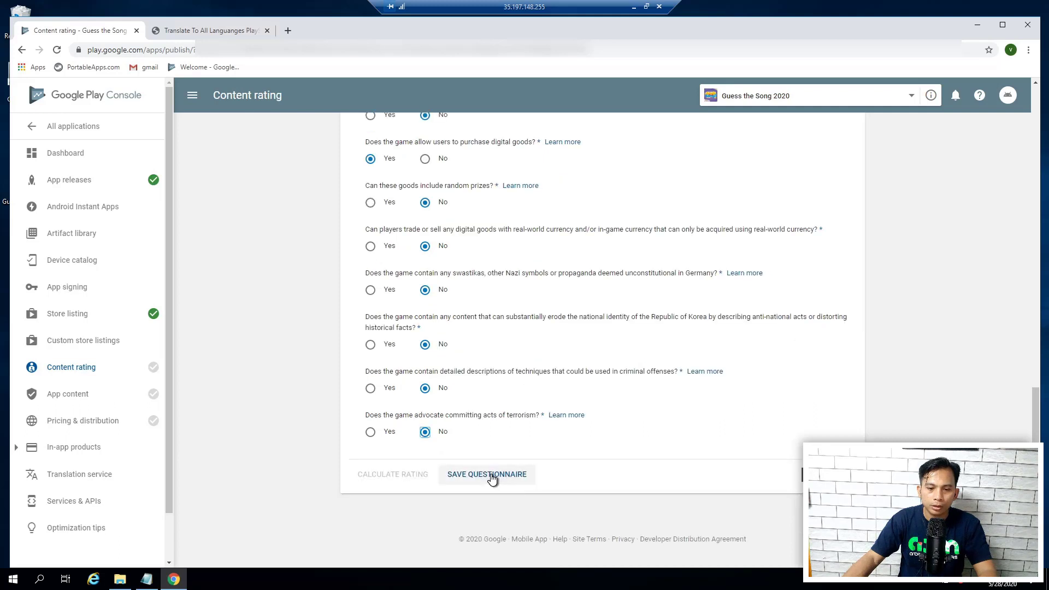
left_click(470, 474)
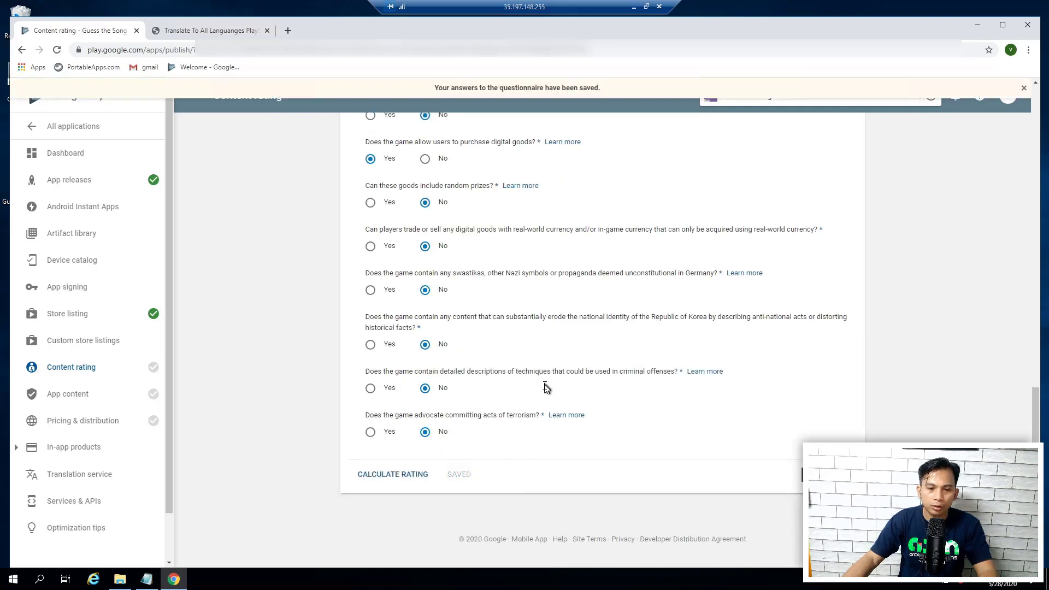
left_click(403, 474)
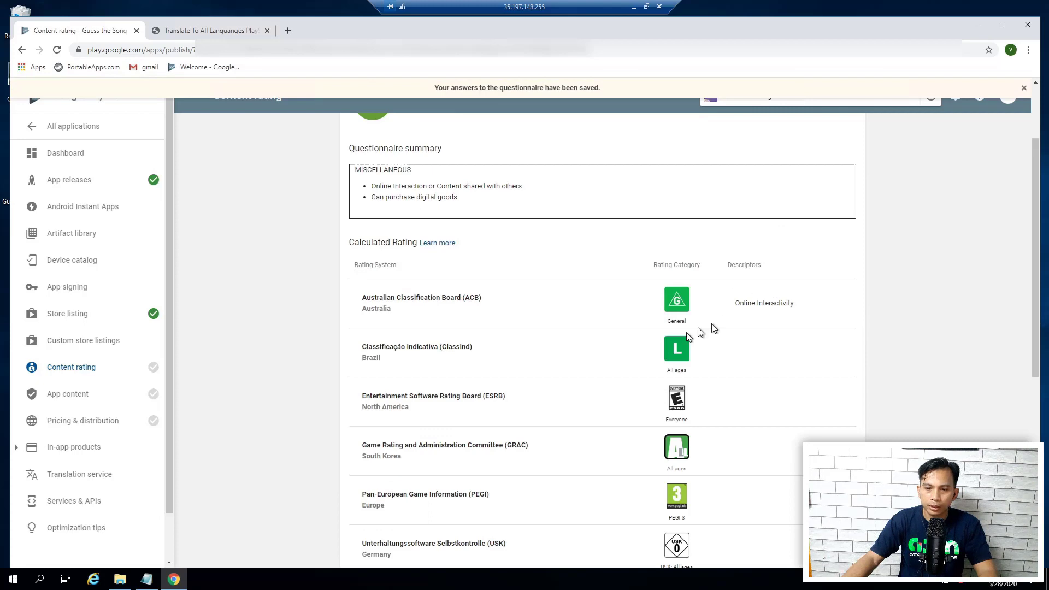
Review the calculated ratings for each rating system and apply the rating to the app
scroll(757, 326, "down", 2)
scroll(659, 410, "down", 1)
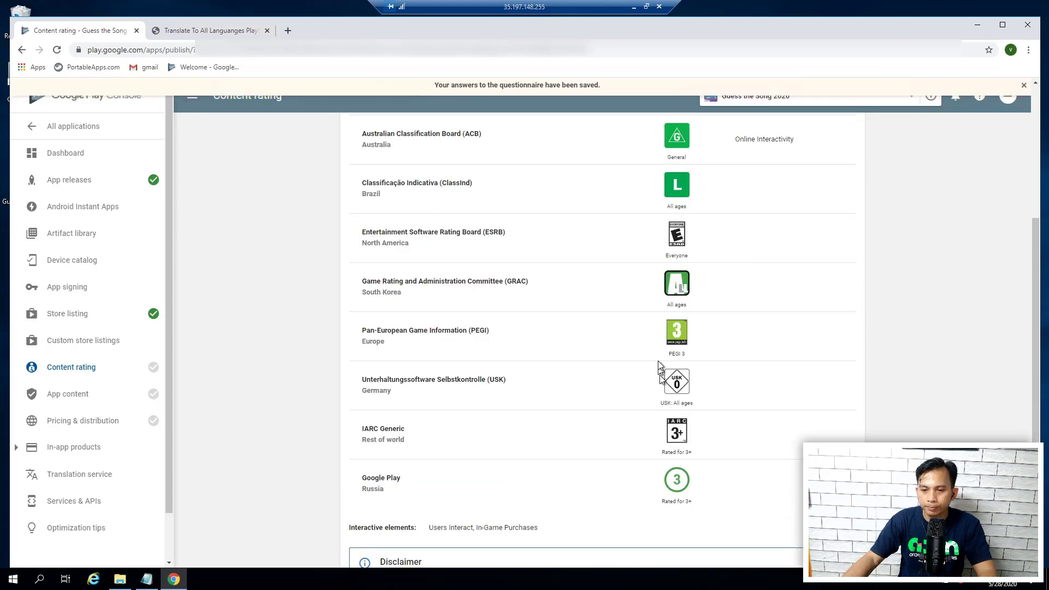
scroll(626, 343, "down", 4)
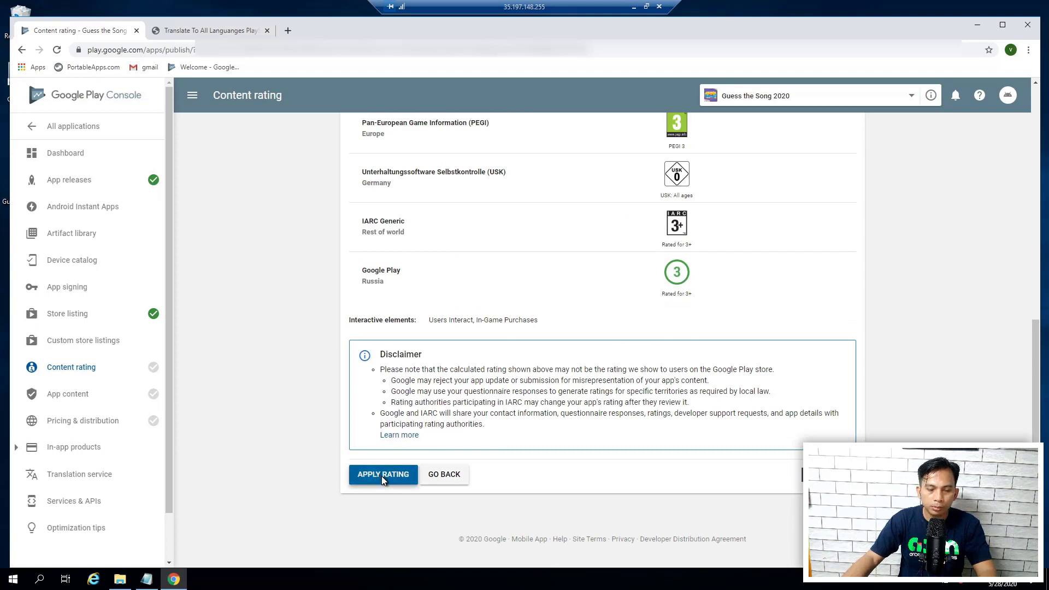
left_click(381, 475)
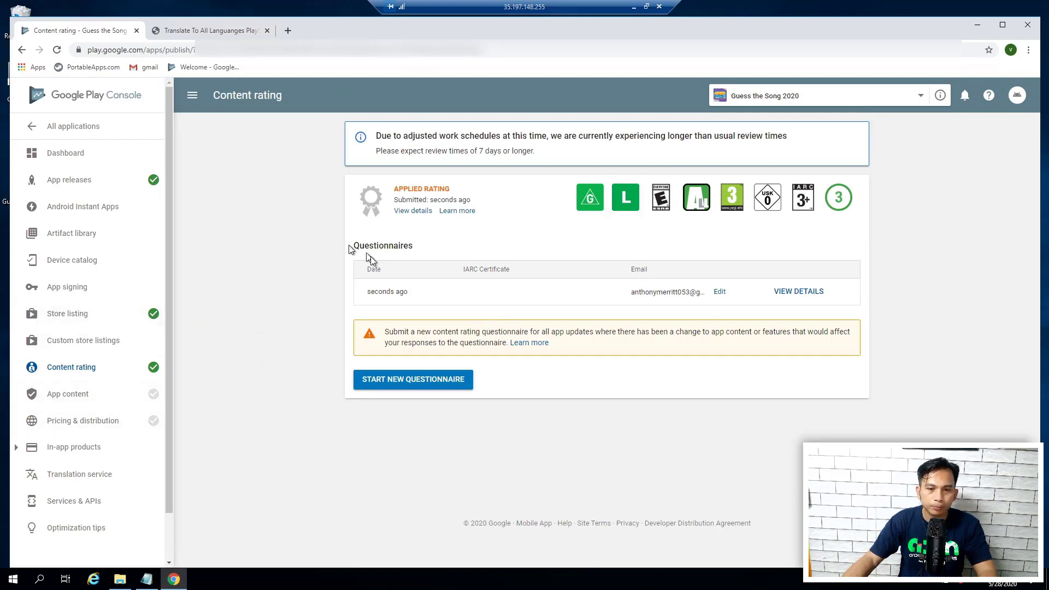
Open the app's Pricing & distribution settings and set all countries to Available
left_click(100, 428)
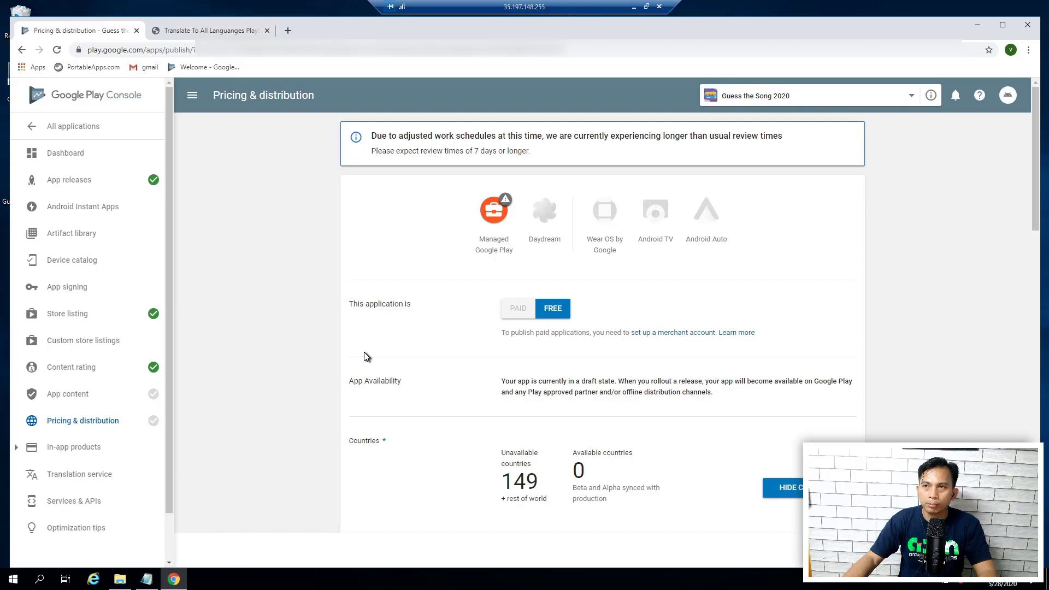
scroll(365, 352, "down", 4)
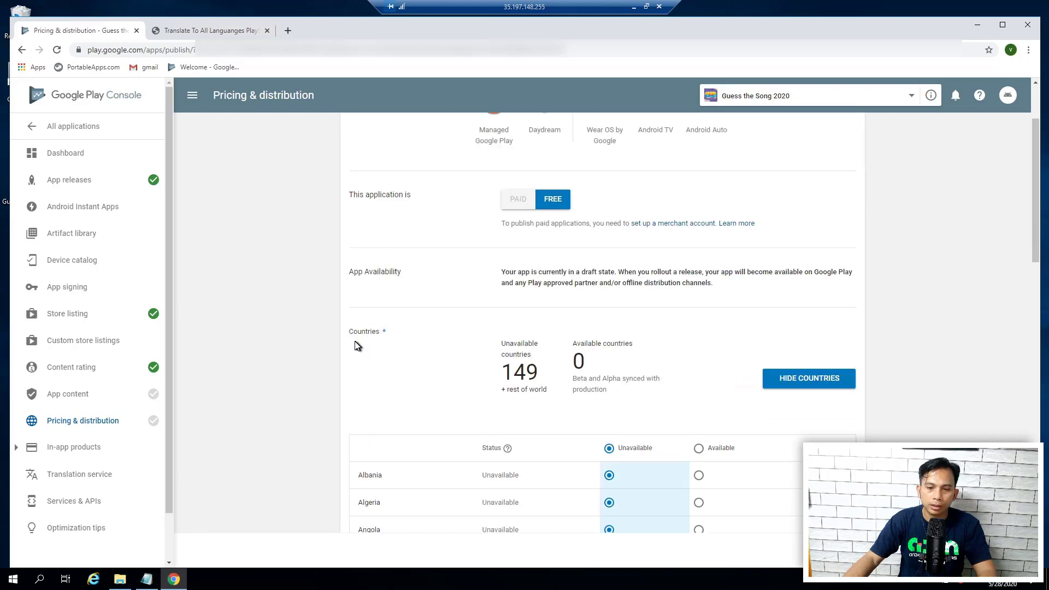
scroll(304, 326, "down", 2)
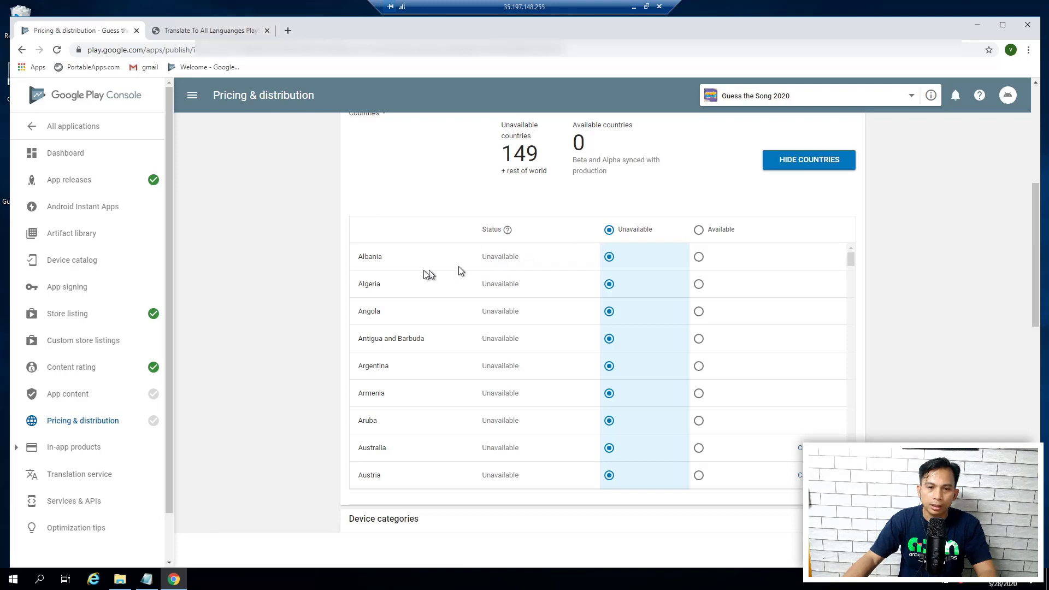
left_click(699, 230)
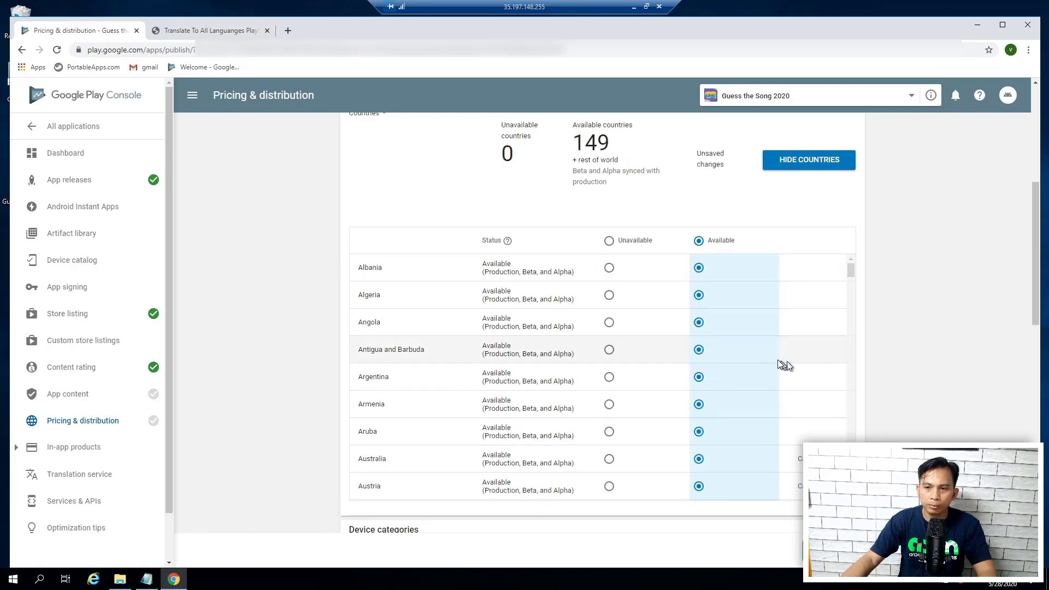
Set Argentina to Unavailable and look through the countries that follow it in the list
scroll(703, 344, "down", 1)
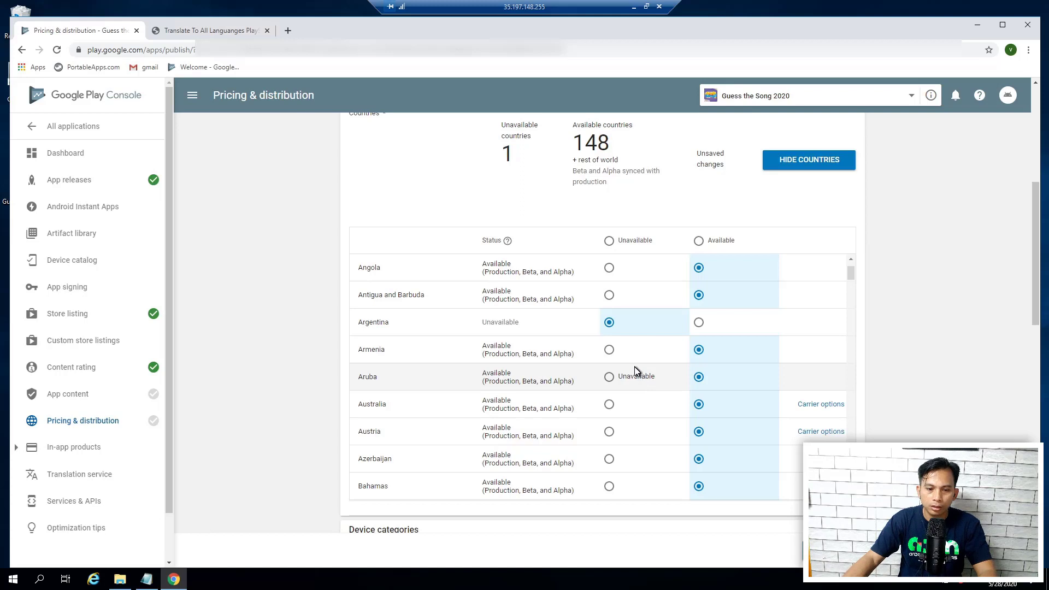
scroll(635, 370, "down", 7)
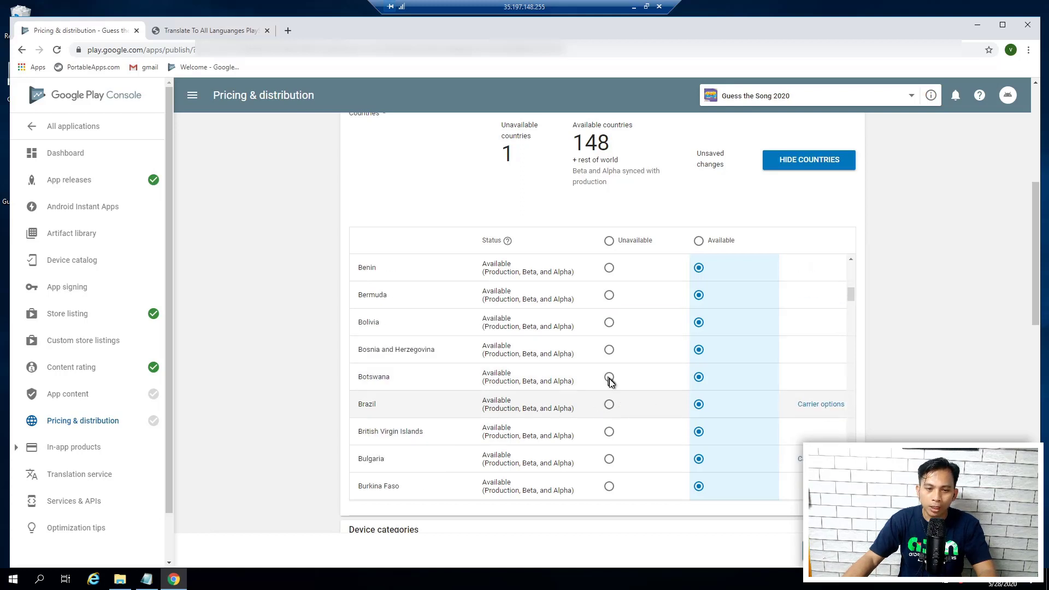
scroll(610, 383, "down", 5)
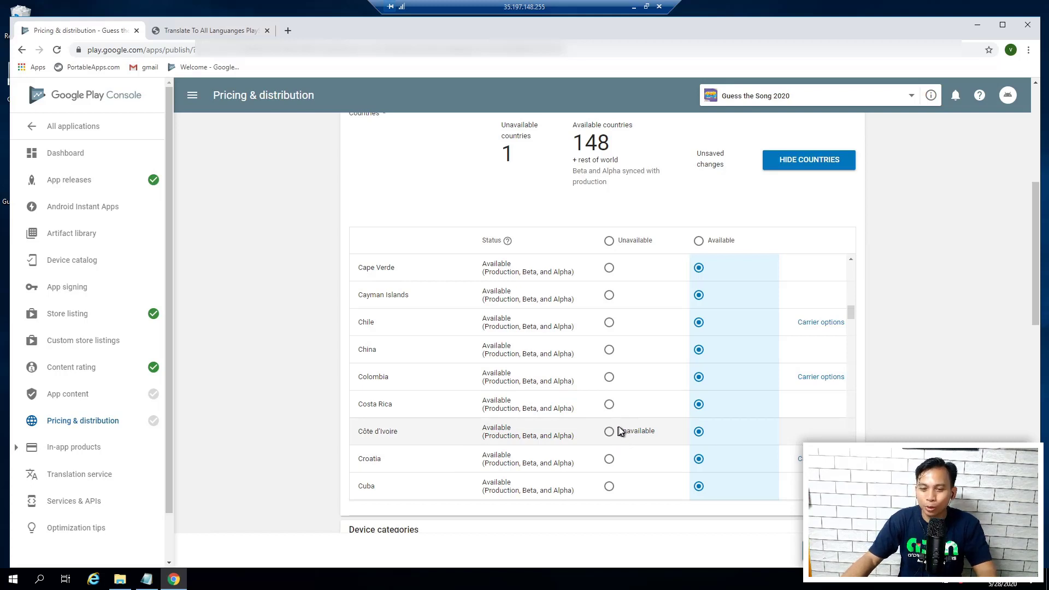
scroll(621, 429, "down", 2)
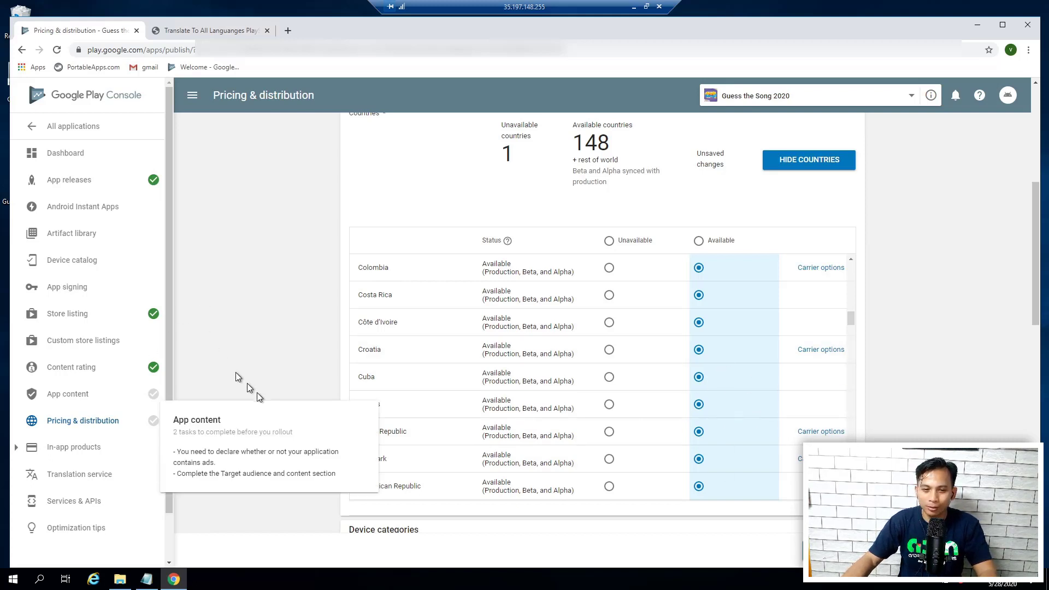
Accept the Content guidelines and US export laws consents and save the pricing and distribution settings
scroll(323, 321, "down", 2)
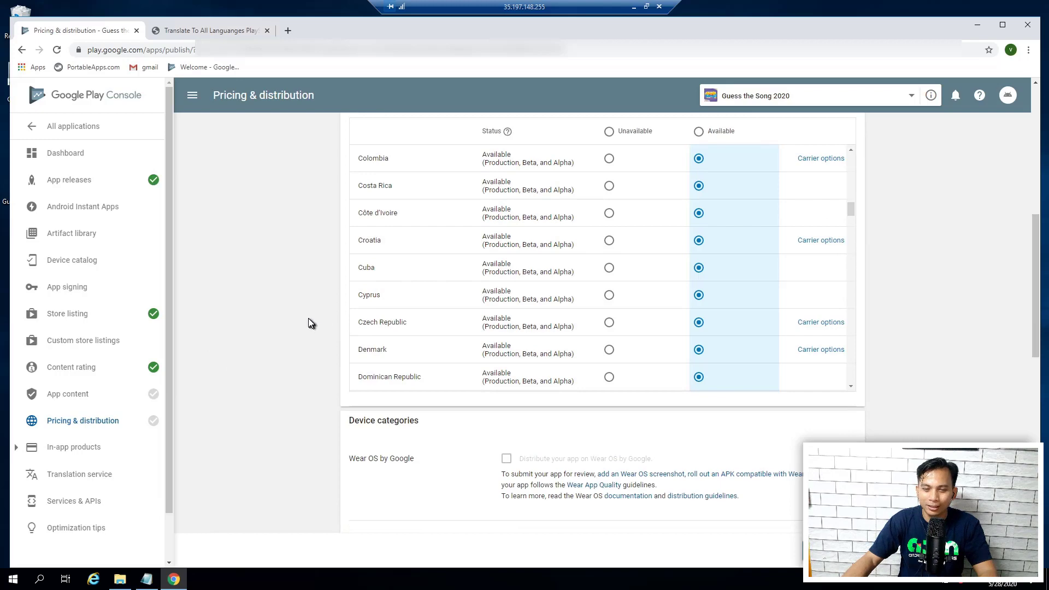
scroll(306, 321, "down", 1)
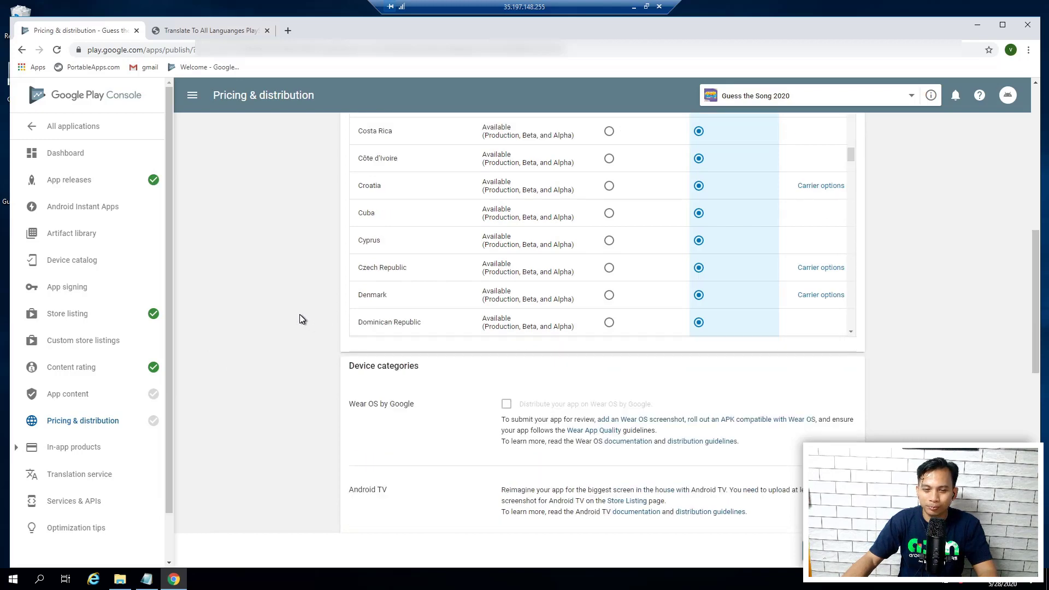
scroll(300, 312, "down", 3)
scroll(298, 310, "down", 6)
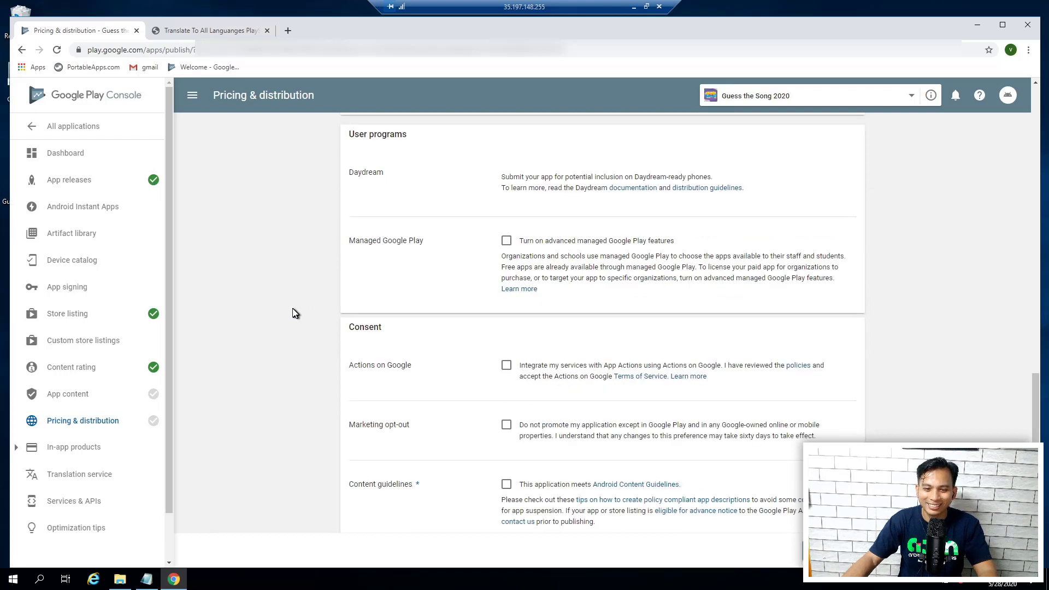
scroll(293, 310, "down", 3)
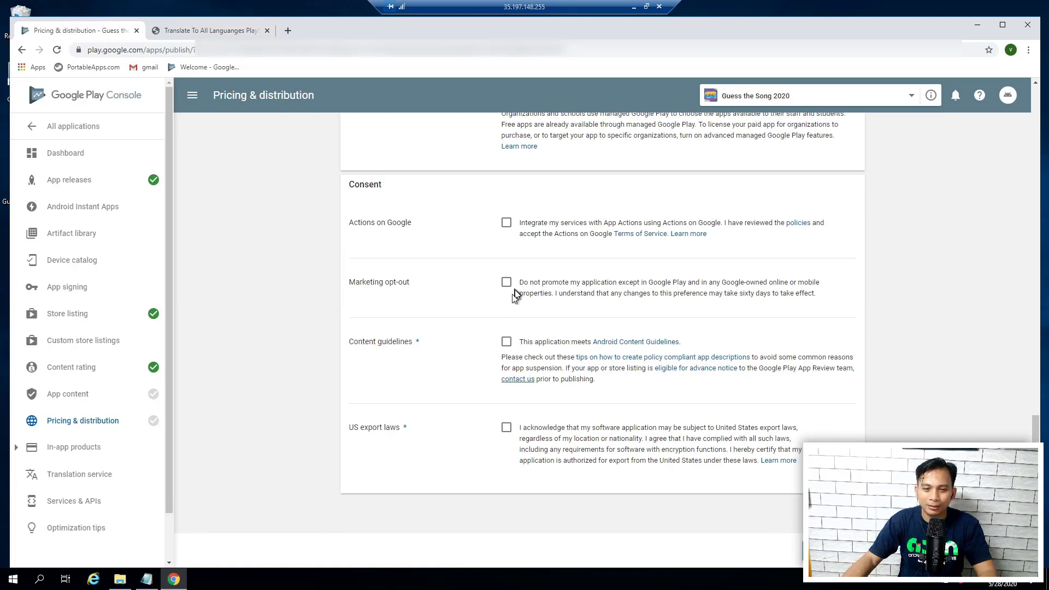
left_click(506, 343)
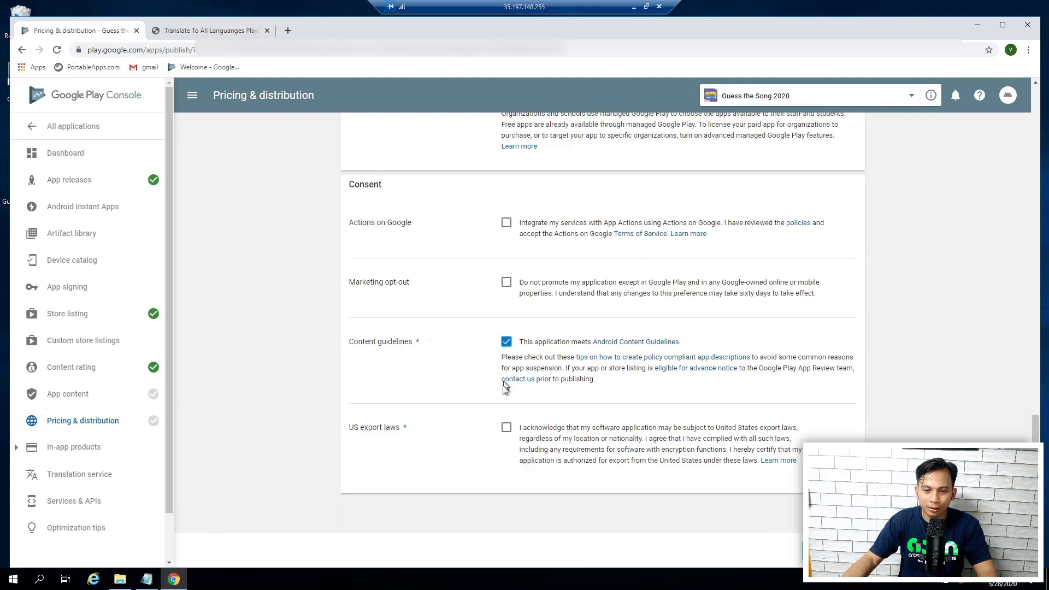
left_click(506, 428)
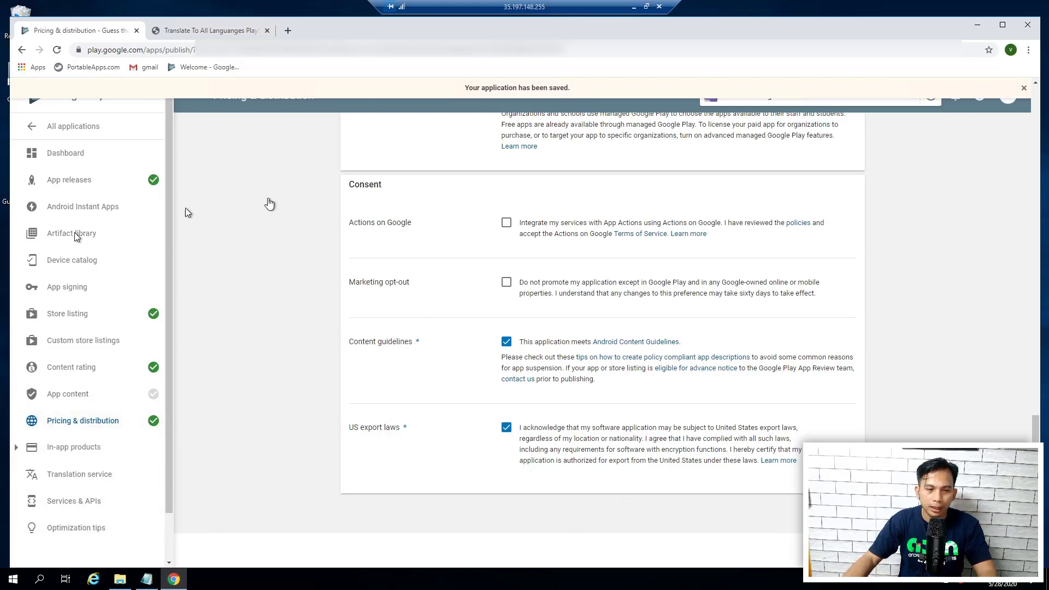
Open the App content section and start the Privacy policy task
left_click(92, 397)
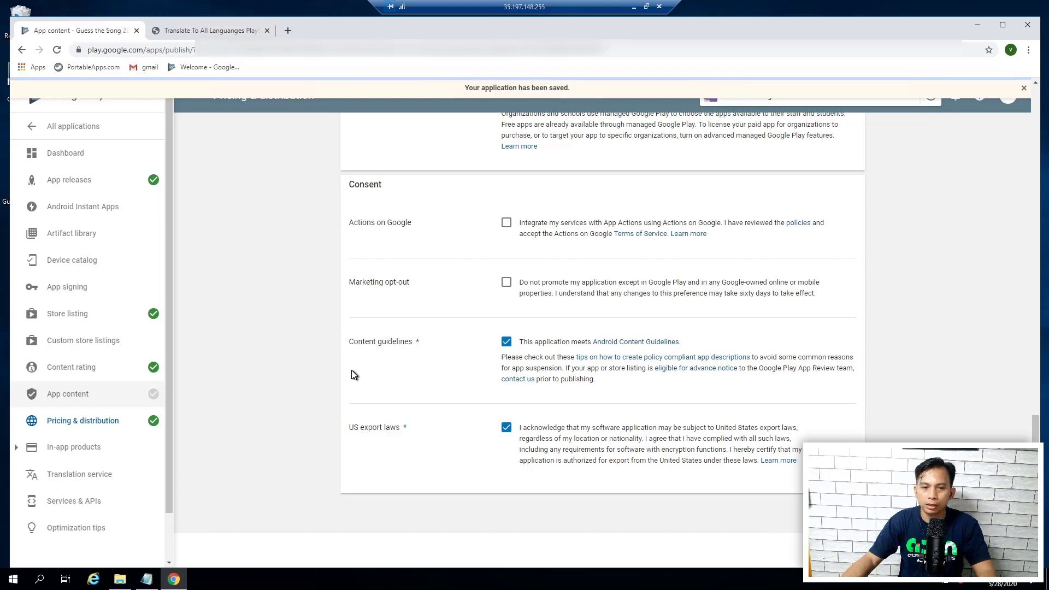
scroll(527, 284, "up", 2)
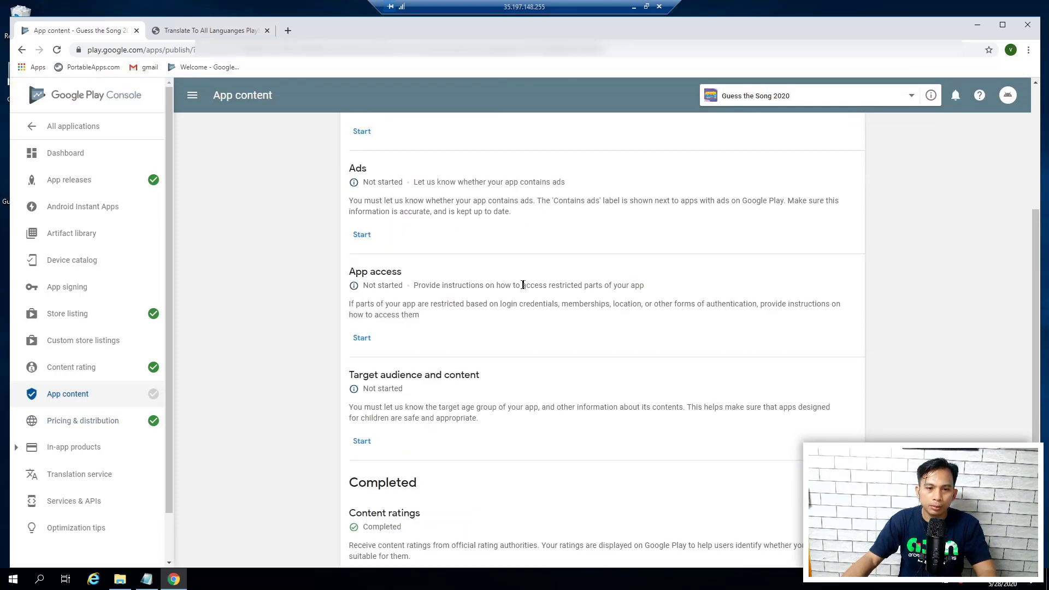
scroll(512, 283, "up", 4)
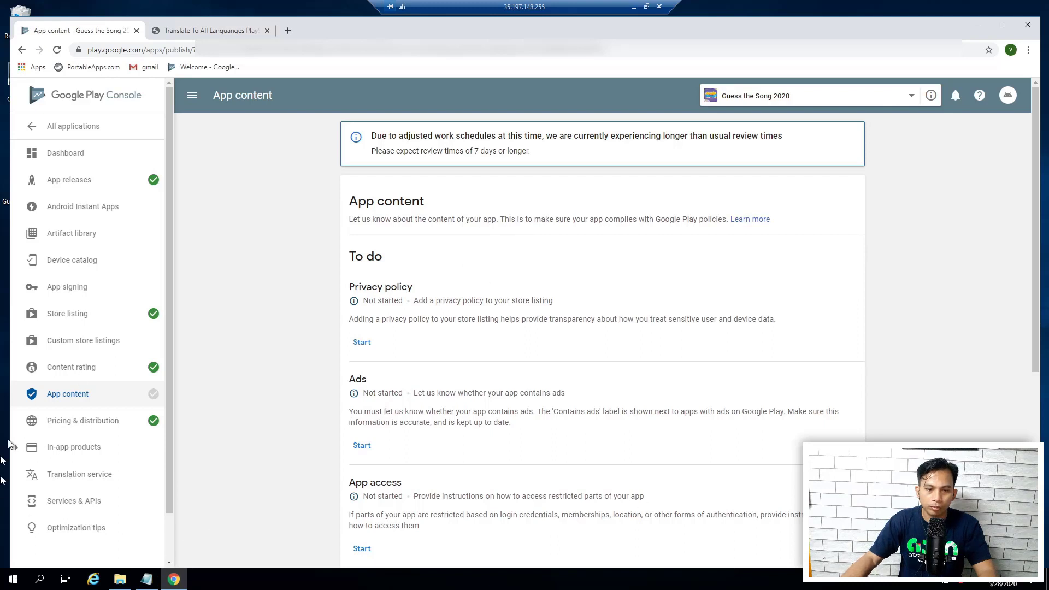
left_click(361, 345)
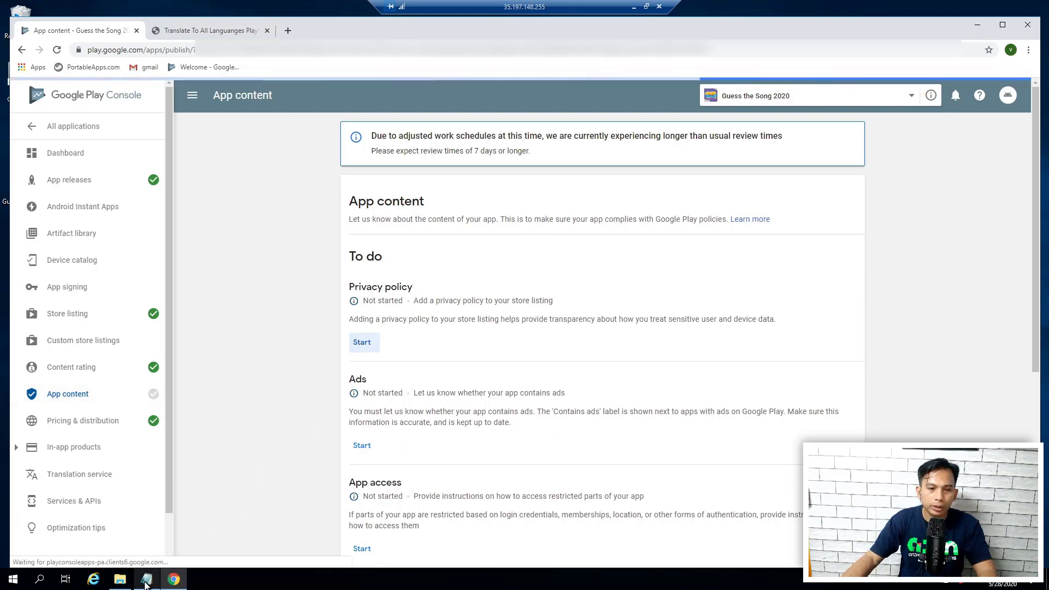
Copy the privacy policy URL from the Guess the Song 2020 notes in Notepad and close the translation page in the browser
left_click(146, 579)
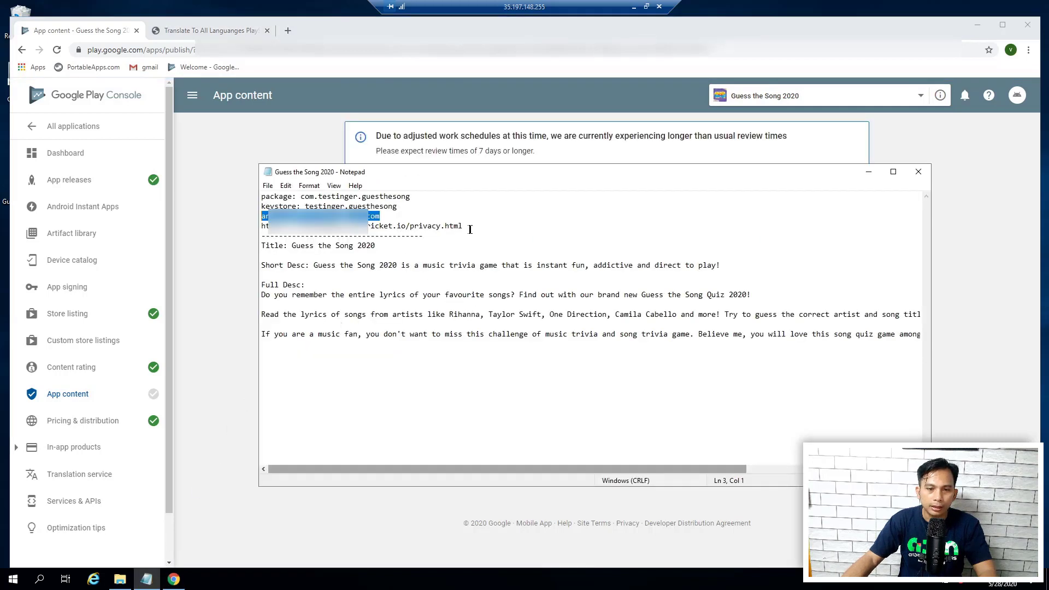
left_click_drag(464, 226, 265, 226)
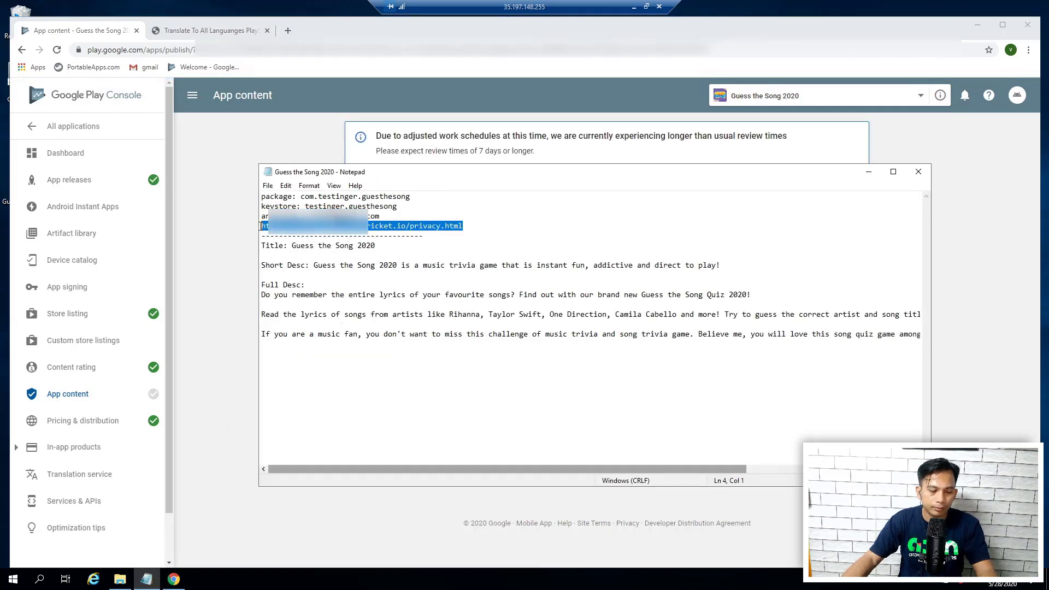
left_click(212, 34)
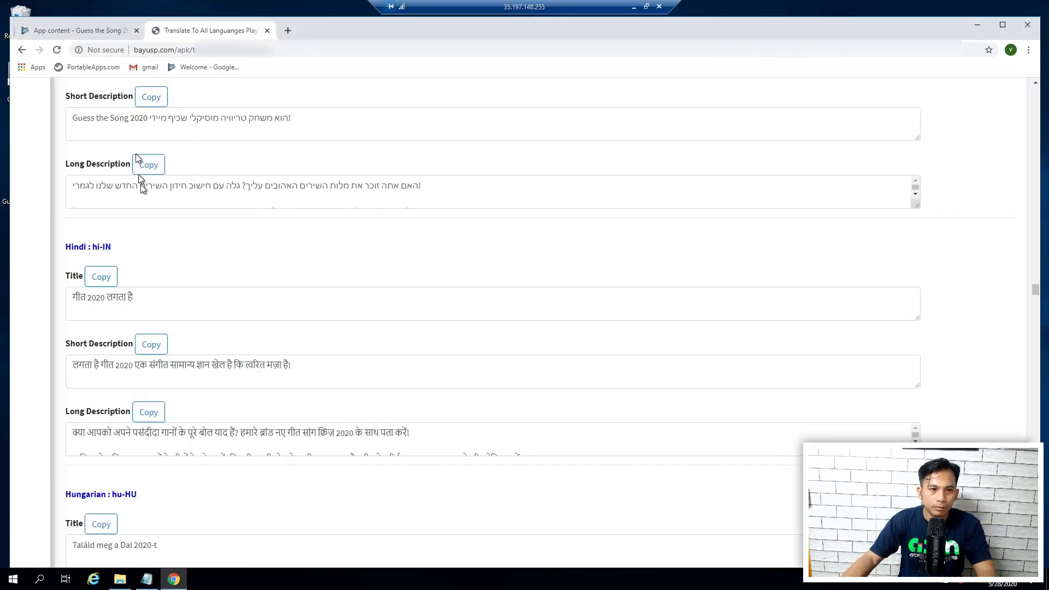
left_click(267, 31)
Enter the copied flycricket.io URL as the app's privacy policy, save it and return to the App content overview
left_click(478, 316)
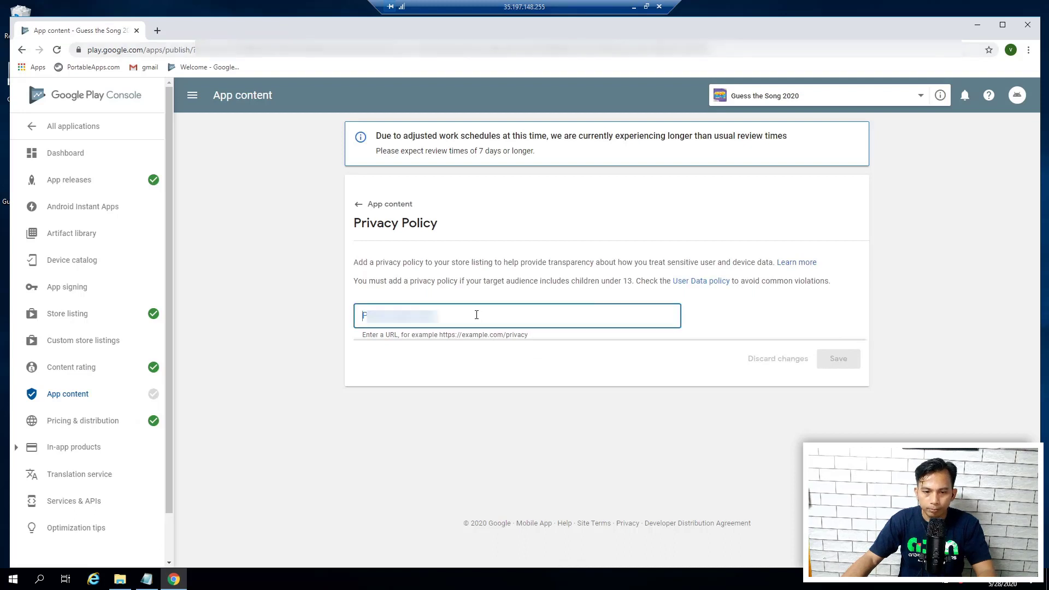
key("ctrl+v")
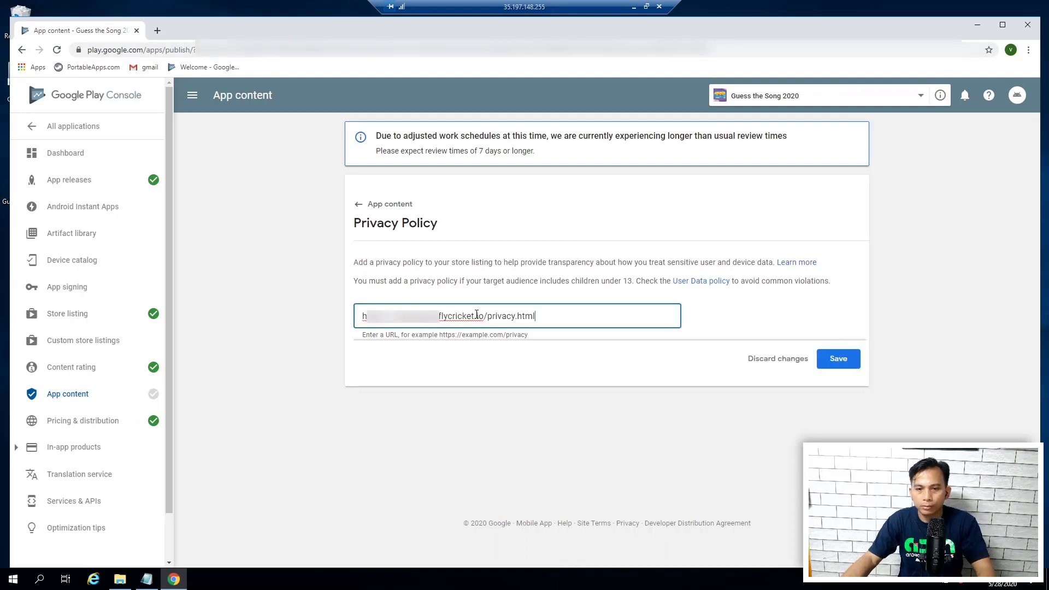
left_click(839, 358)
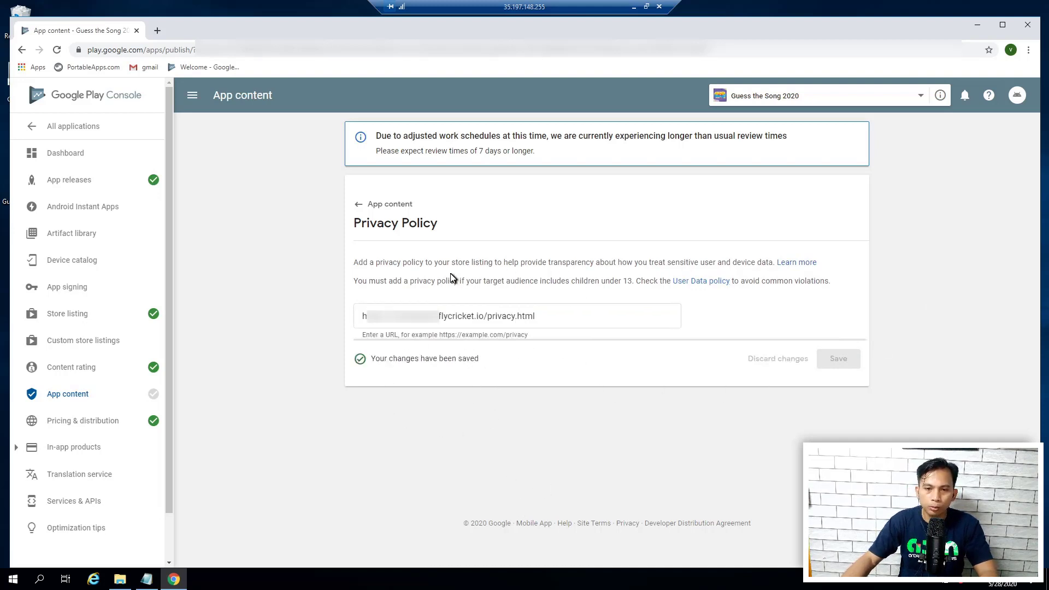
left_click(371, 209)
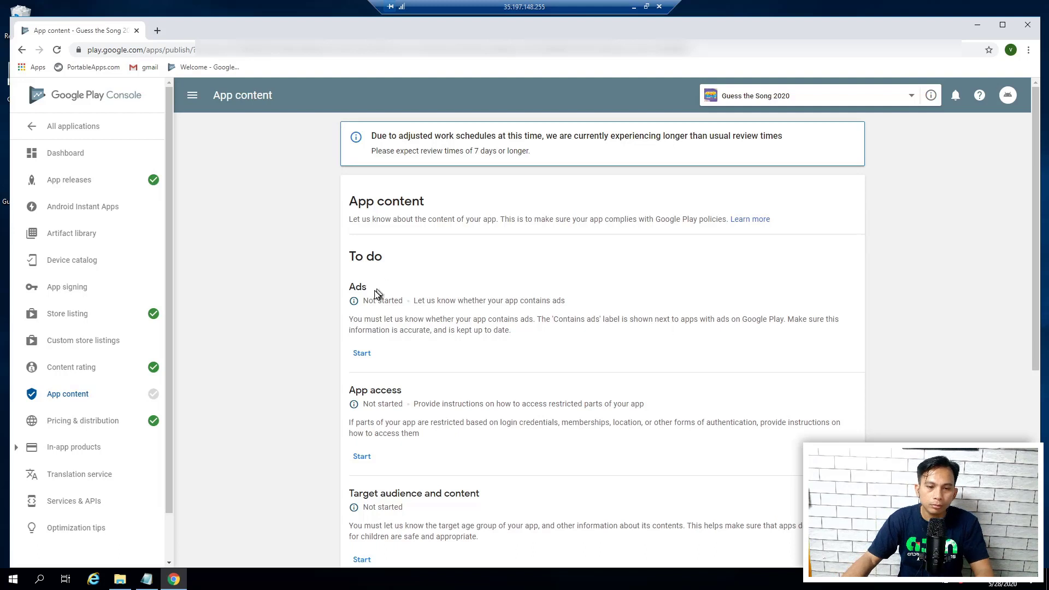
Complete the Ads task by declaring that the app contains ads, then save and return to the App content overview
left_click(362, 355)
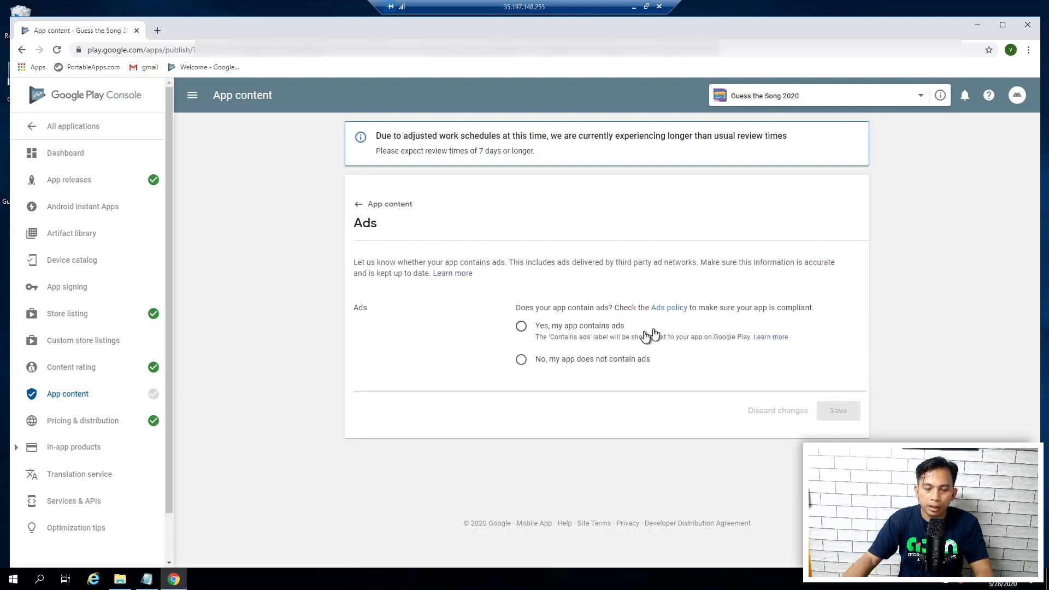
left_click(520, 327)
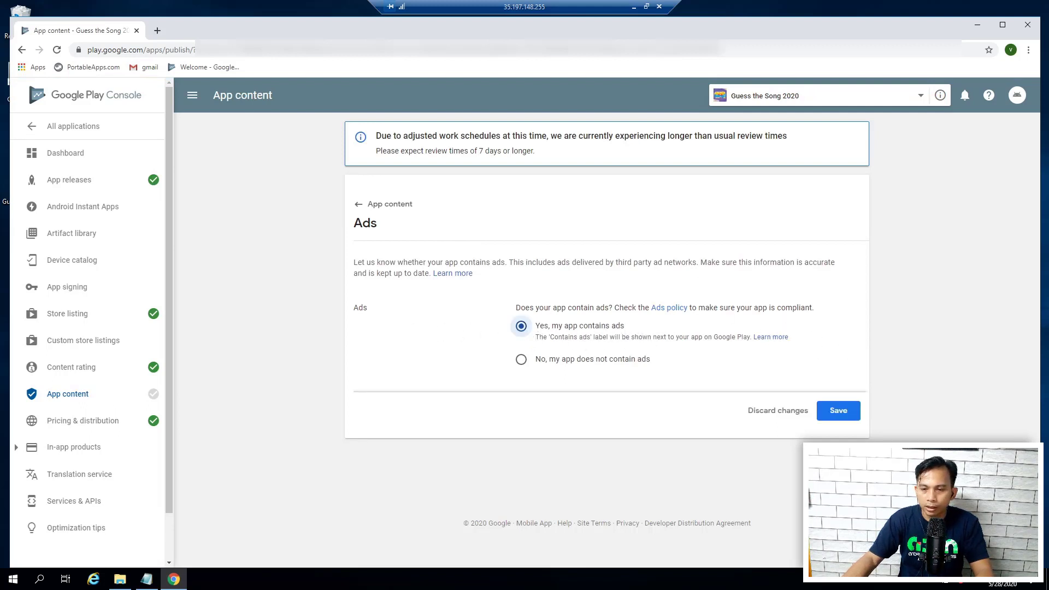
left_click(845, 416)
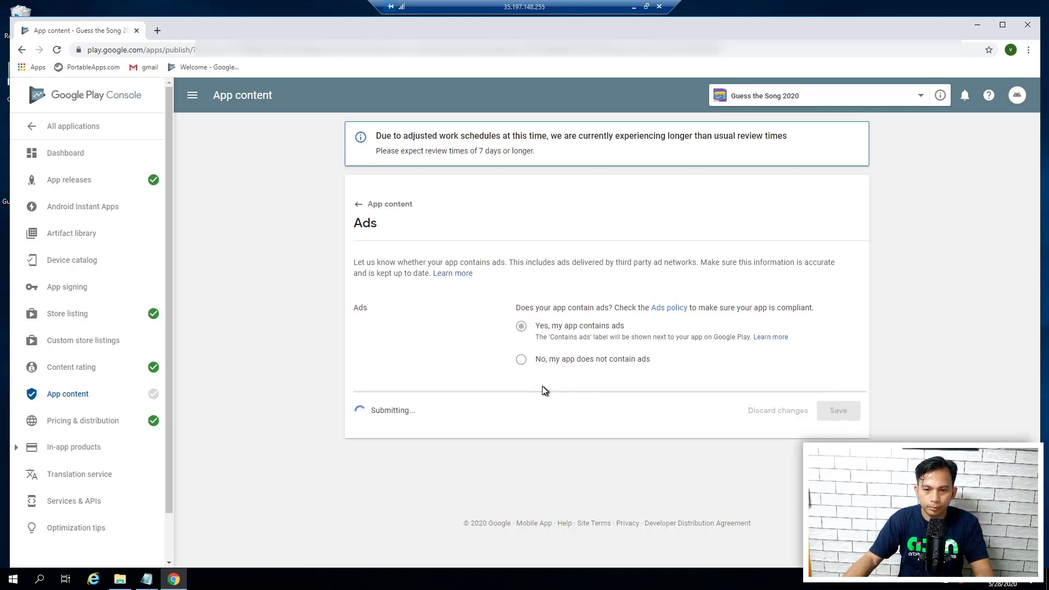
left_click(372, 205)
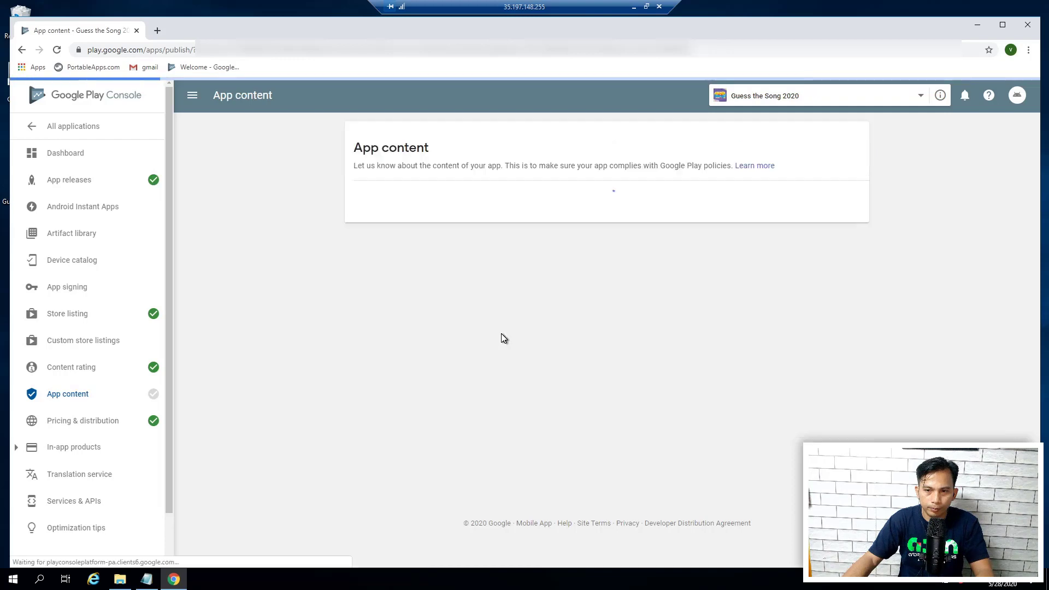
Declare in App access that all functionality is available without special access, save and return to the App content overview
scroll(484, 355, "down", 2)
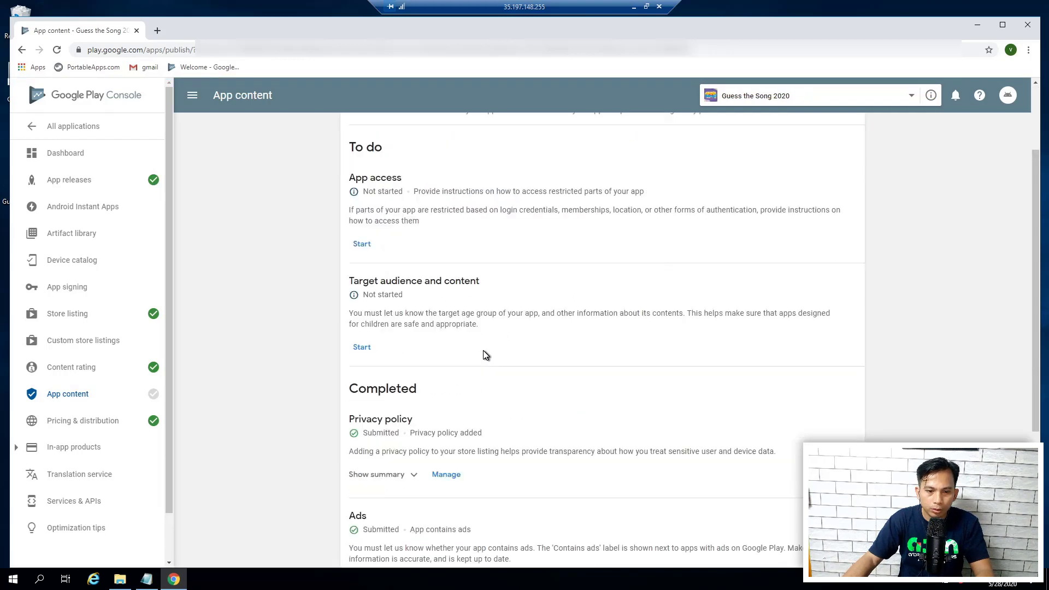
left_click(363, 348)
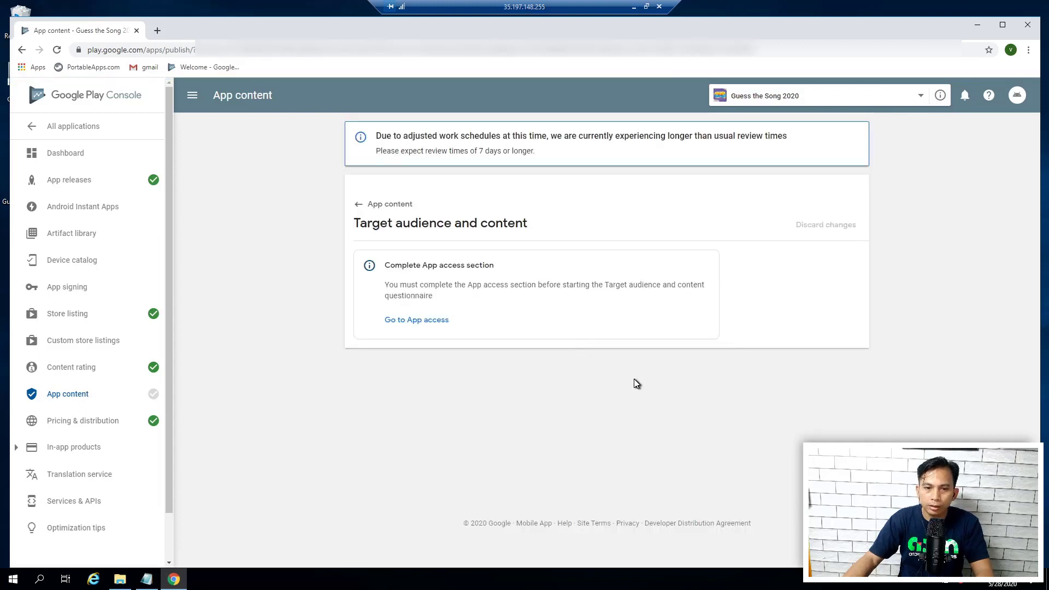
left_click(418, 322)
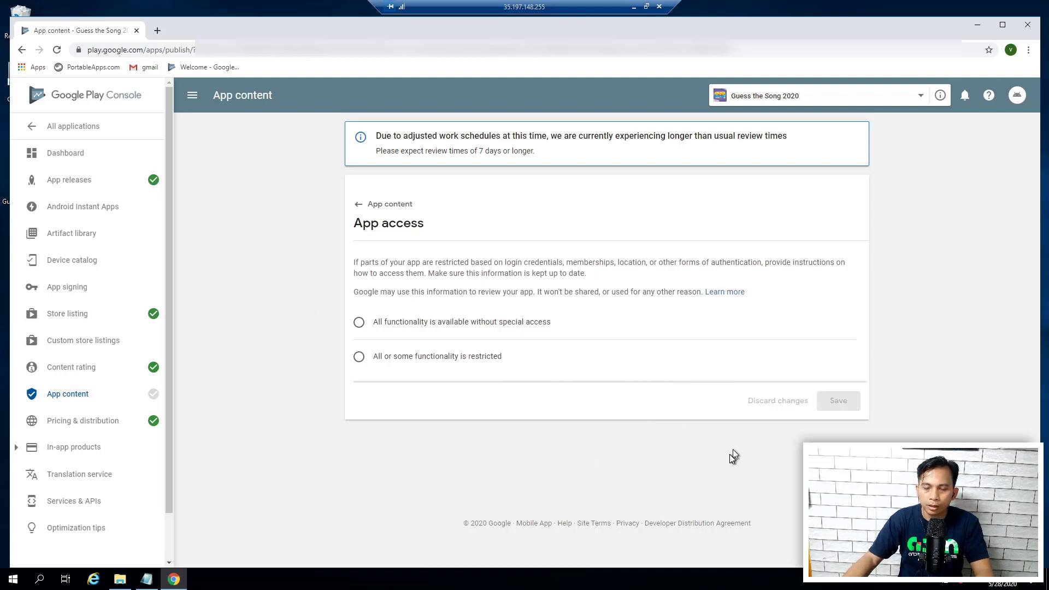
left_click(359, 324)
left_click(850, 407)
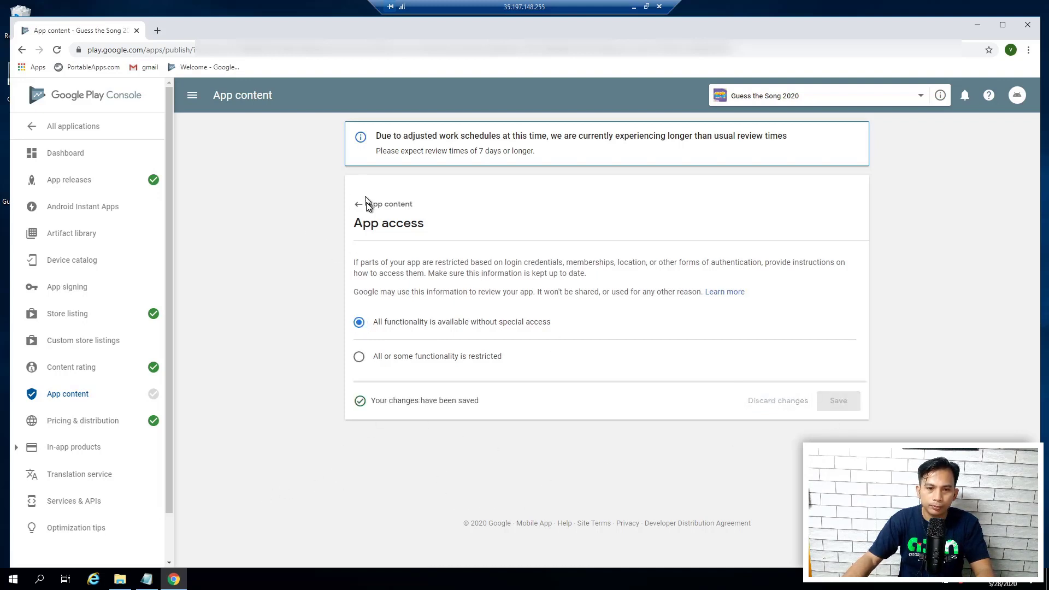
left_click(386, 208)
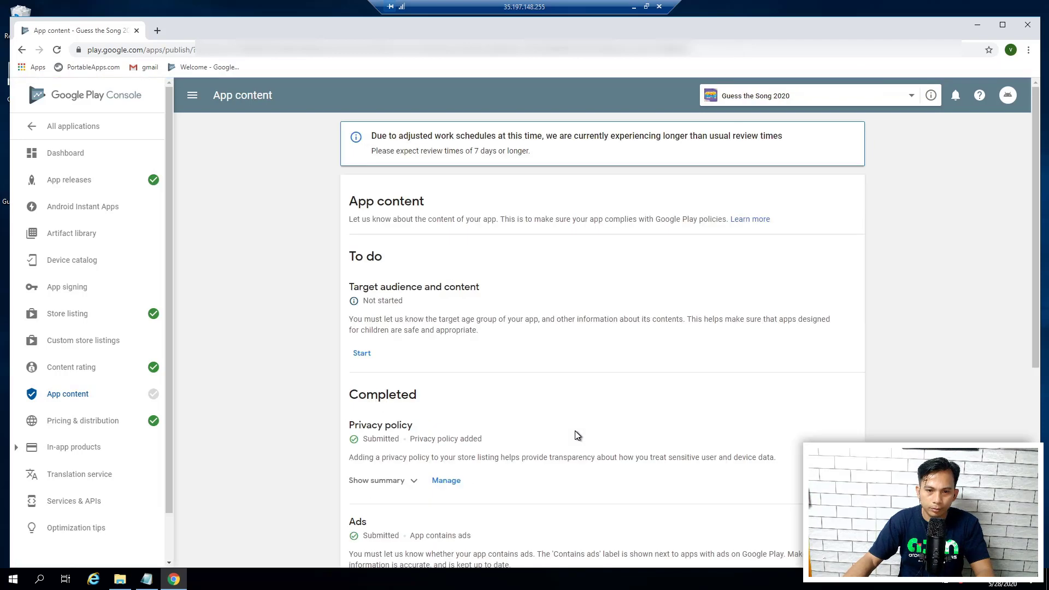
Start the Target audience and content questionnaire, select only the 5 and under age group and confirm the declaration about children under 13
scroll(527, 346, "down", 3)
scroll(529, 351, "up", 3)
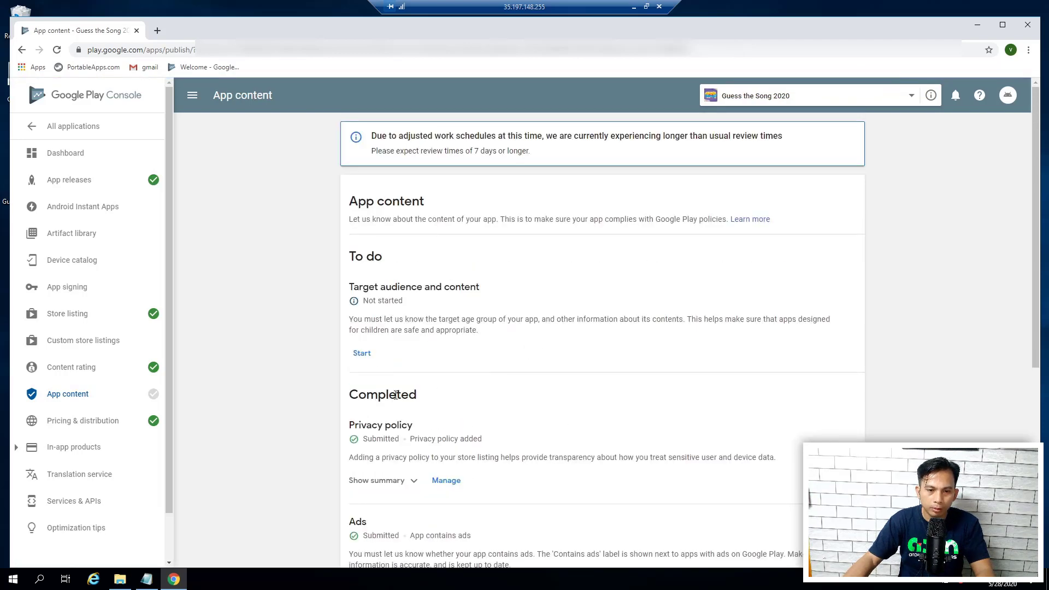
left_click(363, 354)
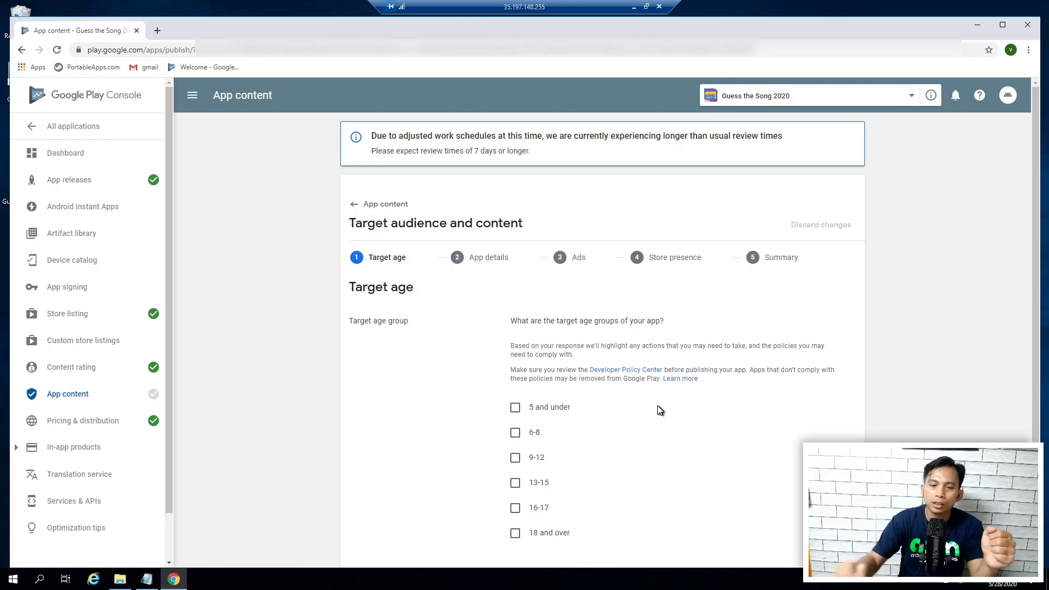
scroll(432, 389, "down", 1)
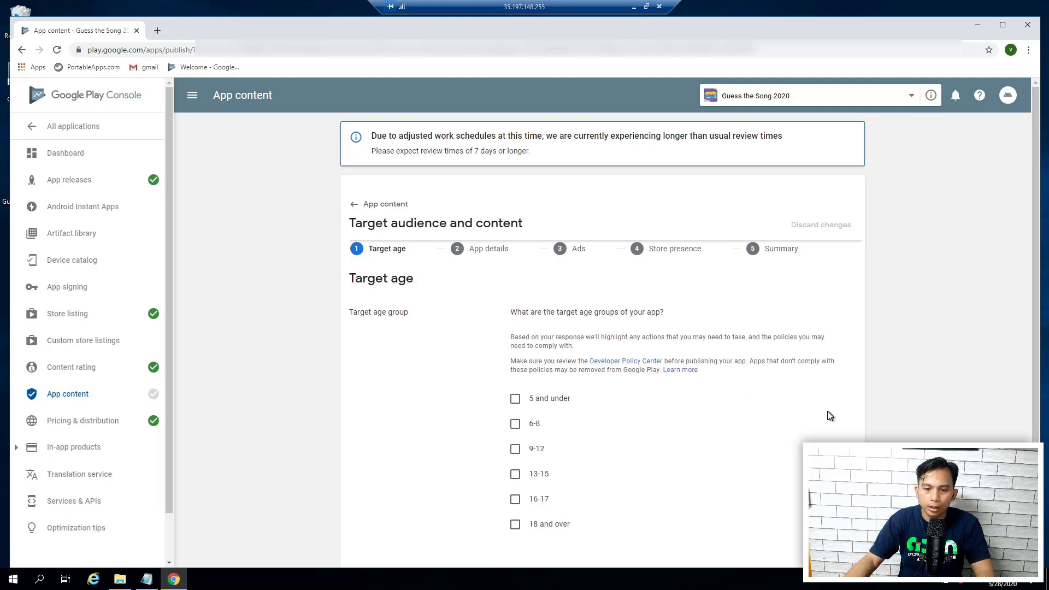
left_click(517, 398)
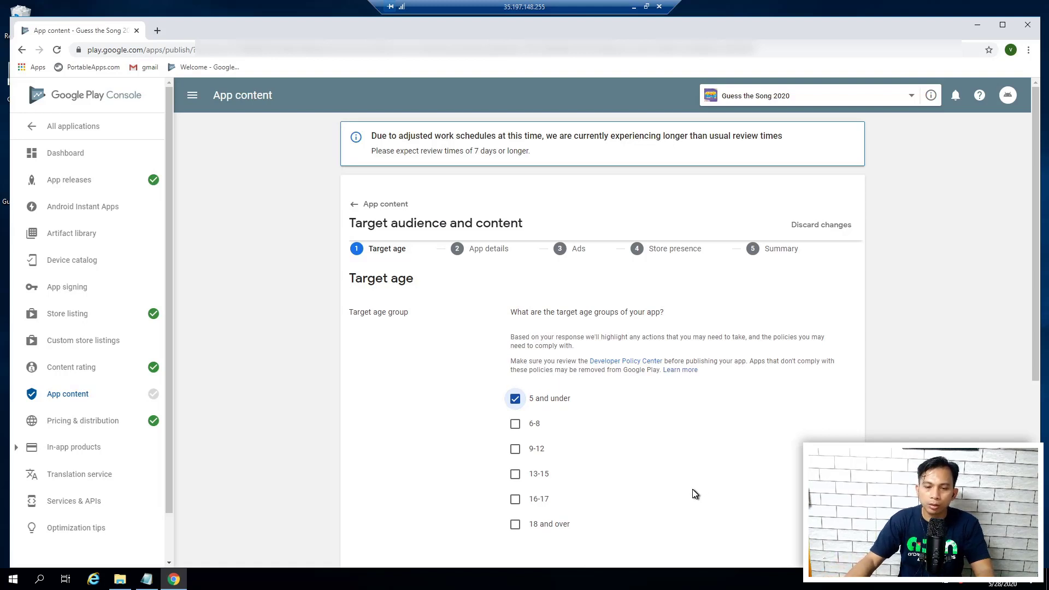
left_click(517, 424)
left_click(520, 401)
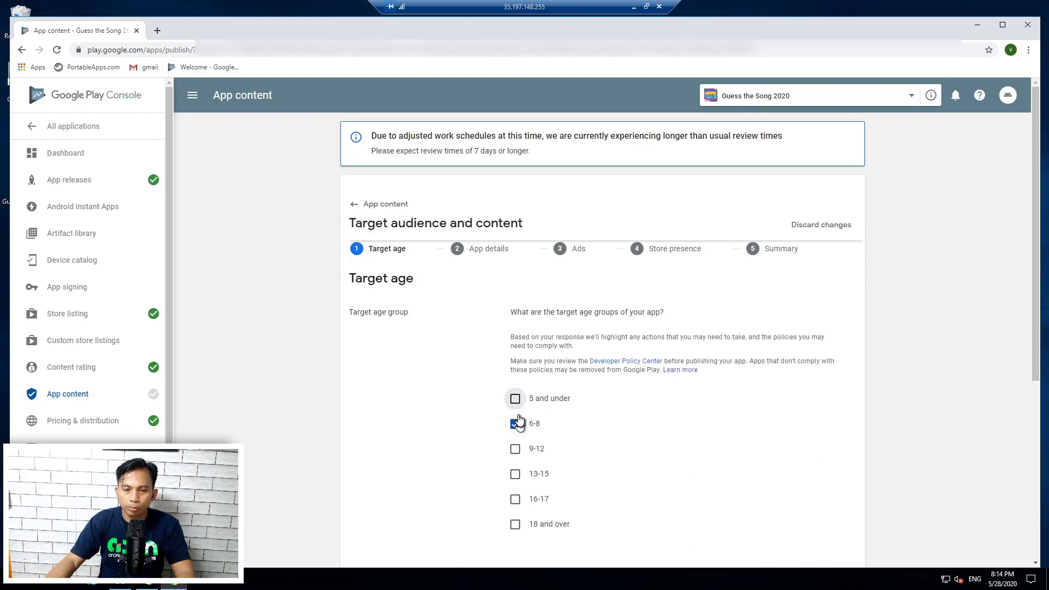
left_click(516, 399)
left_click(516, 425)
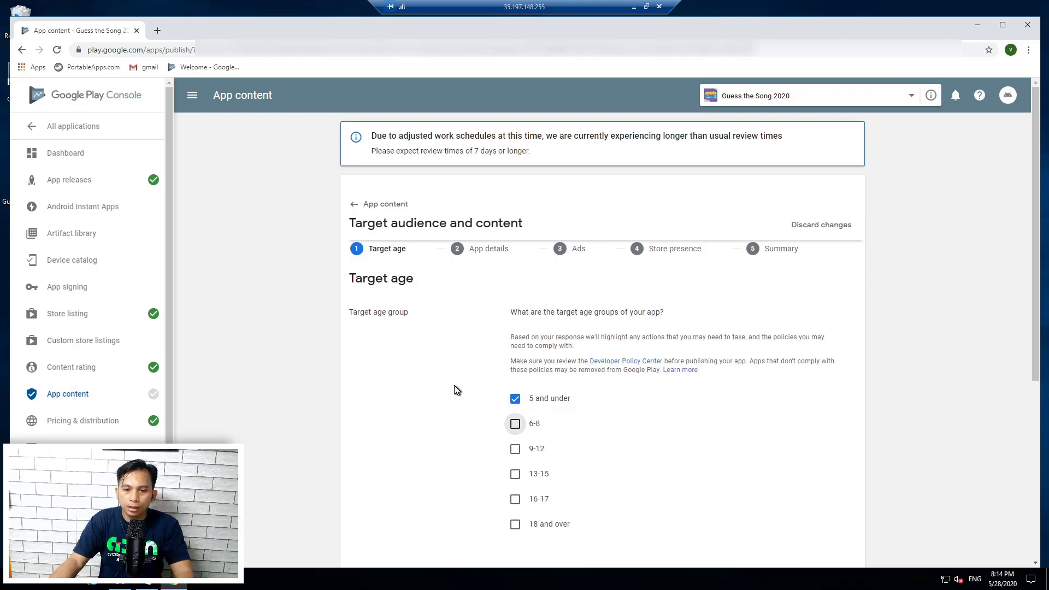
scroll(457, 390, "down", 4)
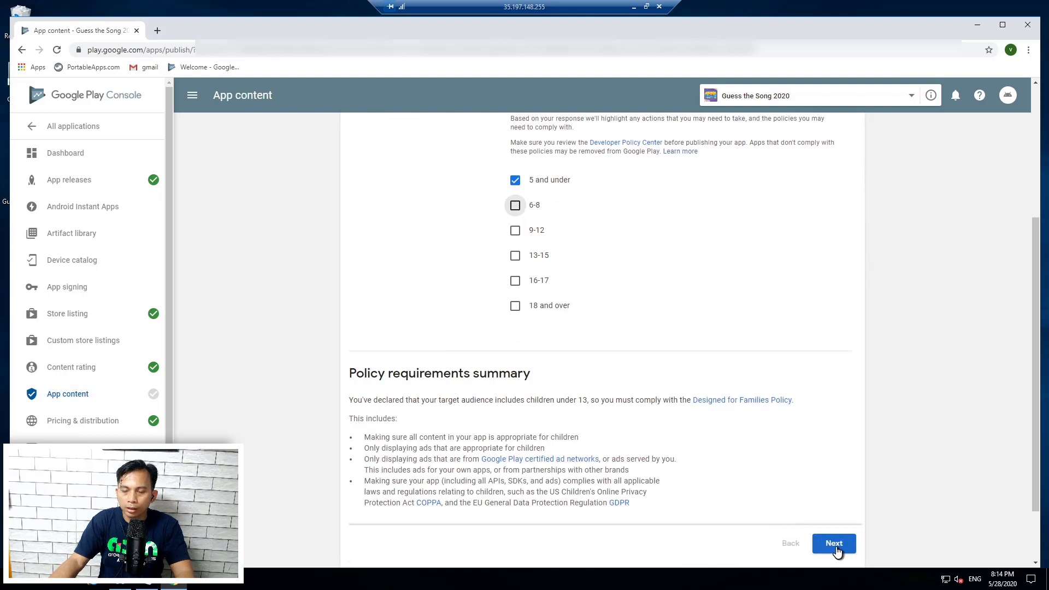
left_click(834, 543)
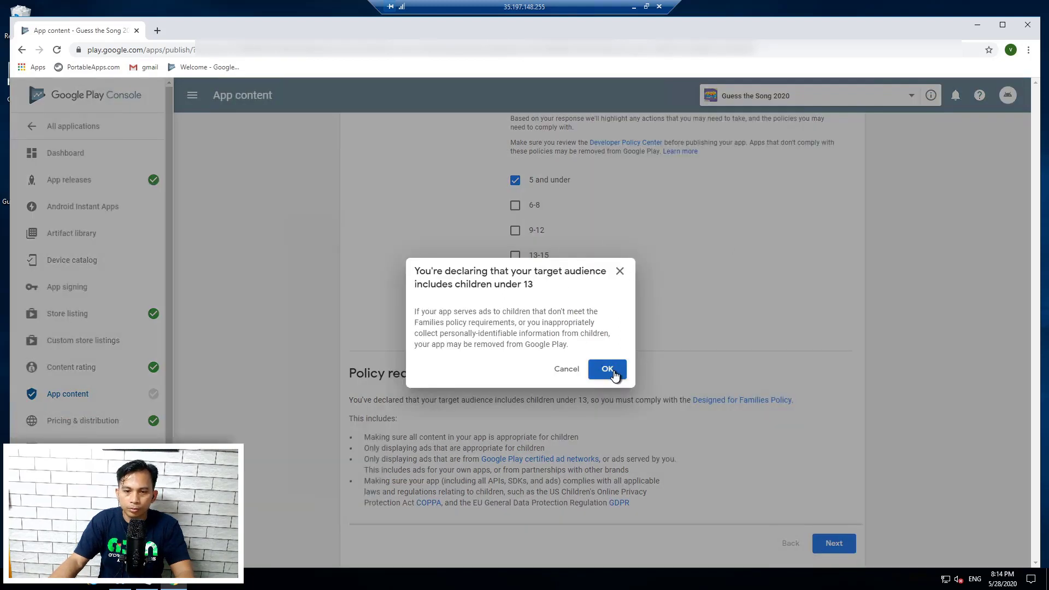
left_click(608, 369)
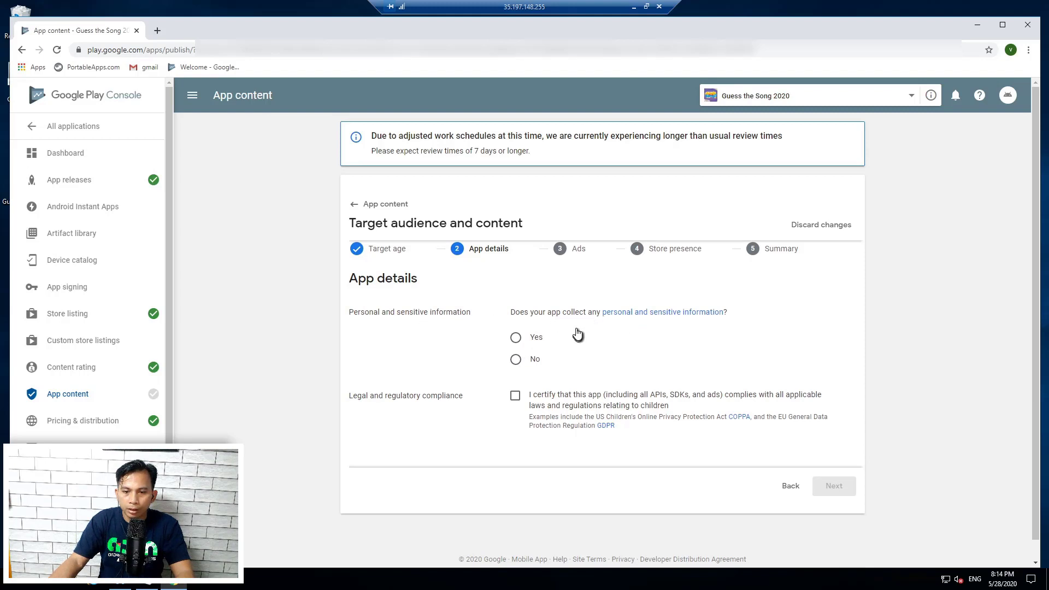
Answer No to collecting personal and sensitive information, certify compliance with laws relating to children and continue to the Ads stage
left_click(517, 360)
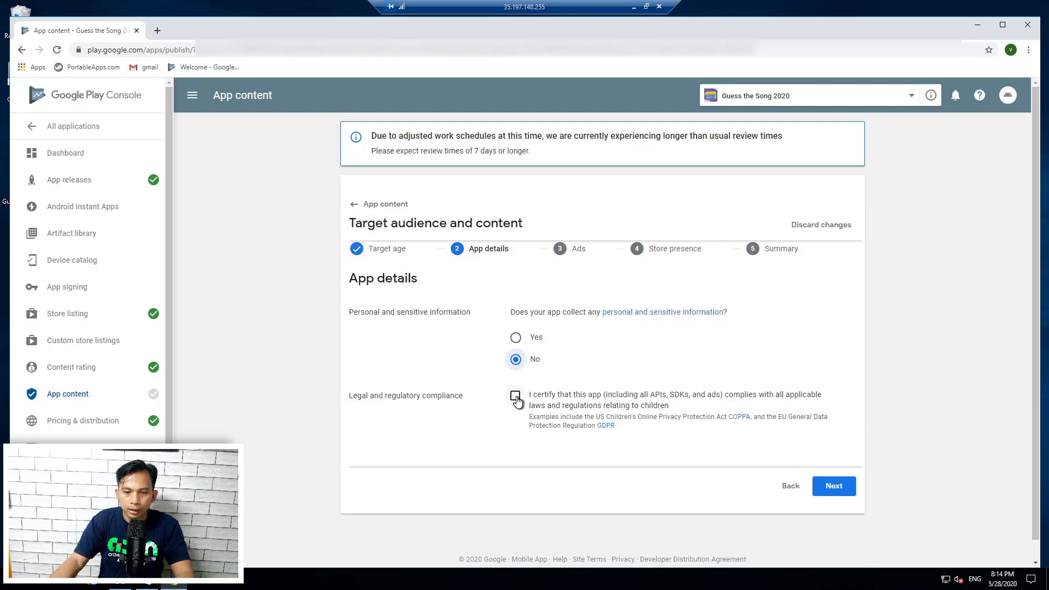
left_click(515, 397)
left_click(831, 486)
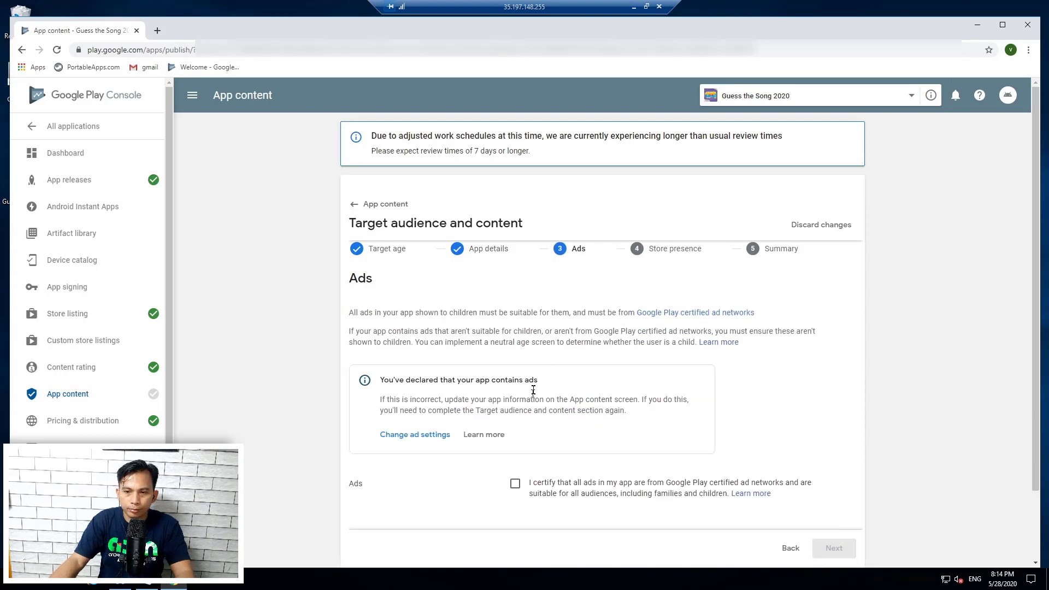
Certify that all ads come from Google Play certified ad networks and suit all audiences, and continue to Store presence
scroll(621, 328, "down", 2)
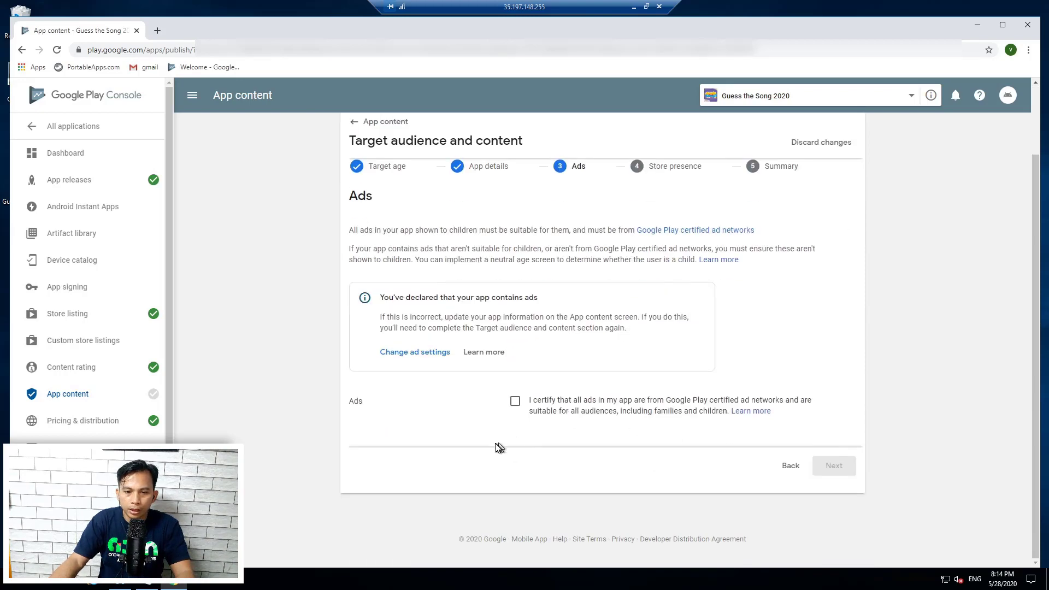
left_click(515, 403)
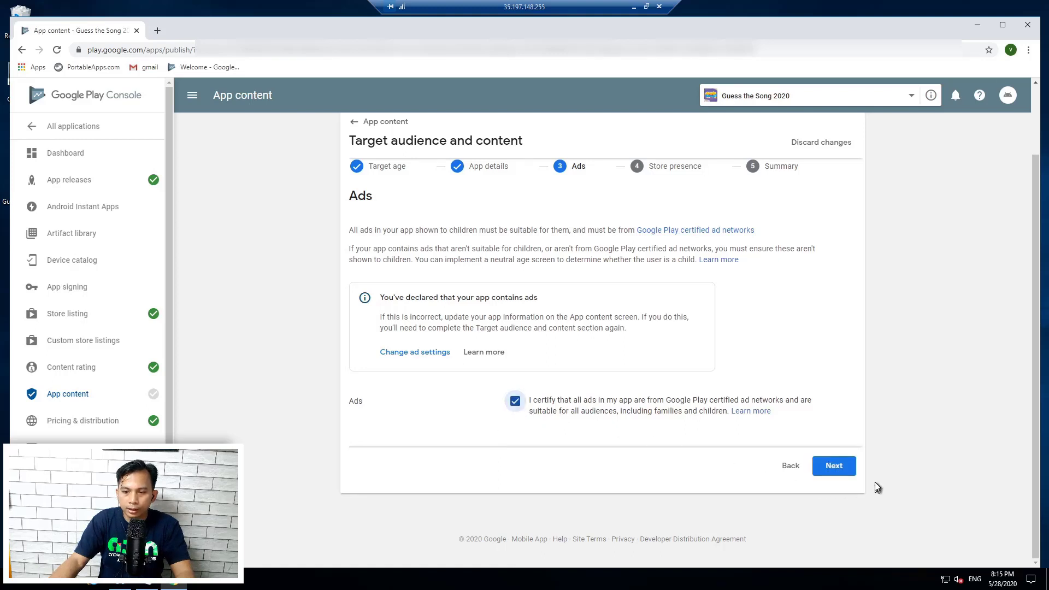
left_click(834, 466)
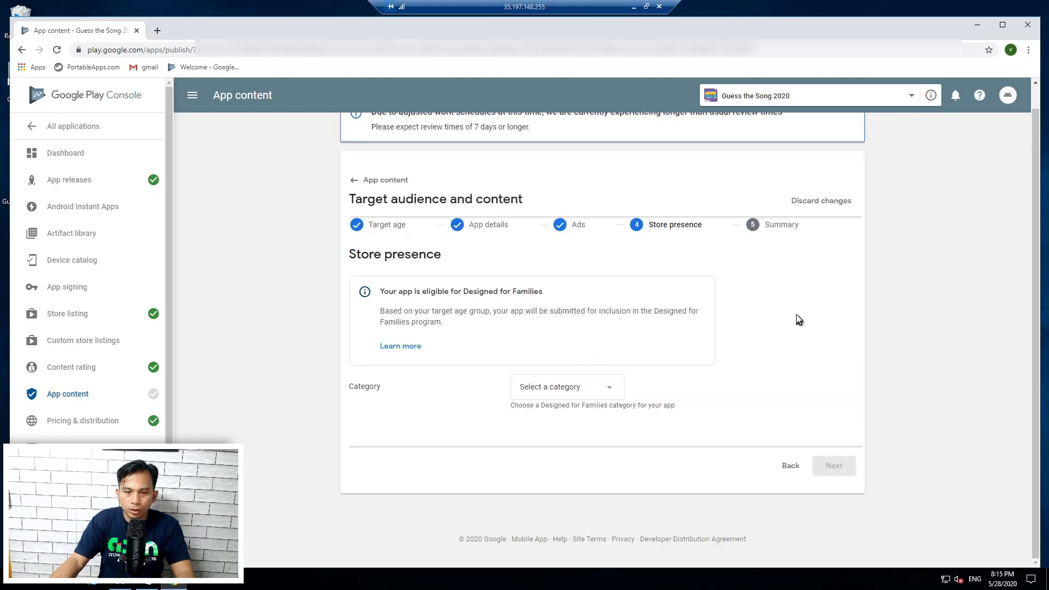
Set the Designed for Families category to Brain Games, review the summary and save the target audience questionnaire
left_click(614, 390)
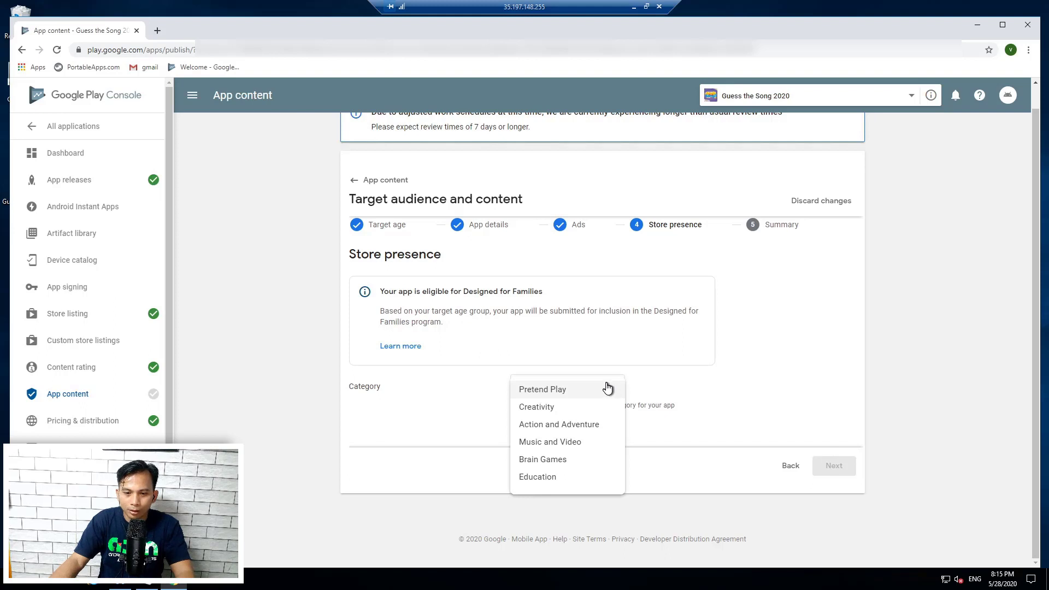
left_click(556, 464)
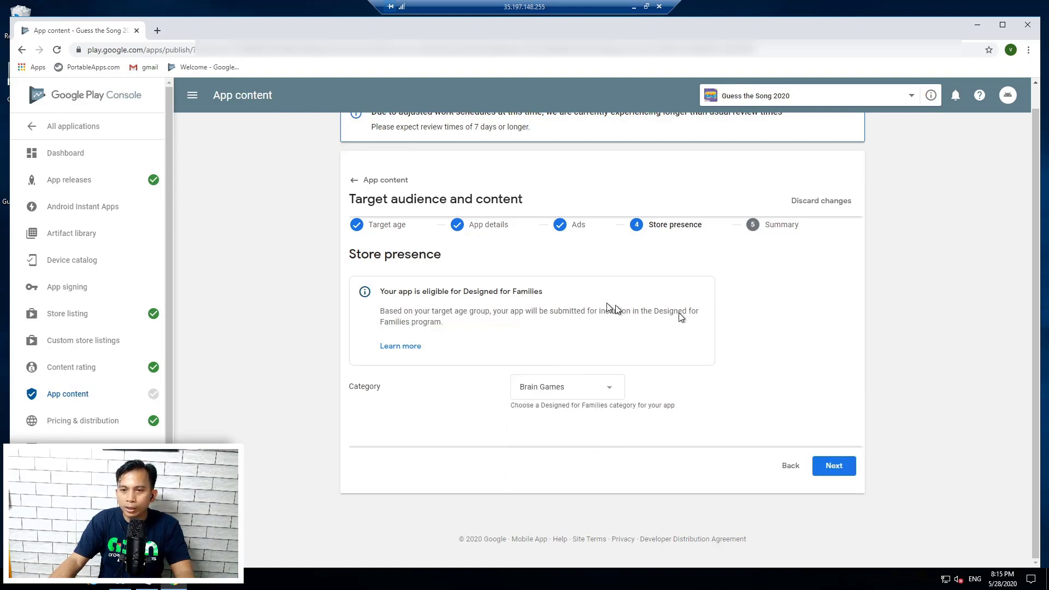
left_click(841, 467)
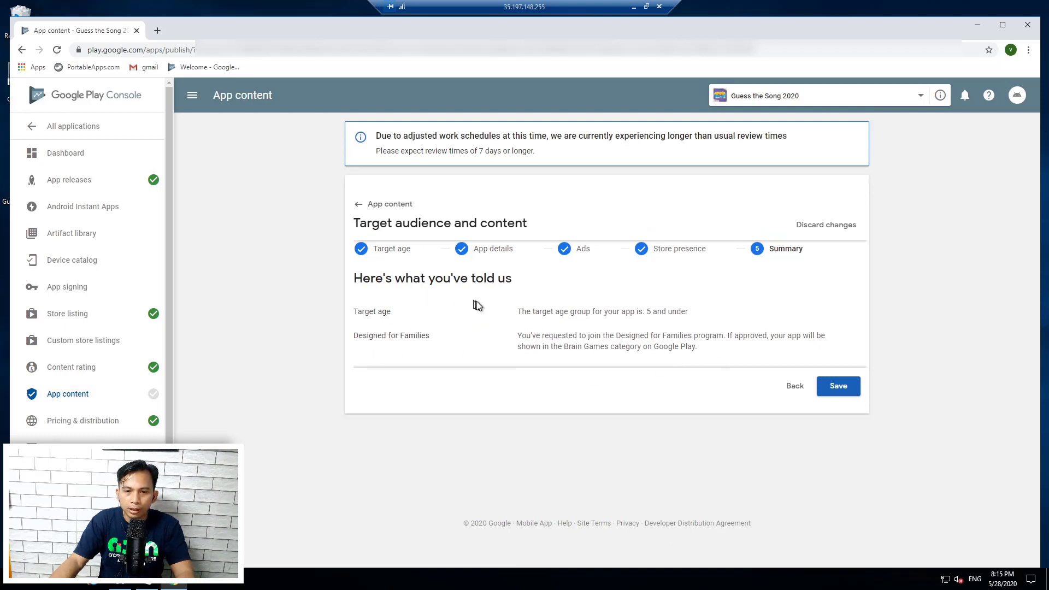
left_click_drag(537, 339, 795, 336)
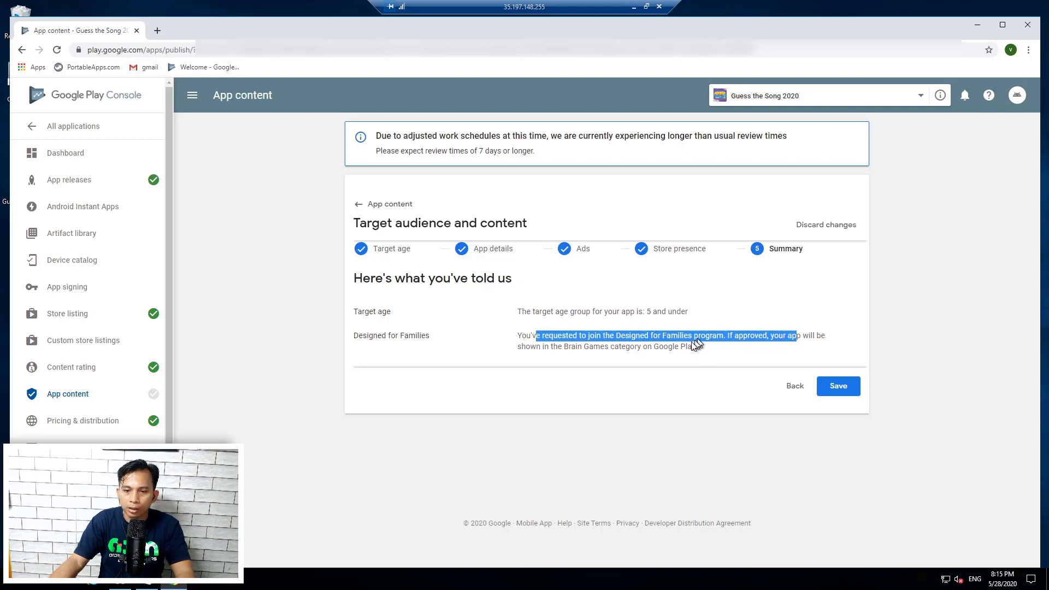
left_click(841, 387)
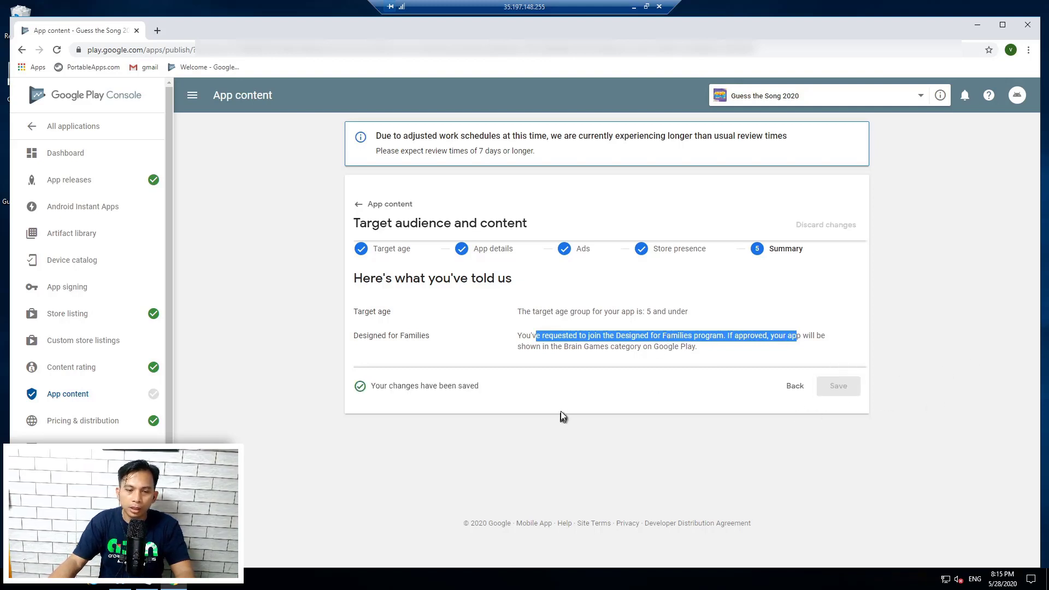
Return to the App content overview, check the completed declarations and open the app releases page
left_click(389, 204)
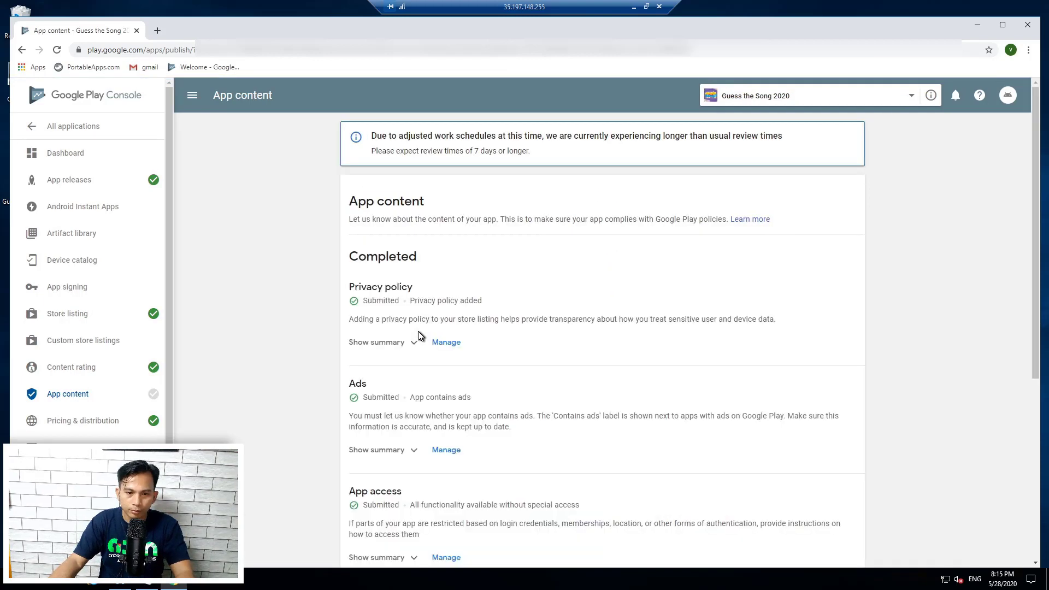
scroll(574, 281, "down", 5)
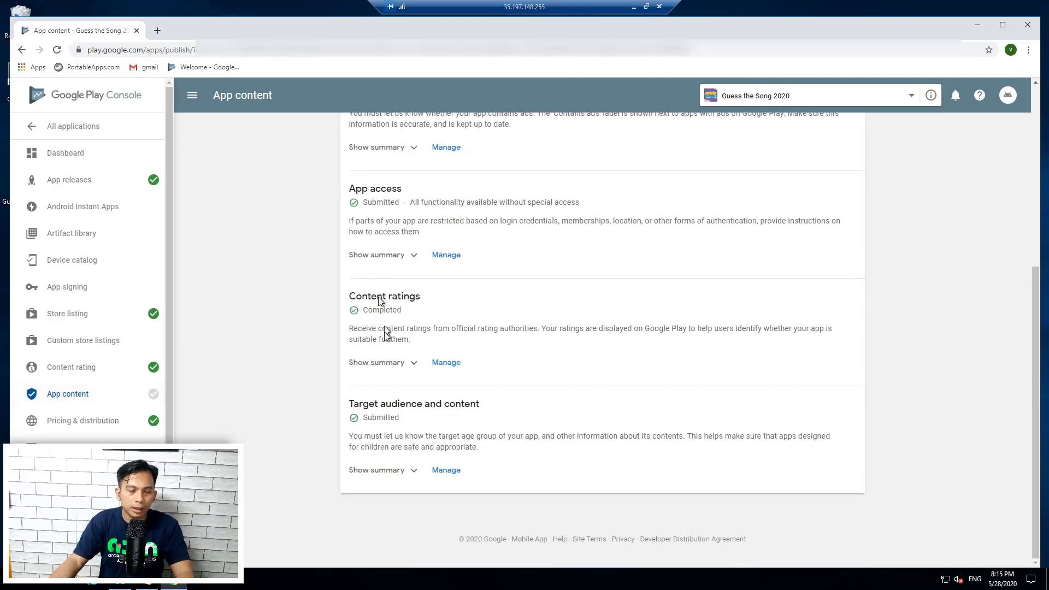
left_click(107, 184)
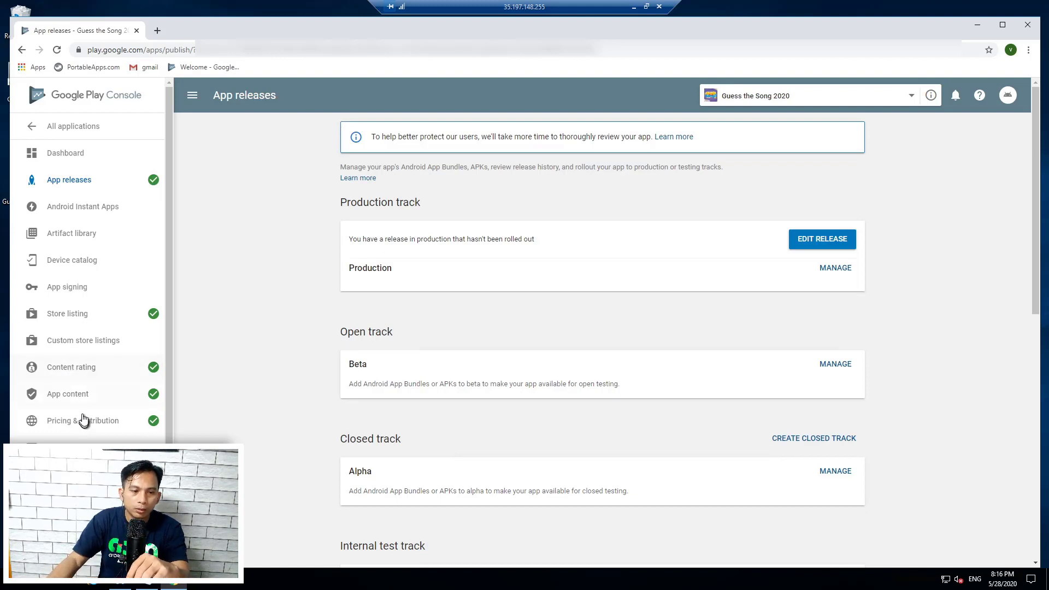
Check the applied content rating, start a new content rating questionnaire and choose Game as the app category
left_click(91, 367)
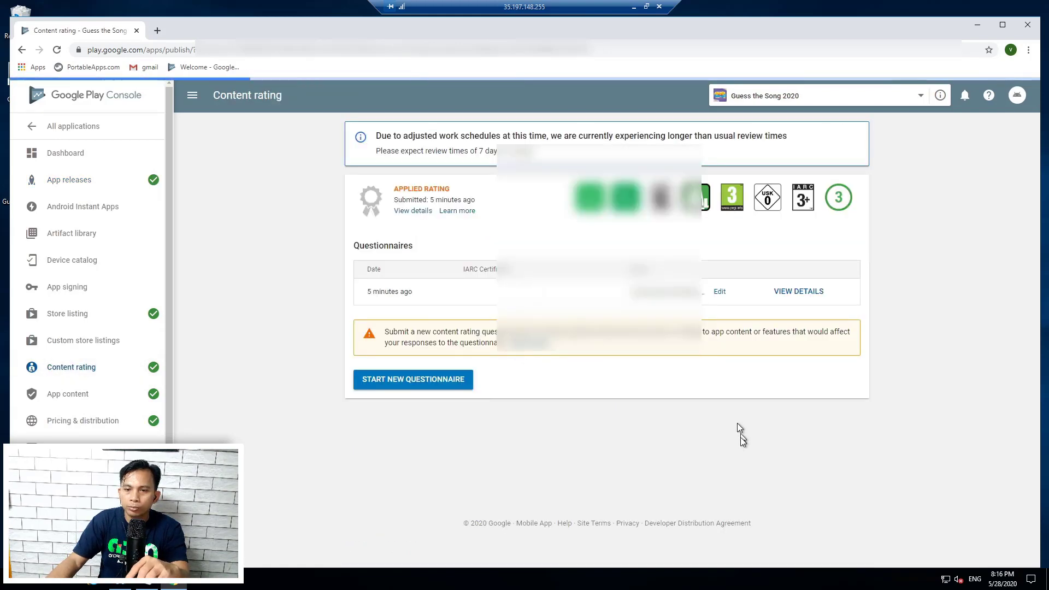
mouse_move(849, 201)
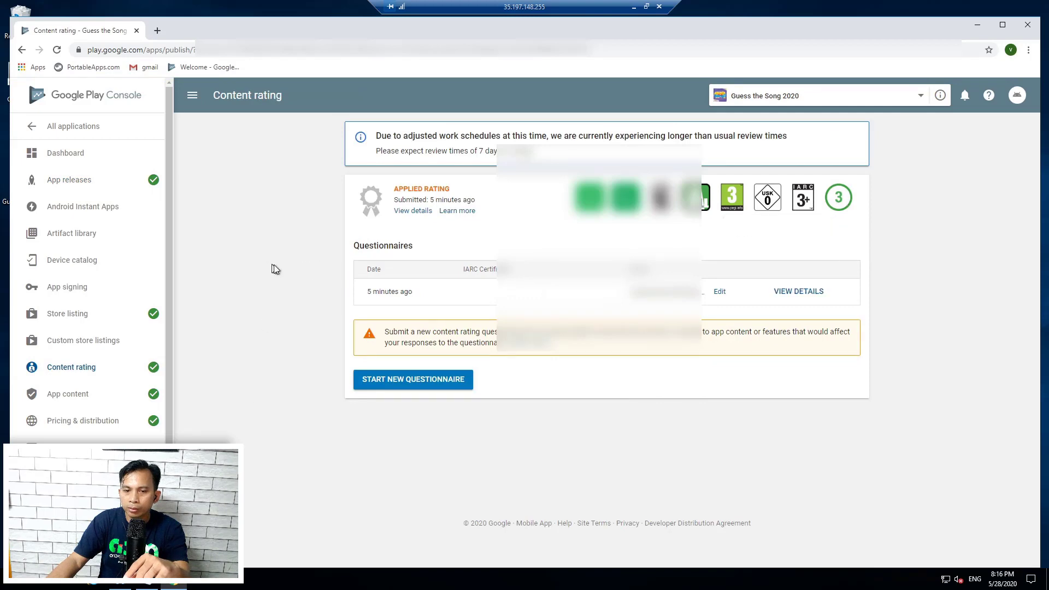
left_click(405, 380)
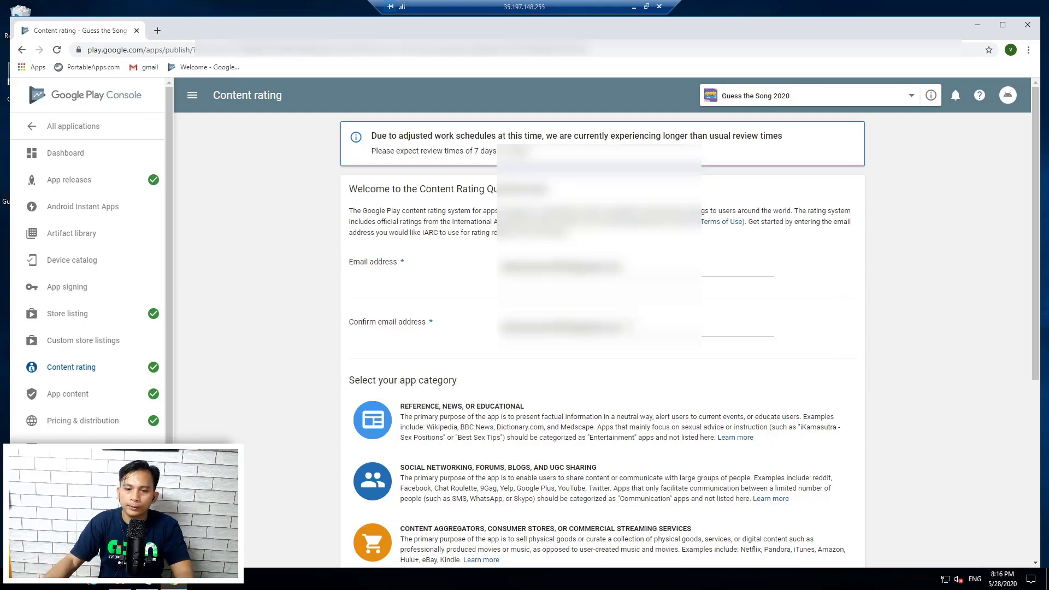
scroll(477, 329, "down", 1)
scroll(477, 329, "down", 2)
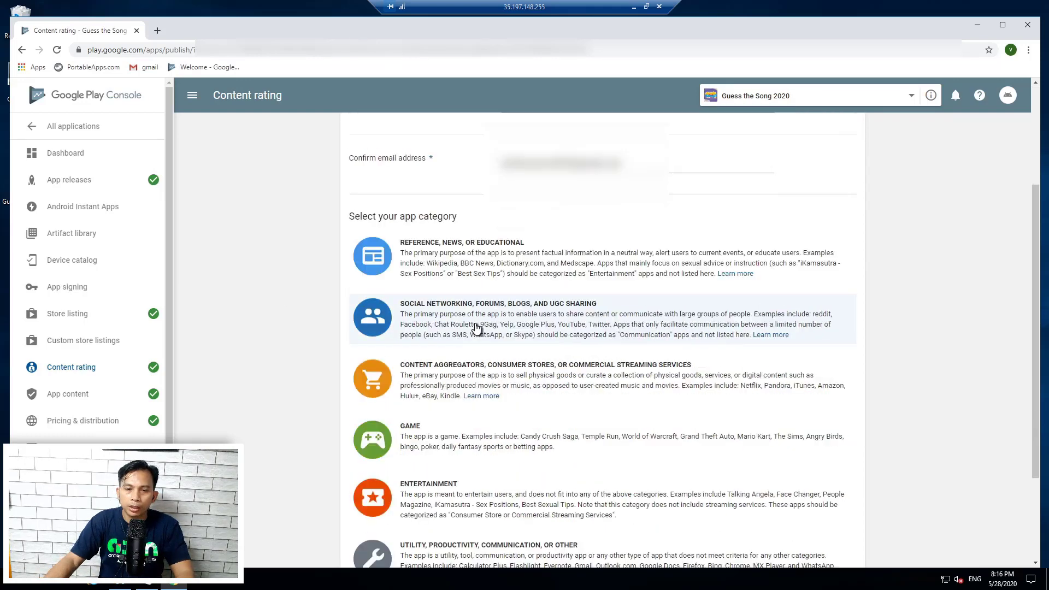
left_click(435, 442)
scroll(494, 325, "up", 1)
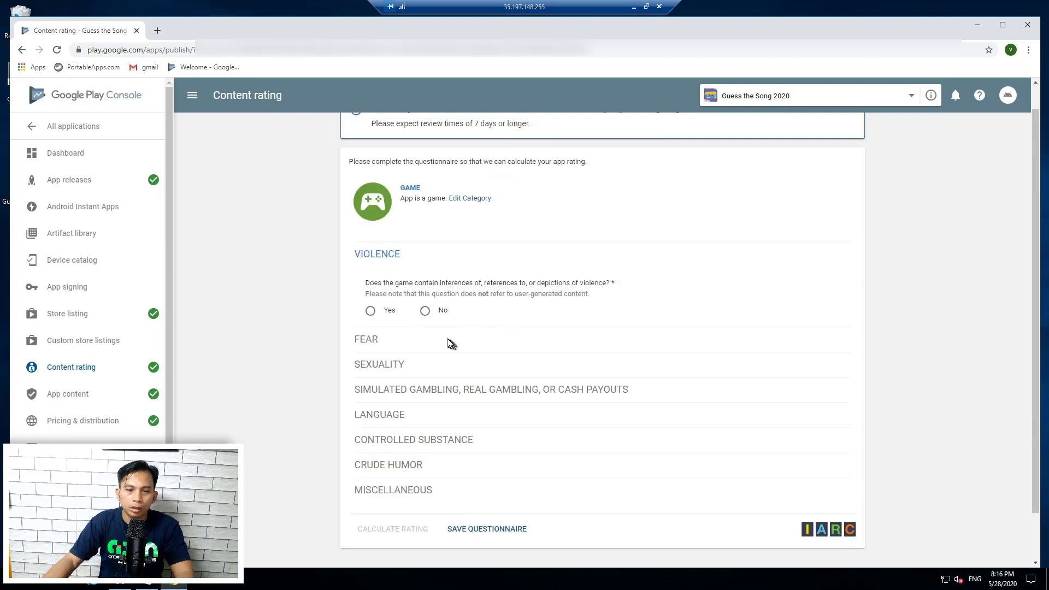
Answer Yes to scary or horrifying content, Yes to violence in the game and No to violence against humans
left_click(426, 312)
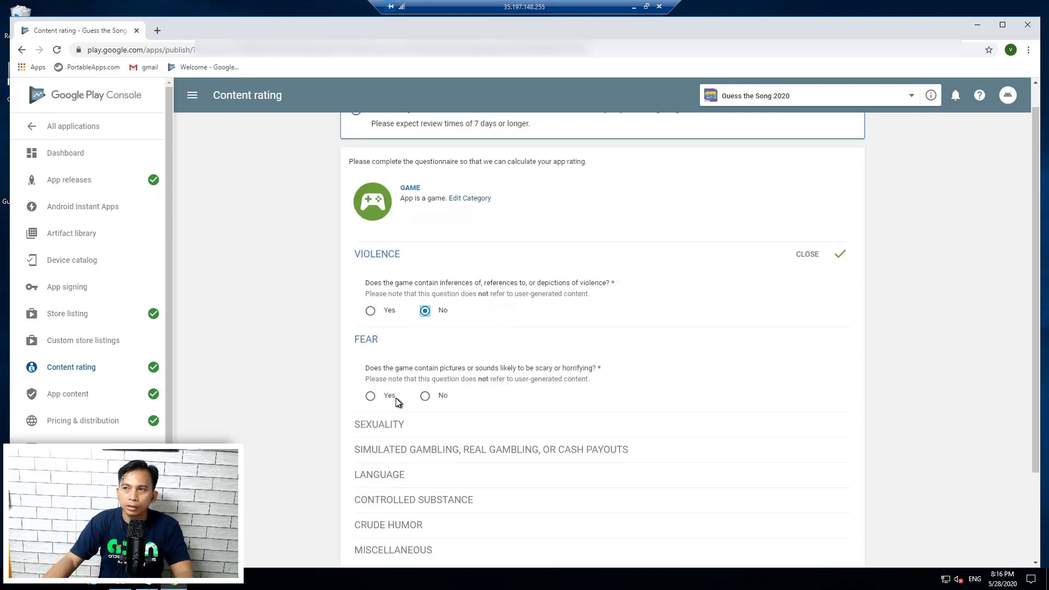
left_click(371, 396)
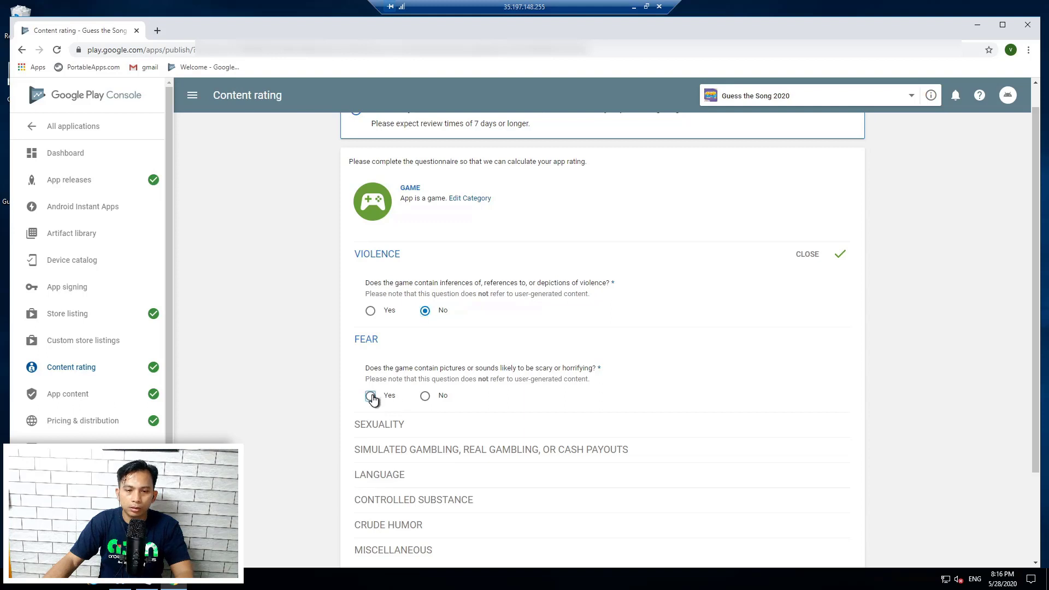
left_click(371, 311)
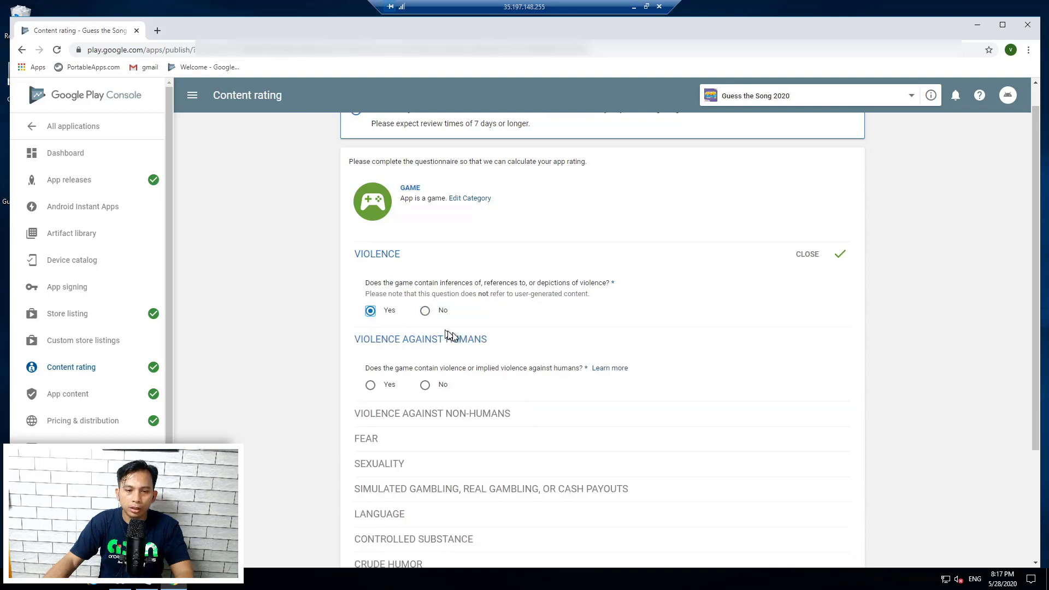
scroll(495, 327, "down", 1)
left_click(426, 330)
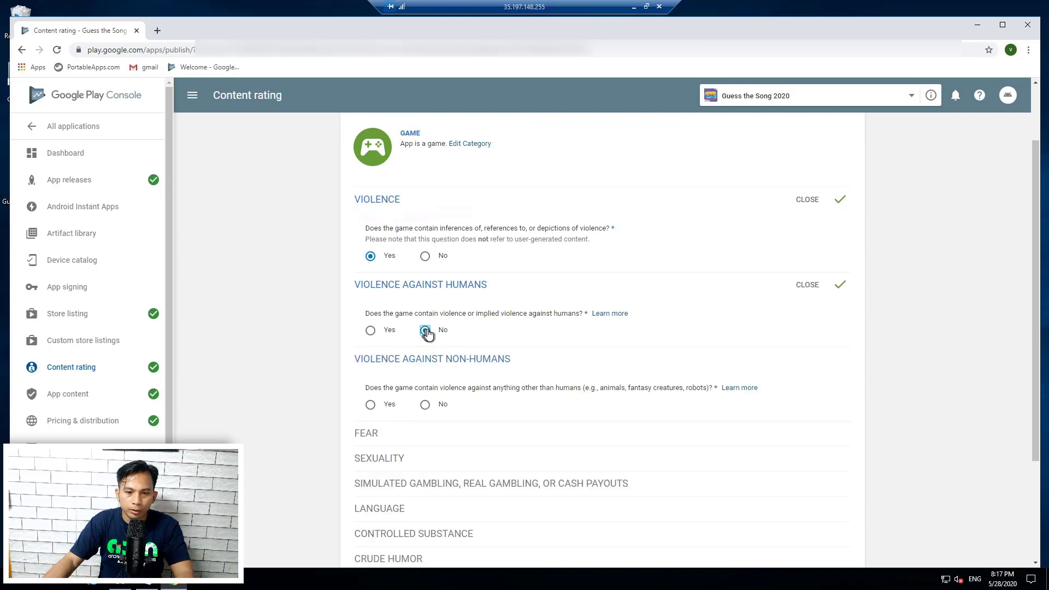
Answer Yes to violence against non-humans, with a Fantastical setting, no pixelated or childlike style and Unrealistic reactions
scroll(454, 329, "down", 1)
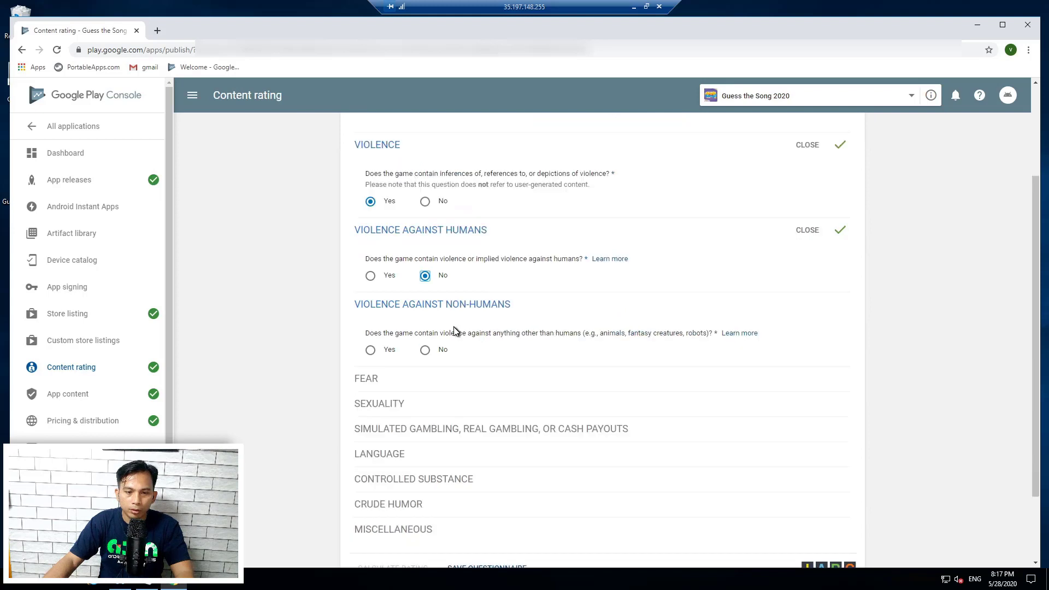
left_click(370, 351)
scroll(382, 361, "down", 1)
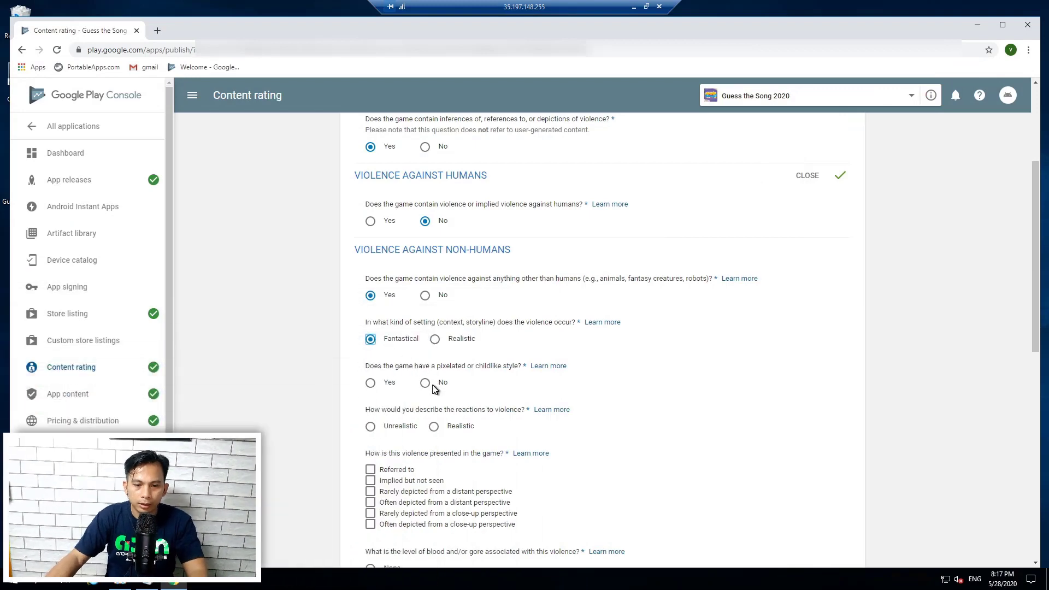
left_click(426, 382)
left_click(370, 427)
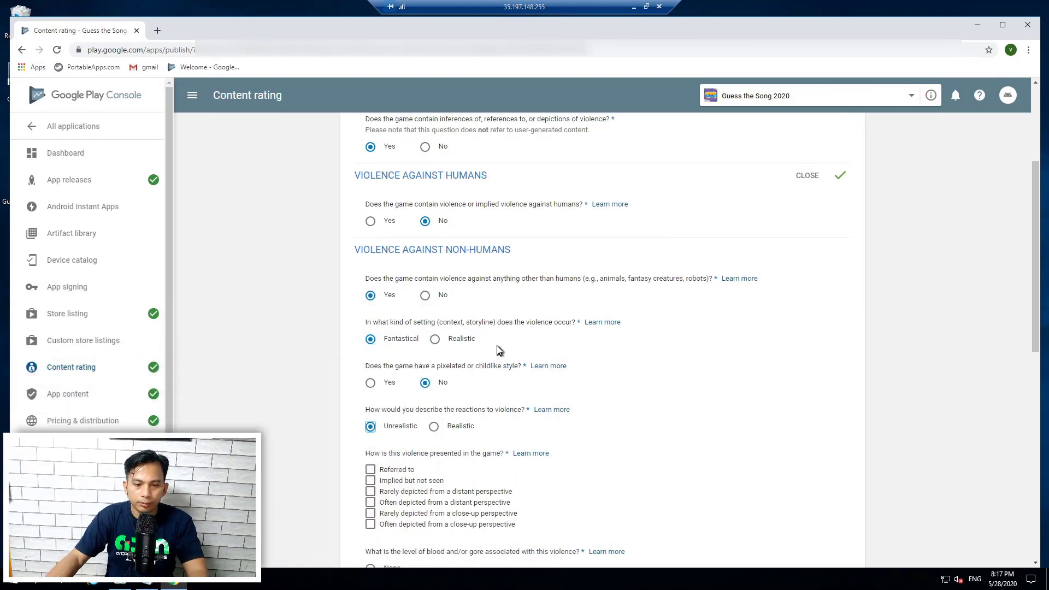
Mark the non-human violence as Implied but not seen and set its blood and gore level to Mild/Limited
scroll(495, 347, "down", 2)
scroll(494, 346, "down", 1)
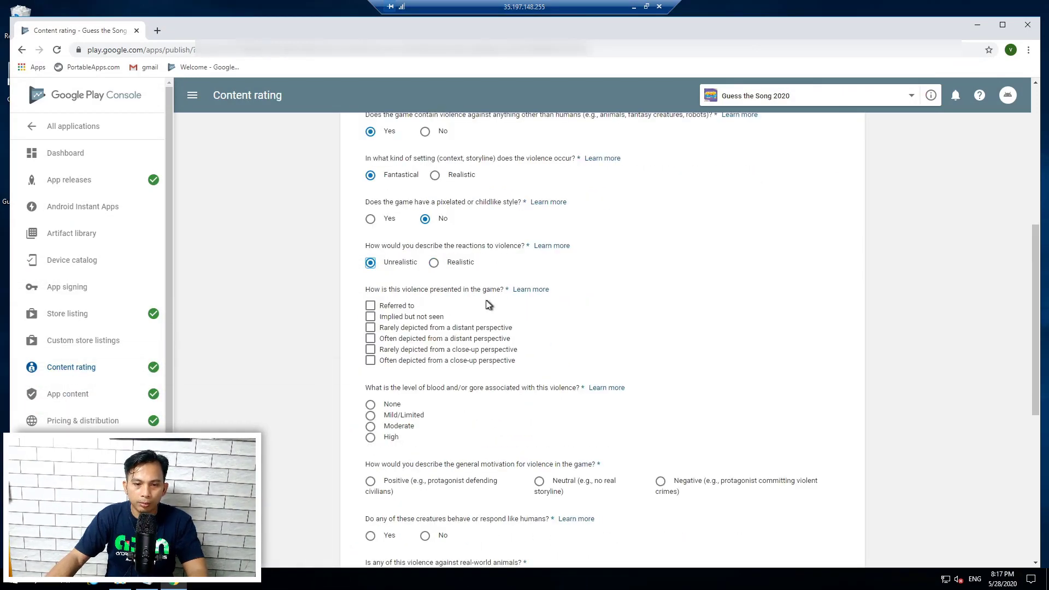
left_click(370, 318)
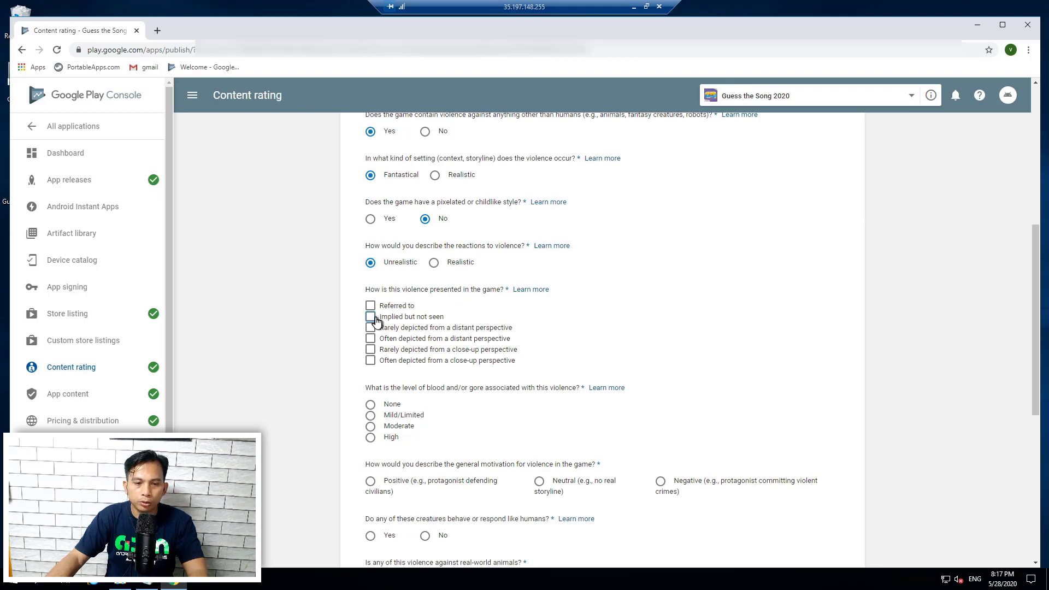
left_click(370, 416)
Set the motivation for violence to Neutral and answer No to human-like creatures, violence against real-world animals and disturbing elements
scroll(459, 382, "down", 1)
scroll(467, 332, "down", 2)
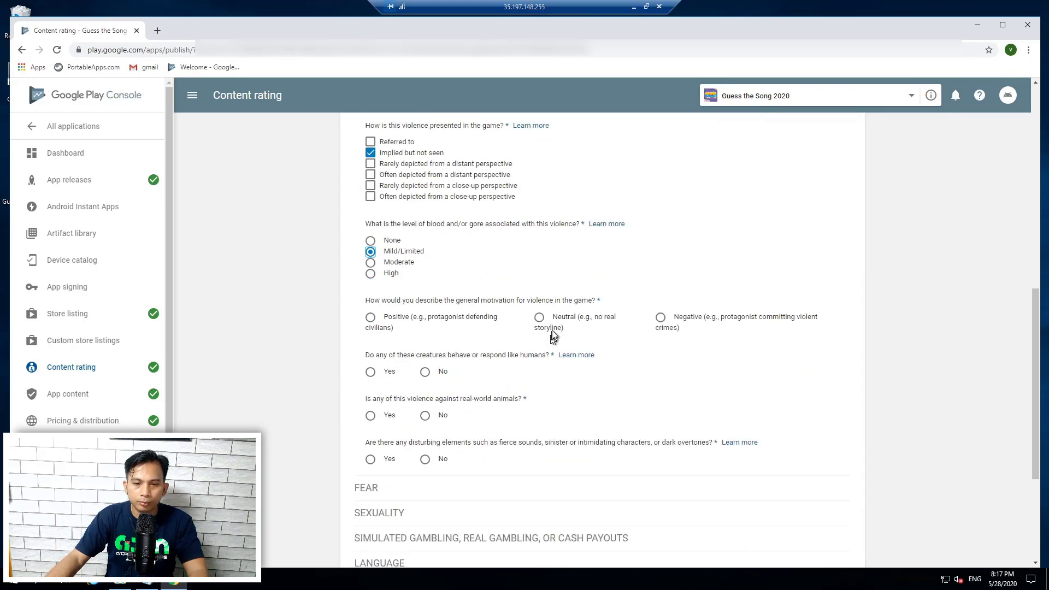
left_click(539, 317)
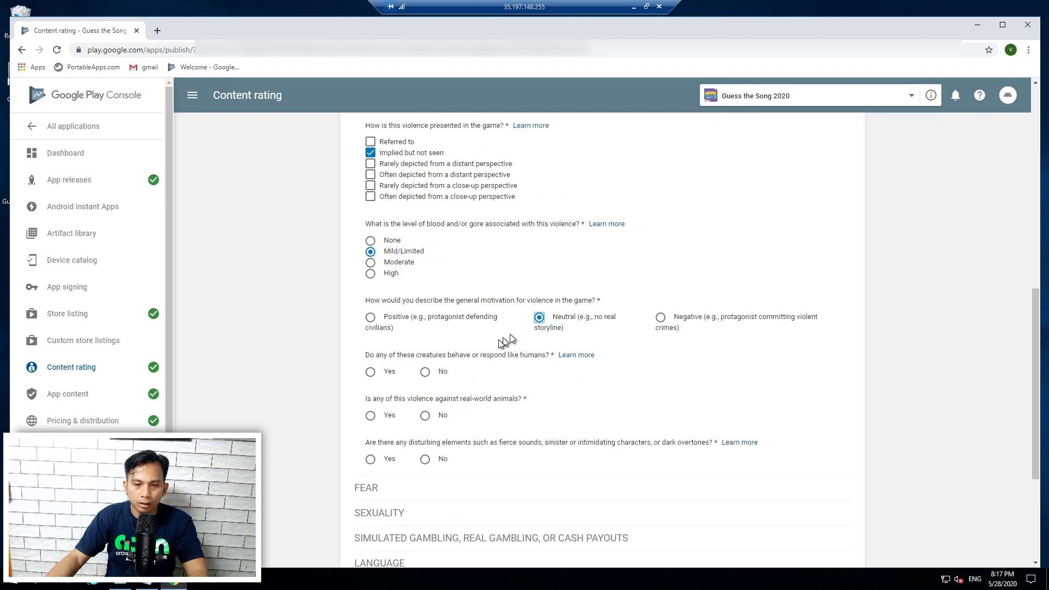
left_click(426, 374)
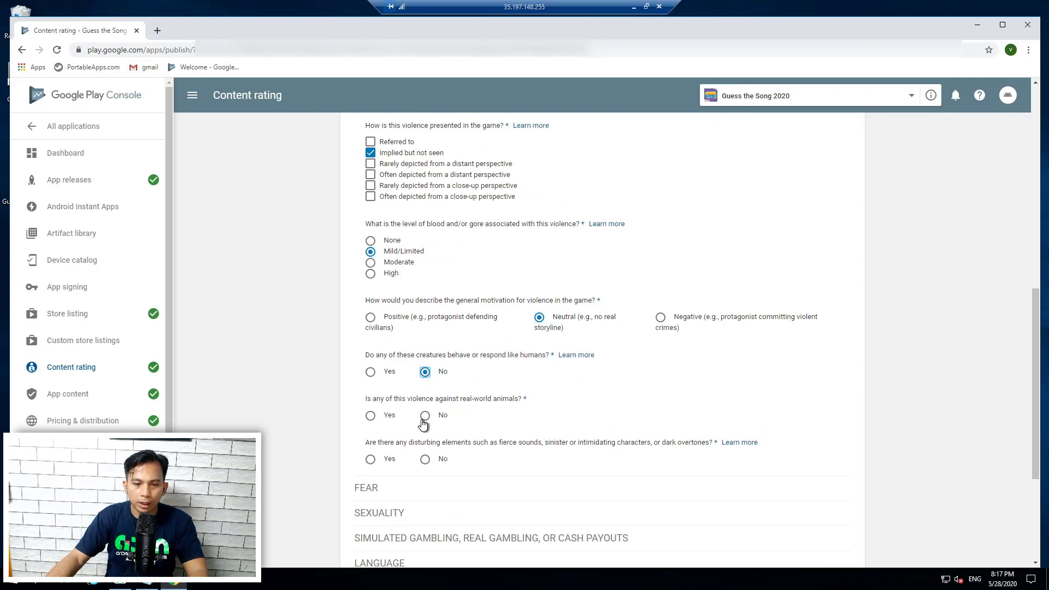
left_click(425, 416)
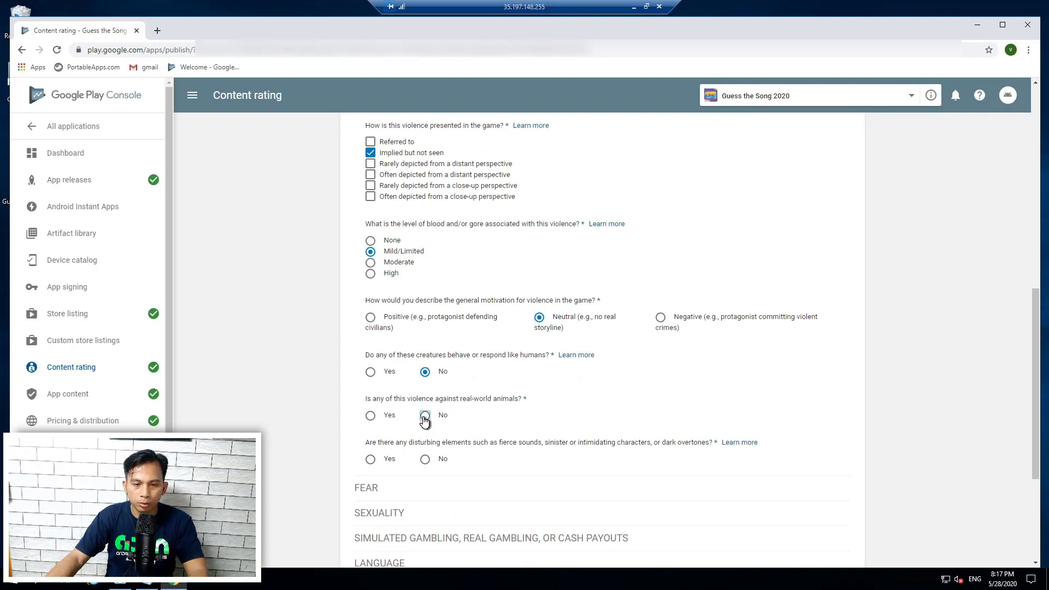
left_click(425, 459)
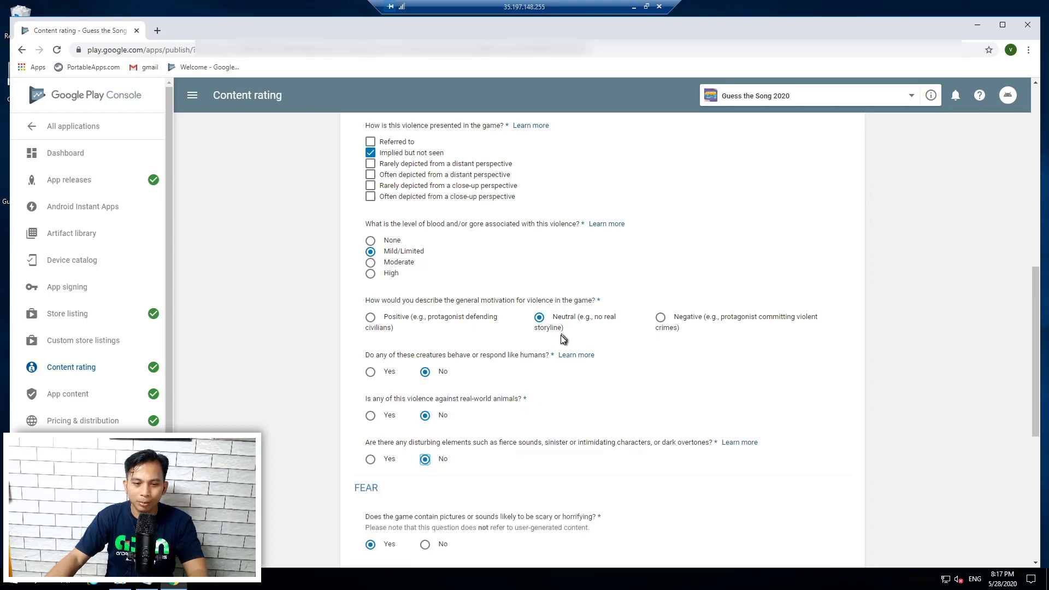
Set the frequency of both scary elements and horrifying elements to Rarely in the Fear section
scroll(563, 340, "down", 2)
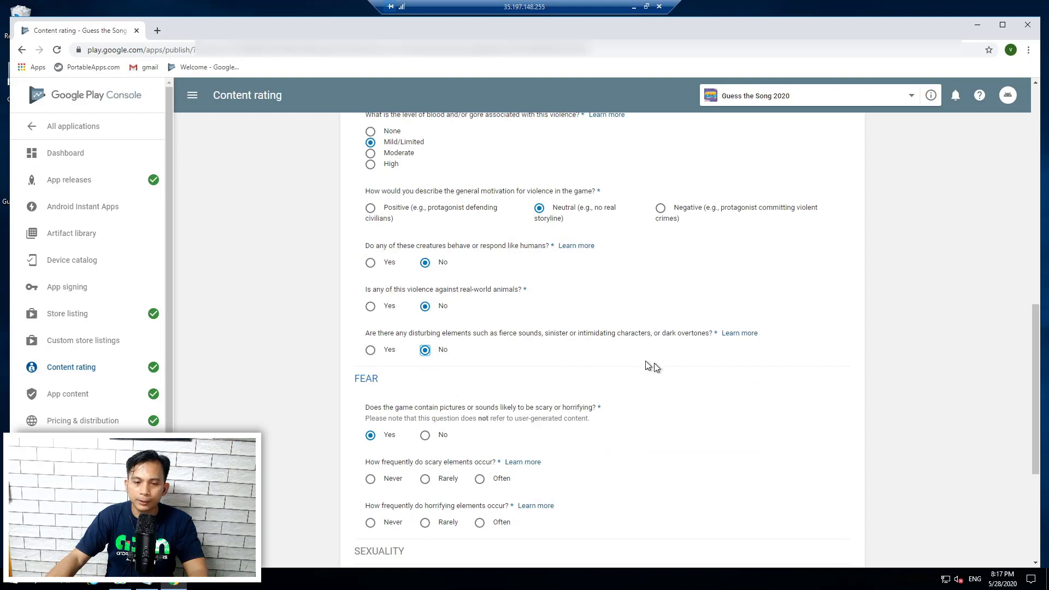
scroll(654, 366, "down", 1)
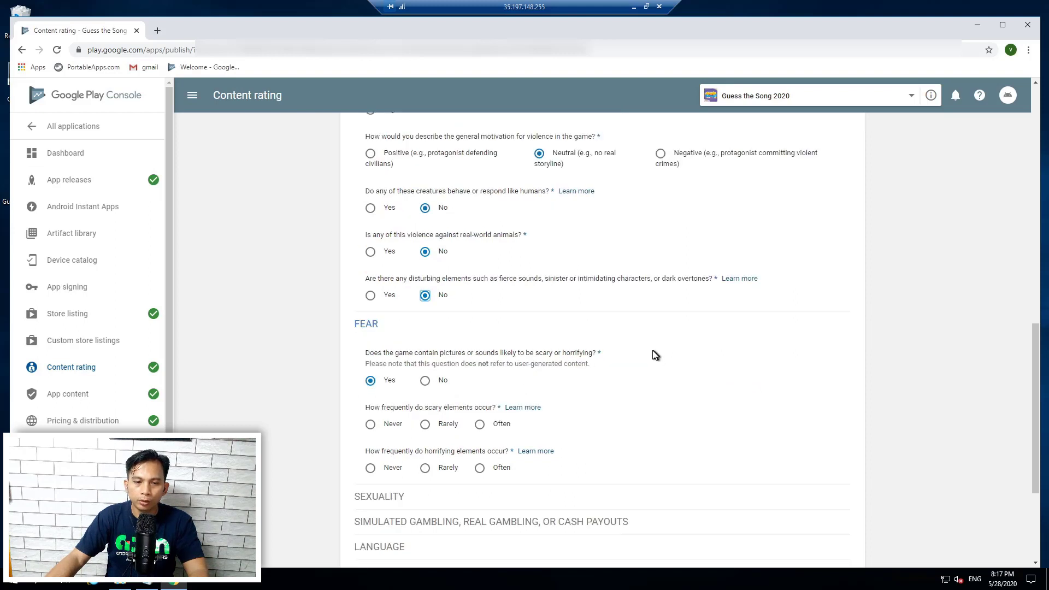
scroll(656, 355, "down", 1)
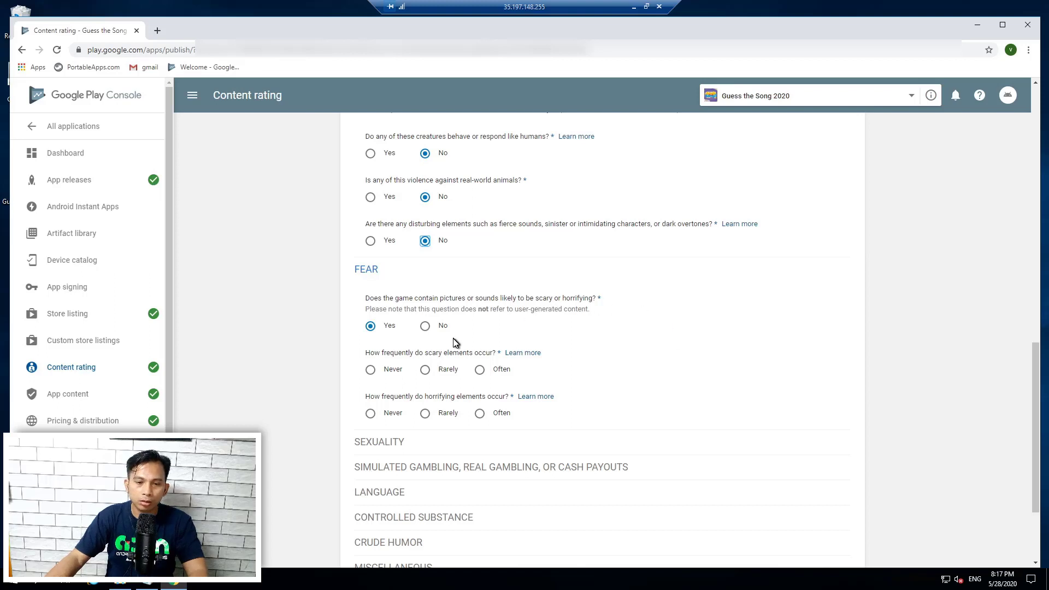
left_click(425, 370)
left_click(425, 414)
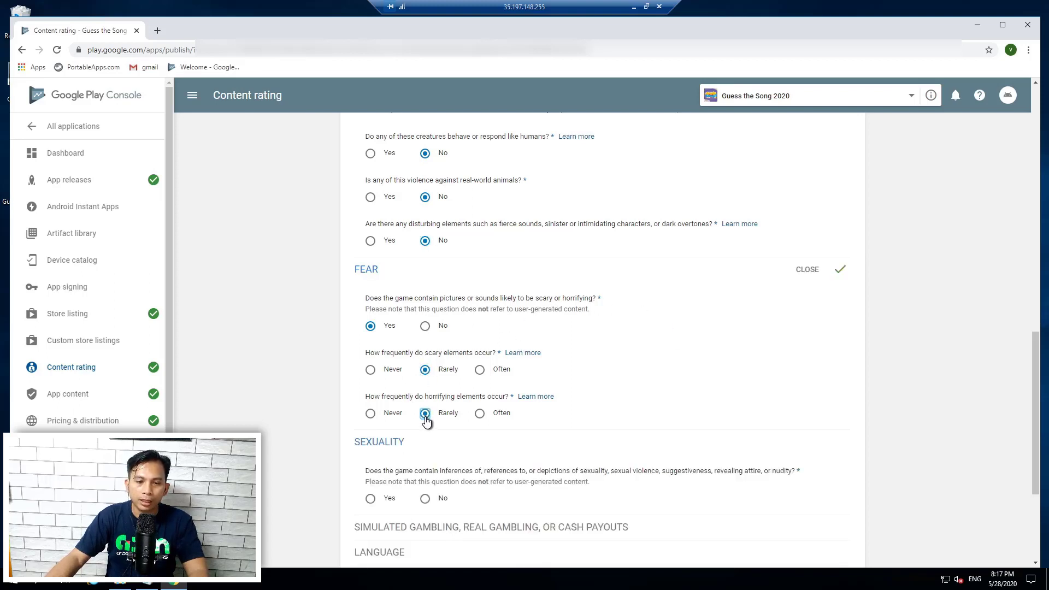
Answer No to the Sexuality question and to the gambling or real cash payouts question
scroll(625, 314, "down", 2)
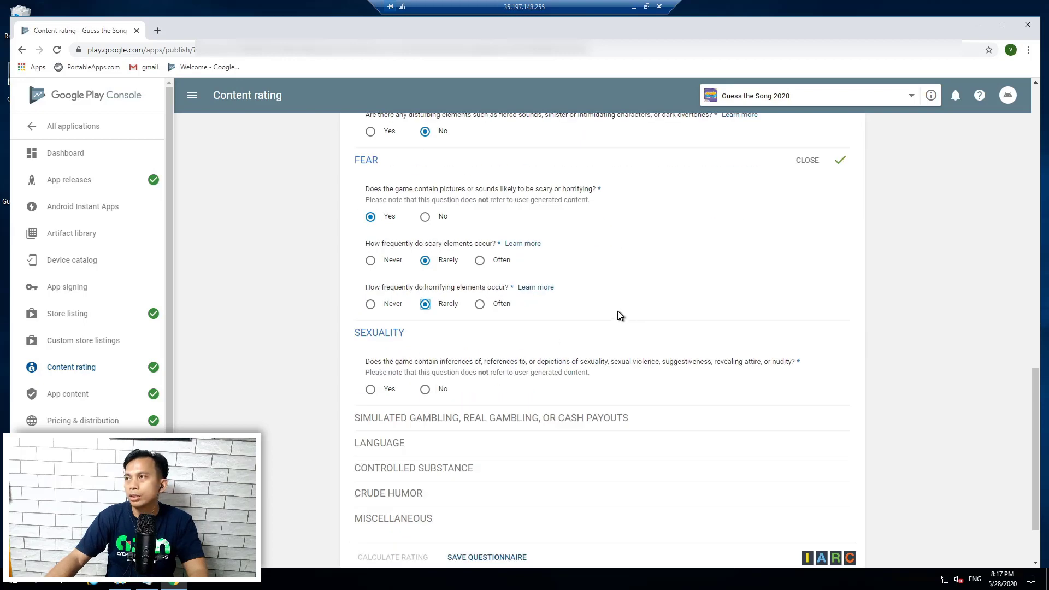
scroll(609, 298, "down", 1)
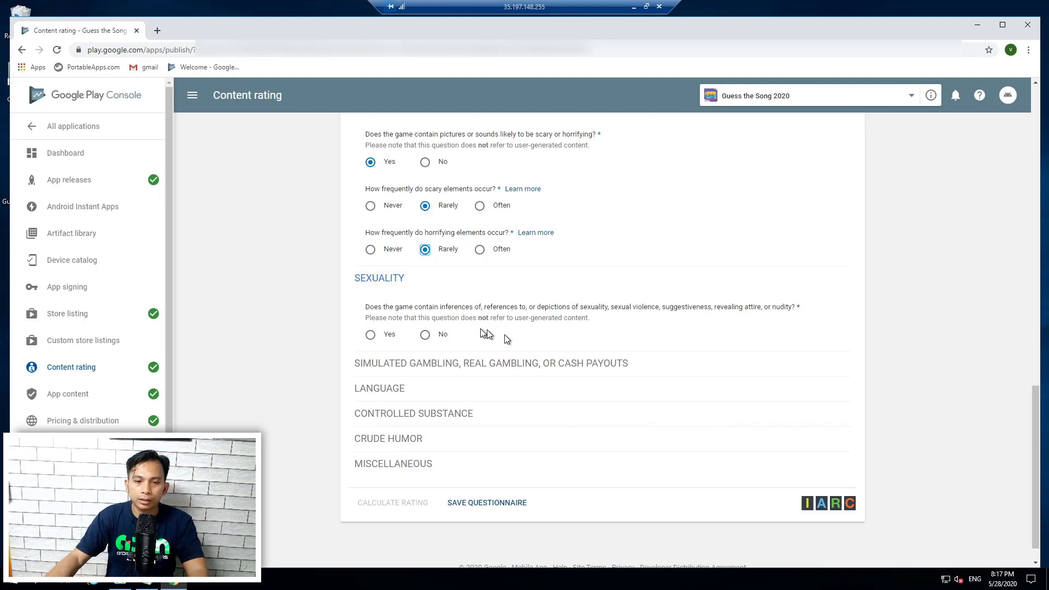
left_click(425, 336)
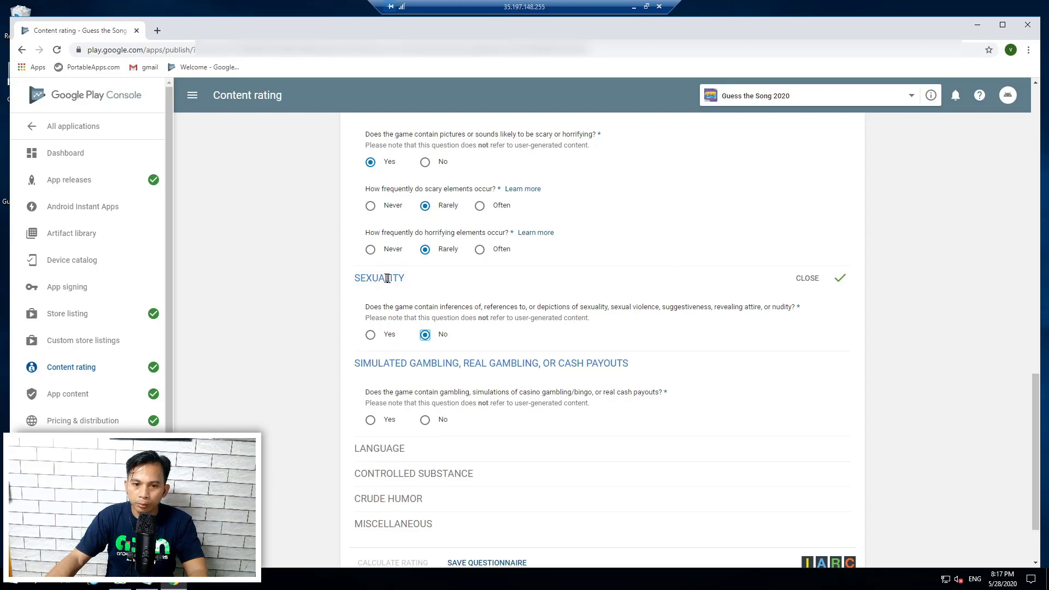
left_click(425, 420)
Answer No to offensive language, references to drugs, alcohol or tobacco, and crude humor
scroll(440, 377, "down", 3)
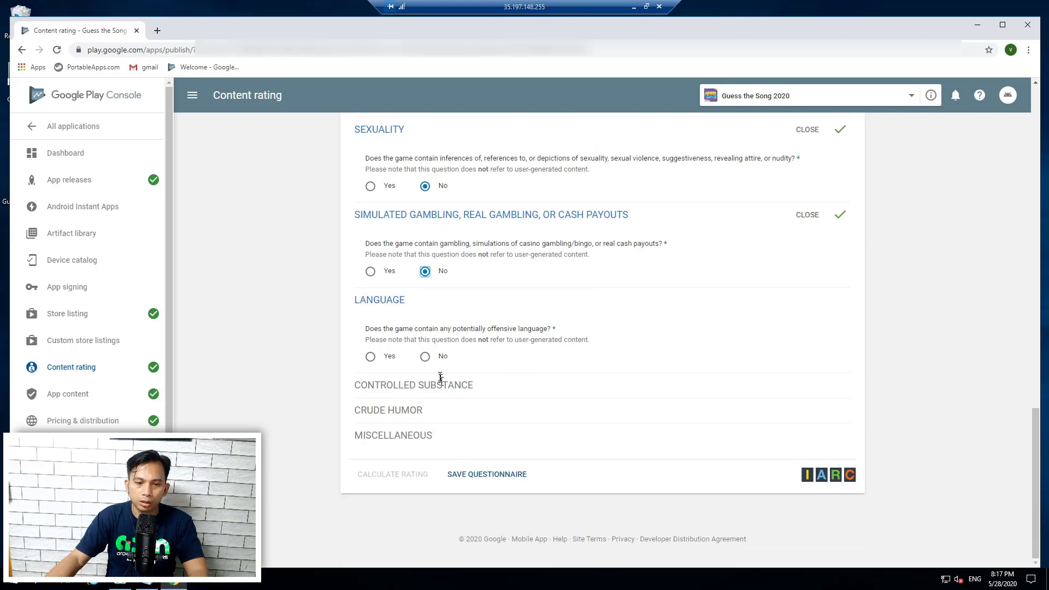
left_click(424, 356)
left_click(425, 442)
scroll(536, 312, "down", 2)
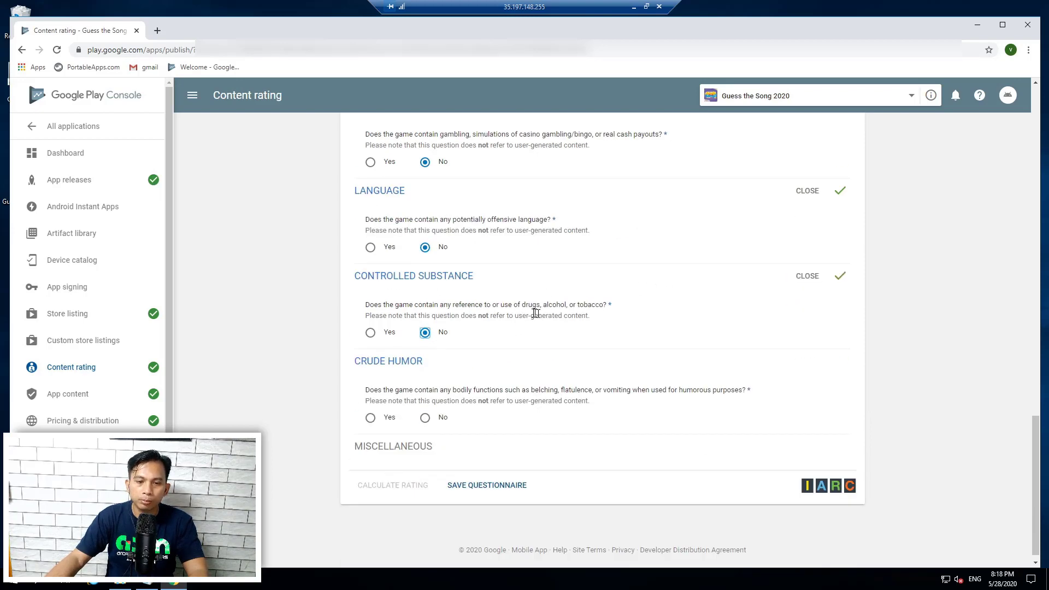
left_click(425, 419)
Answer Yes to users interacting or exchanging content, and No to sharing physical location and purchasing digital goods
scroll(524, 343, "down", 4)
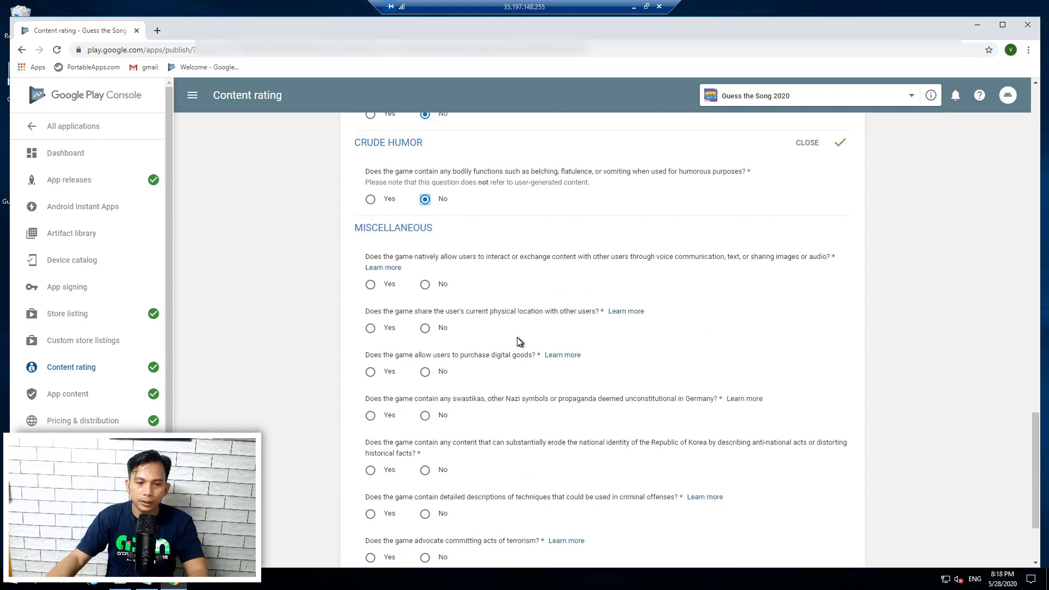
left_click(370, 285)
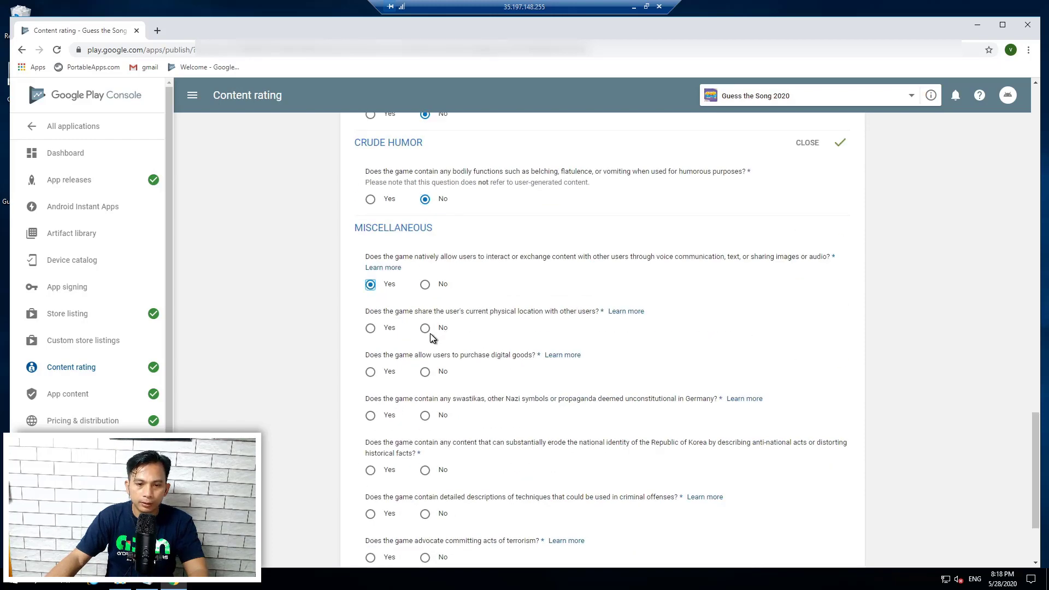
left_click(426, 329)
left_click(424, 372)
Answer No to the Nazi symbols, Korean national identity, criminal techniques and terrorism questions in the Miscellaneous section
left_click(425, 416)
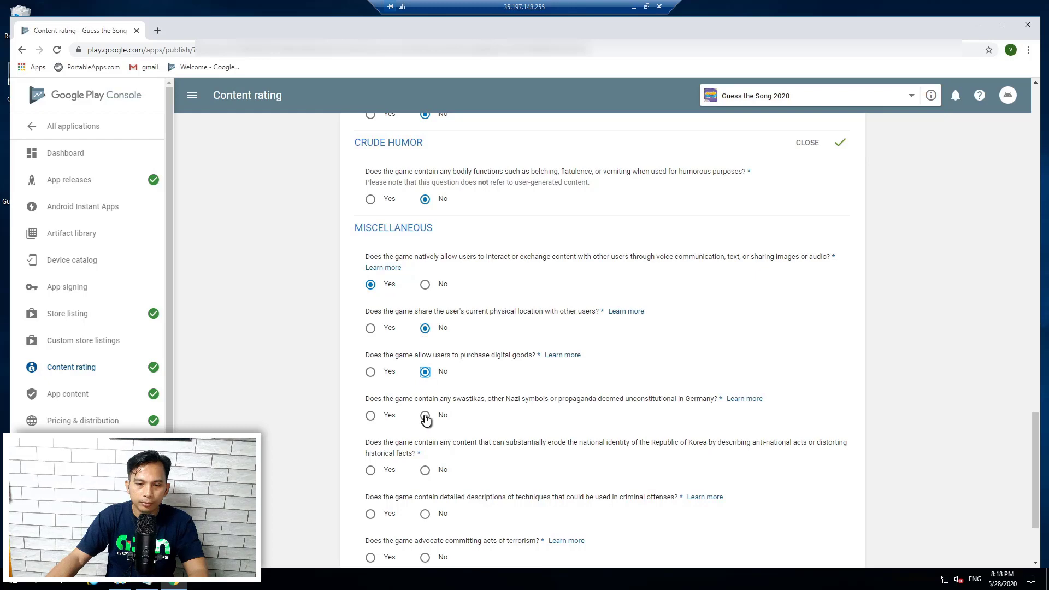
left_click(425, 471)
scroll(535, 405, "down", 3)
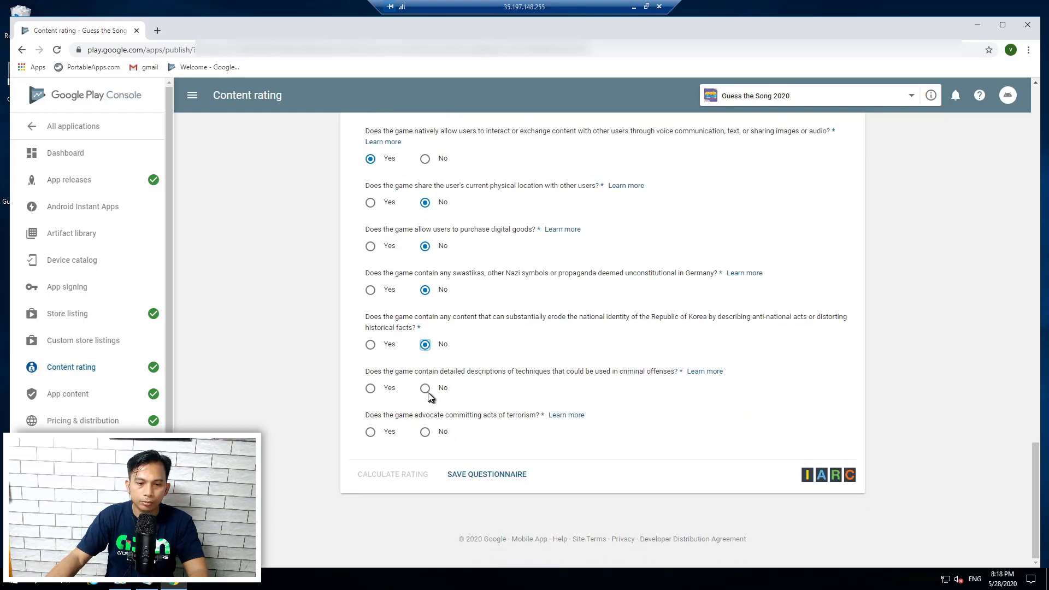
left_click(425, 389)
left_click(425, 432)
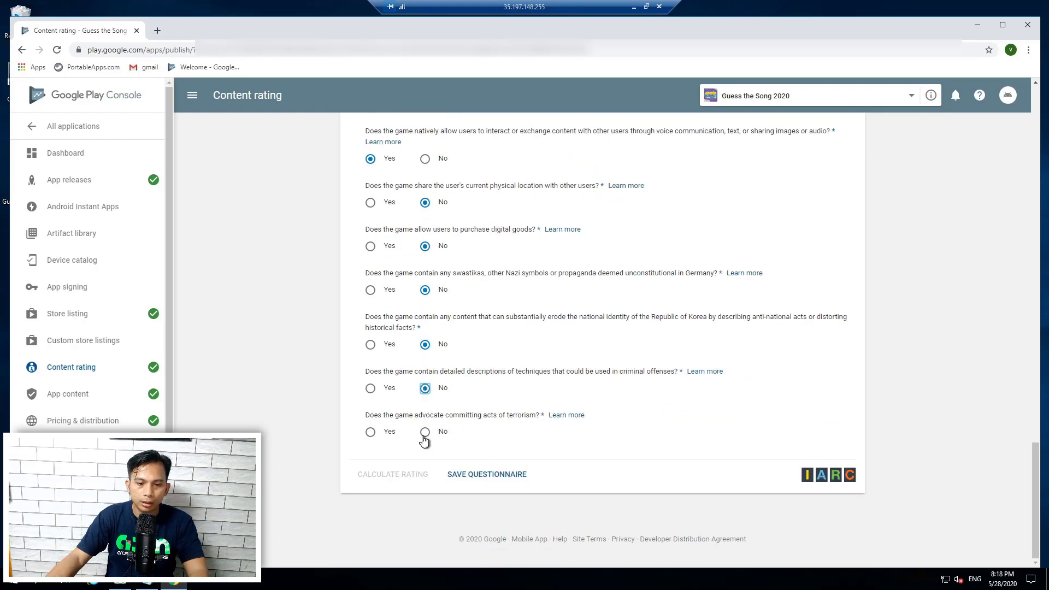
Save the content rating questionnaire, calculate the rating and apply it to the app
left_click(458, 480)
left_click(397, 483)
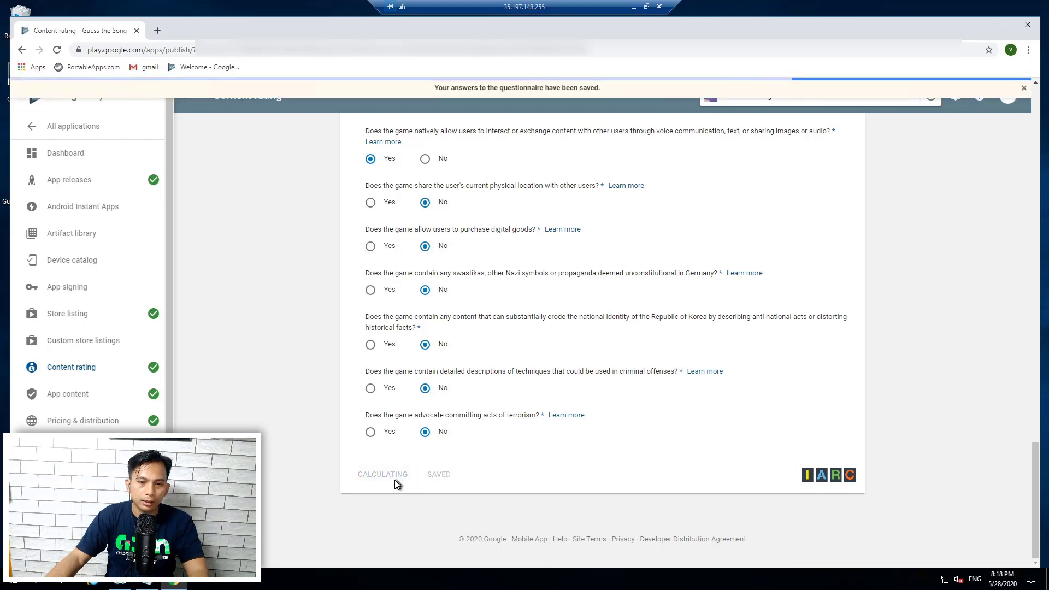
scroll(595, 404, "down", 2)
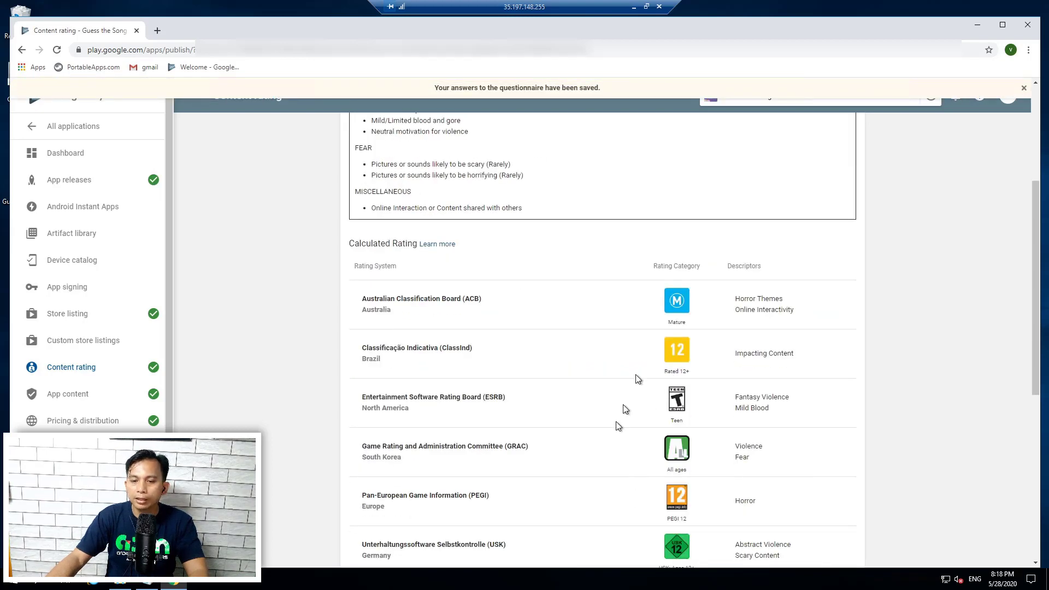
scroll(616, 422, "down", 4)
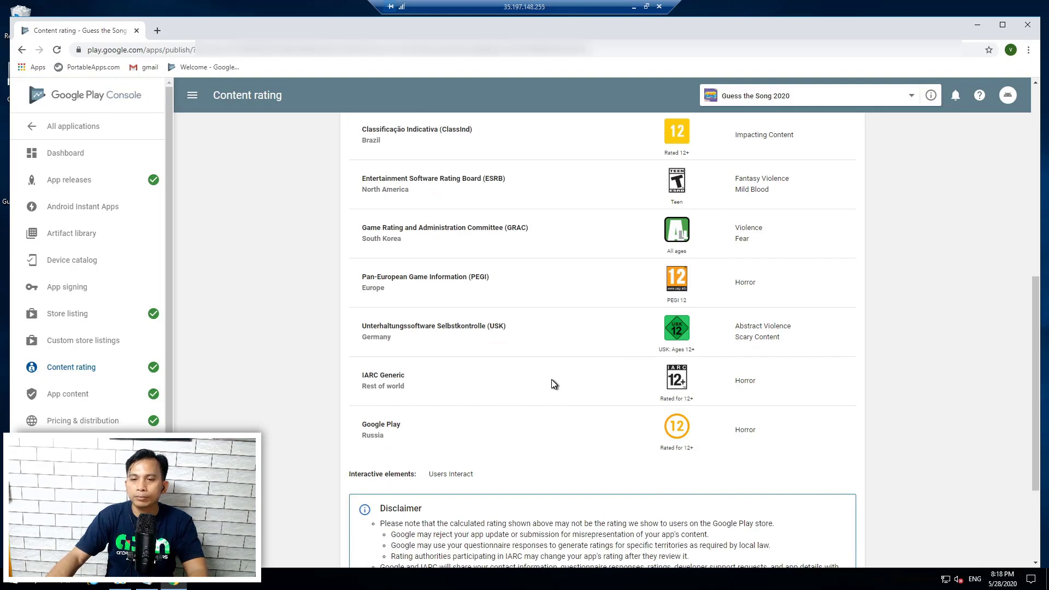
scroll(534, 297, "down", 3)
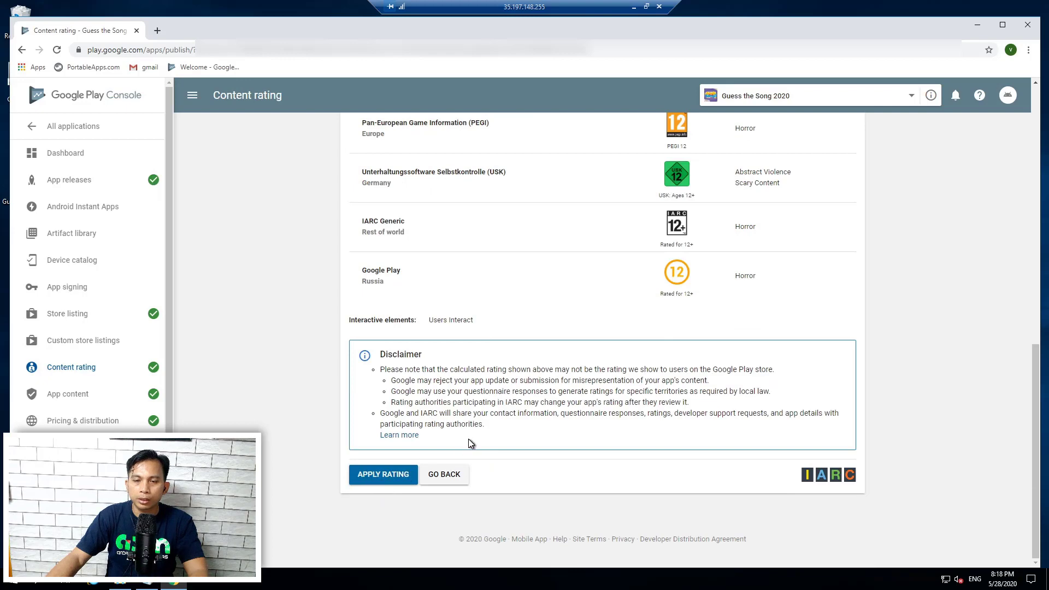
left_click(386, 474)
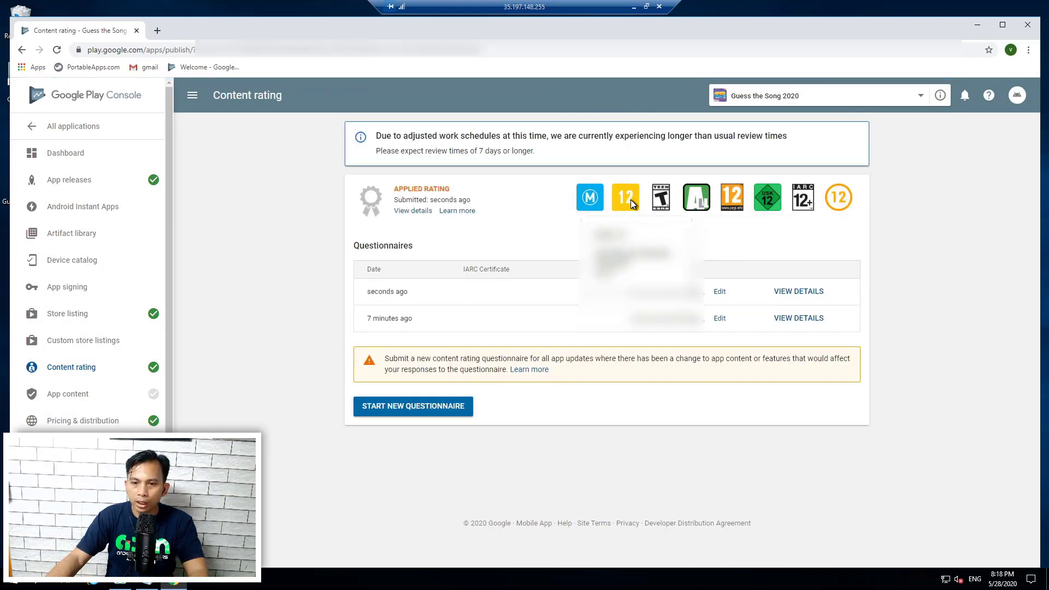
Restart the Target audience and content section and set the target age groups to 13-15, 16-17, and 18 and over
left_click(95, 397)
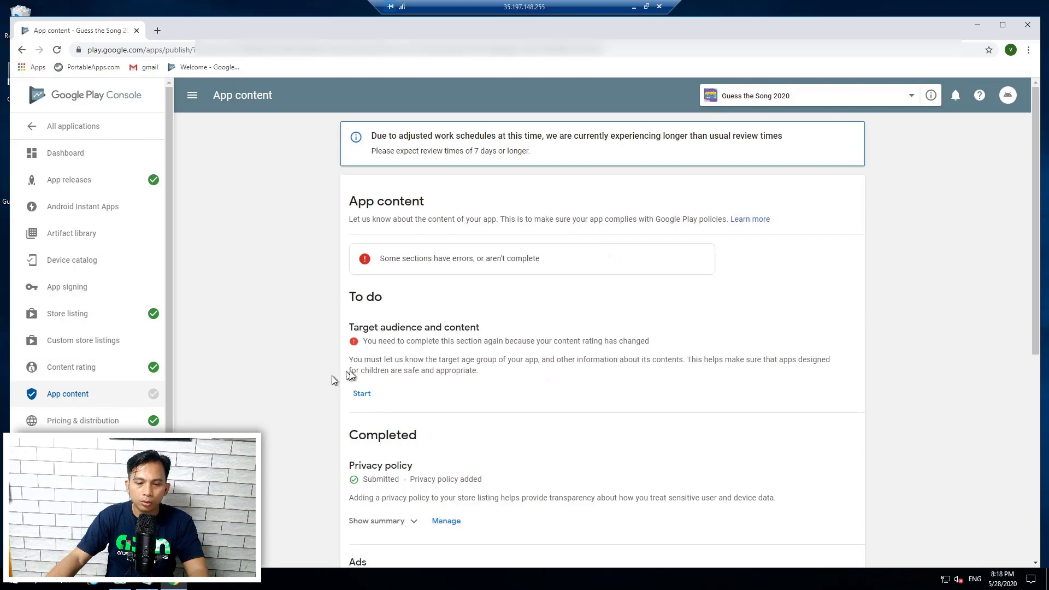
left_click(362, 395)
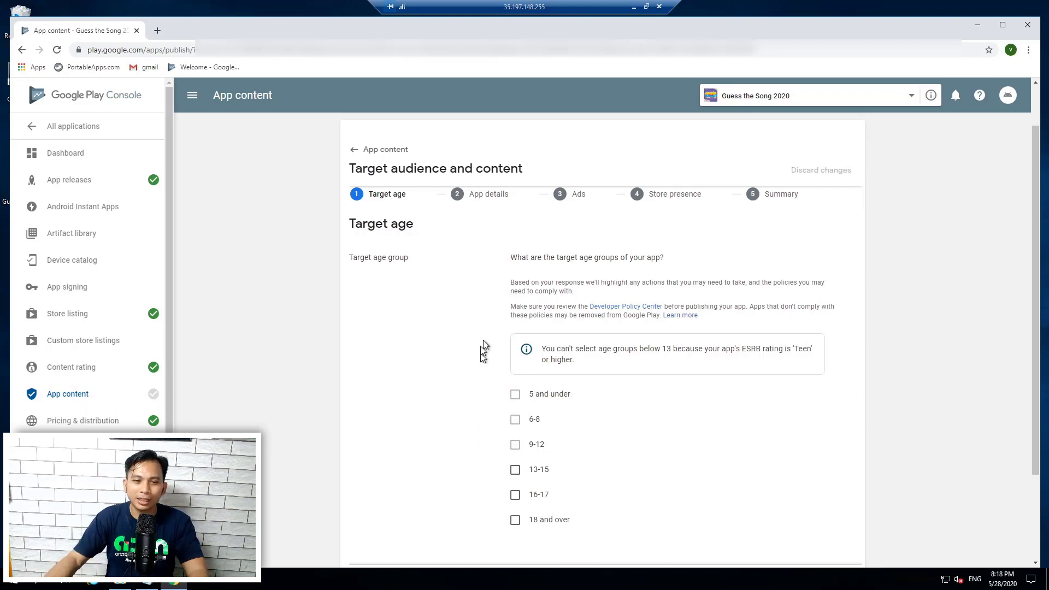
scroll(520, 421, "down", 1)
left_click(518, 419)
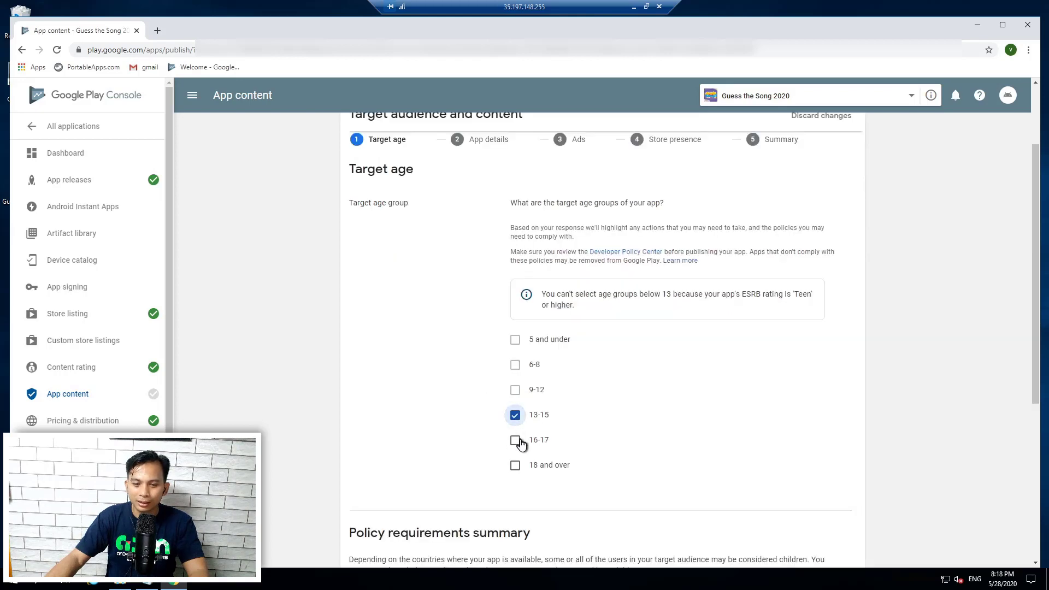
left_click(516, 443)
left_click(515, 466)
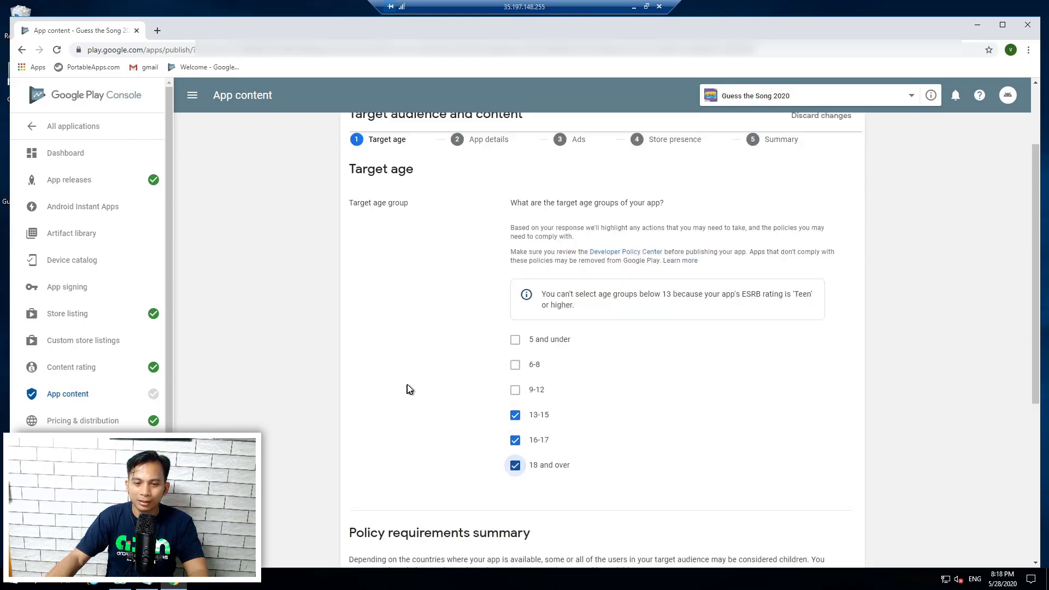
scroll(410, 389, "down", 2)
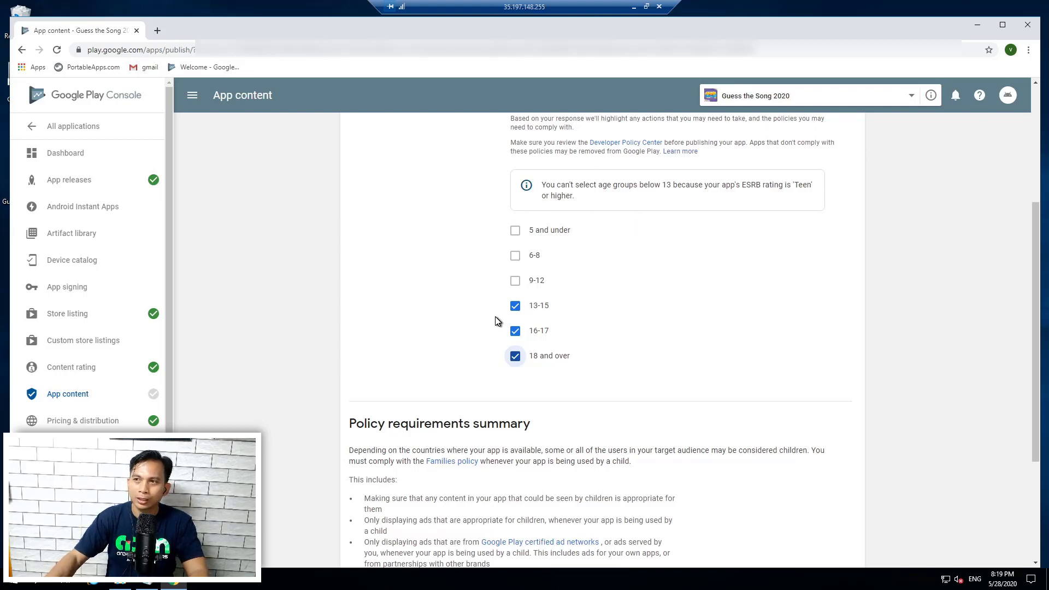
scroll(496, 319, "down", 3)
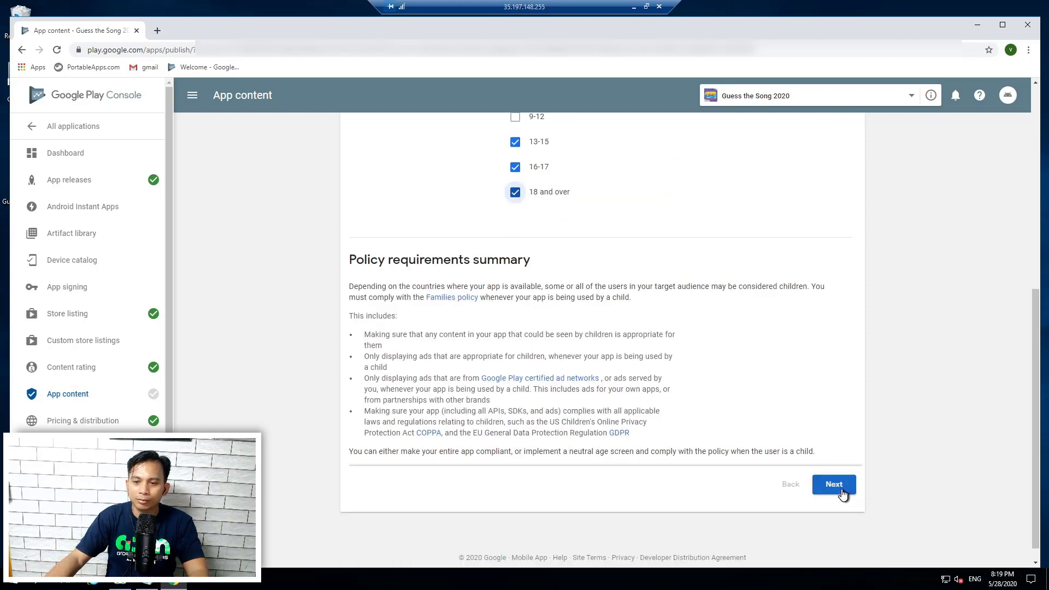
left_click(842, 493)
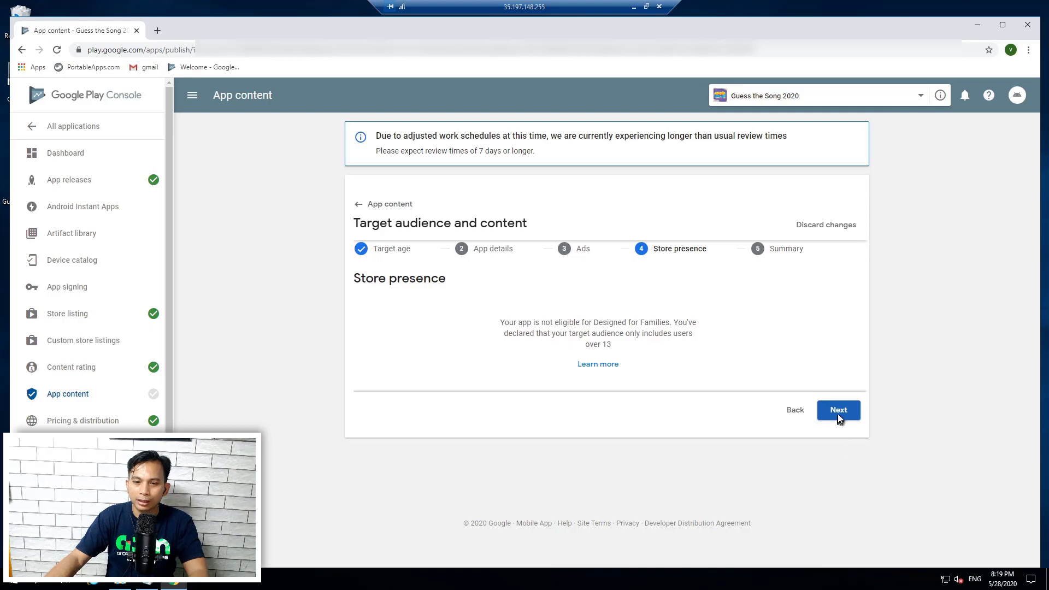
Continue past Store presence to the summary and save the target audience declaration
left_click(839, 418)
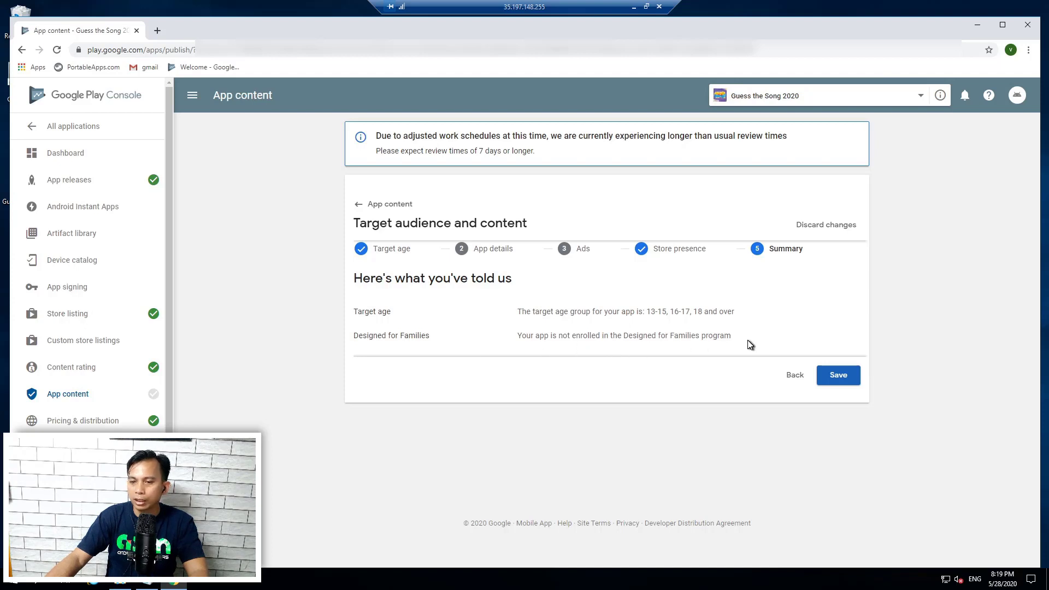
left_click_drag(742, 339, 589, 338)
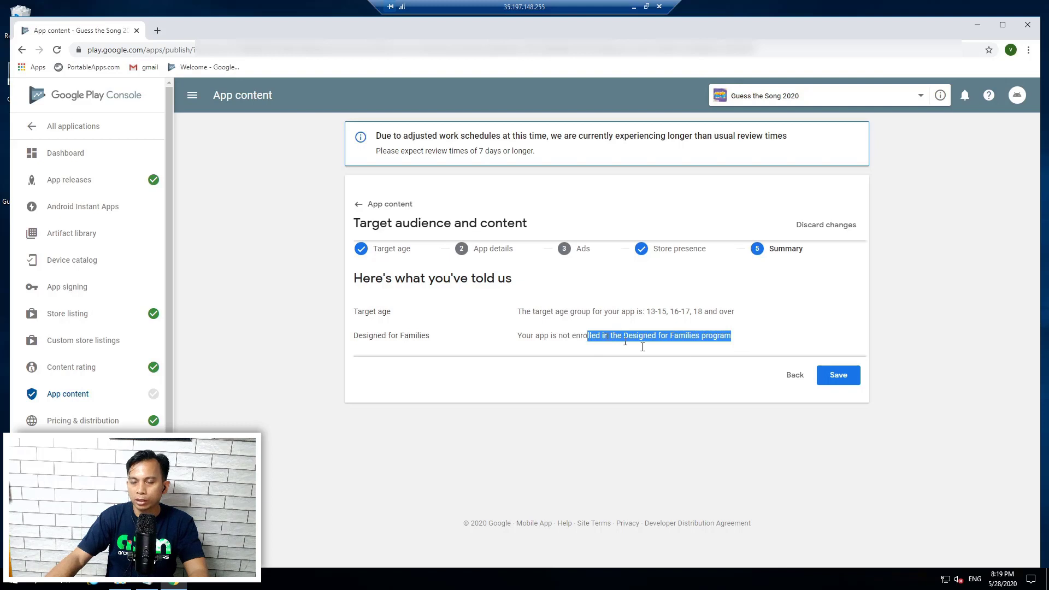
left_click(850, 375)
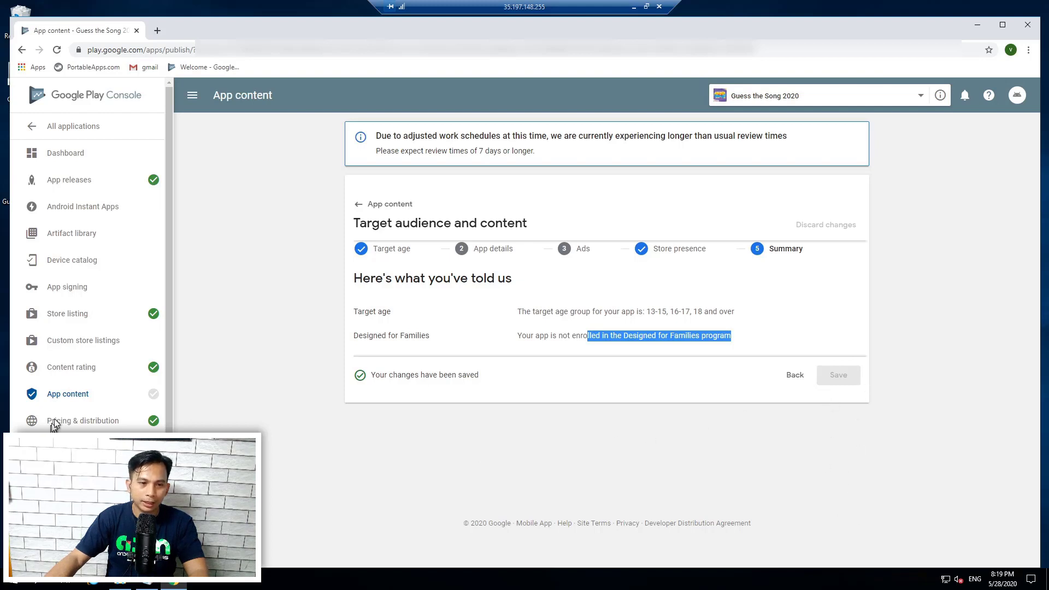
Open the production release that has not been rolled out for editing and go to its release notes
left_click(114, 185)
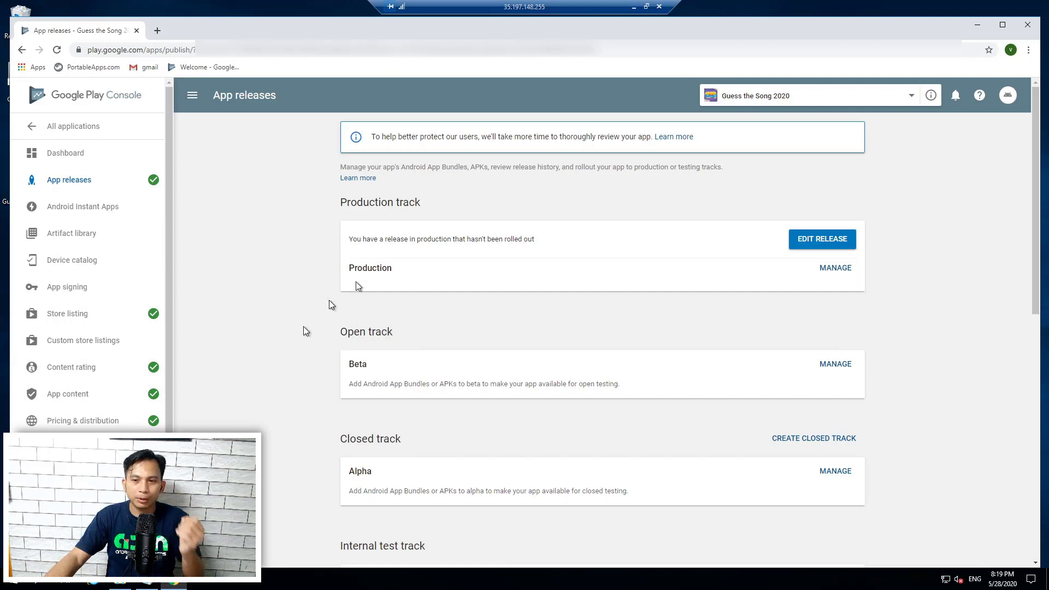
left_click(805, 242)
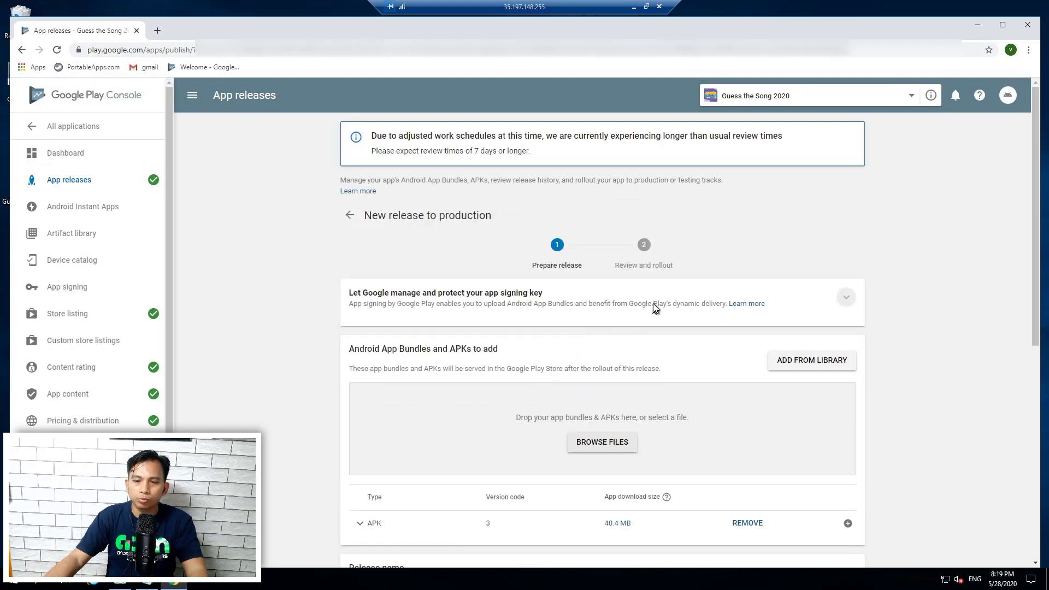
scroll(672, 312, "down", 6)
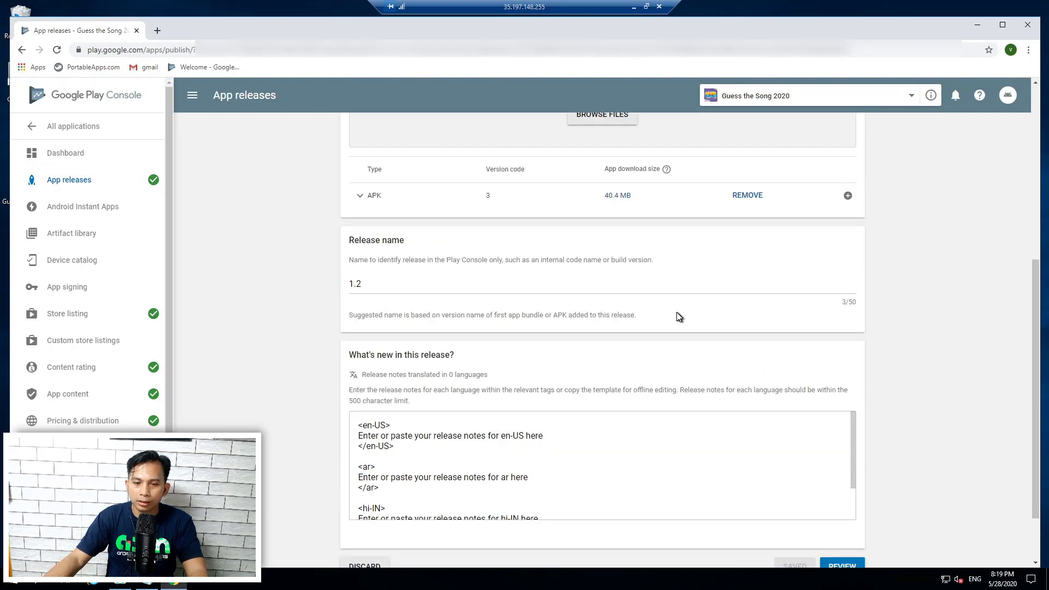
scroll(679, 316, "down", 2)
scroll(618, 370, "down", 1)
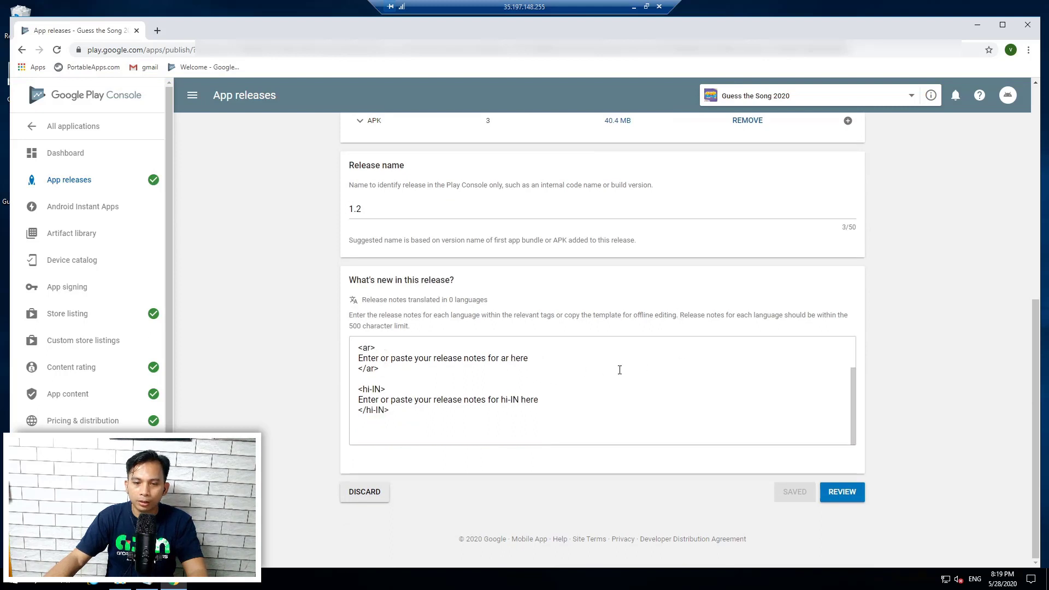
Replace the en-US placeholder in the release notes with "Fix Bugs"
scroll(597, 386, "up", 1)
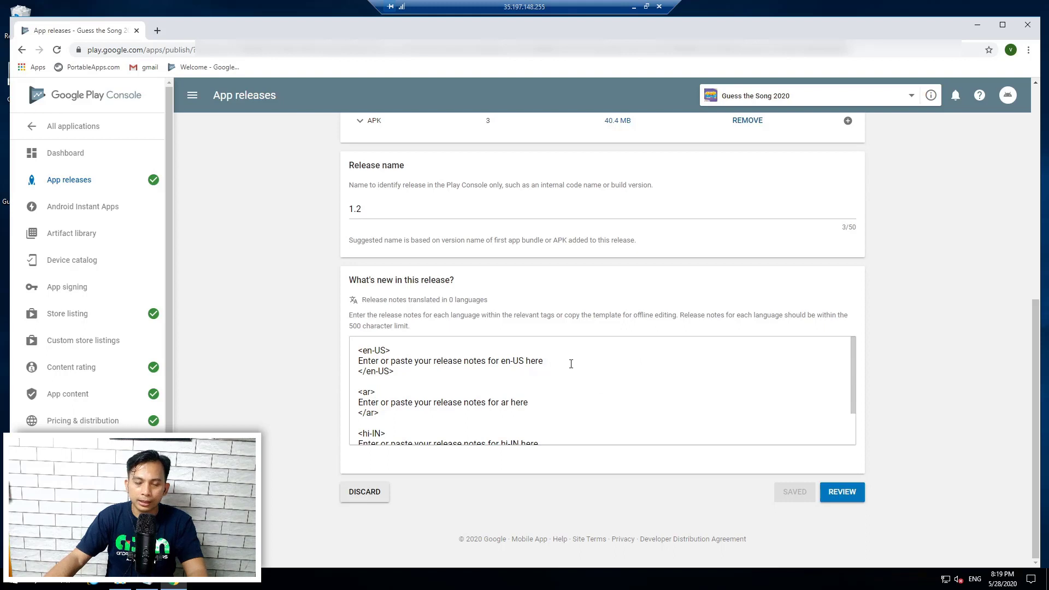
scroll(572, 365, "down", 1)
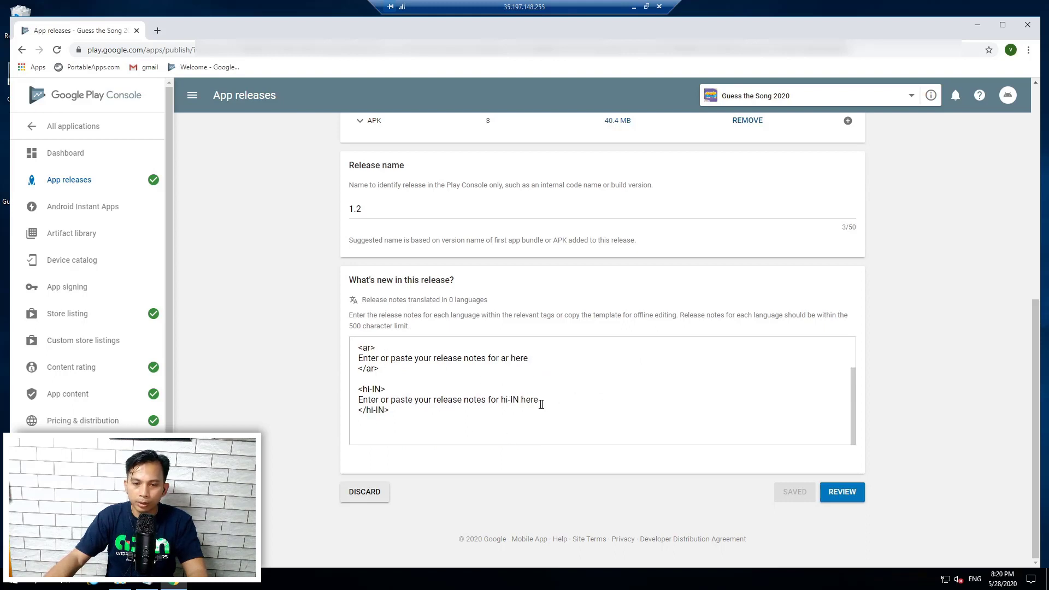
left_click_drag(537, 400, 357, 398)
scroll(515, 374, "up", 1)
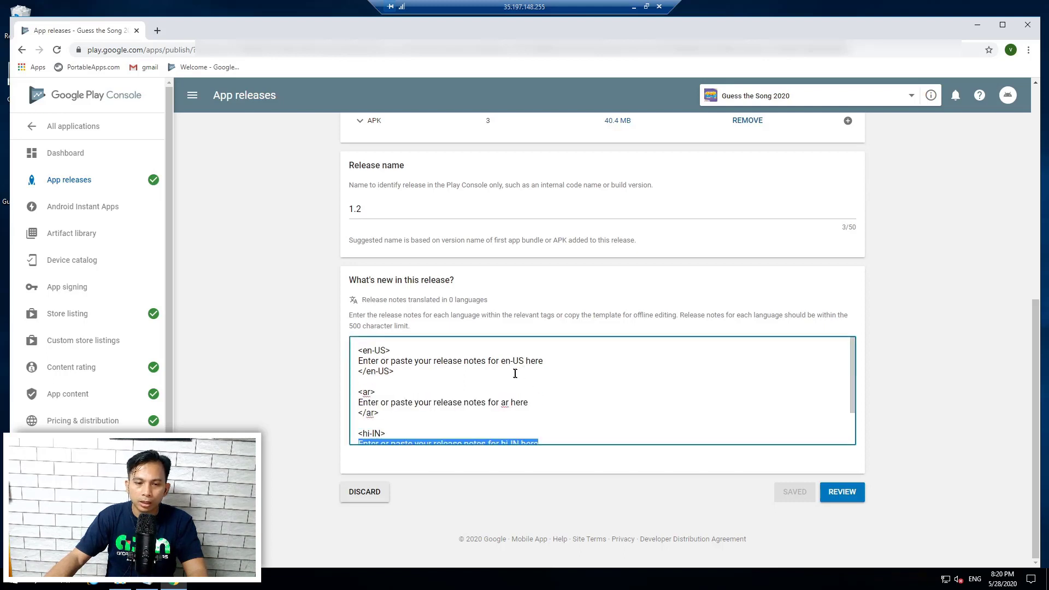
left_click_drag(546, 360, 363, 361)
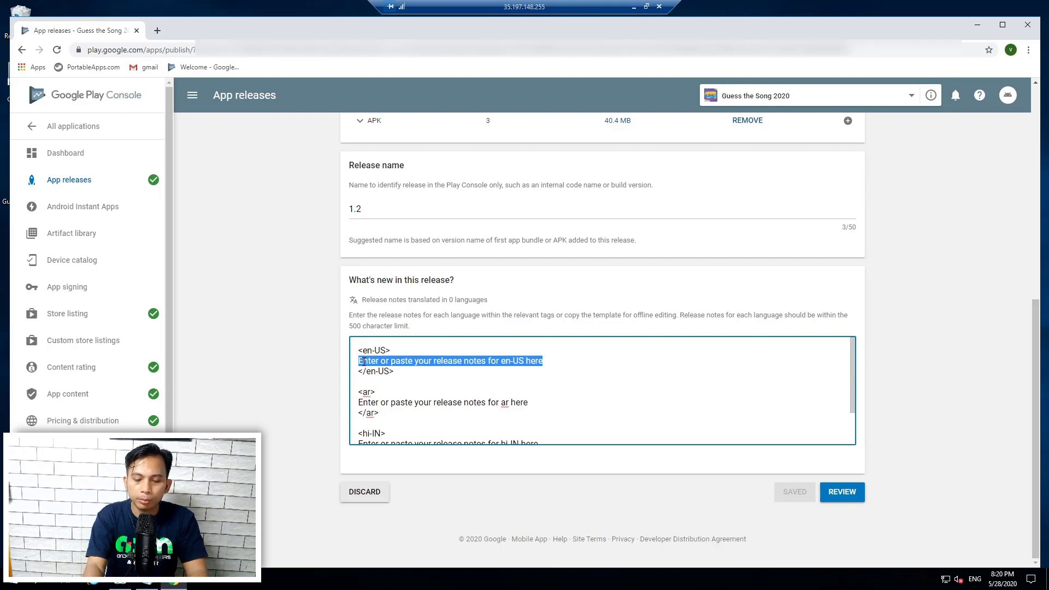
type("Fix Bu")
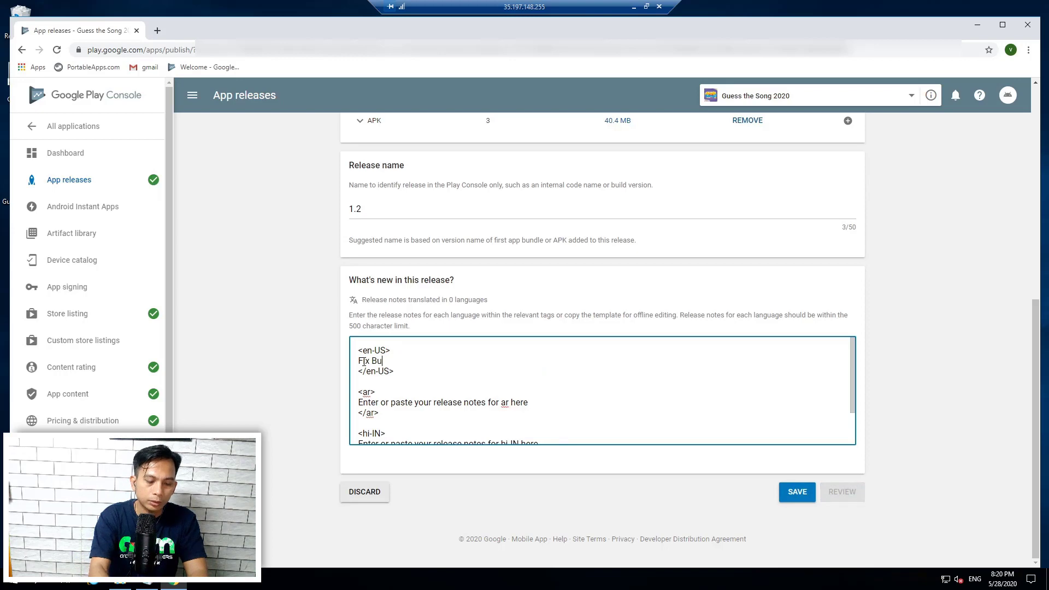
type("gs")
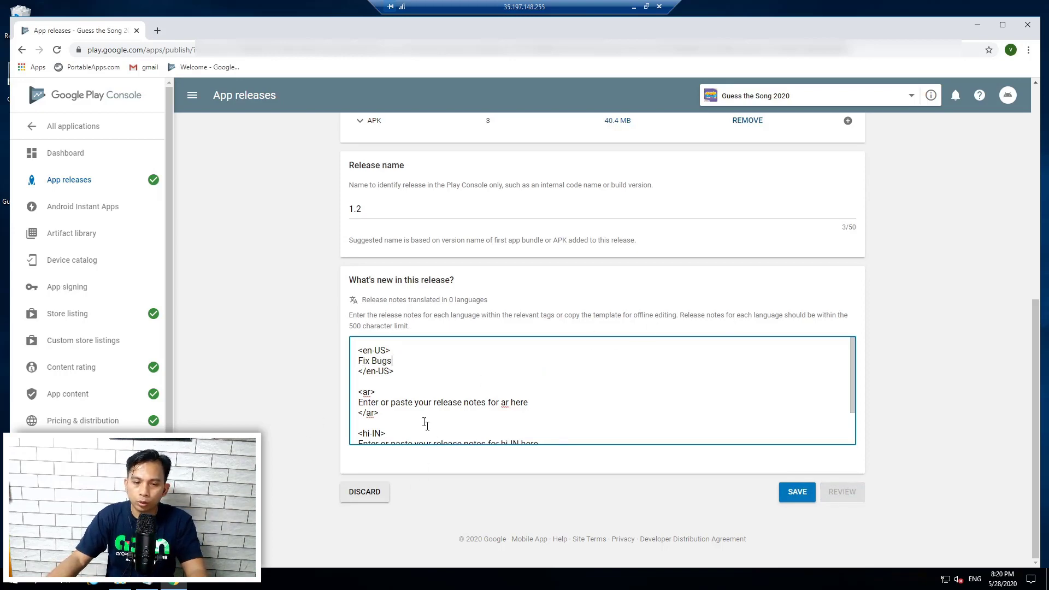
Save the release with the ar and hi-IN placeholders left in place and proceed to its rollout review
scroll(486, 395, "down", 1)
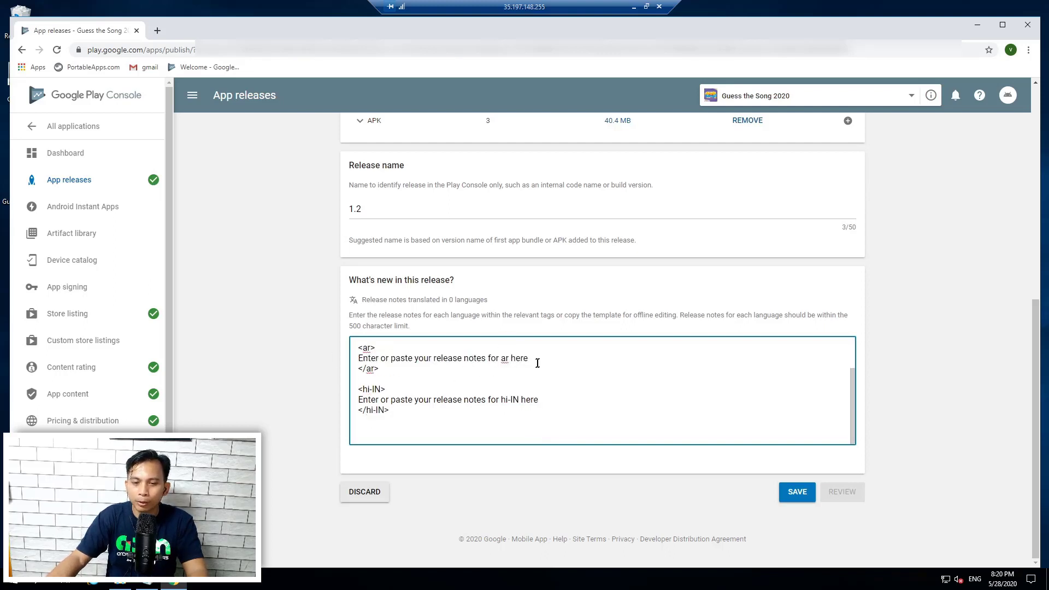
left_click_drag(528, 358, 362, 358)
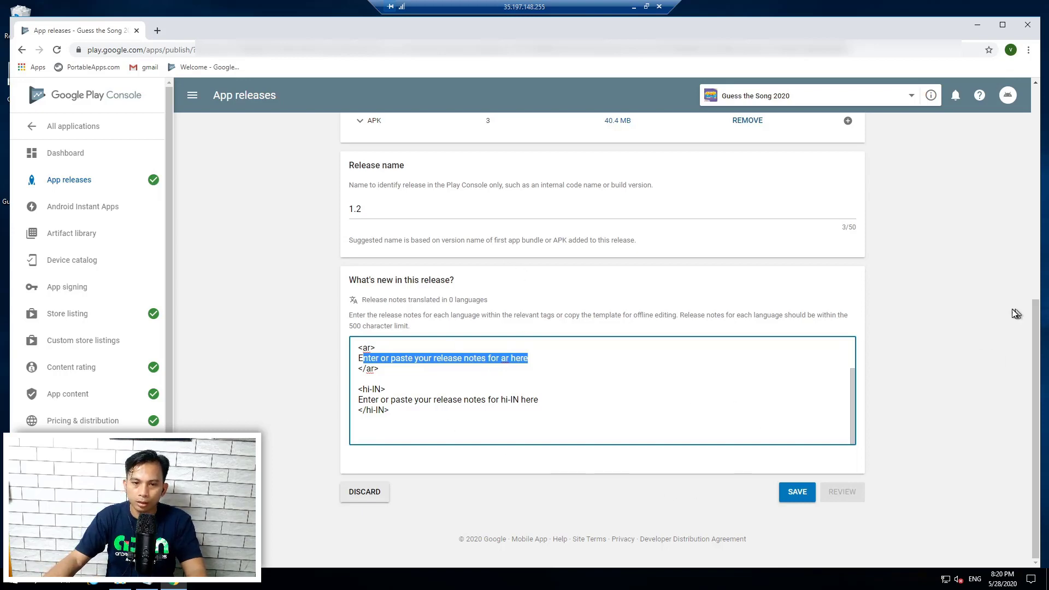
scroll(936, 316, "up", 1)
scroll(874, 388, "down", 1)
left_click(798, 492)
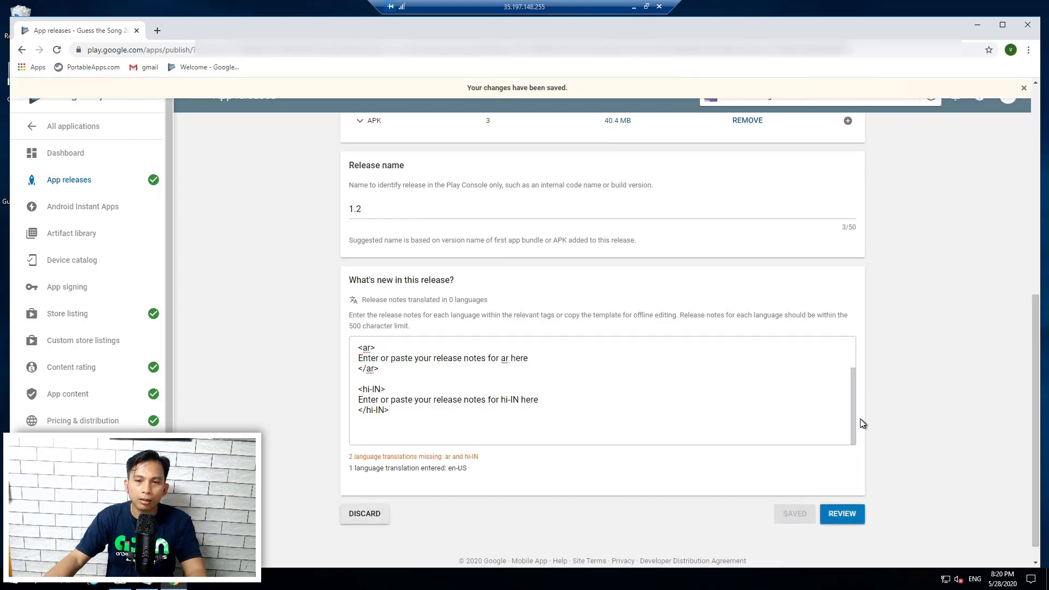
scroll(860, 419, "up", 3)
scroll(861, 415, "up", 3)
scroll(864, 406, "down", 6)
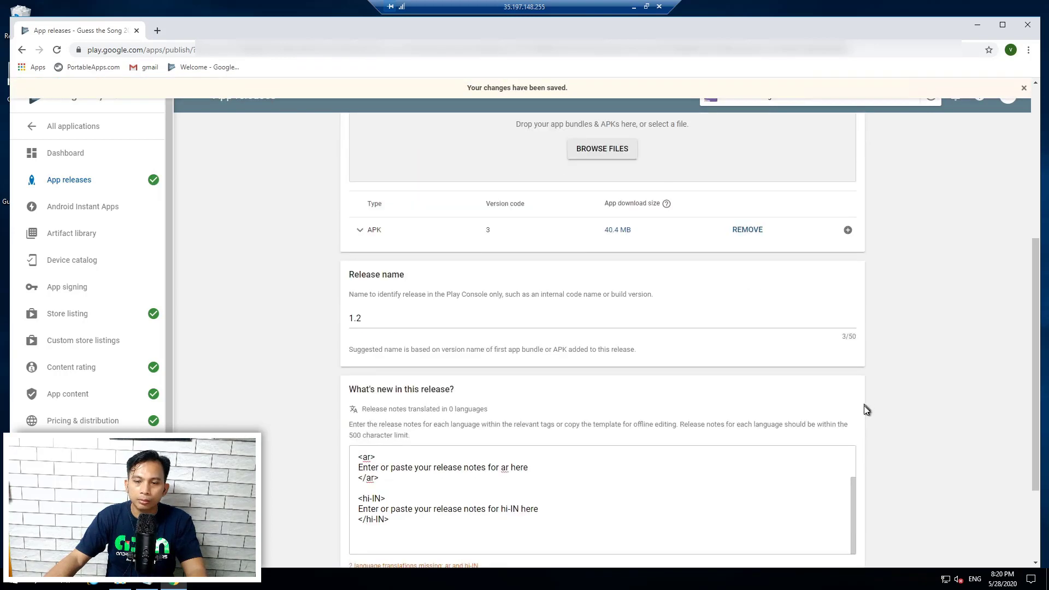
left_click(842, 493)
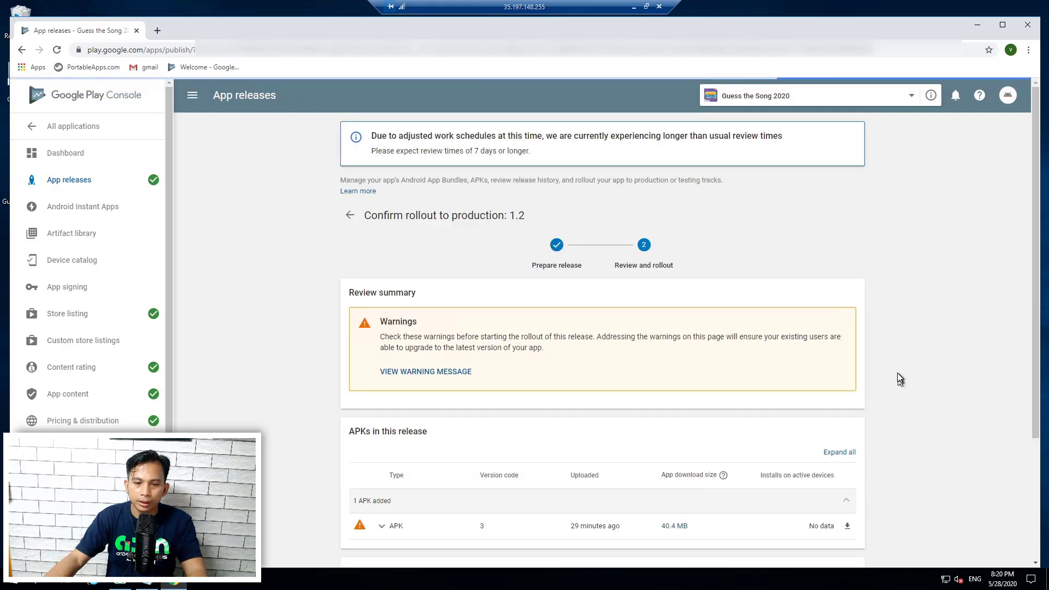
Start and confirm the rollout of release 1.2 to production, and return to the list of all applications
scroll(886, 349, "down", 3)
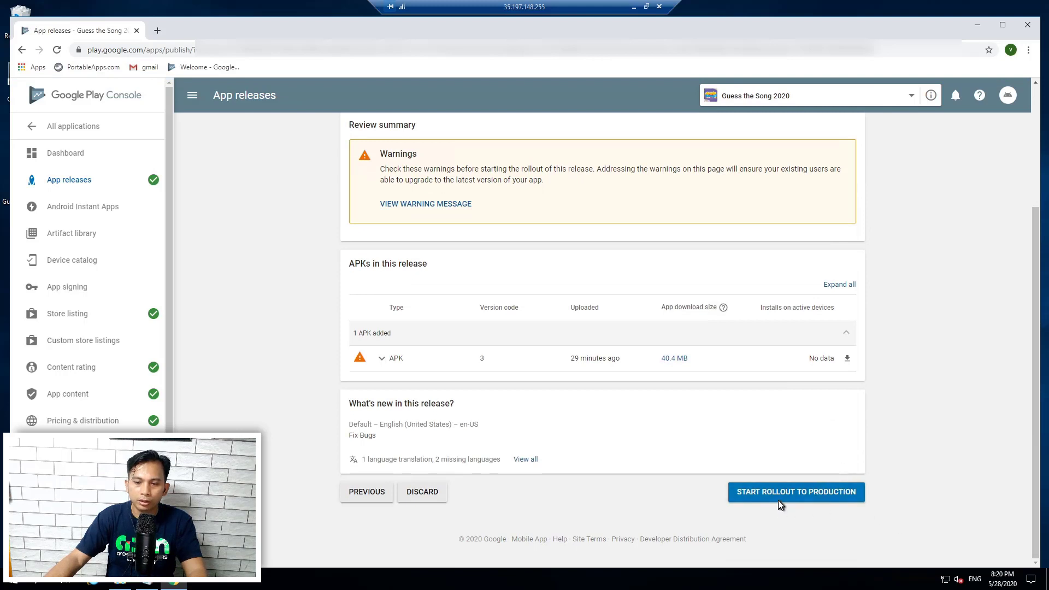
left_click(779, 496)
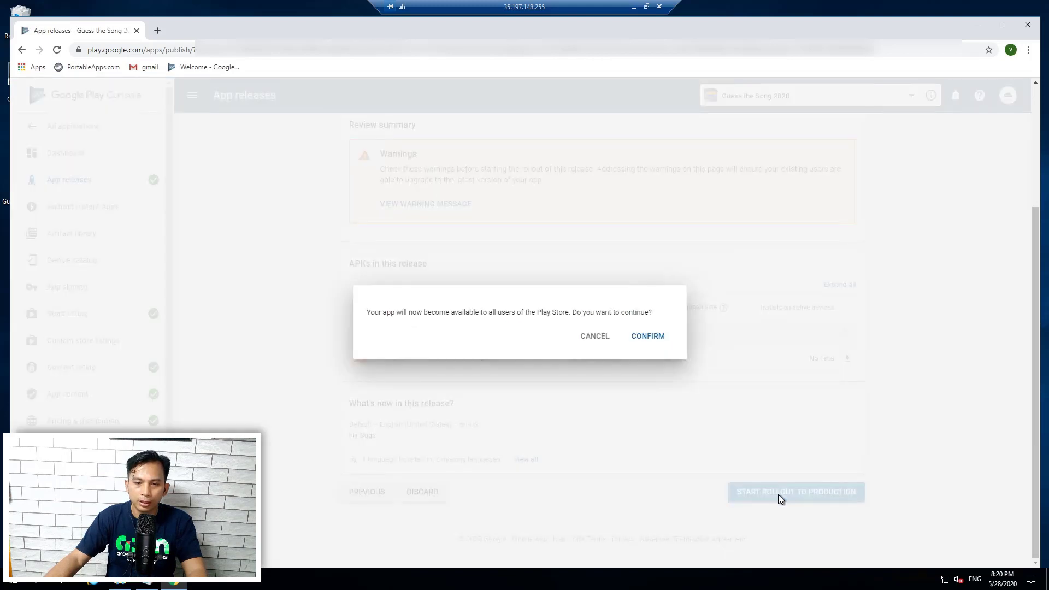
left_click(645, 336)
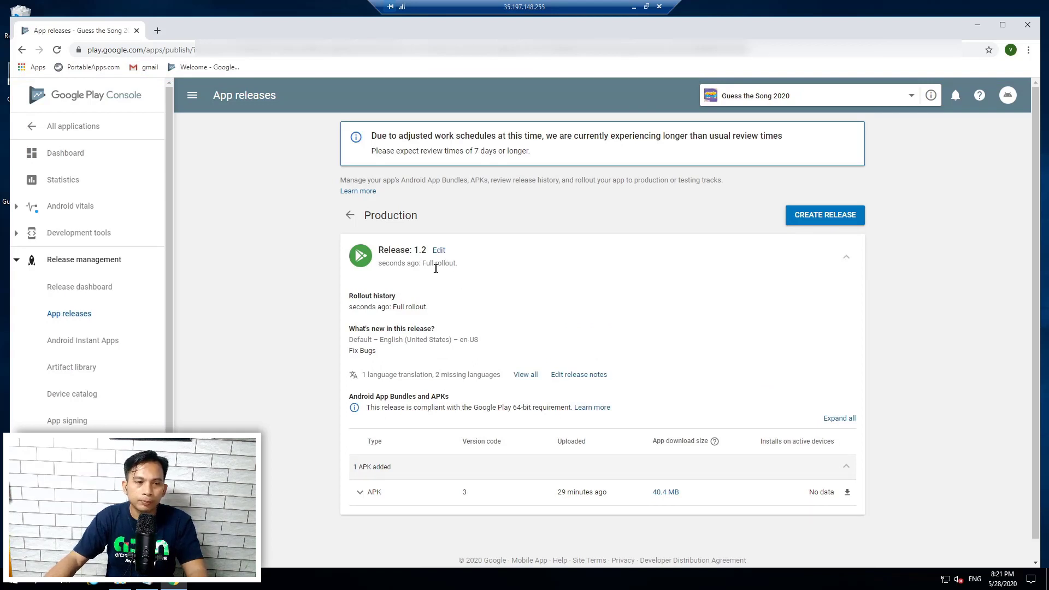
left_click_drag(470, 265, 379, 267)
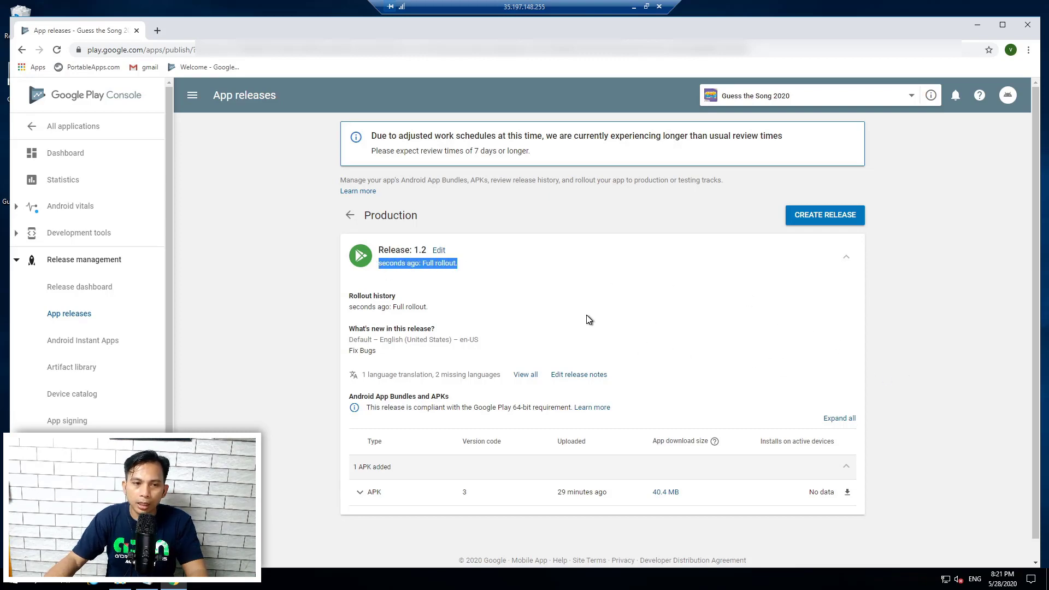
left_click(101, 101)
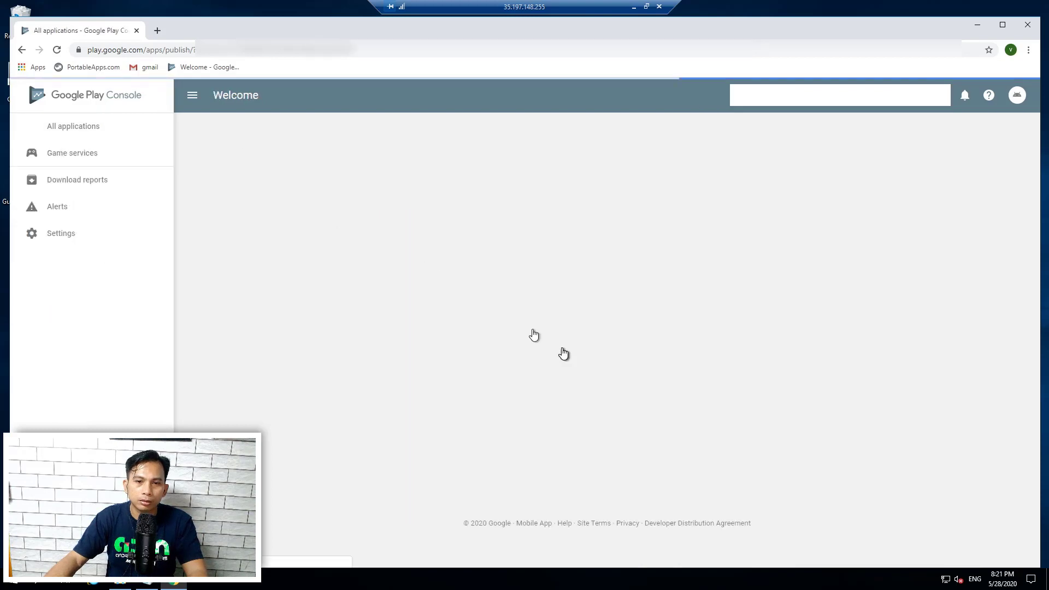